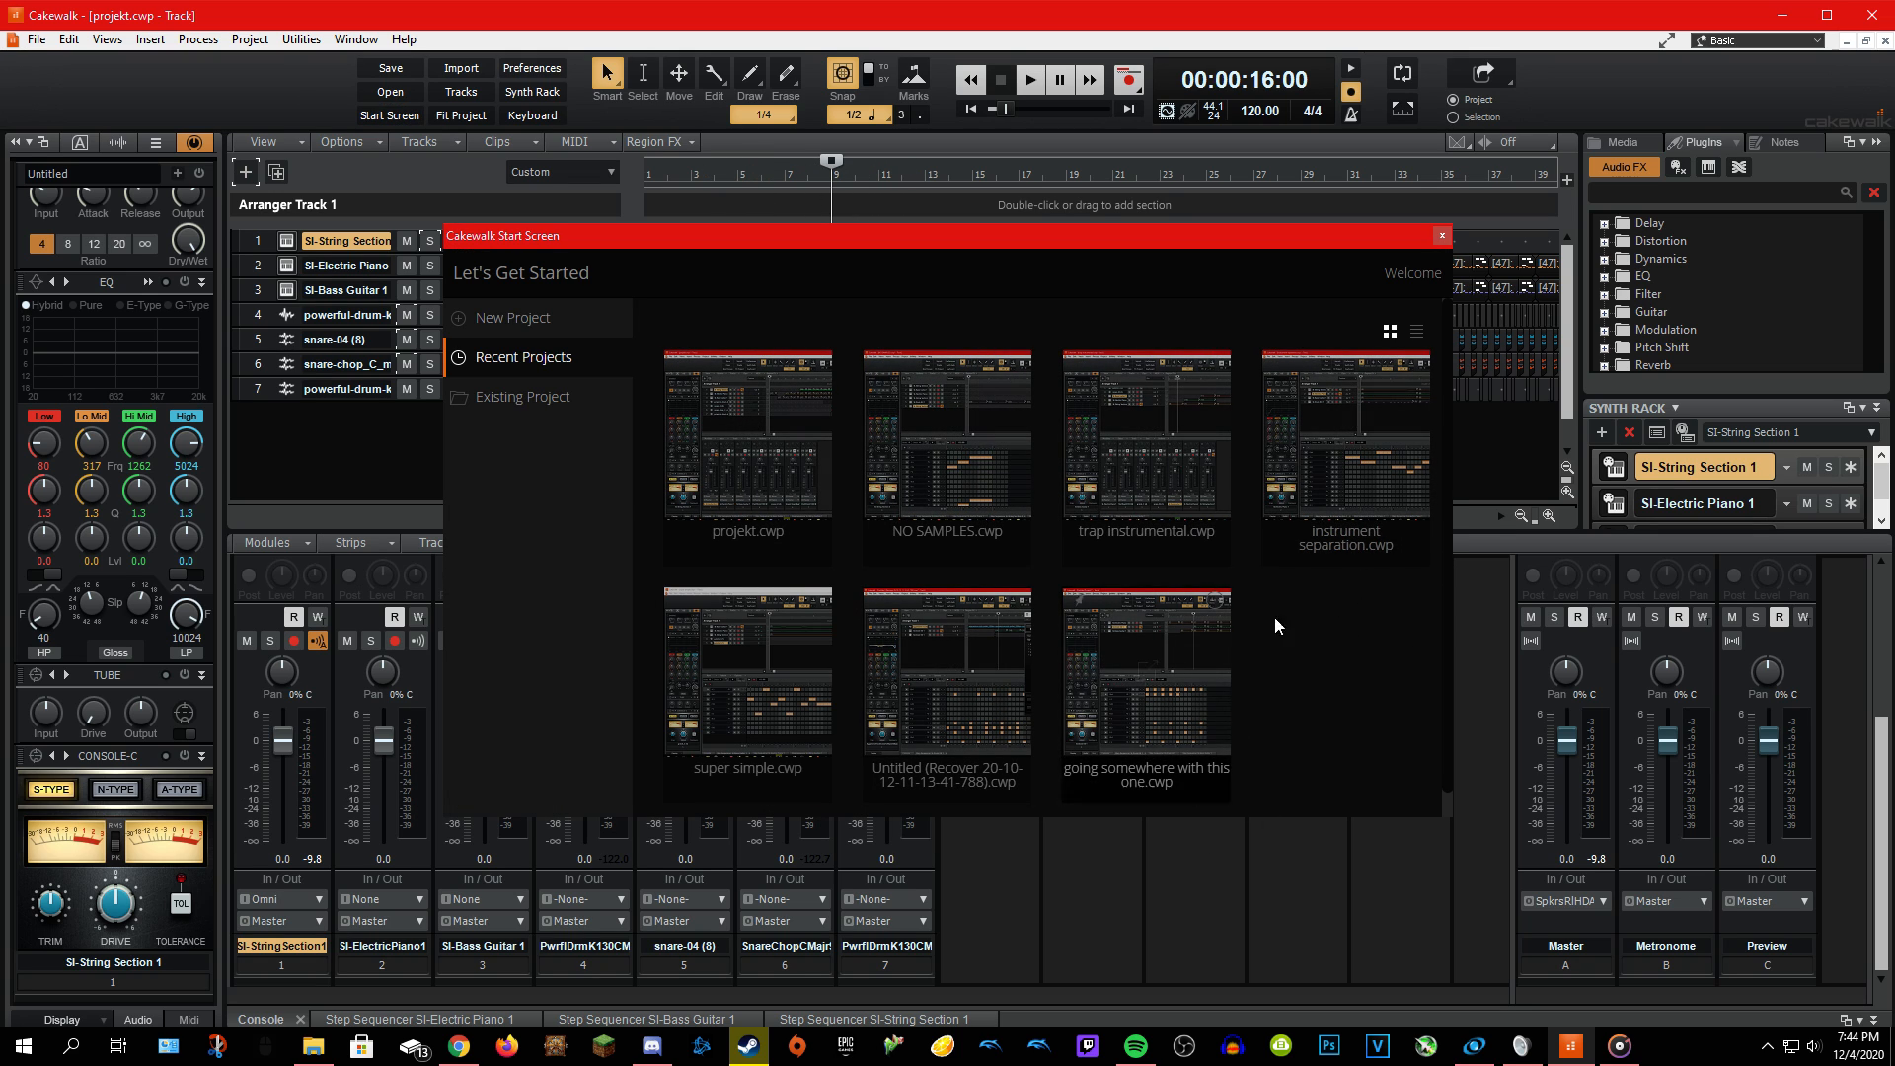
Dismiss the start screen and play the full project from measure 17, stopping after several measures.
left_click_drag(1393, 262, 716, 462)
left_click(779, 450)
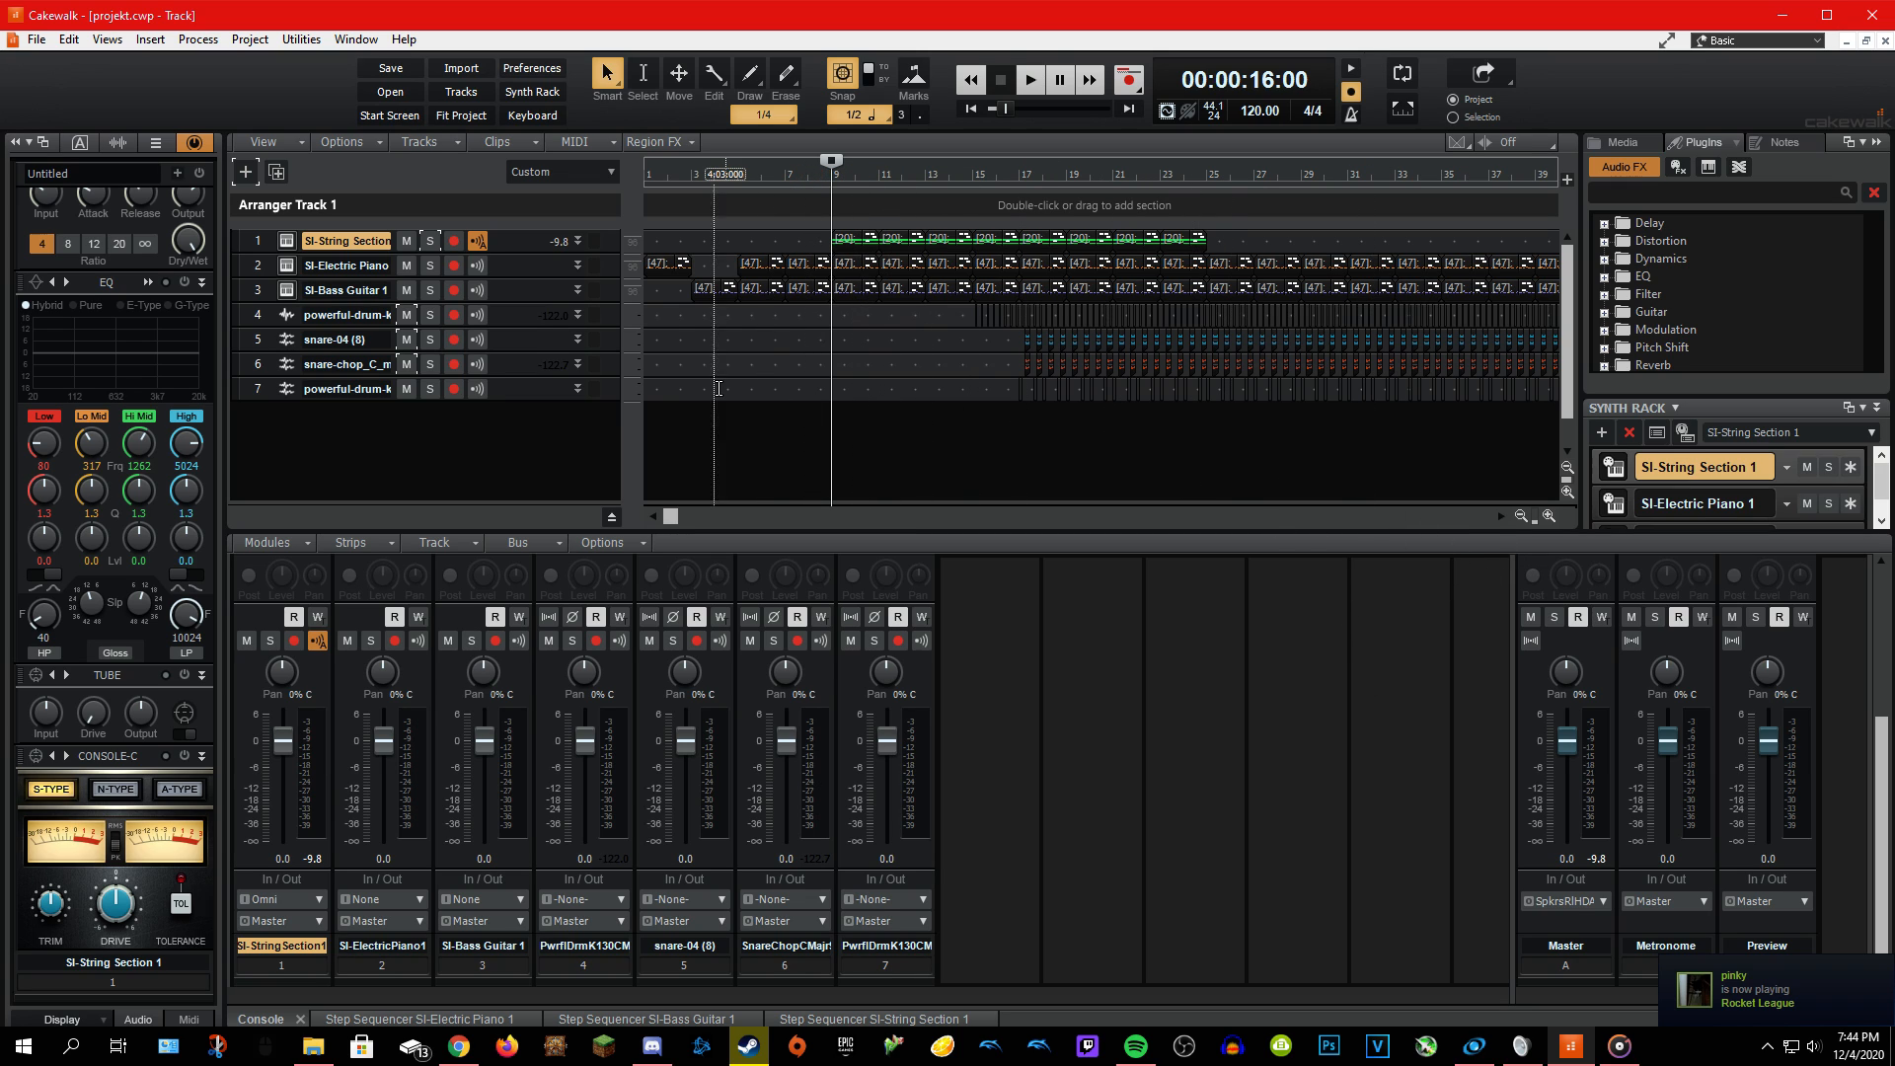
left_click(663, 406)
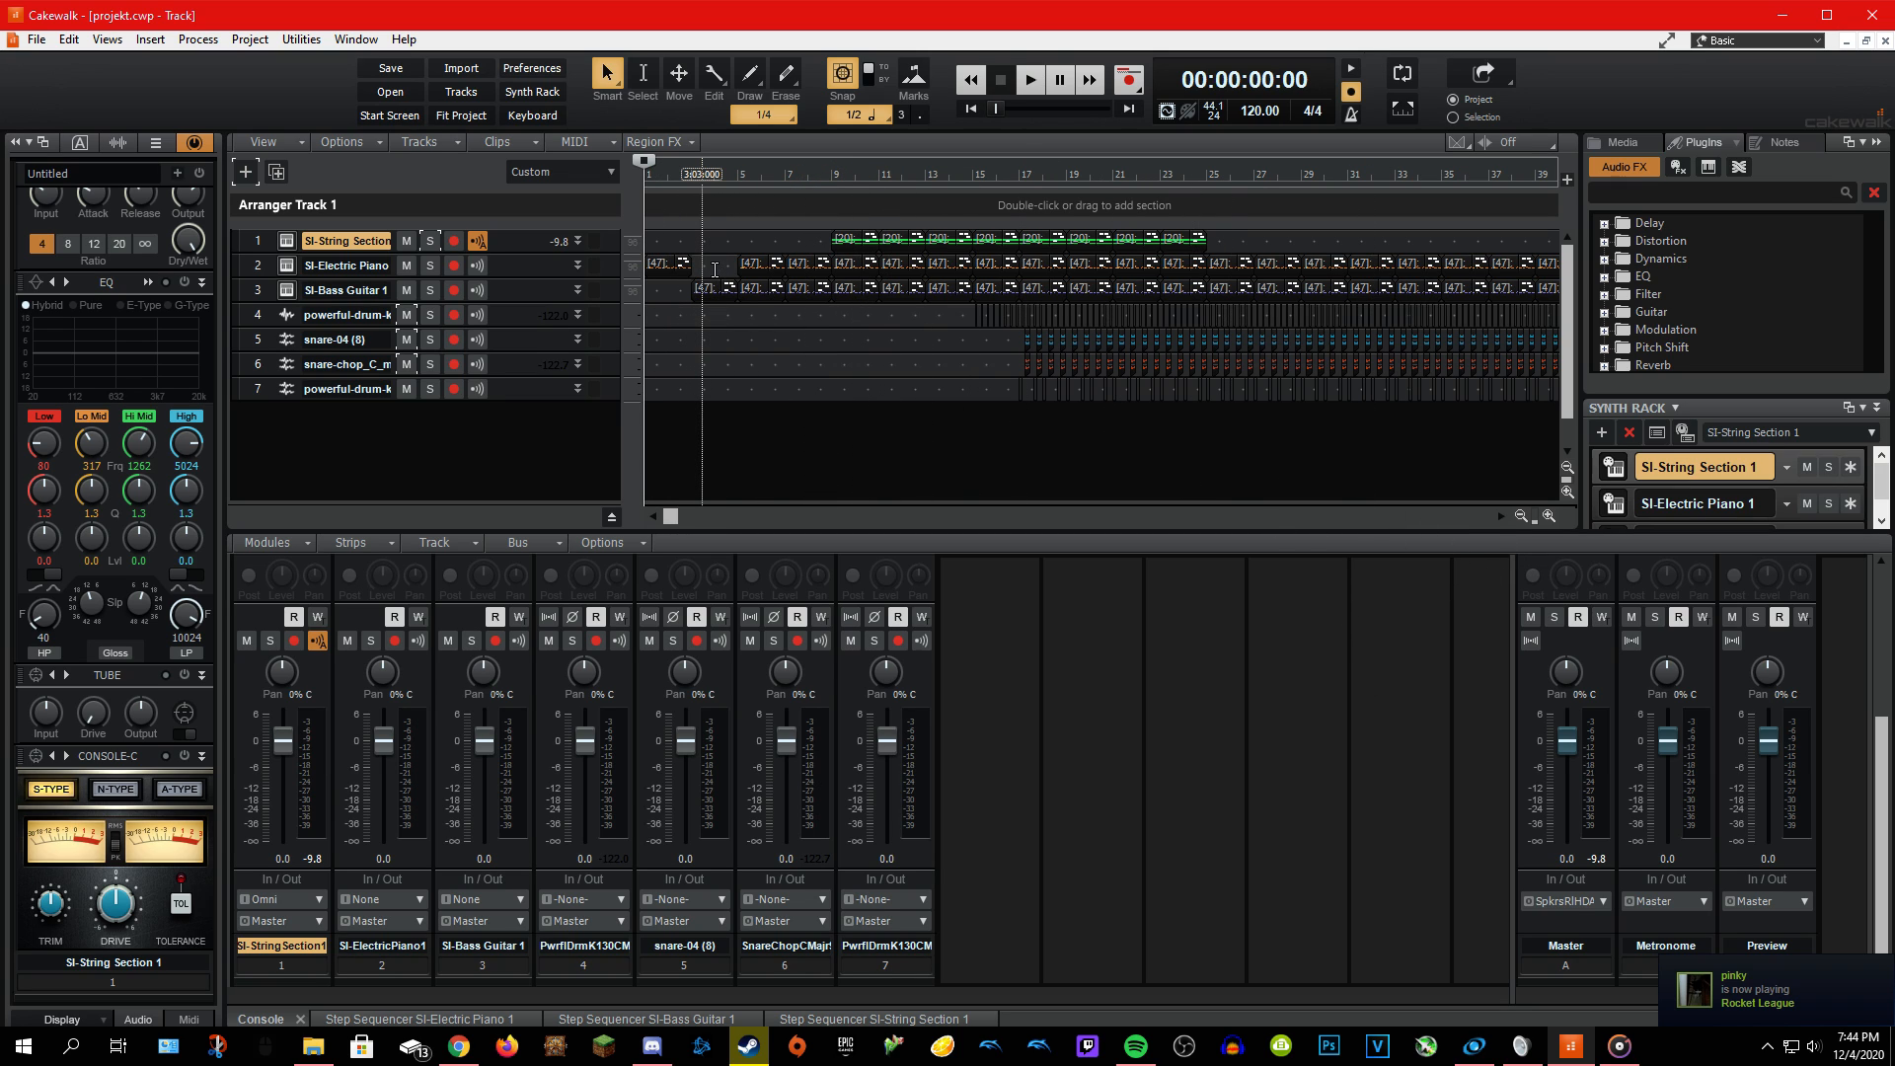
left_click(1032, 479)
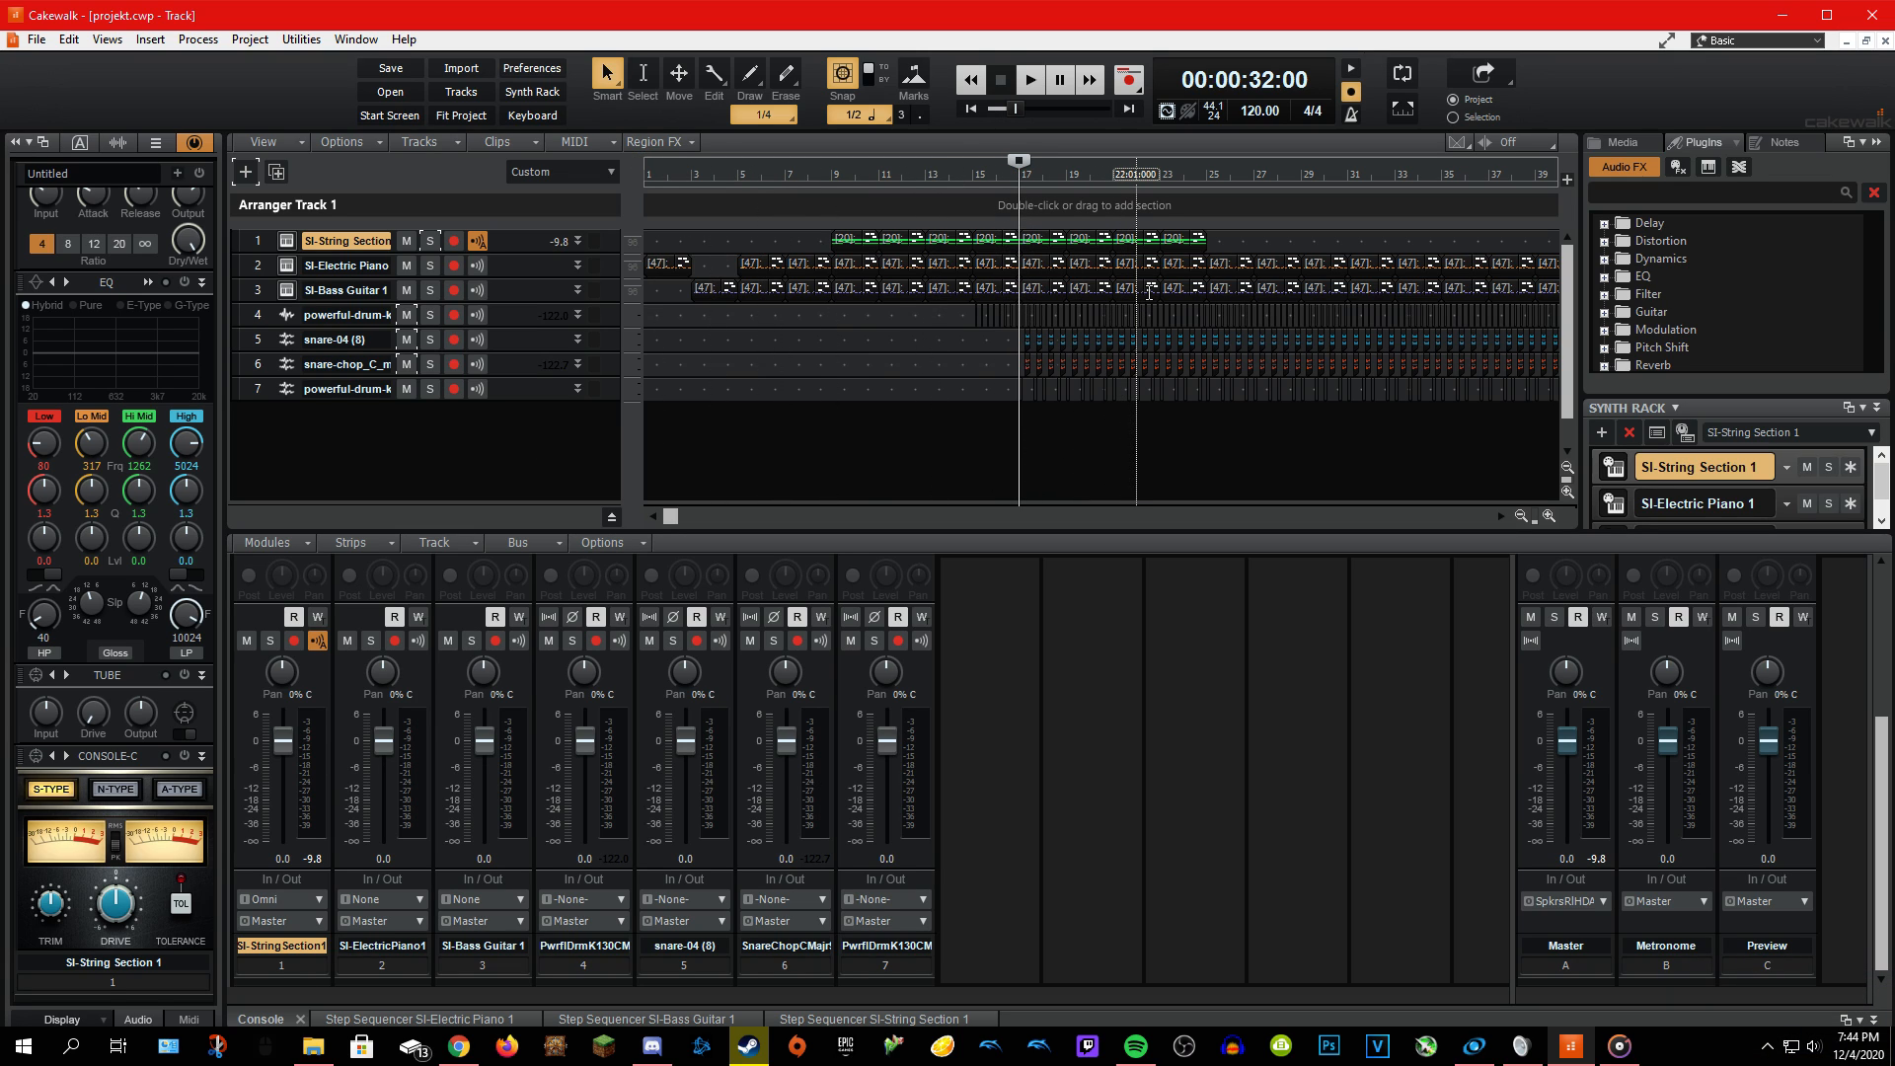
key("space")
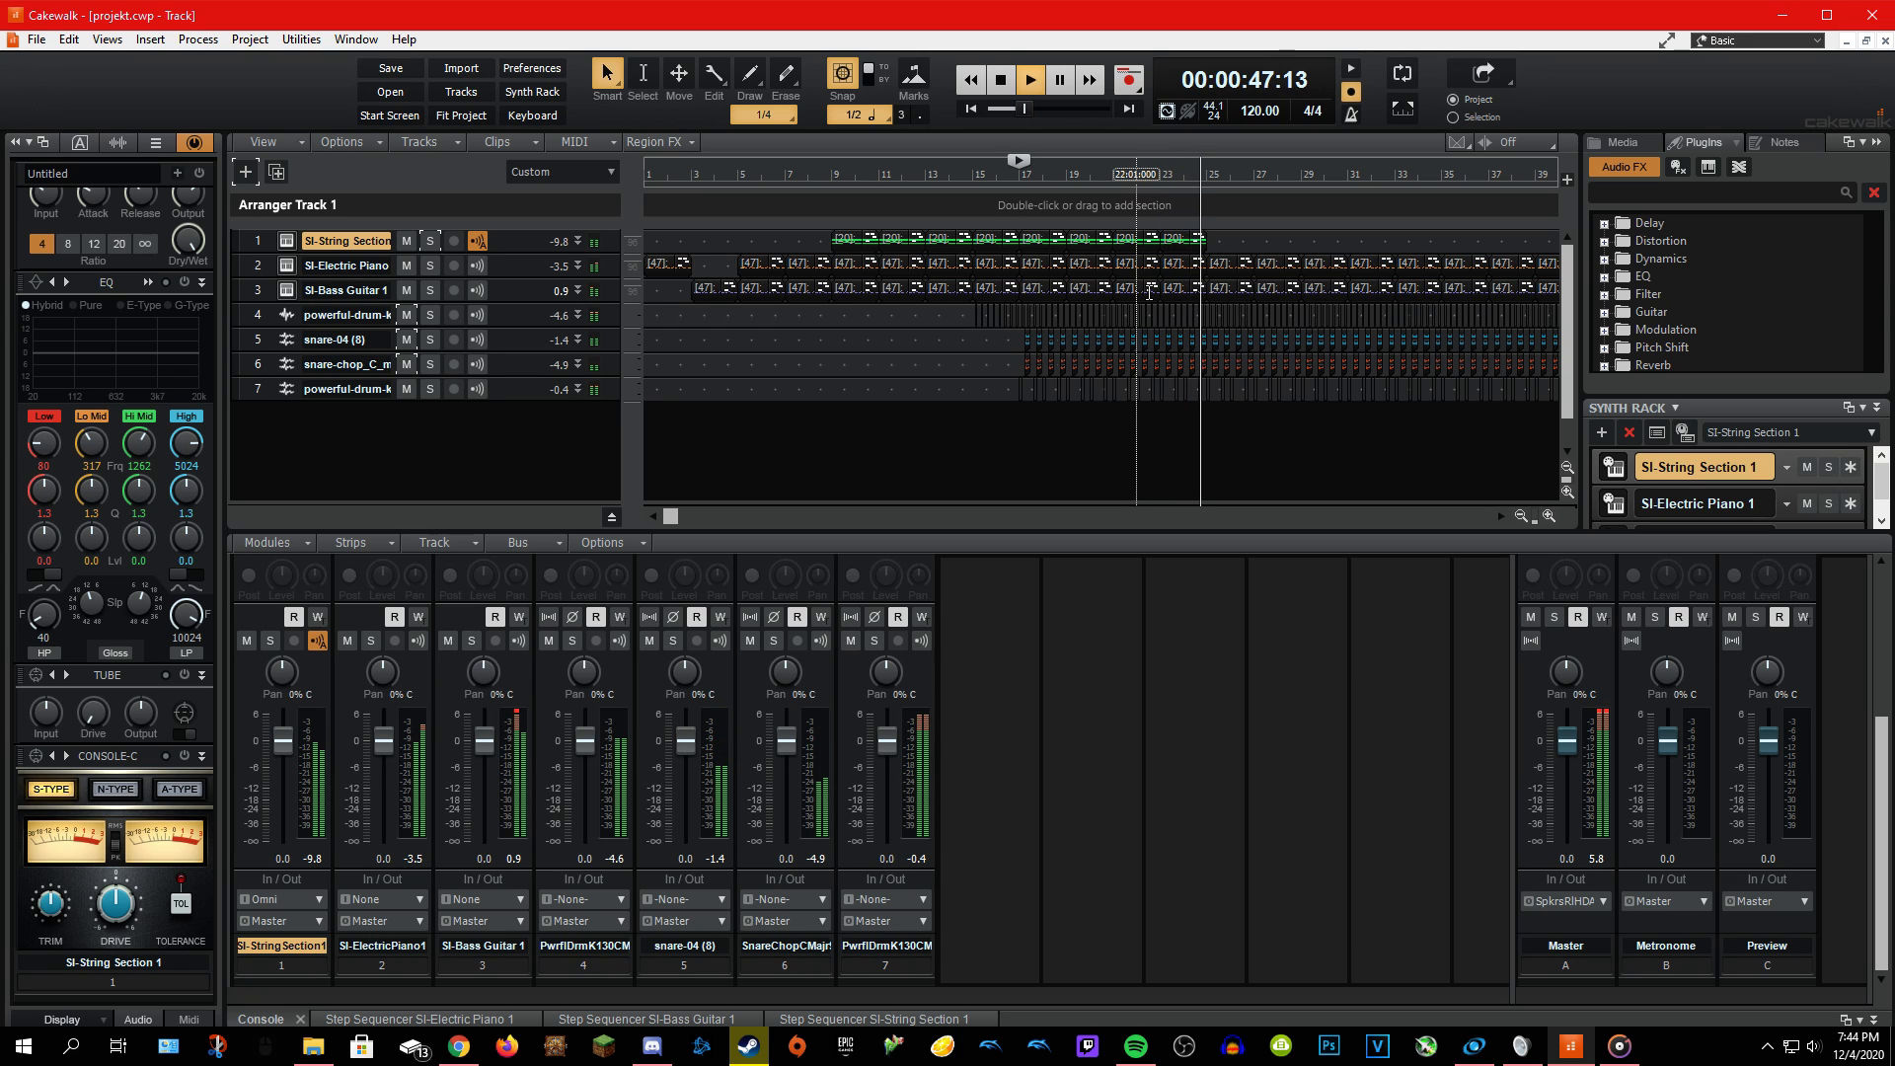
key("space")
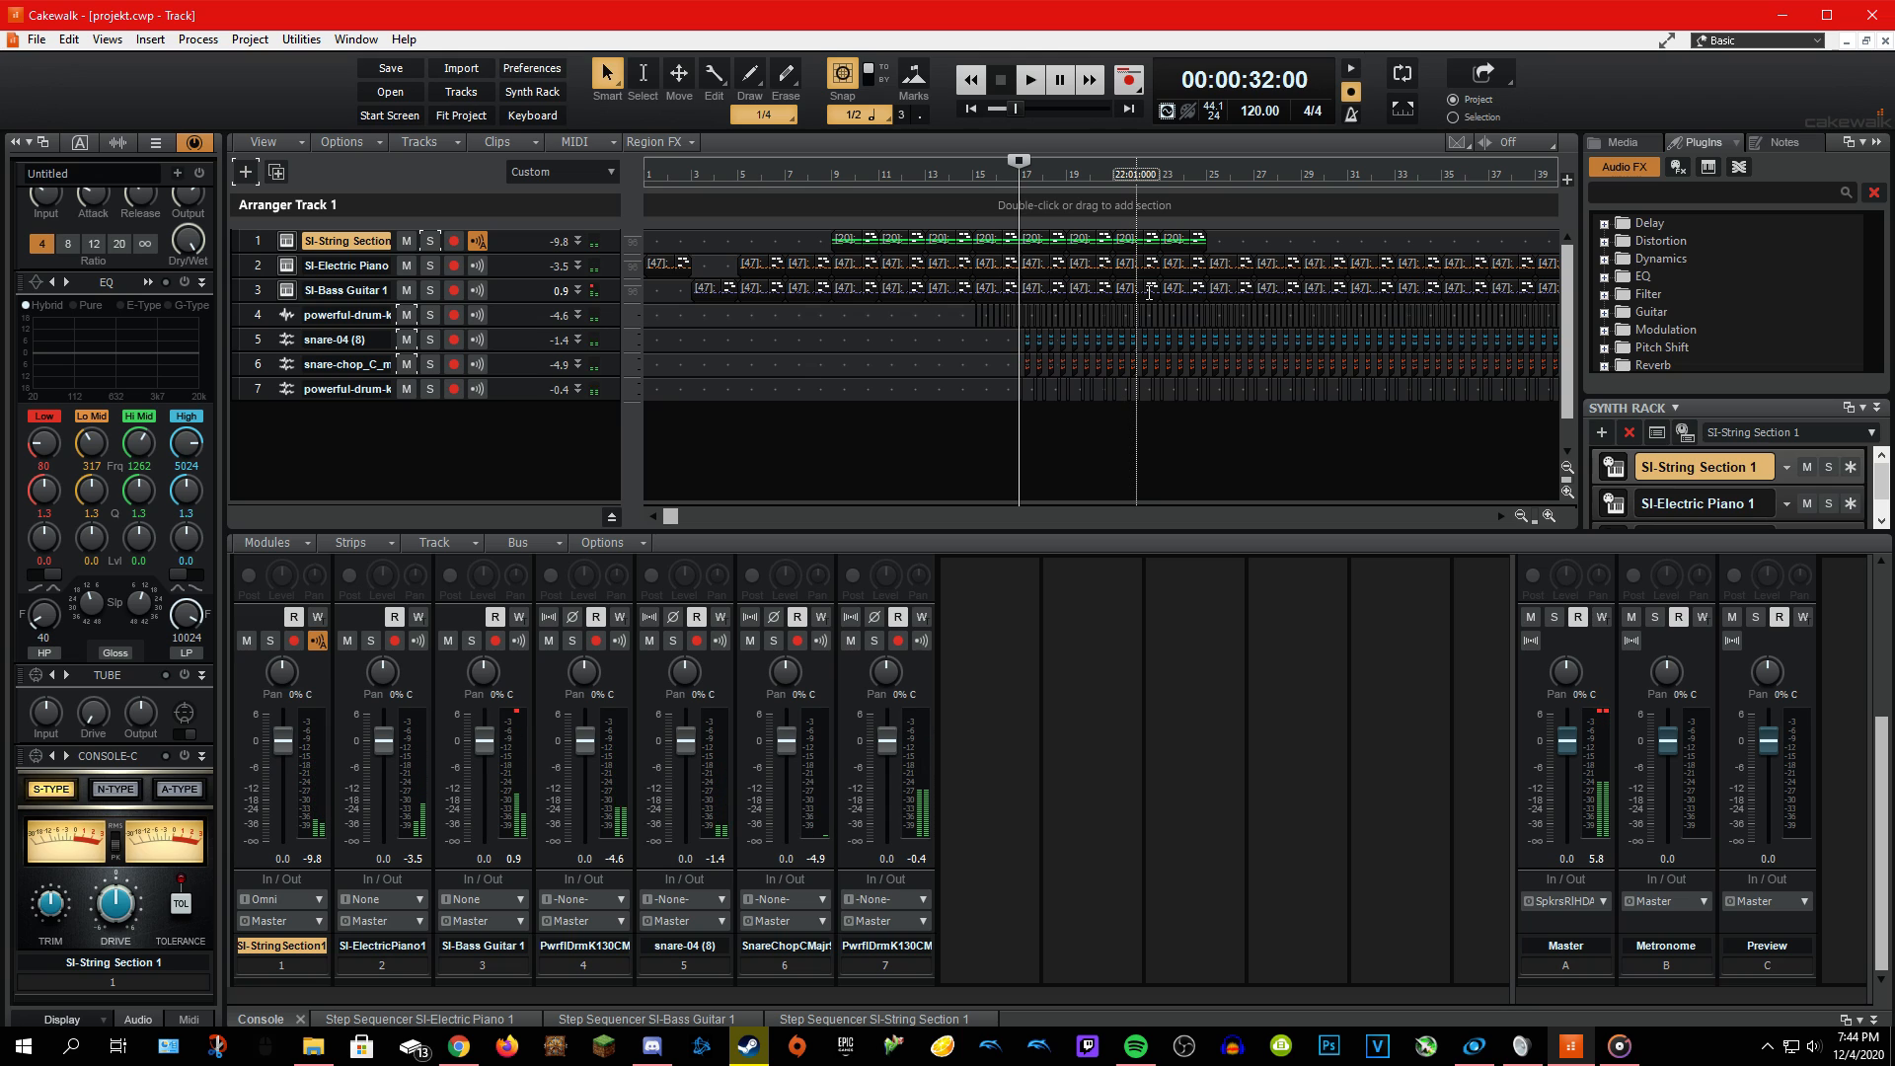
left_click(847, 437)
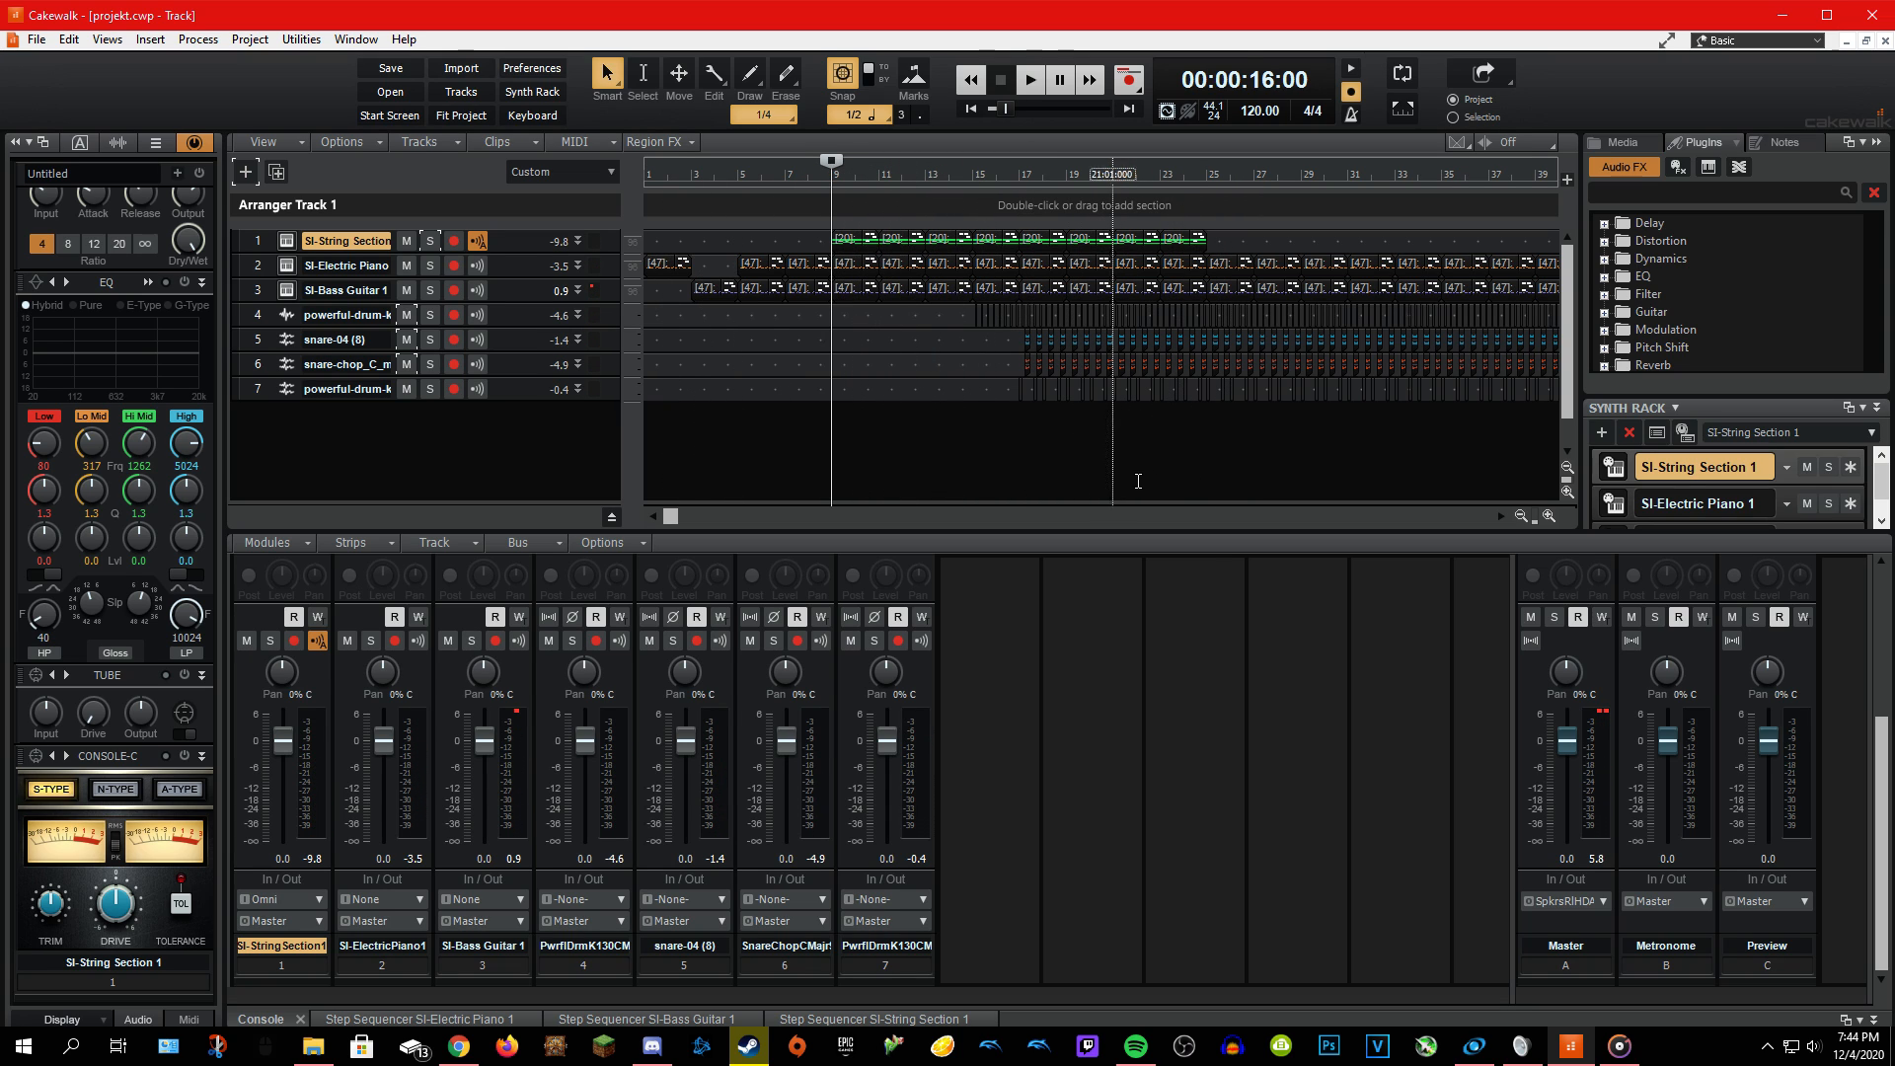
left_click(1218, 478)
left_click(849, 457)
left_click(933, 457)
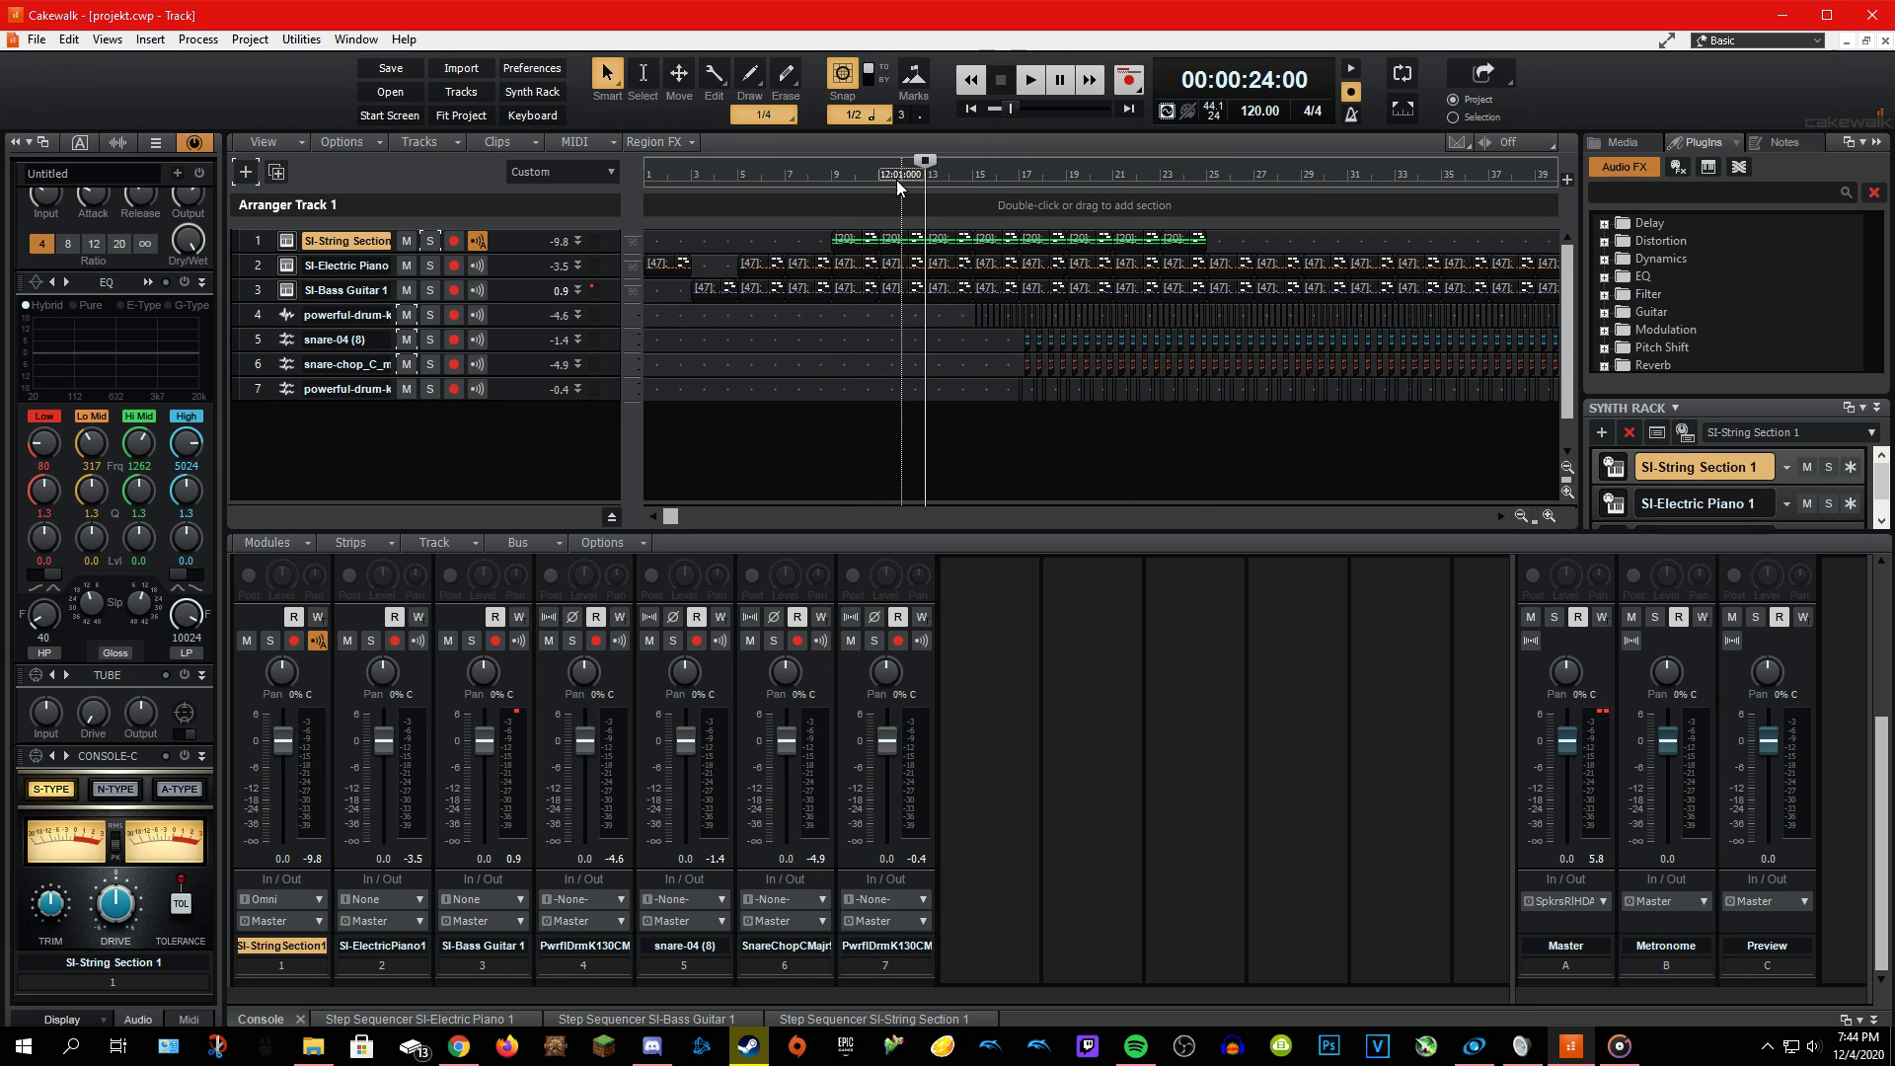
mouse_move(924, 159)
left_mouse_down()
mouse_move(762, 204)
mouse_move(874, 316)
mouse_move(821, 341)
left_mouse_up()
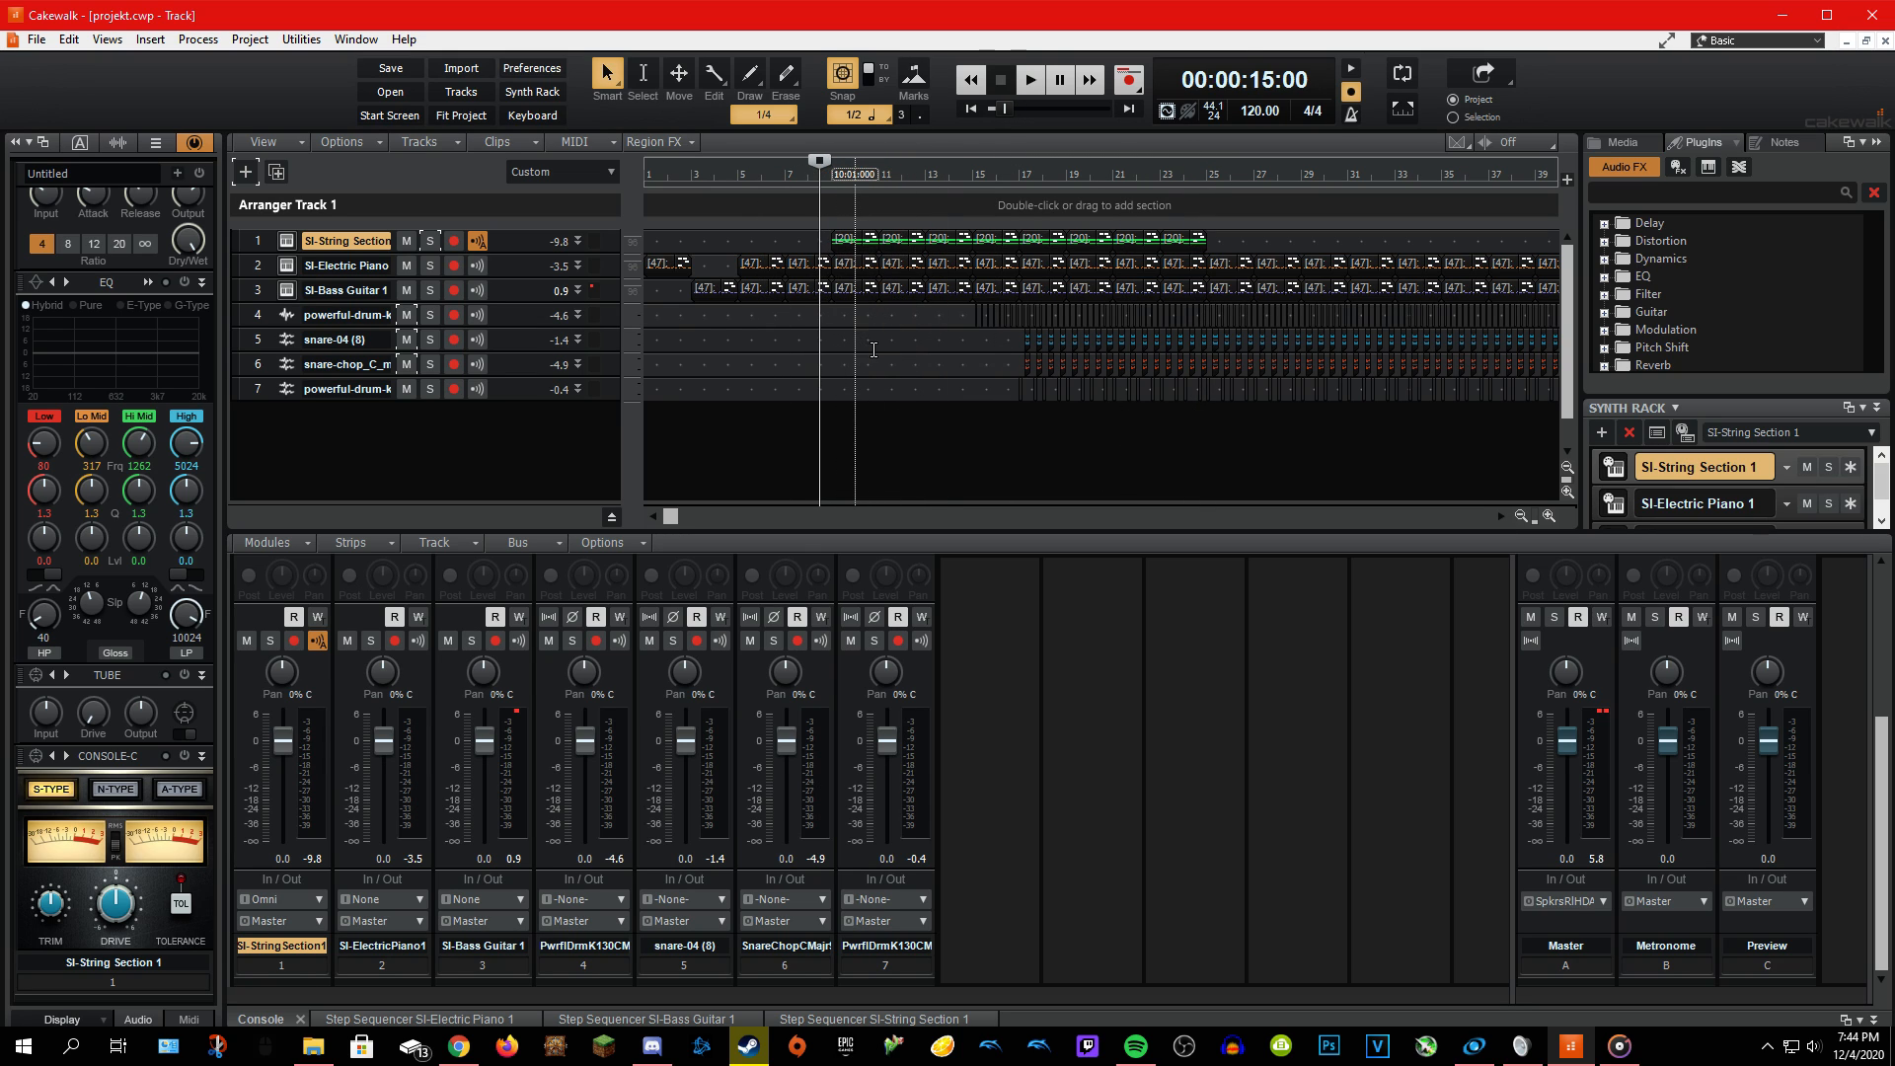
left_click(845, 424)
left_click(833, 434)
left_click(918, 430)
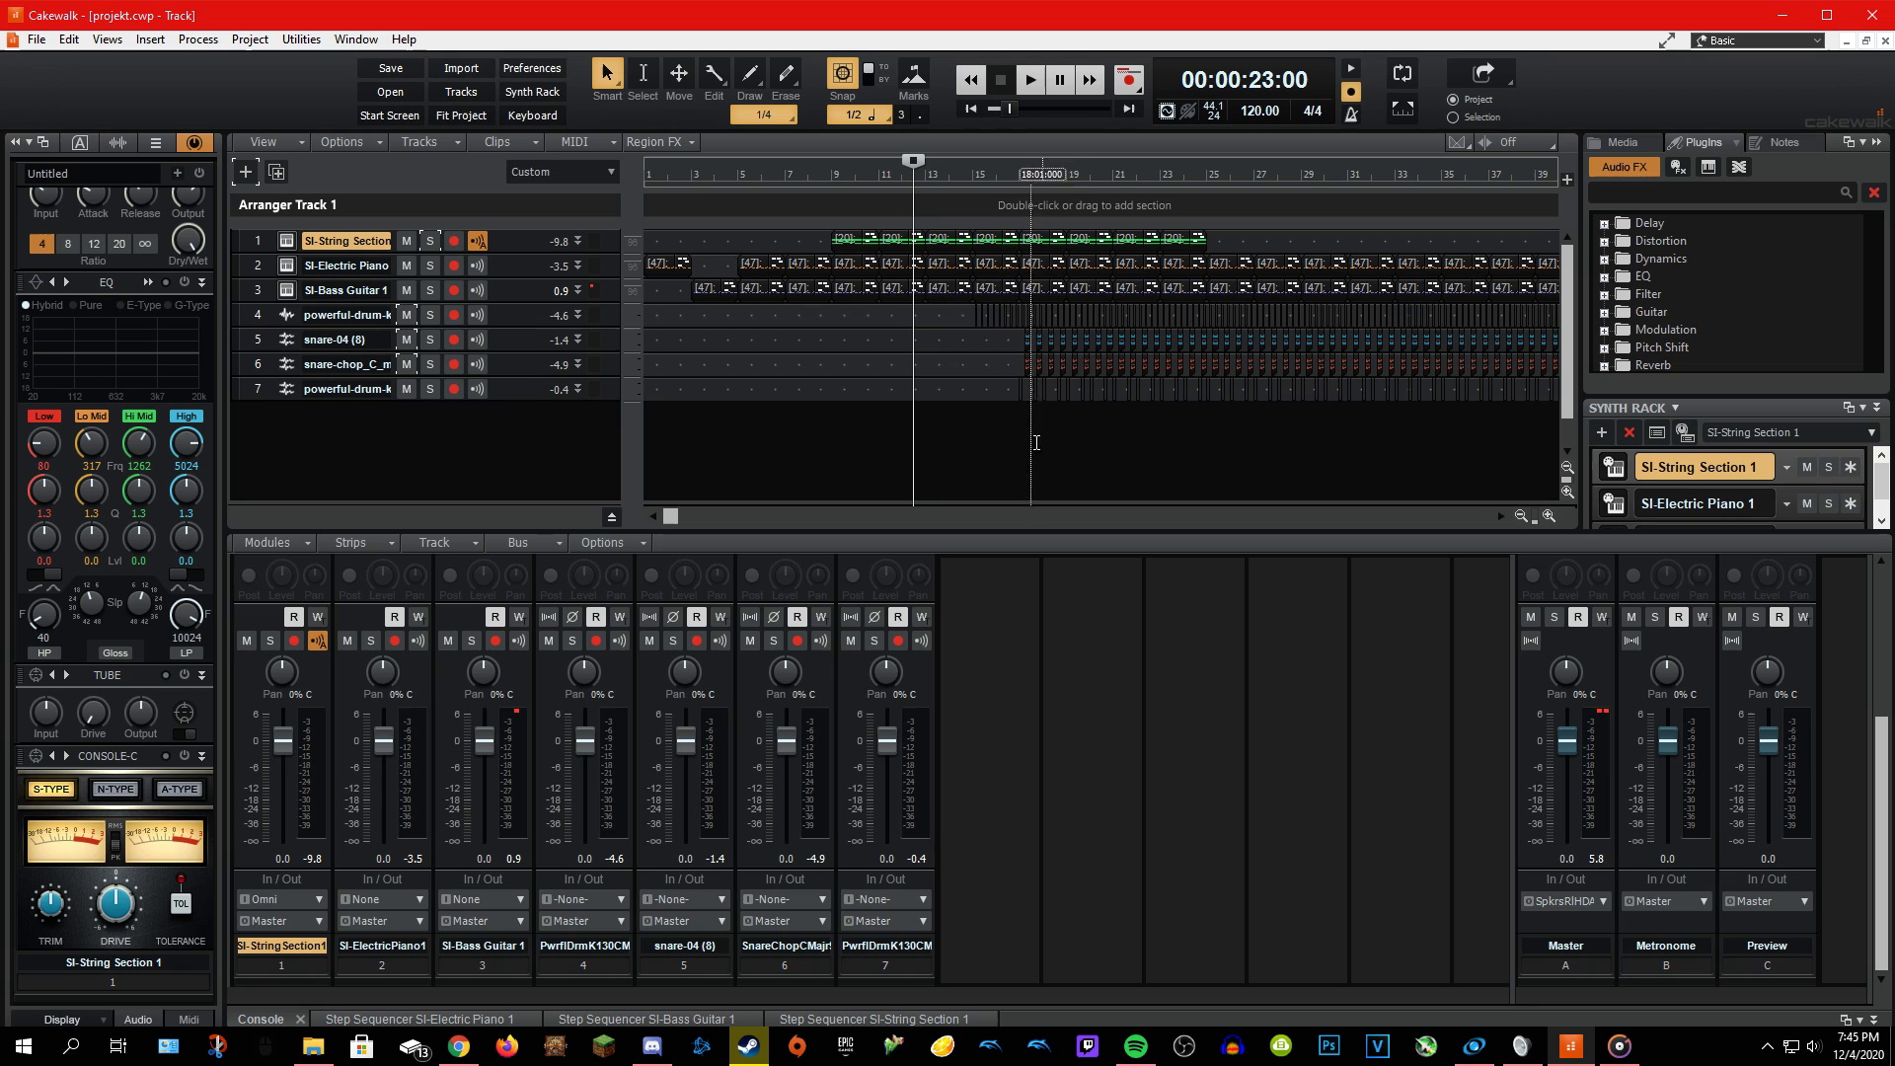
left_click(985, 442)
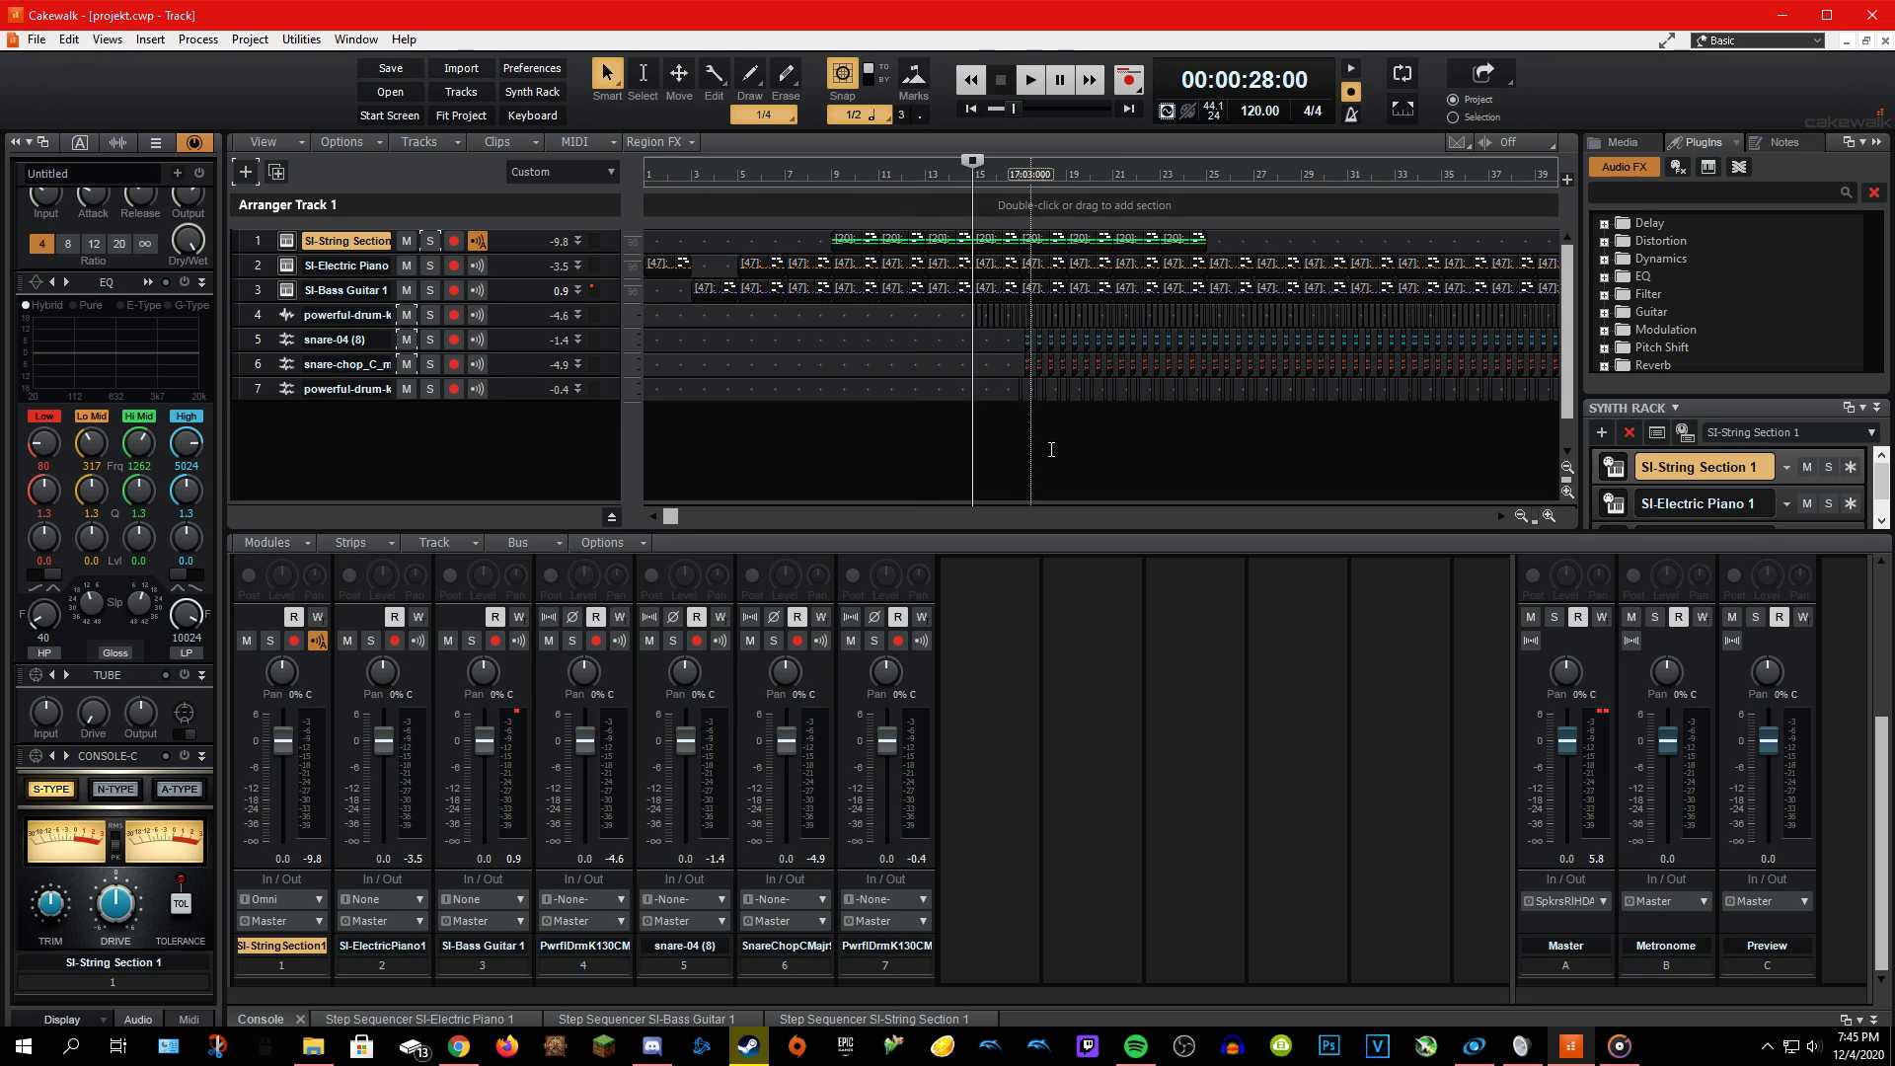
Open the SI-String Section 1 instrument window and show the string track's step sequencer.
left_click(287, 241)
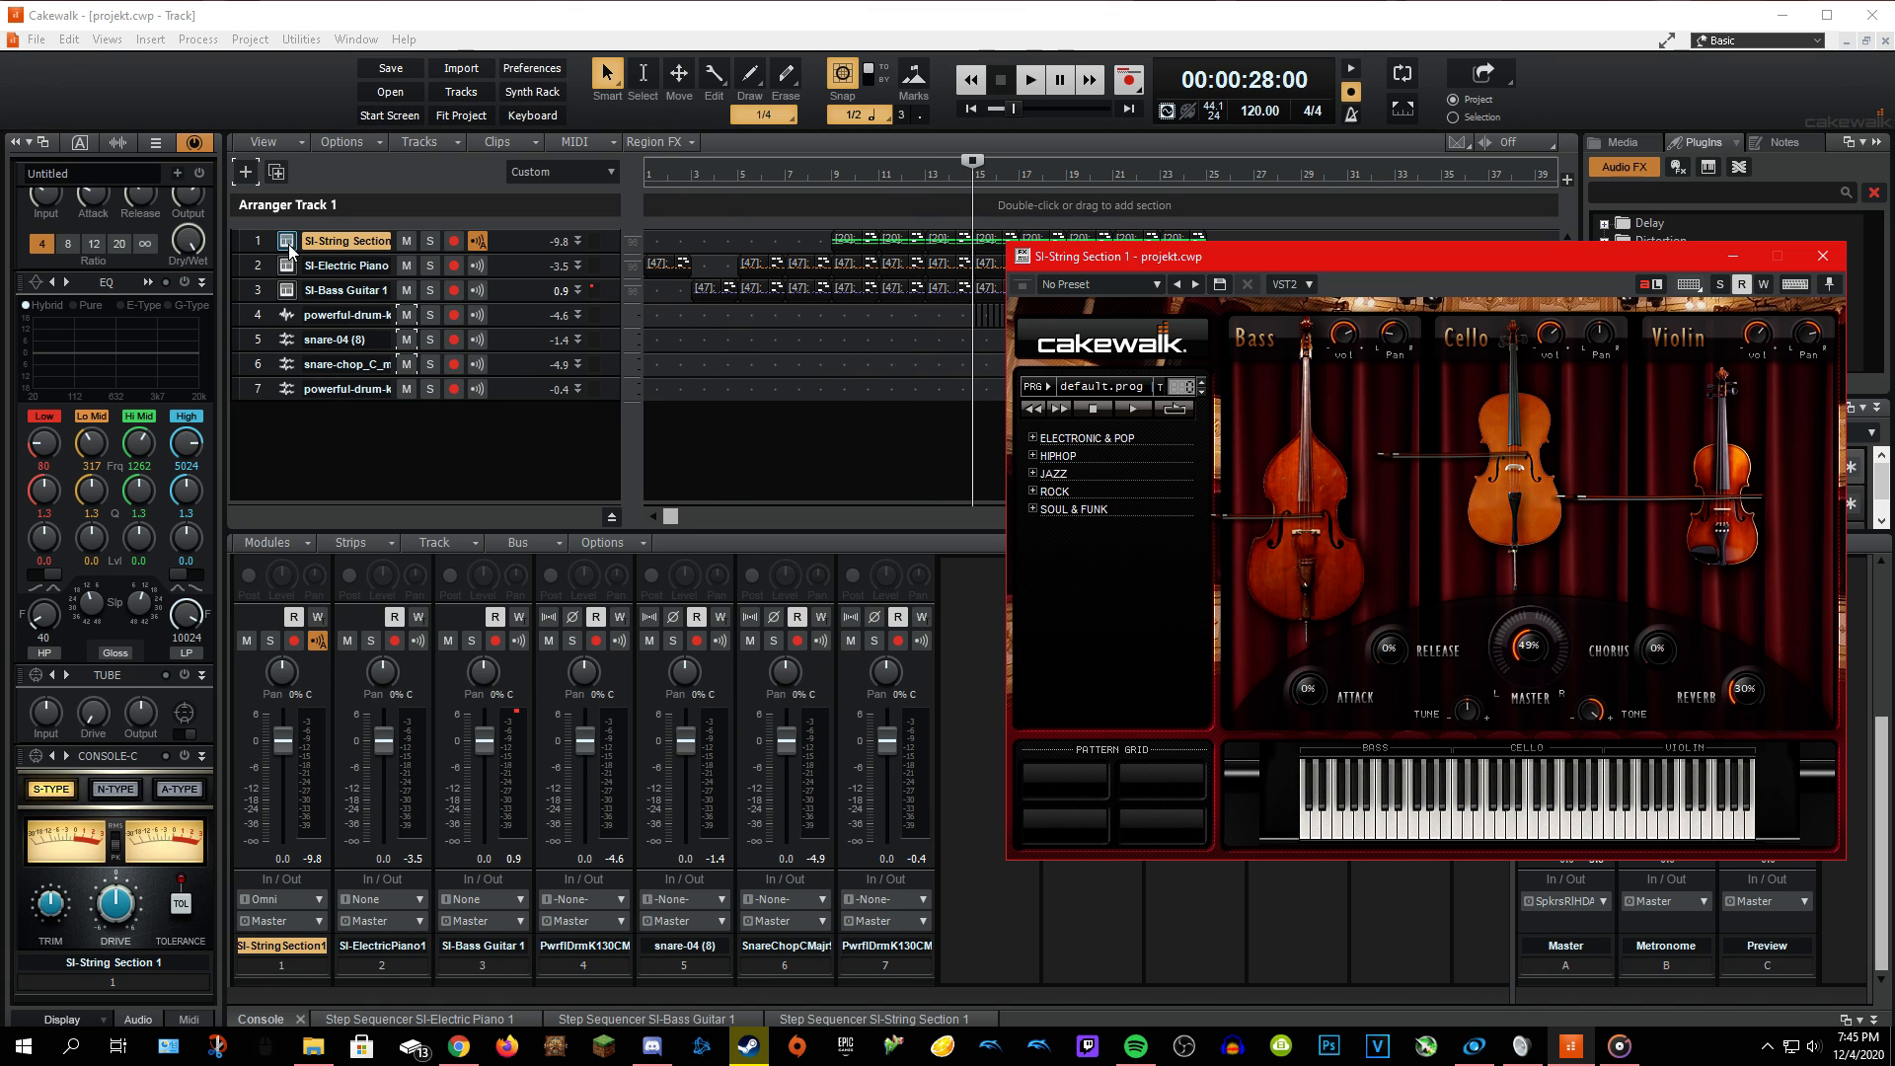
left_click(849, 1019)
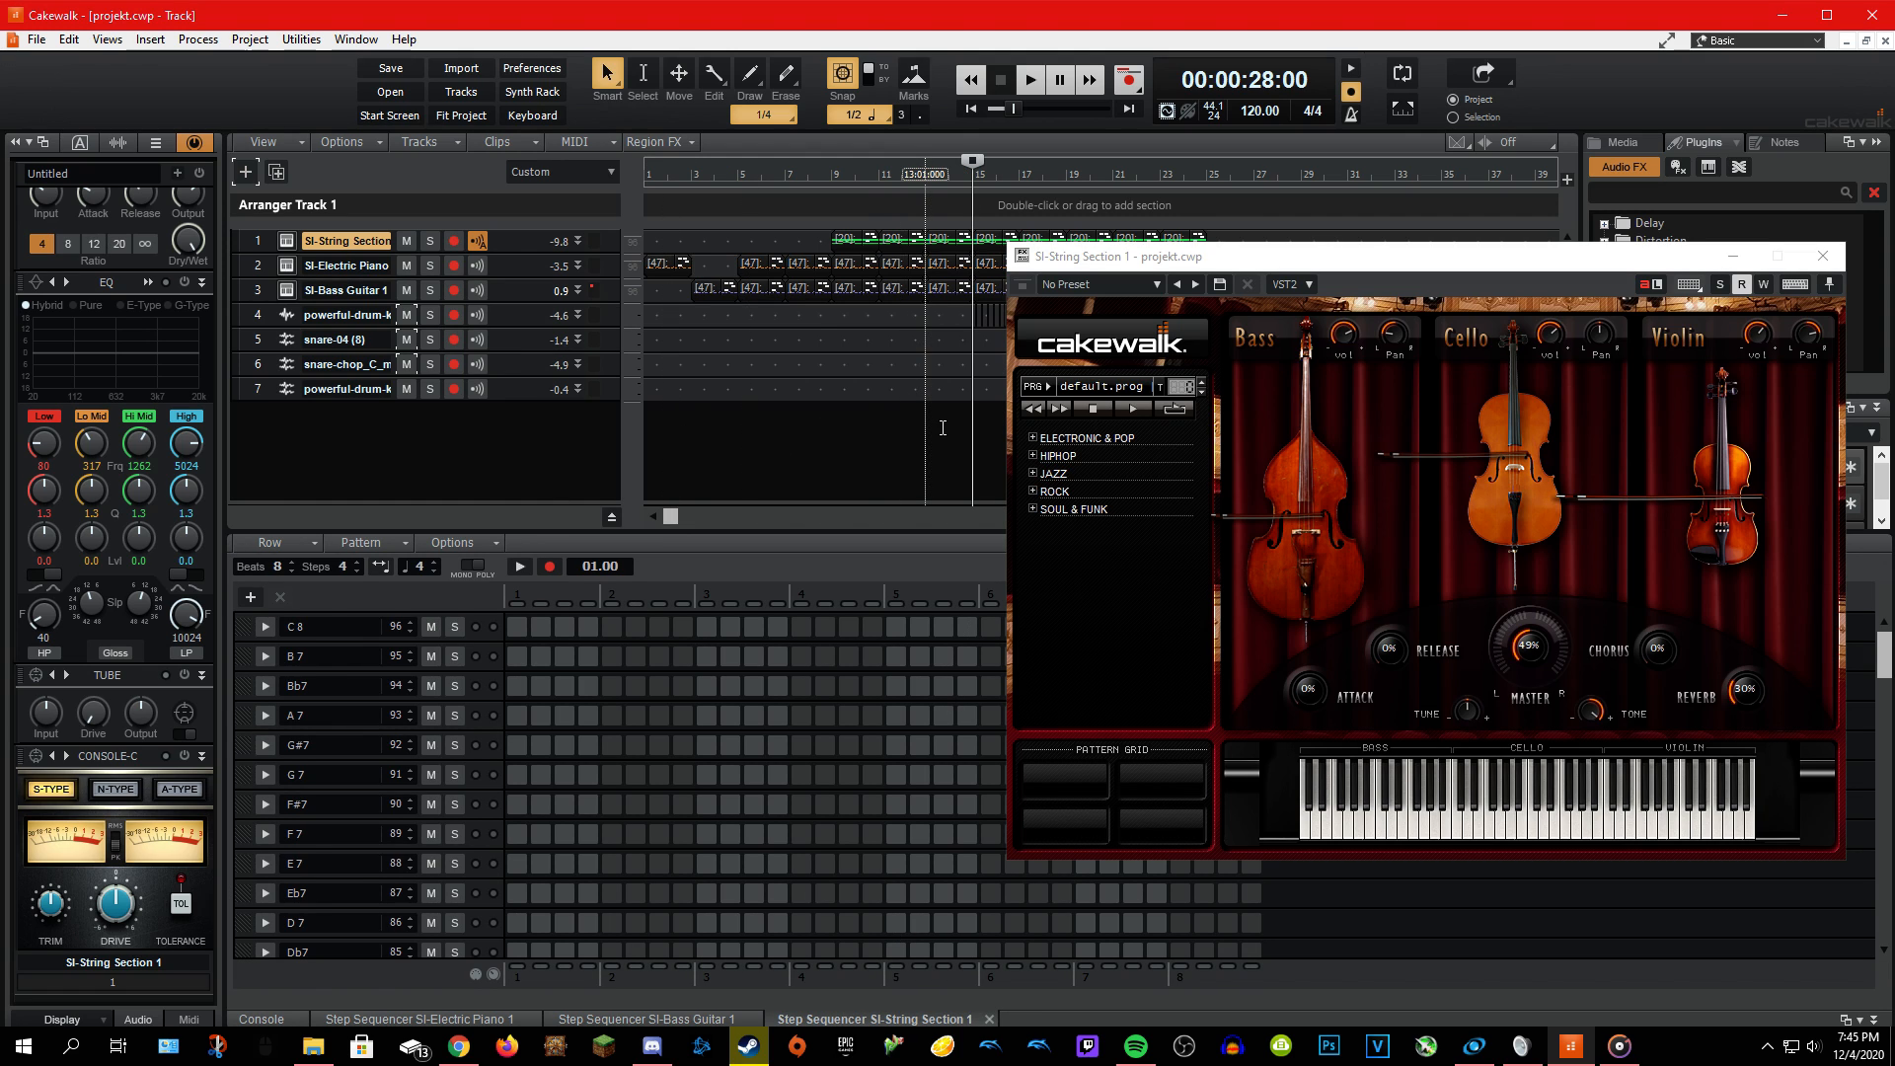
Solo the SI-String Section track and play it from measure 9, where its clips begin.
left_click(844, 420)
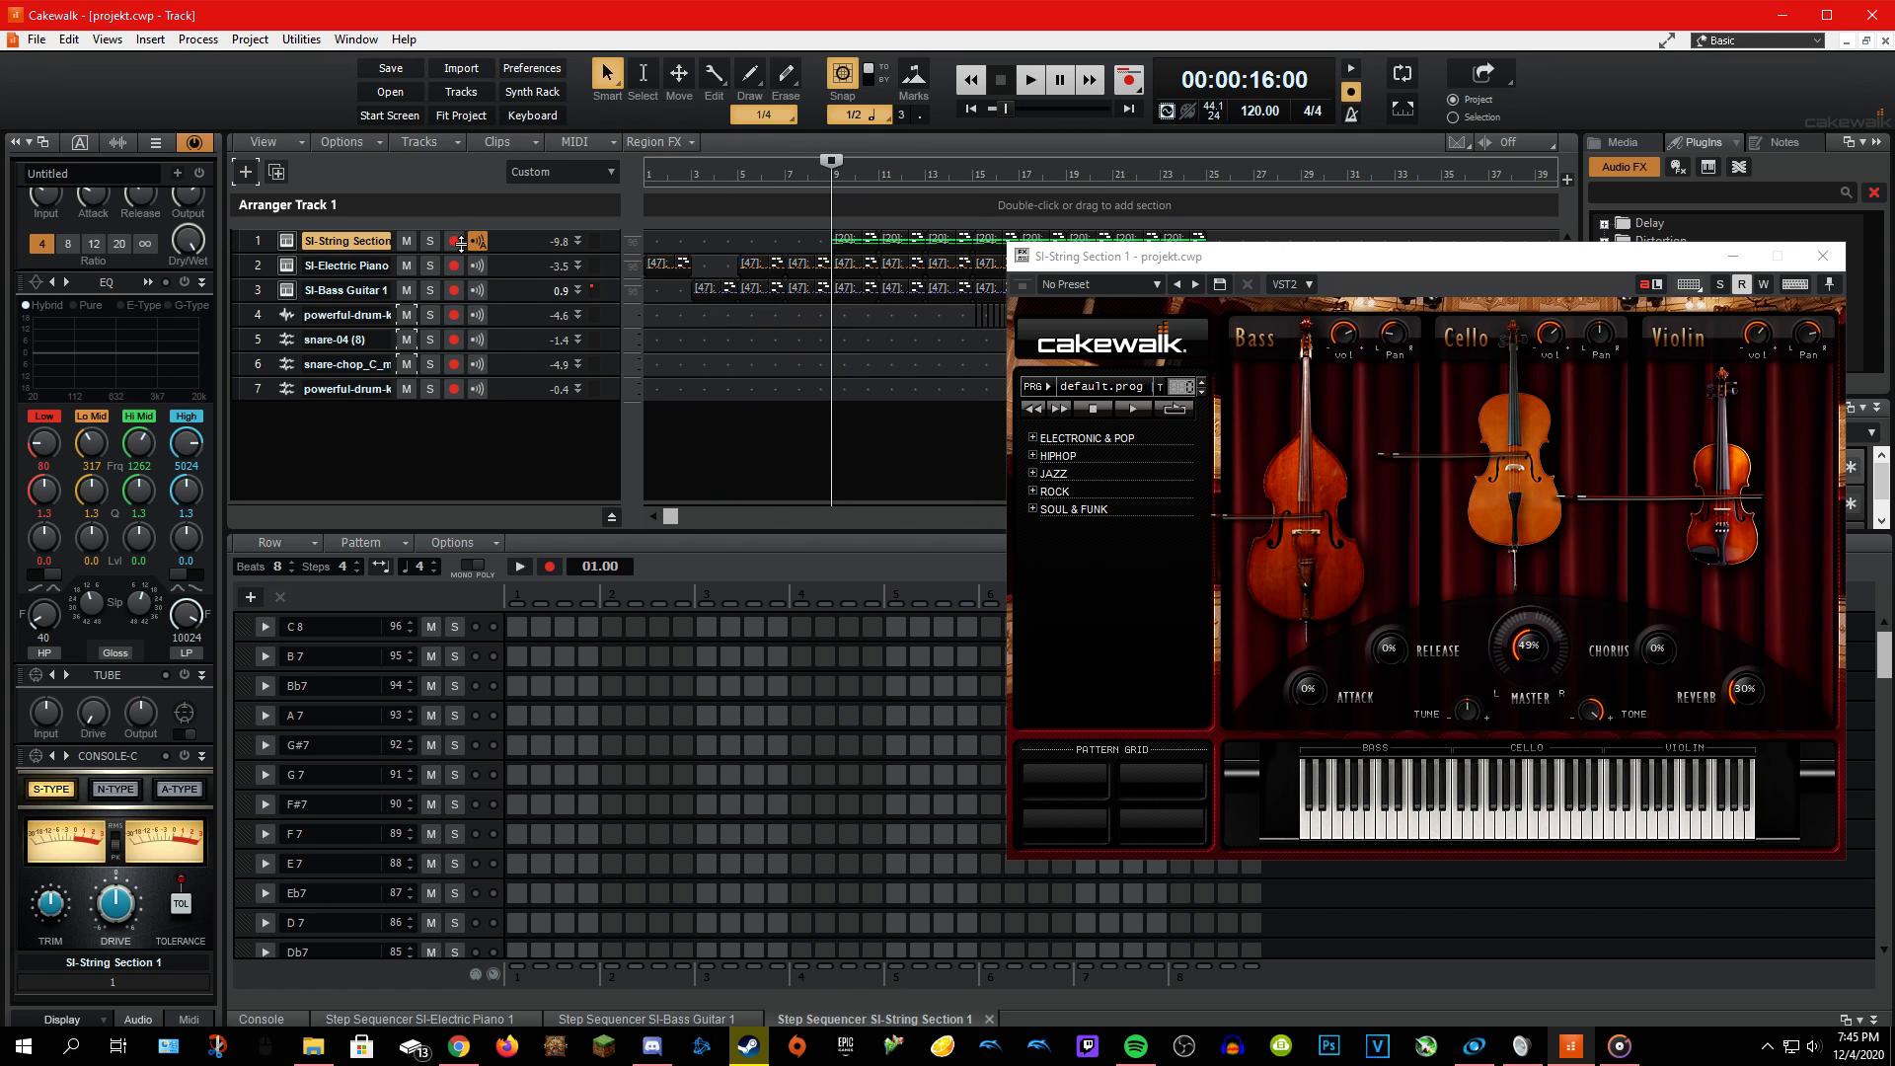
left_click(429, 241)
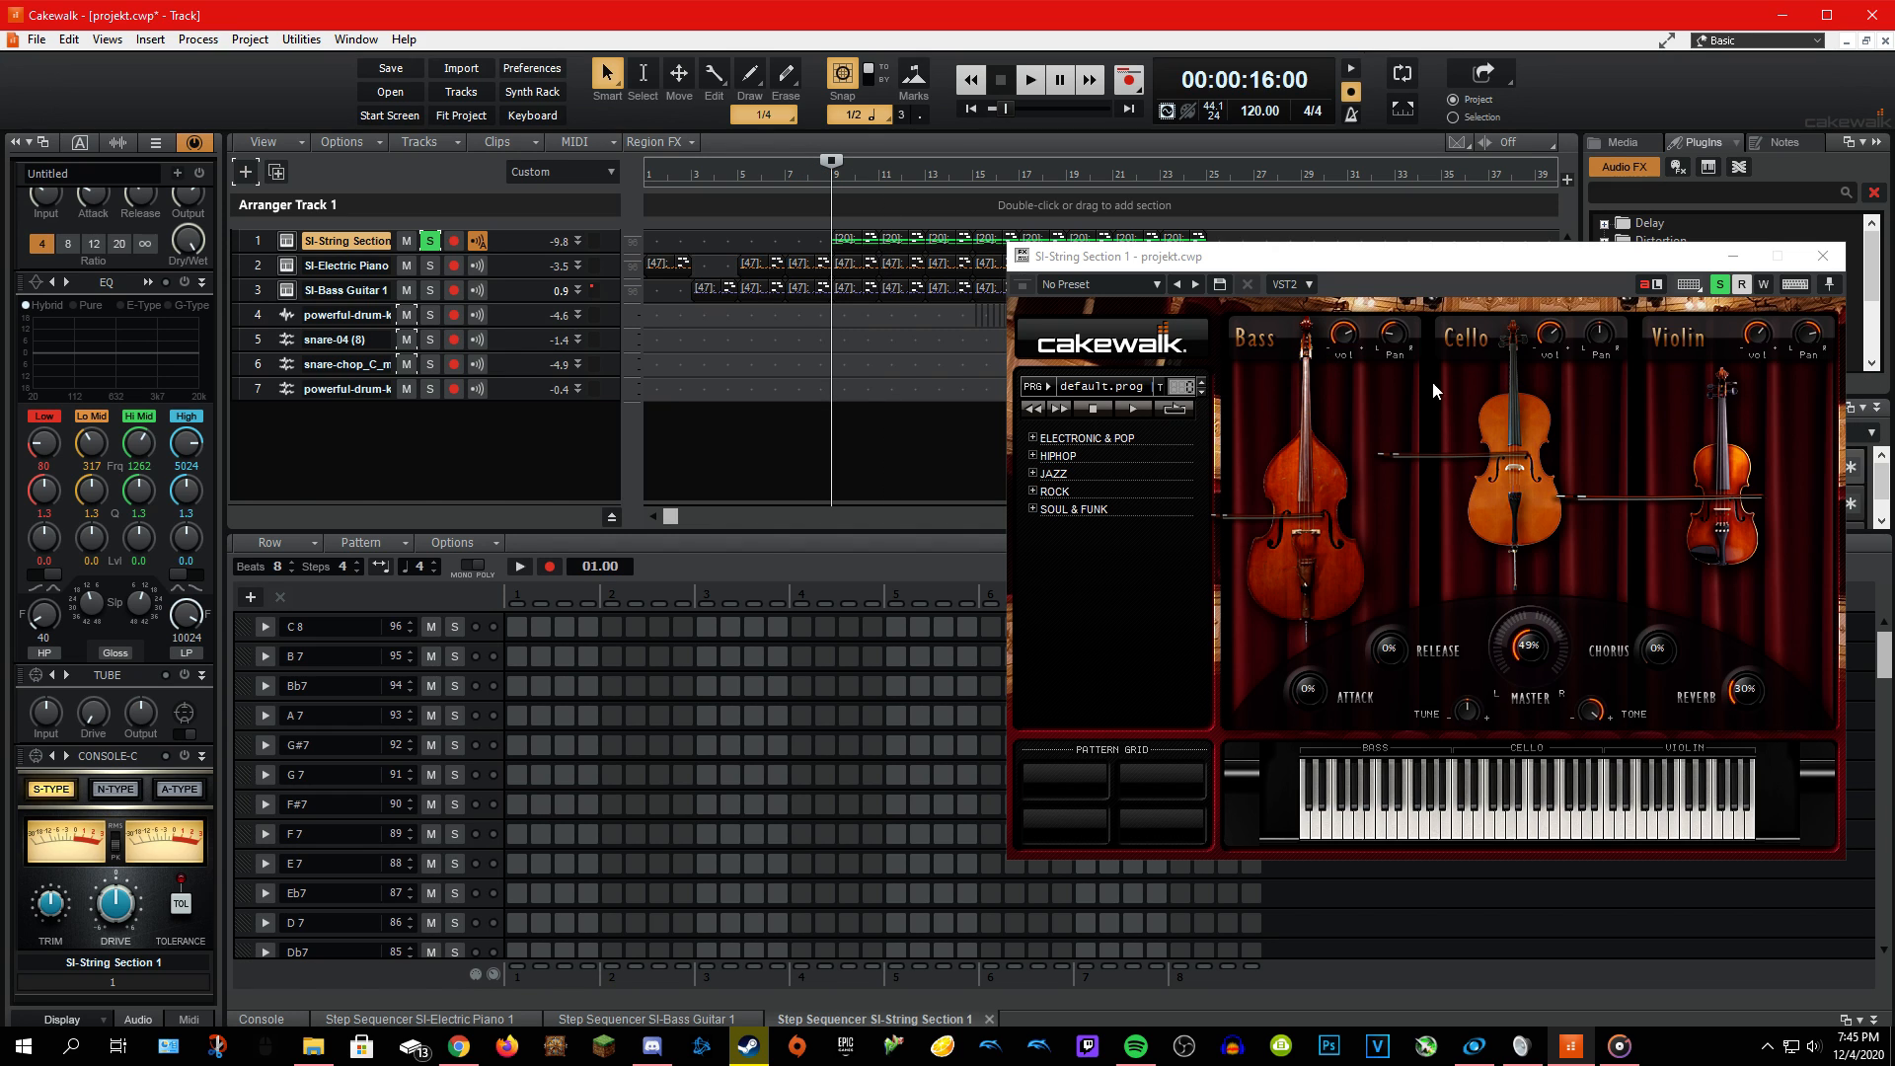
mouse_move(1397, 342)
key("space")
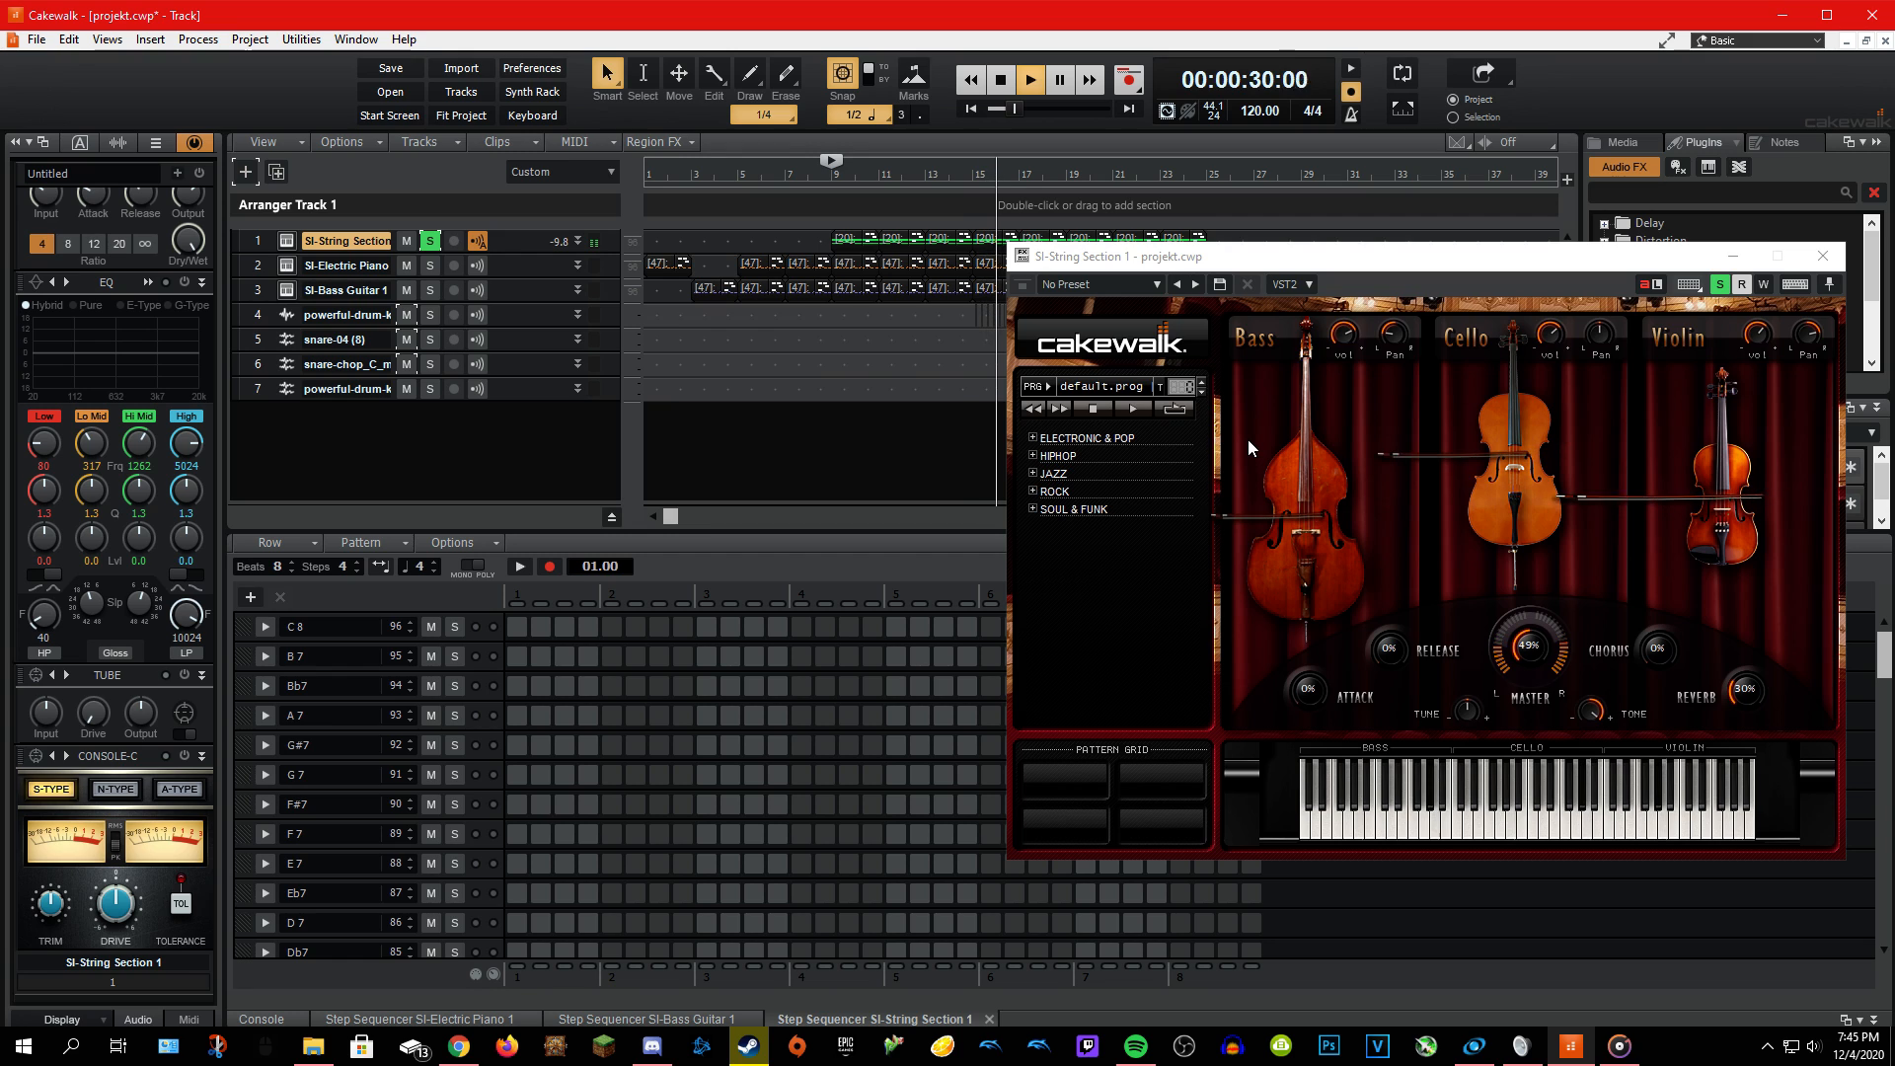
key("space")
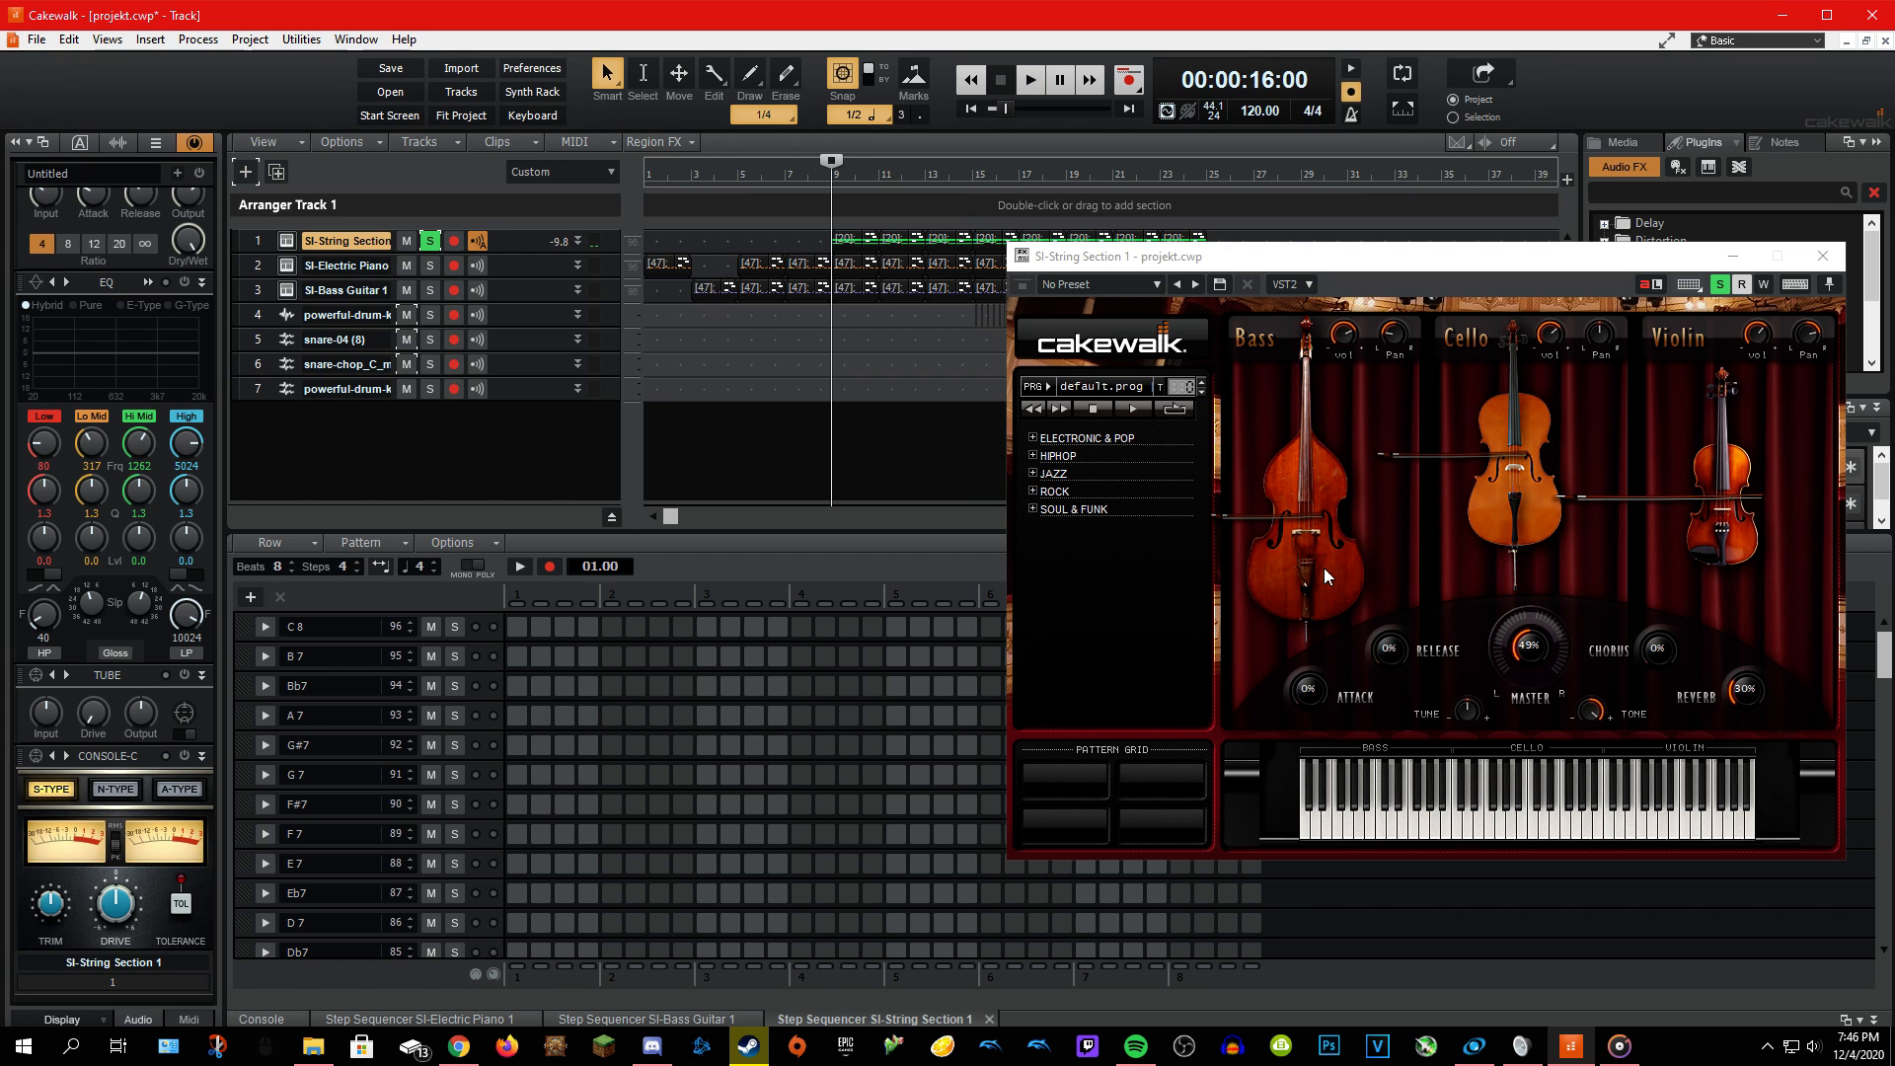
Audition the bass, followed by a range of bass and cello notes on the instrument's virtual keyboard.
left_click(1274, 503)
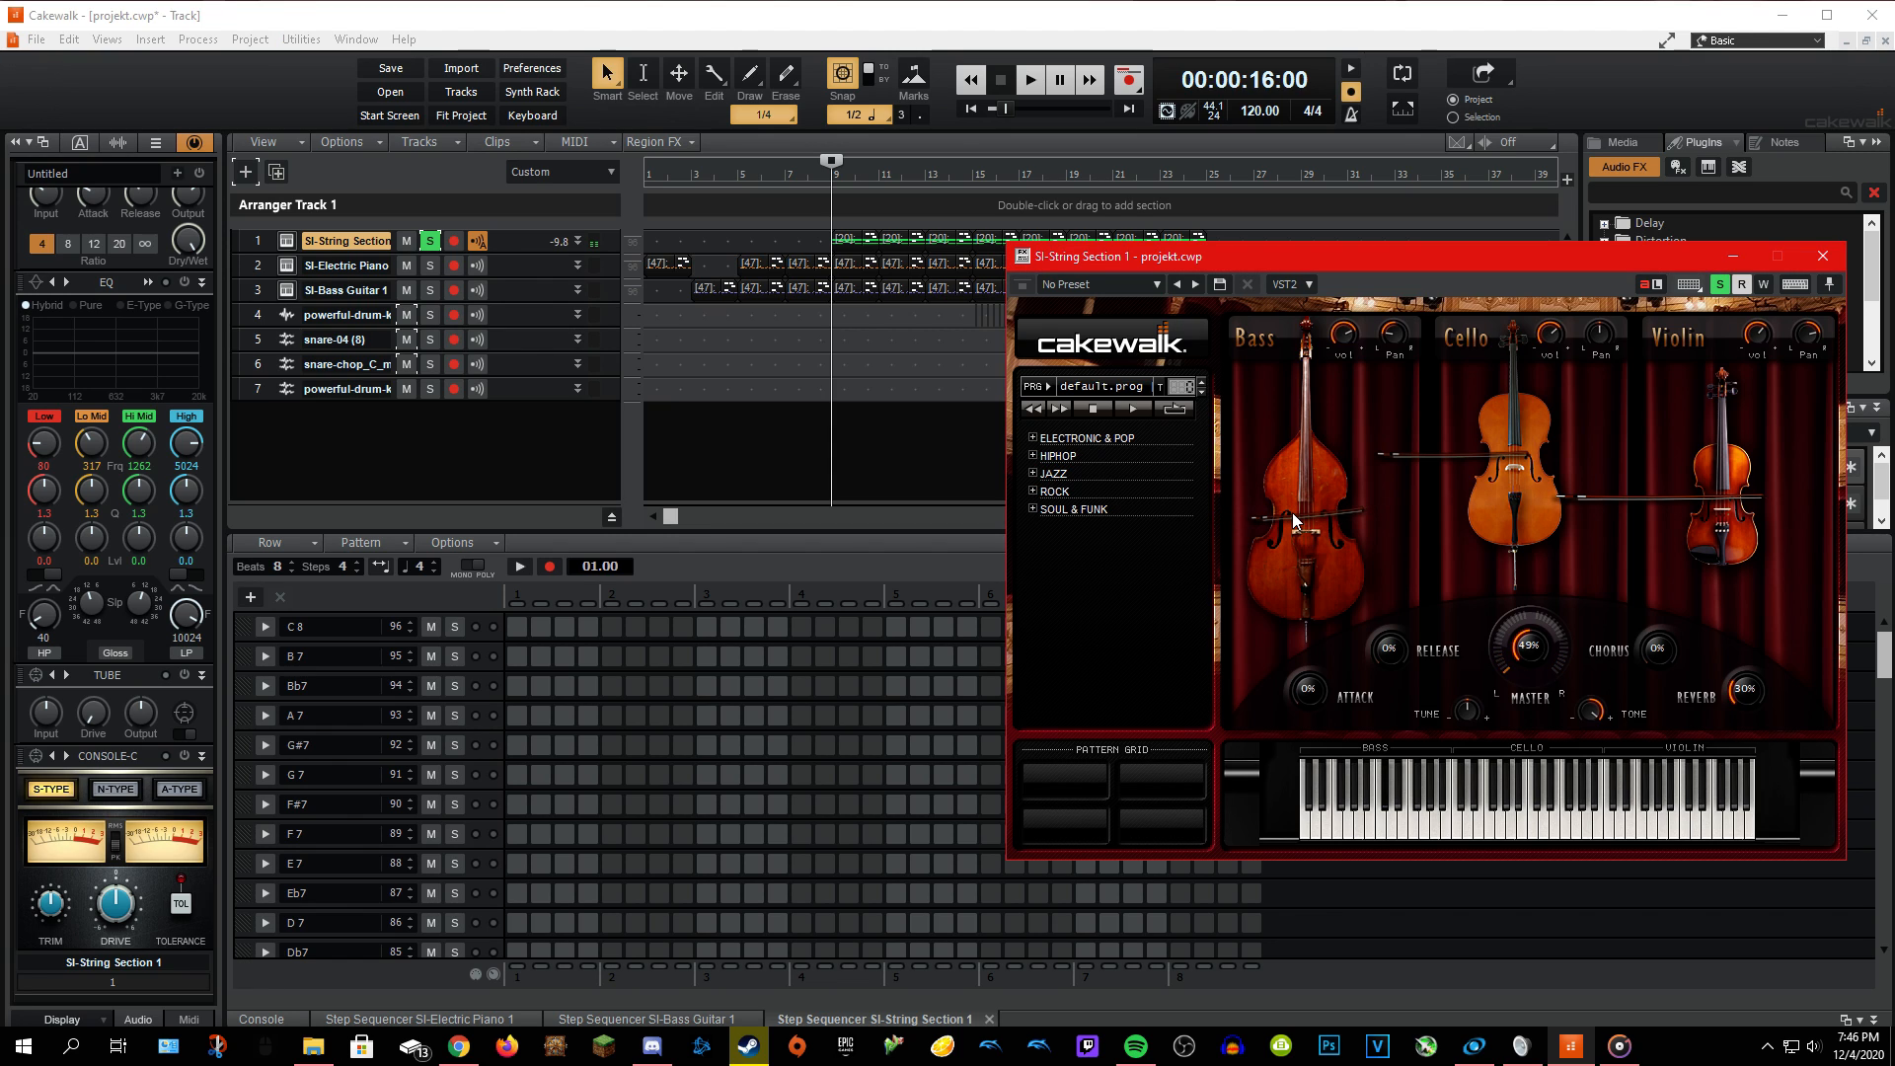
left_click(1380, 831)
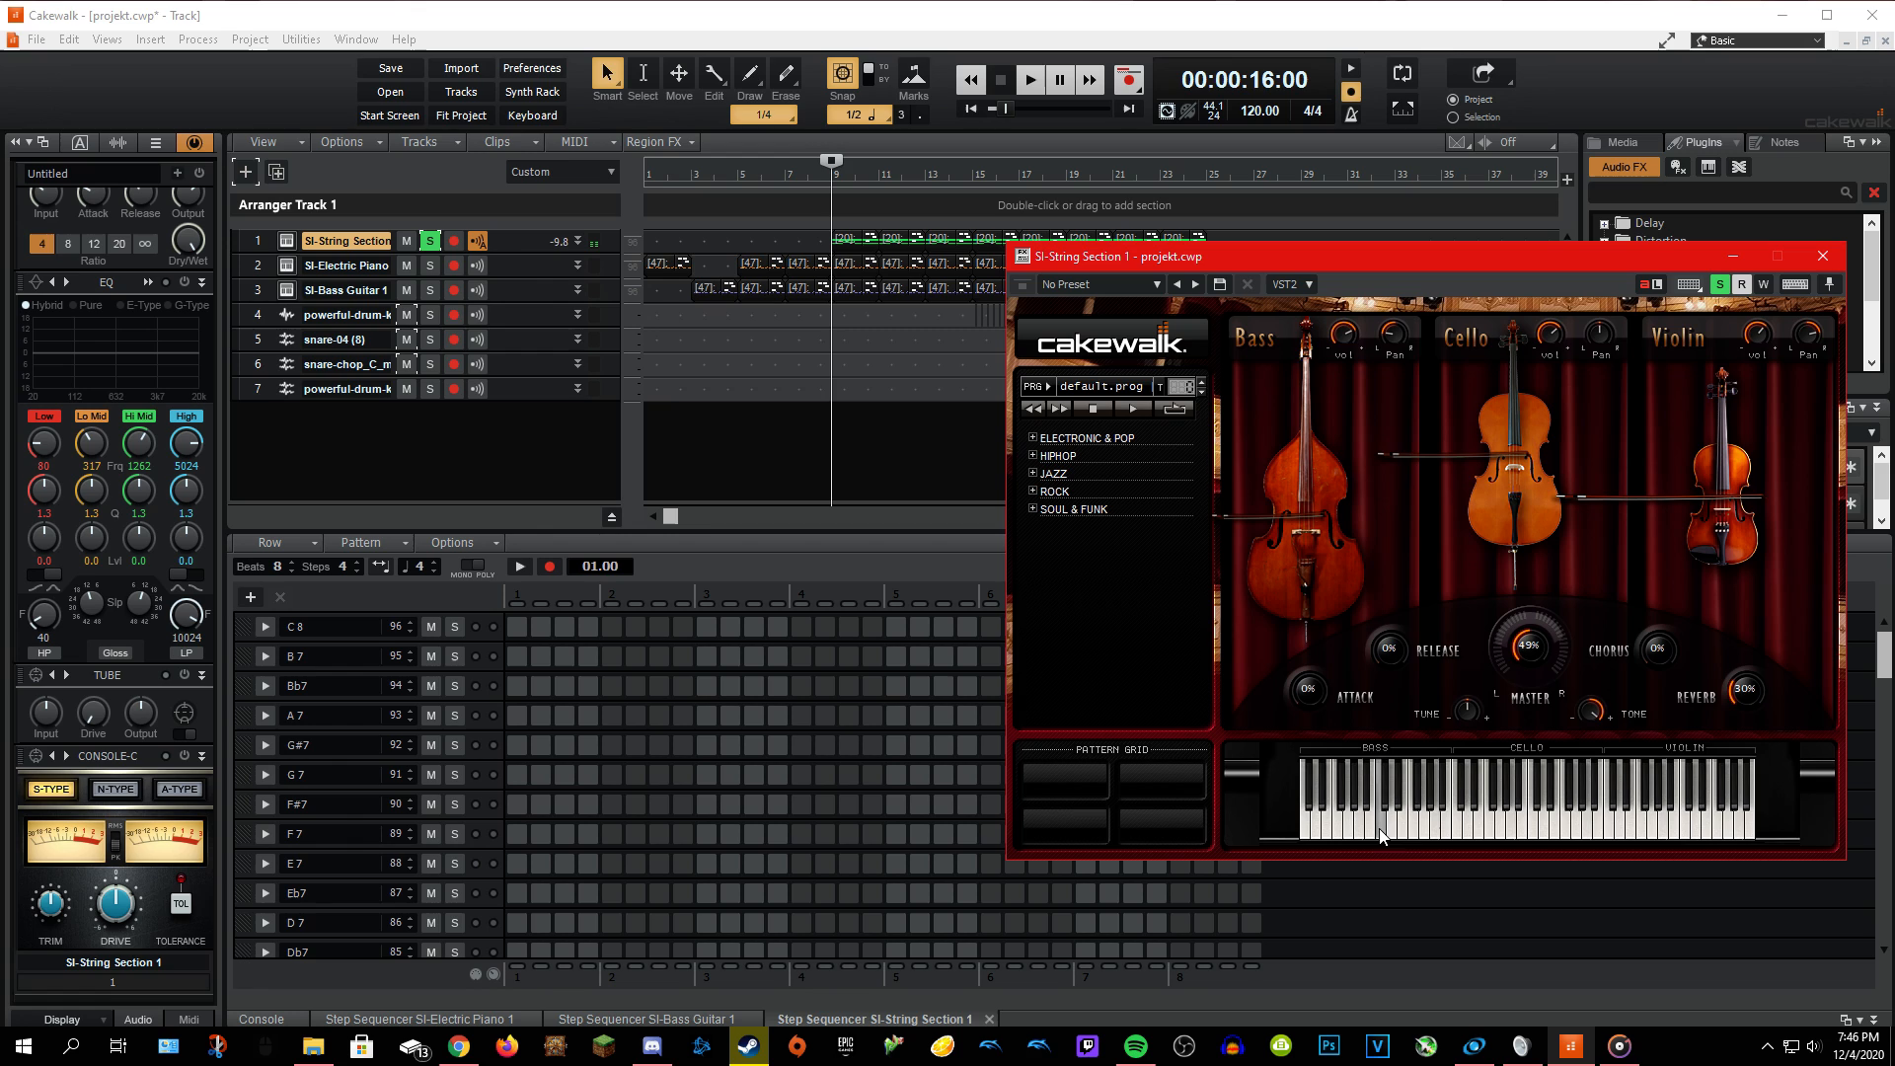
left_click(1408, 827)
left_click(1429, 826)
left_click(1446, 825)
left_click(1436, 827)
left_click(1446, 827)
left_click(1449, 829)
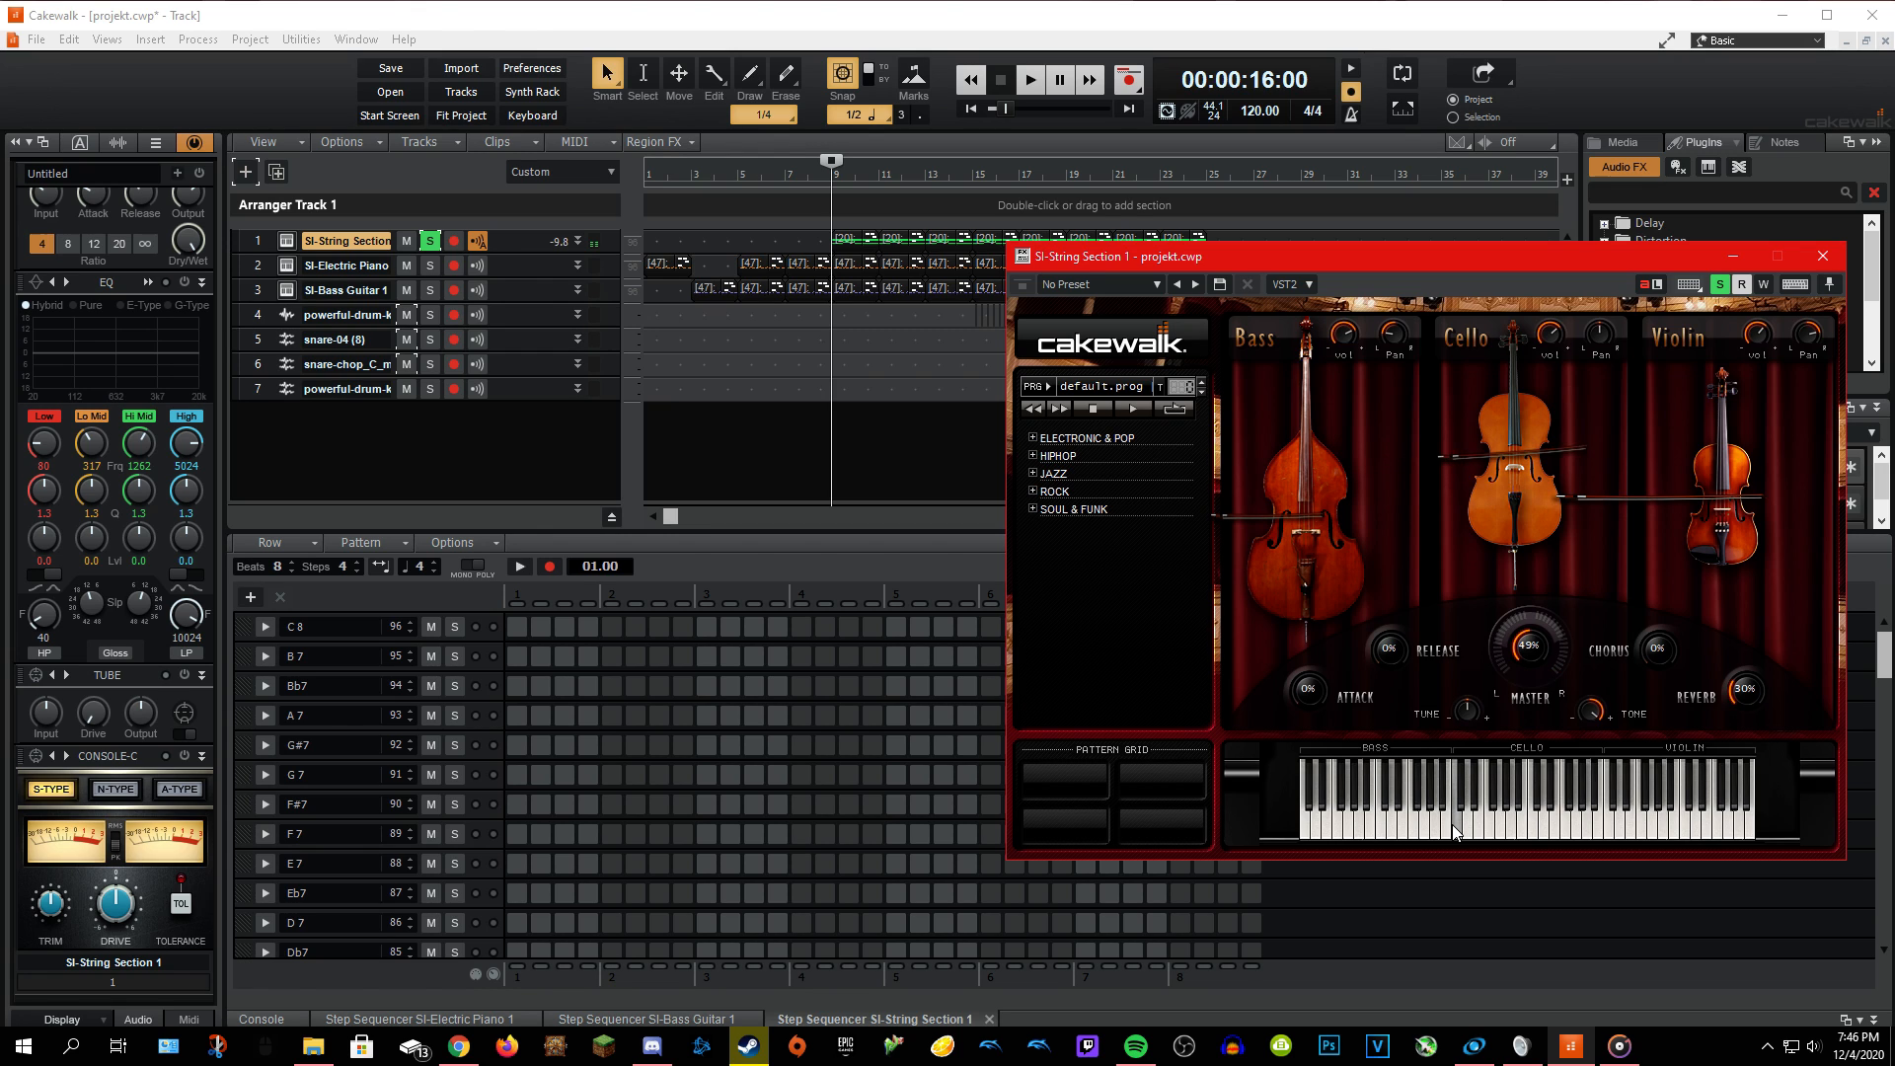
left_click(1452, 825)
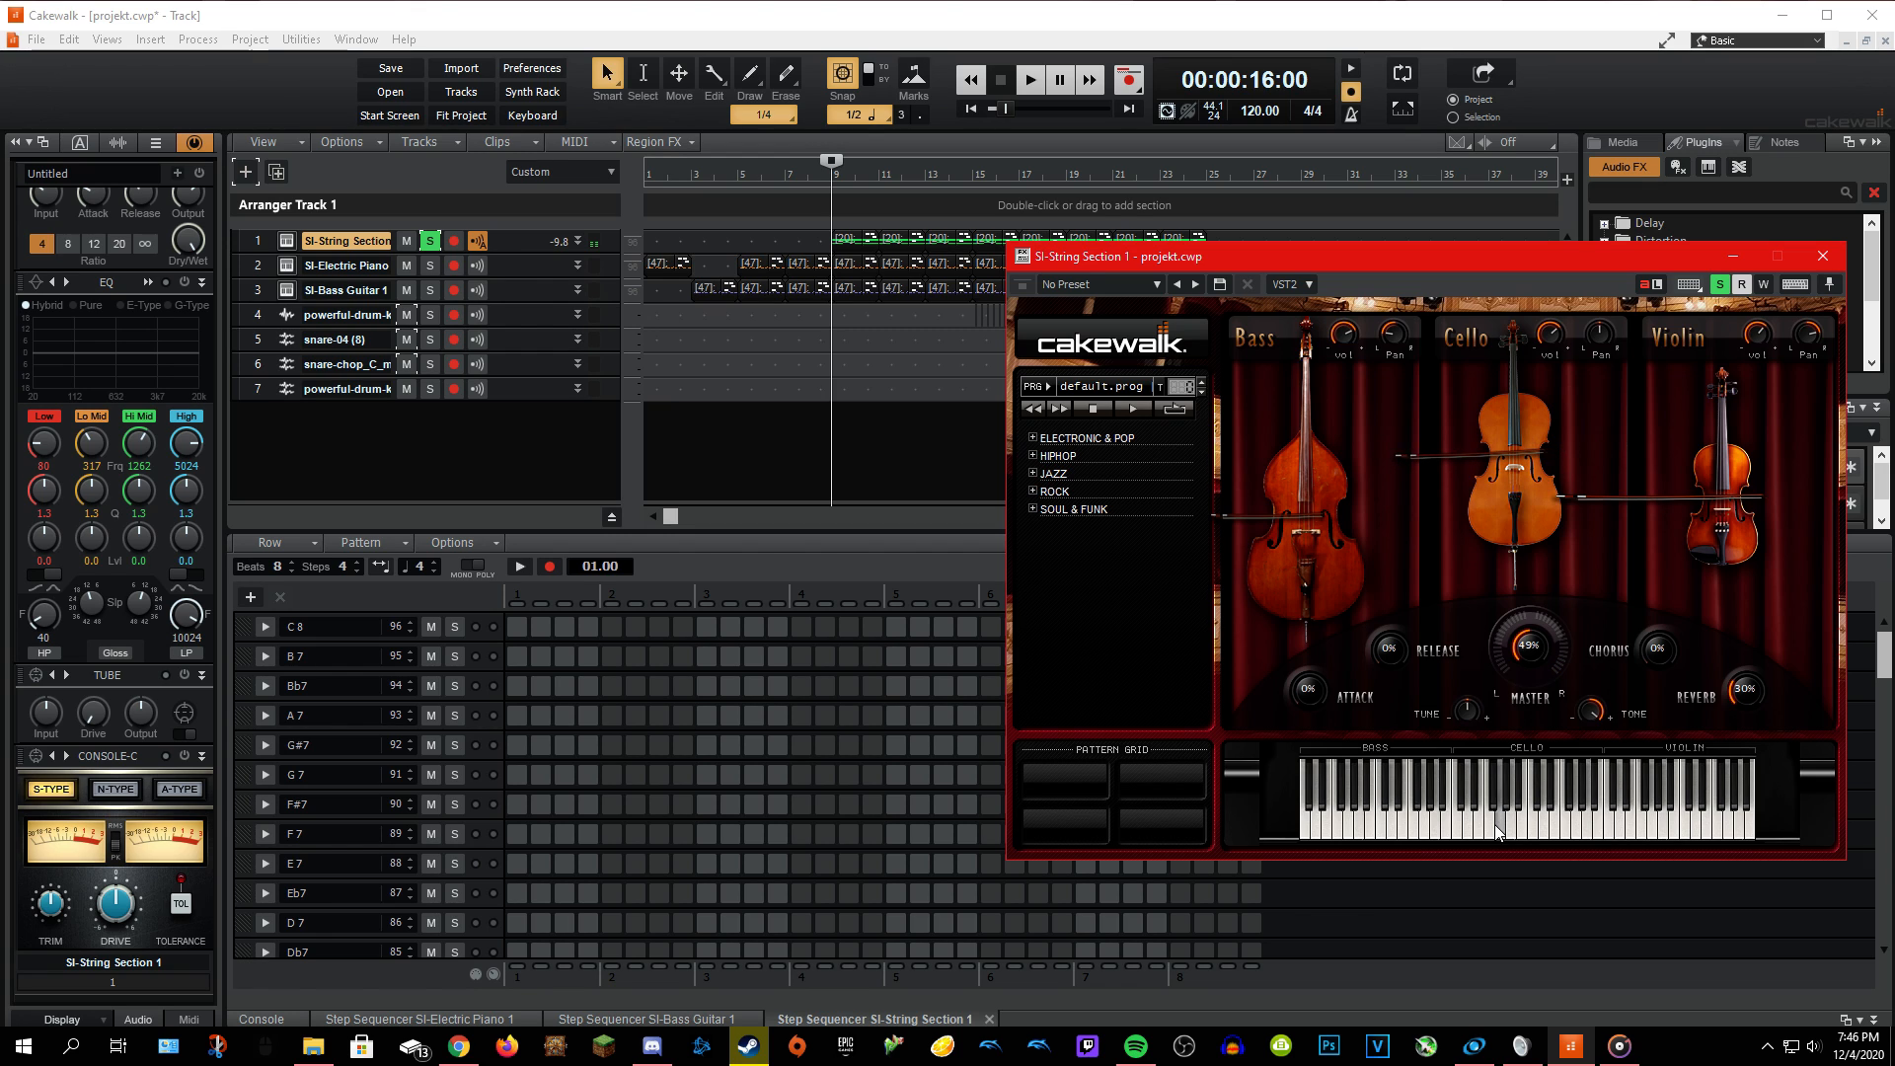
Try out the cello's pan control and audition a cello note and the violin.
mouse_move(1601, 344)
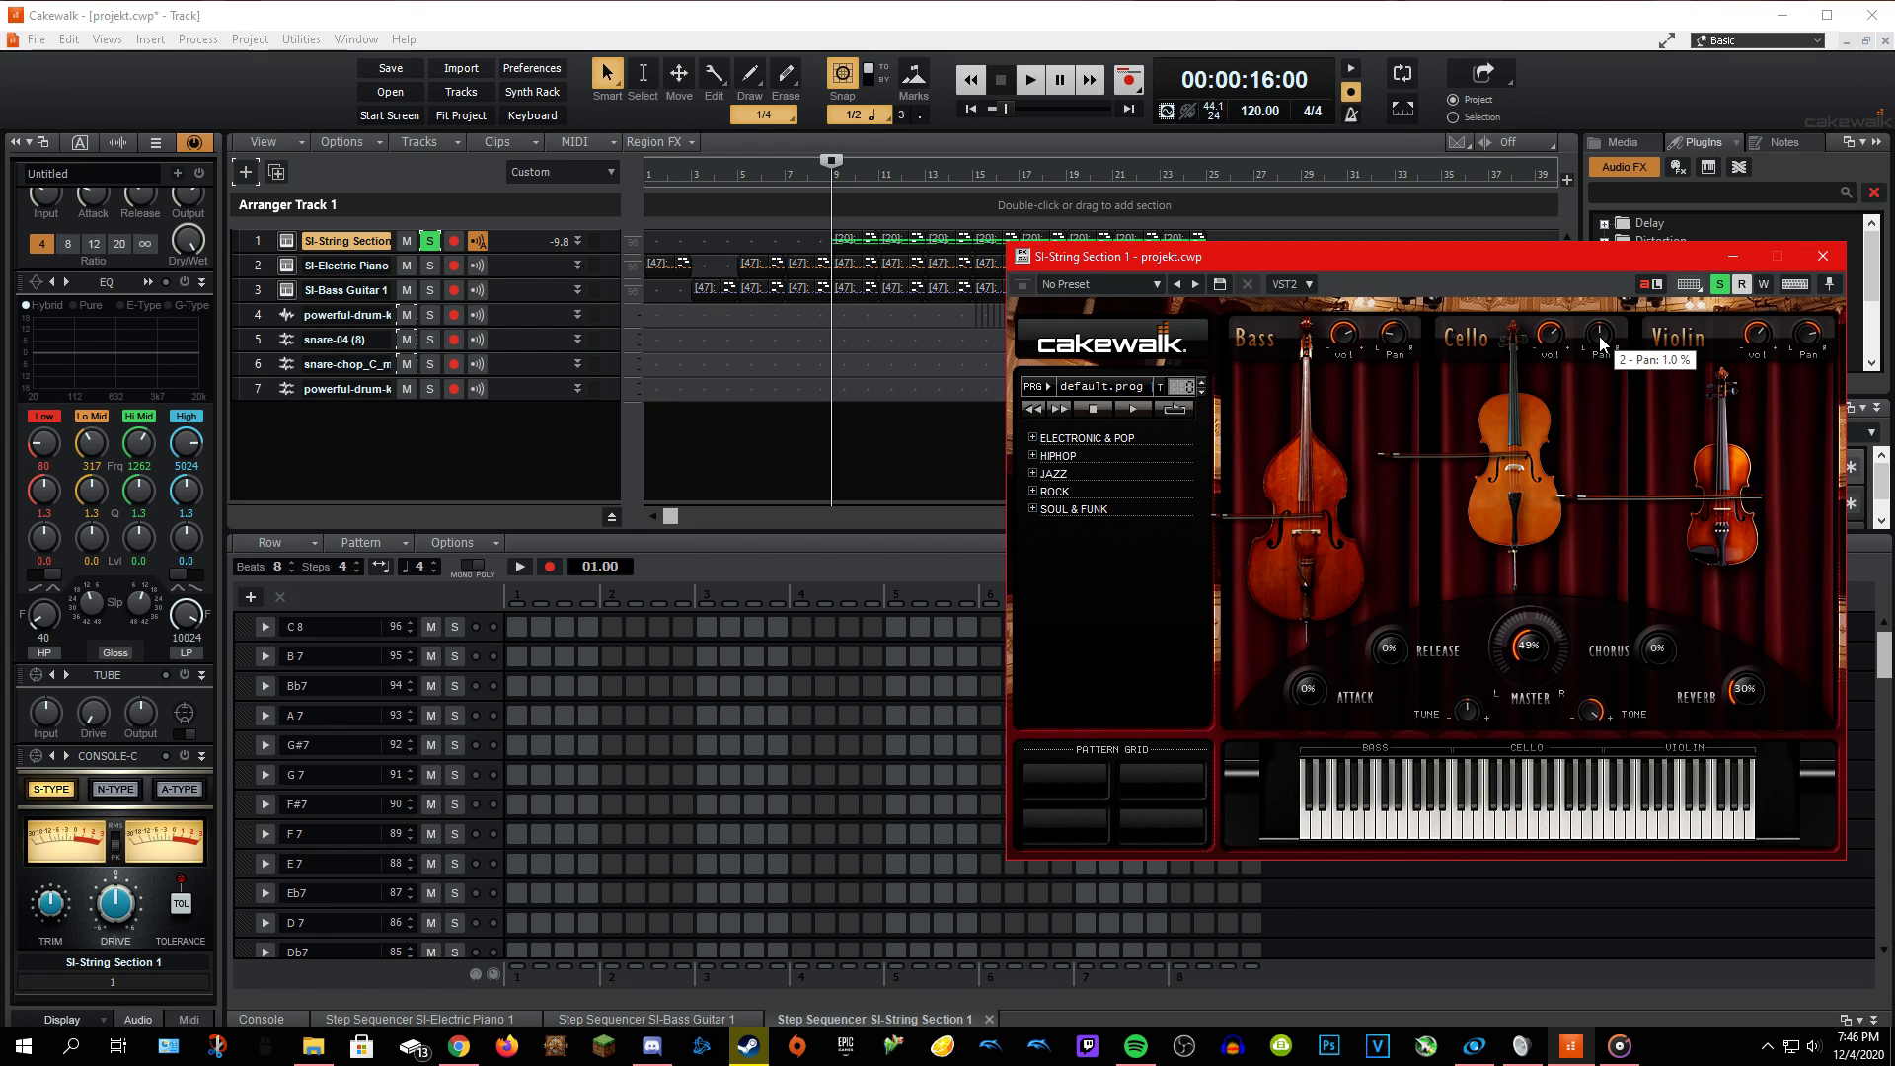
left_click_drag(1600, 340, 1600, 344)
scroll(1602, 344, "up", 2)
left_click(1500, 811)
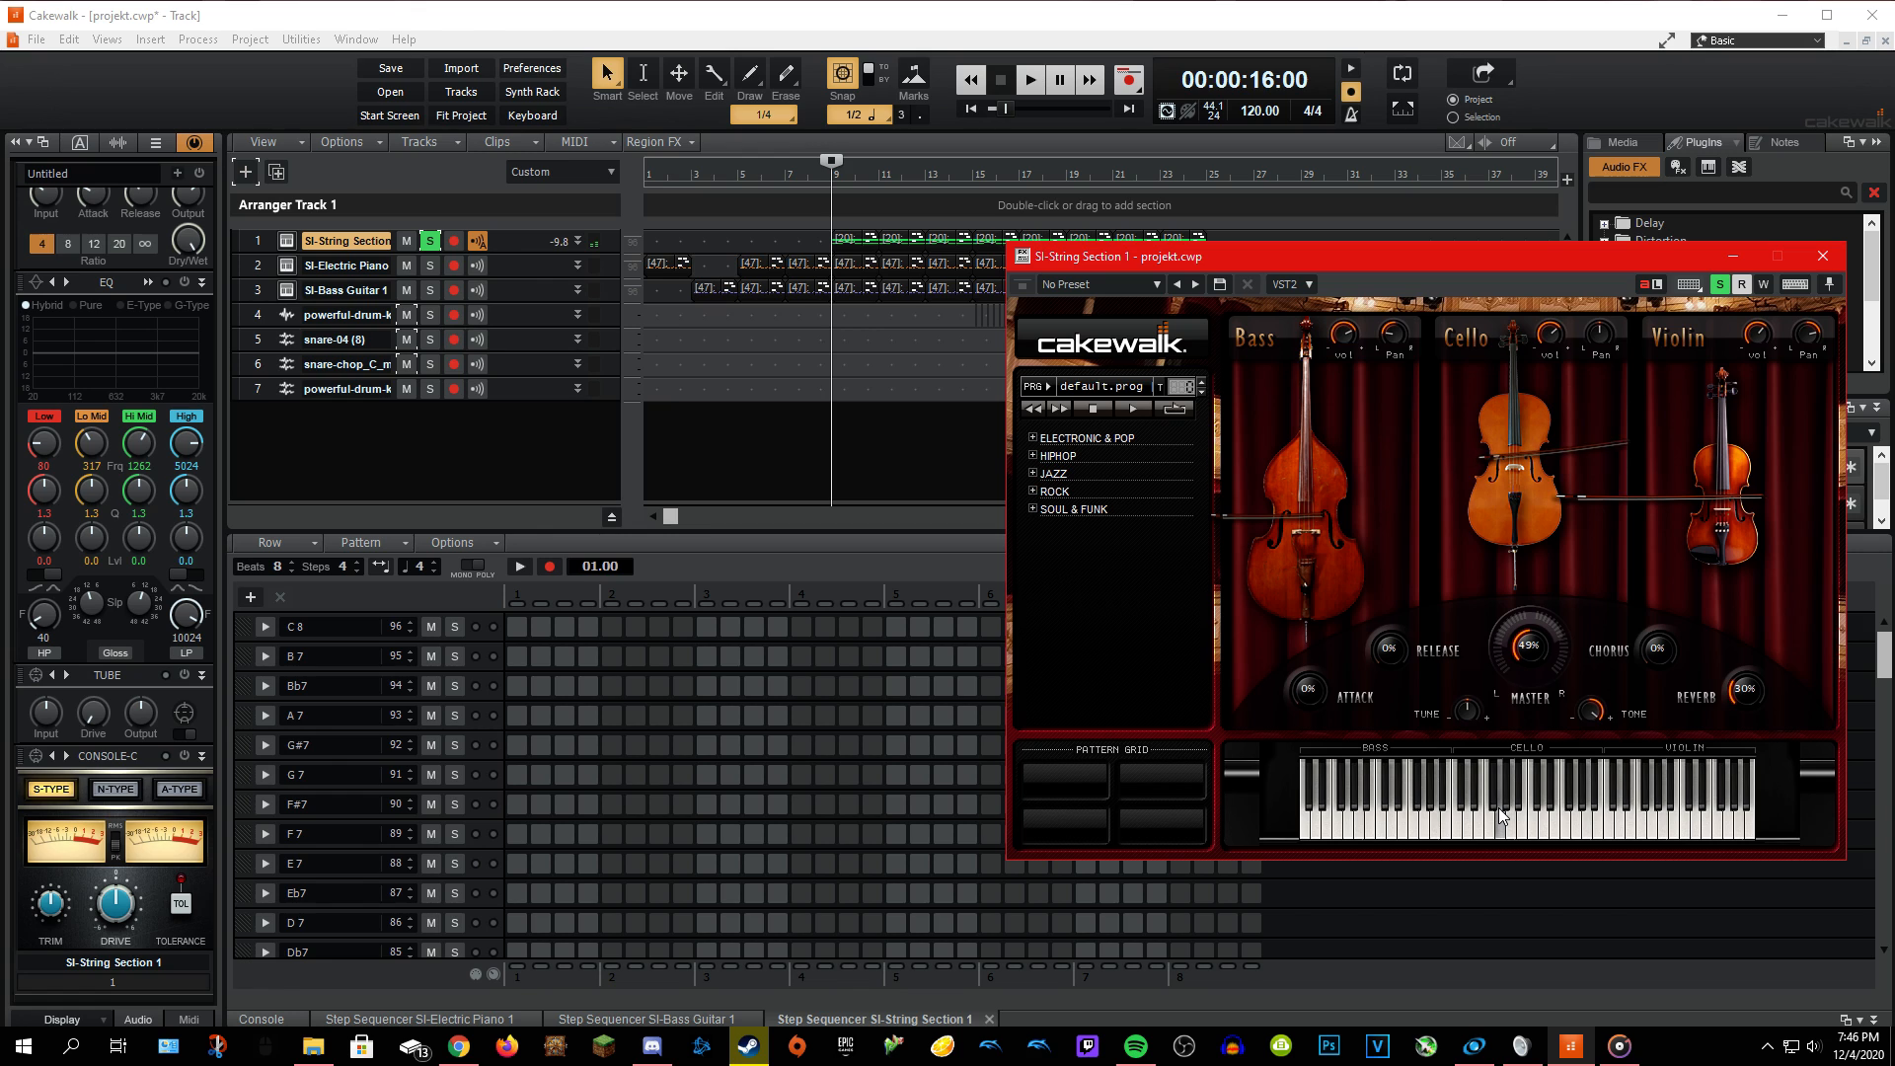
left_click(1500, 811)
left_click(1726, 500)
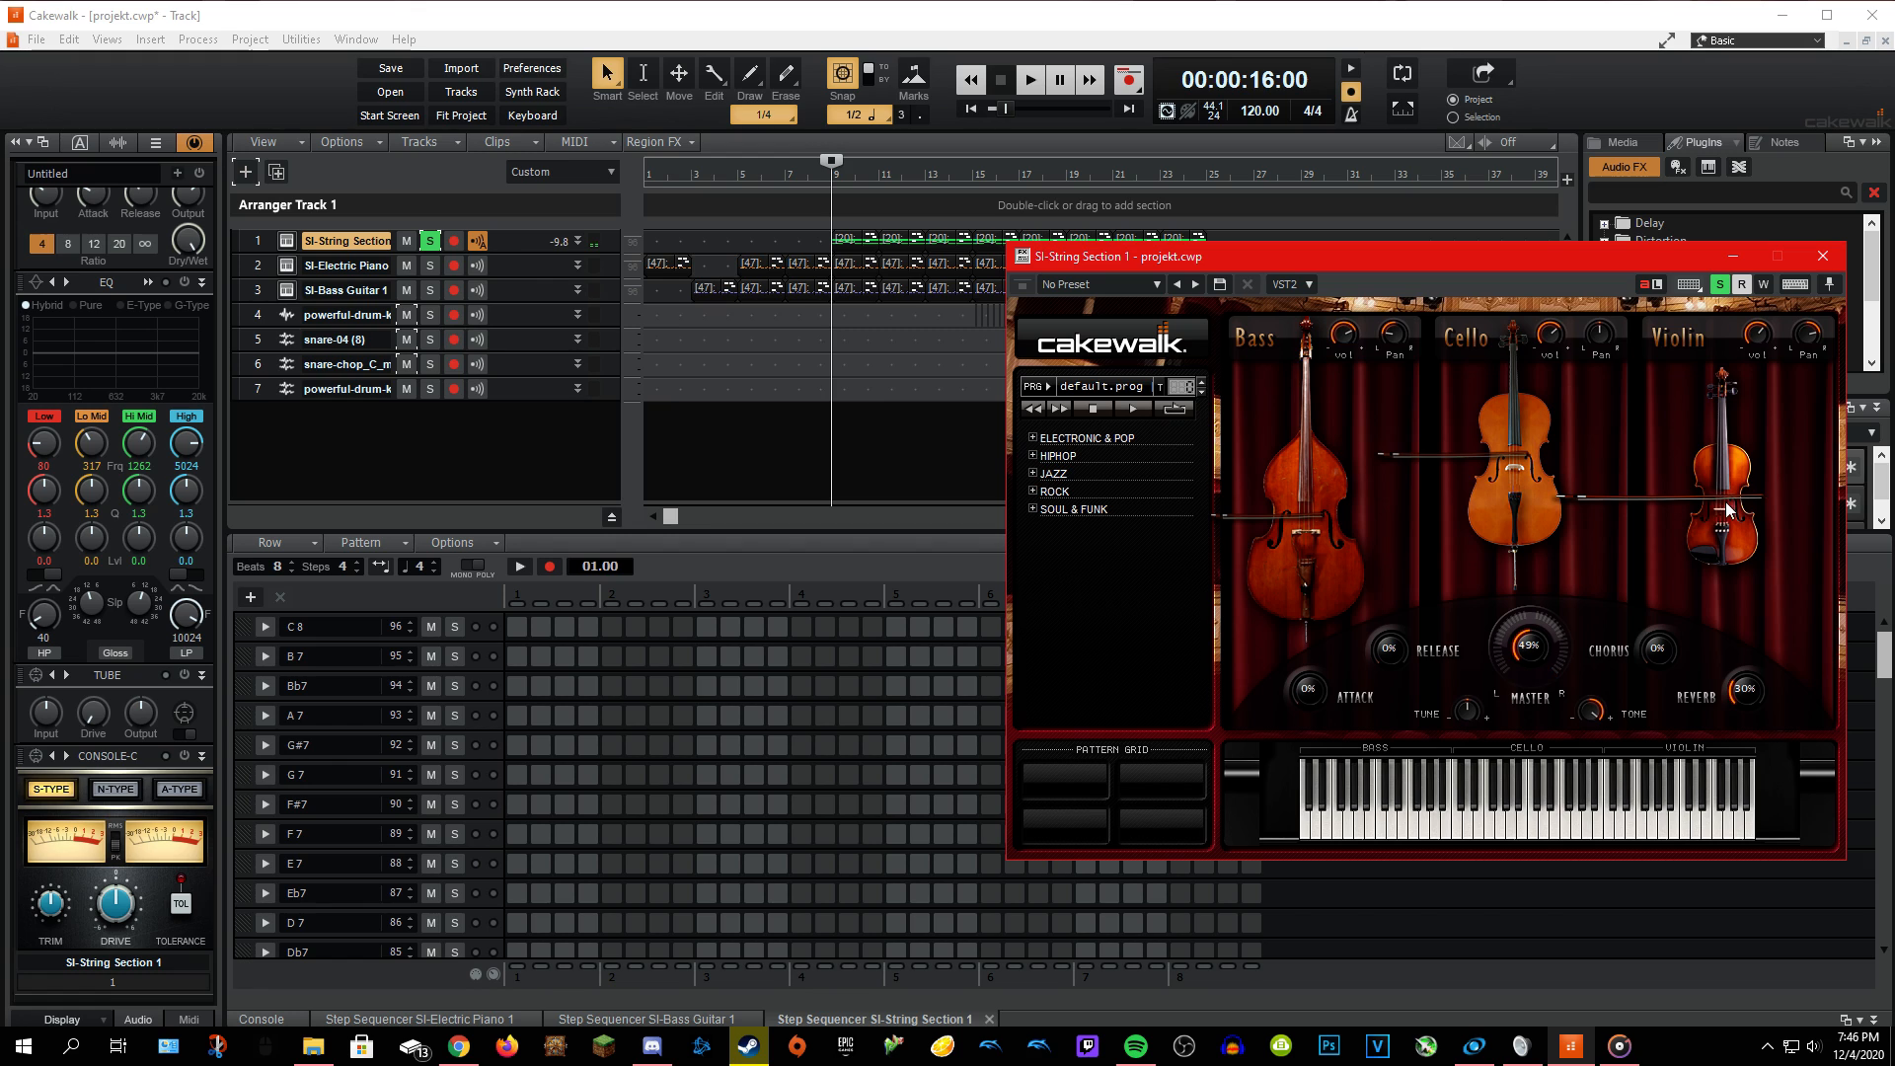
left_click(1726, 502)
Try the string instrument's reverb at 0% and 51% while auditioning the violin, and return it to 30%.
left_click_drag(1745, 694, 1747, 719)
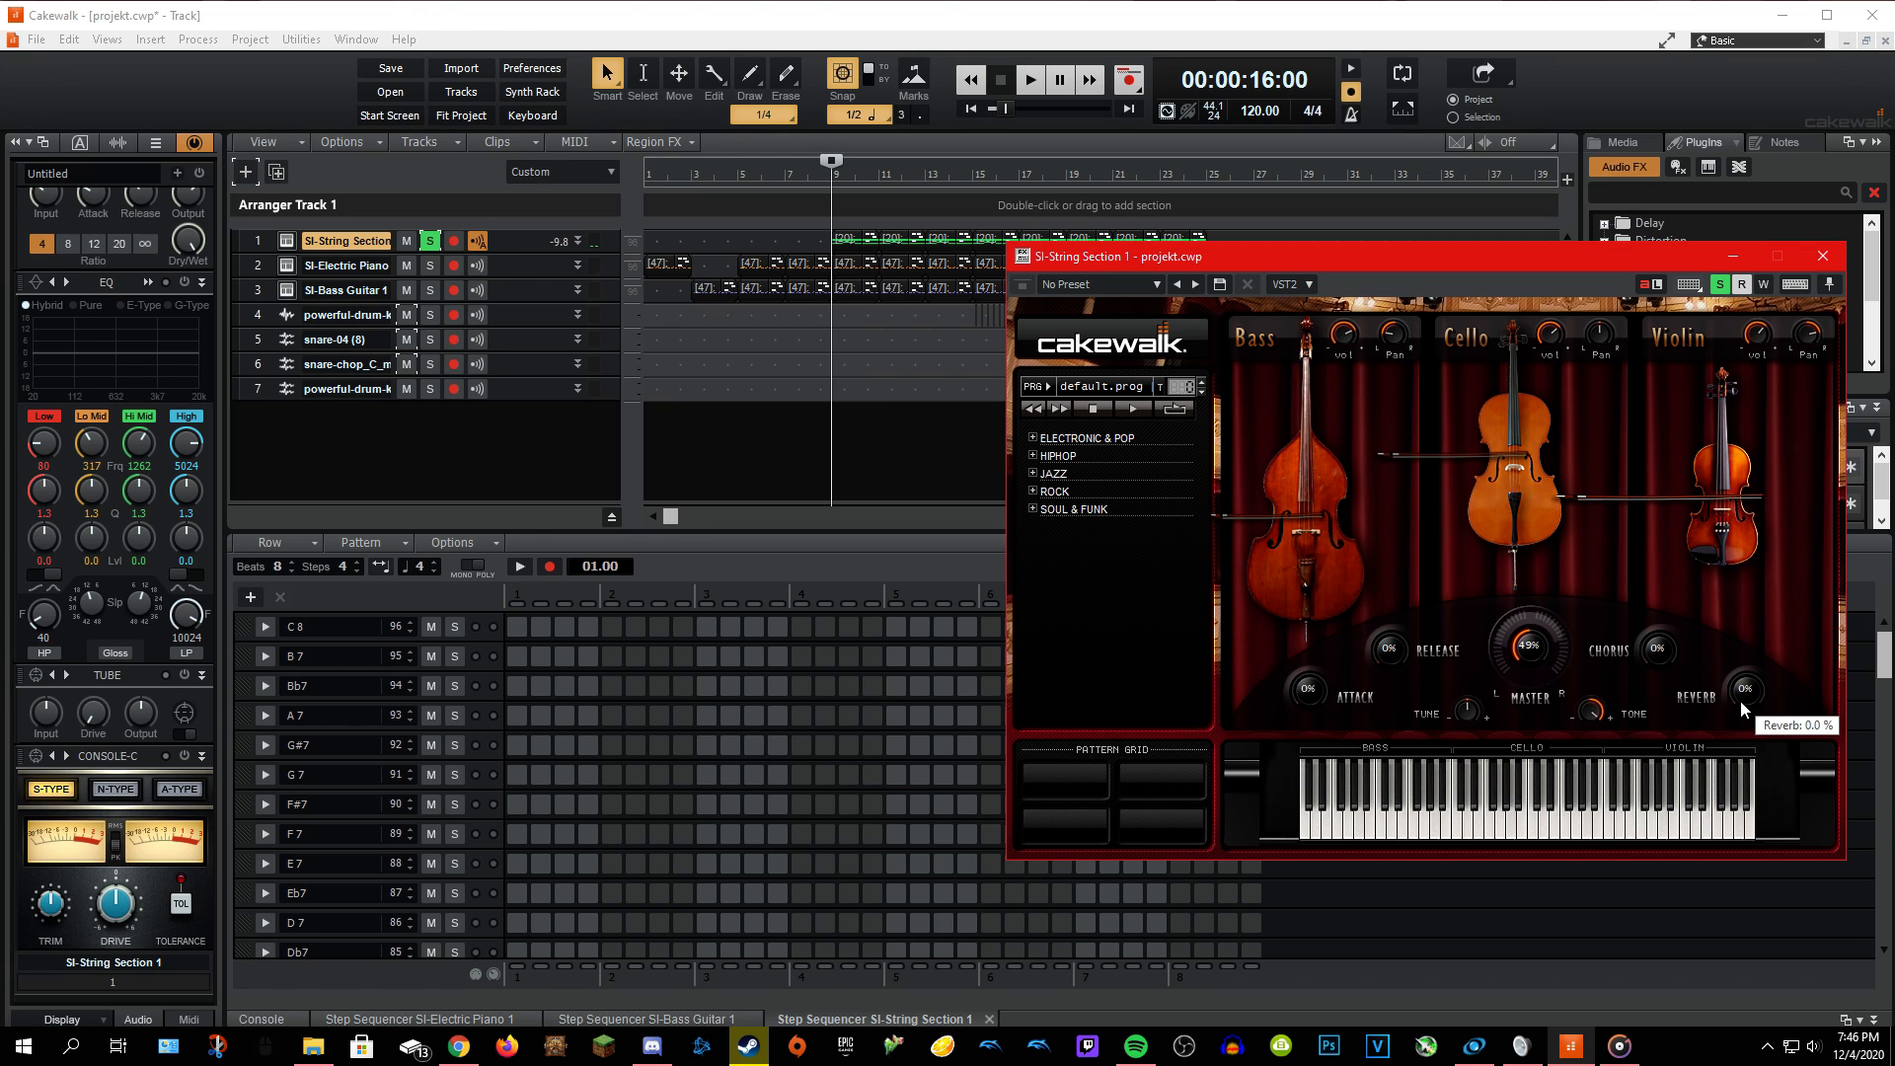
left_click_drag(1741, 703, 1756, 643)
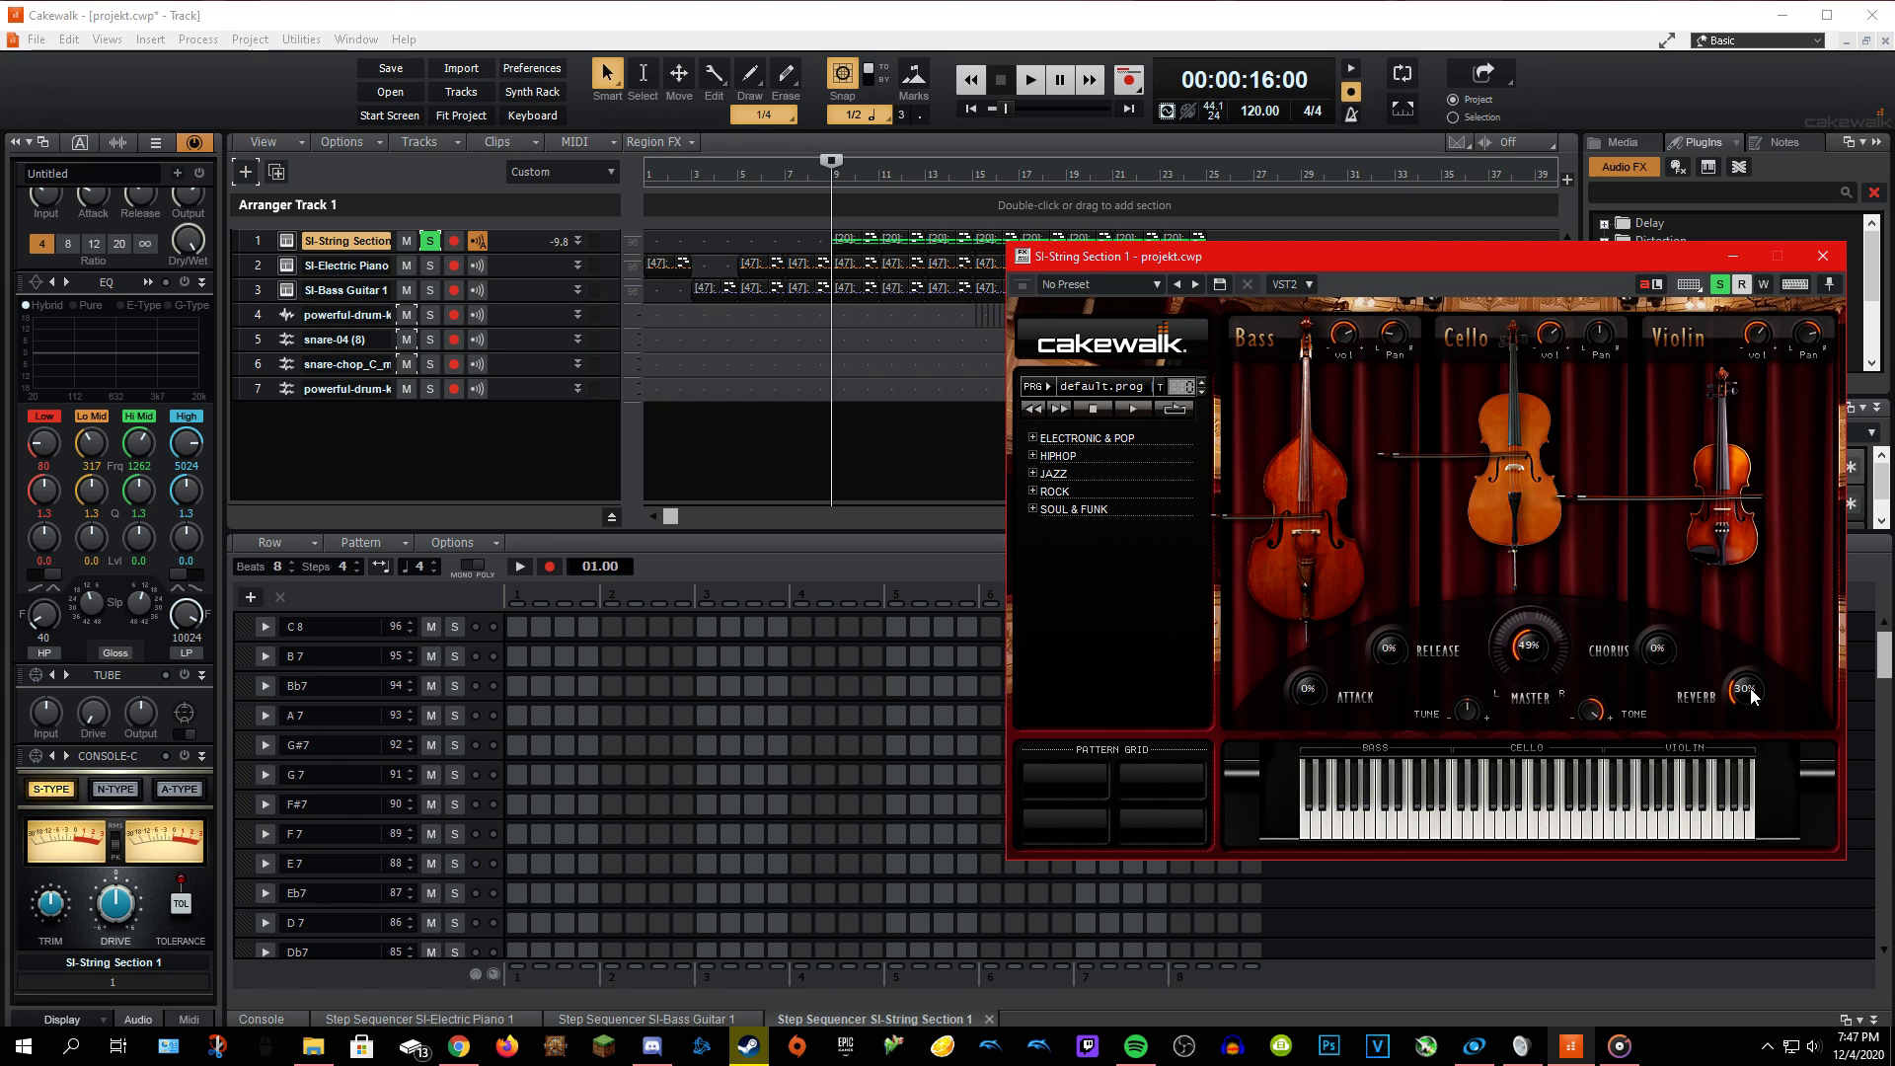
mouse_move(1752, 698)
left_click_drag(1756, 658, 1756, 652)
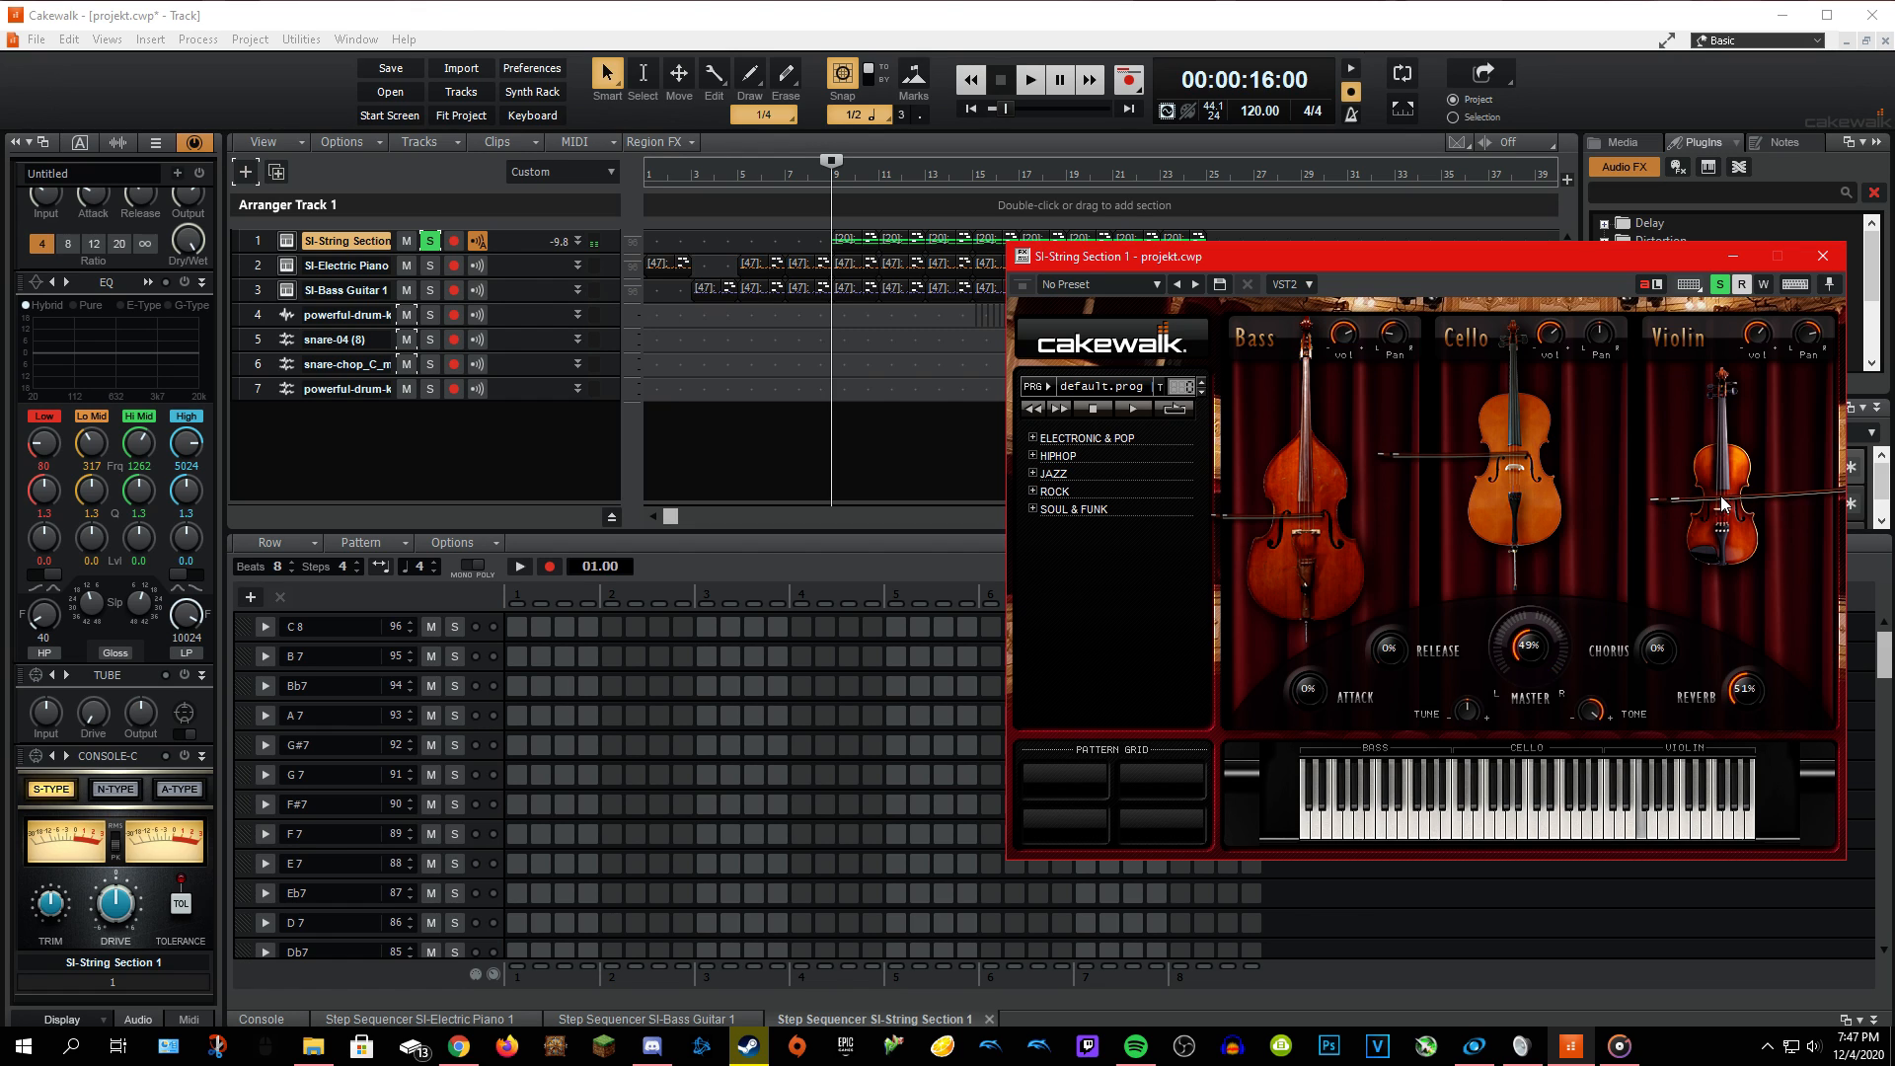
scroll(1755, 700, "down", 3)
left_click_drag(1755, 701, 1745, 736)
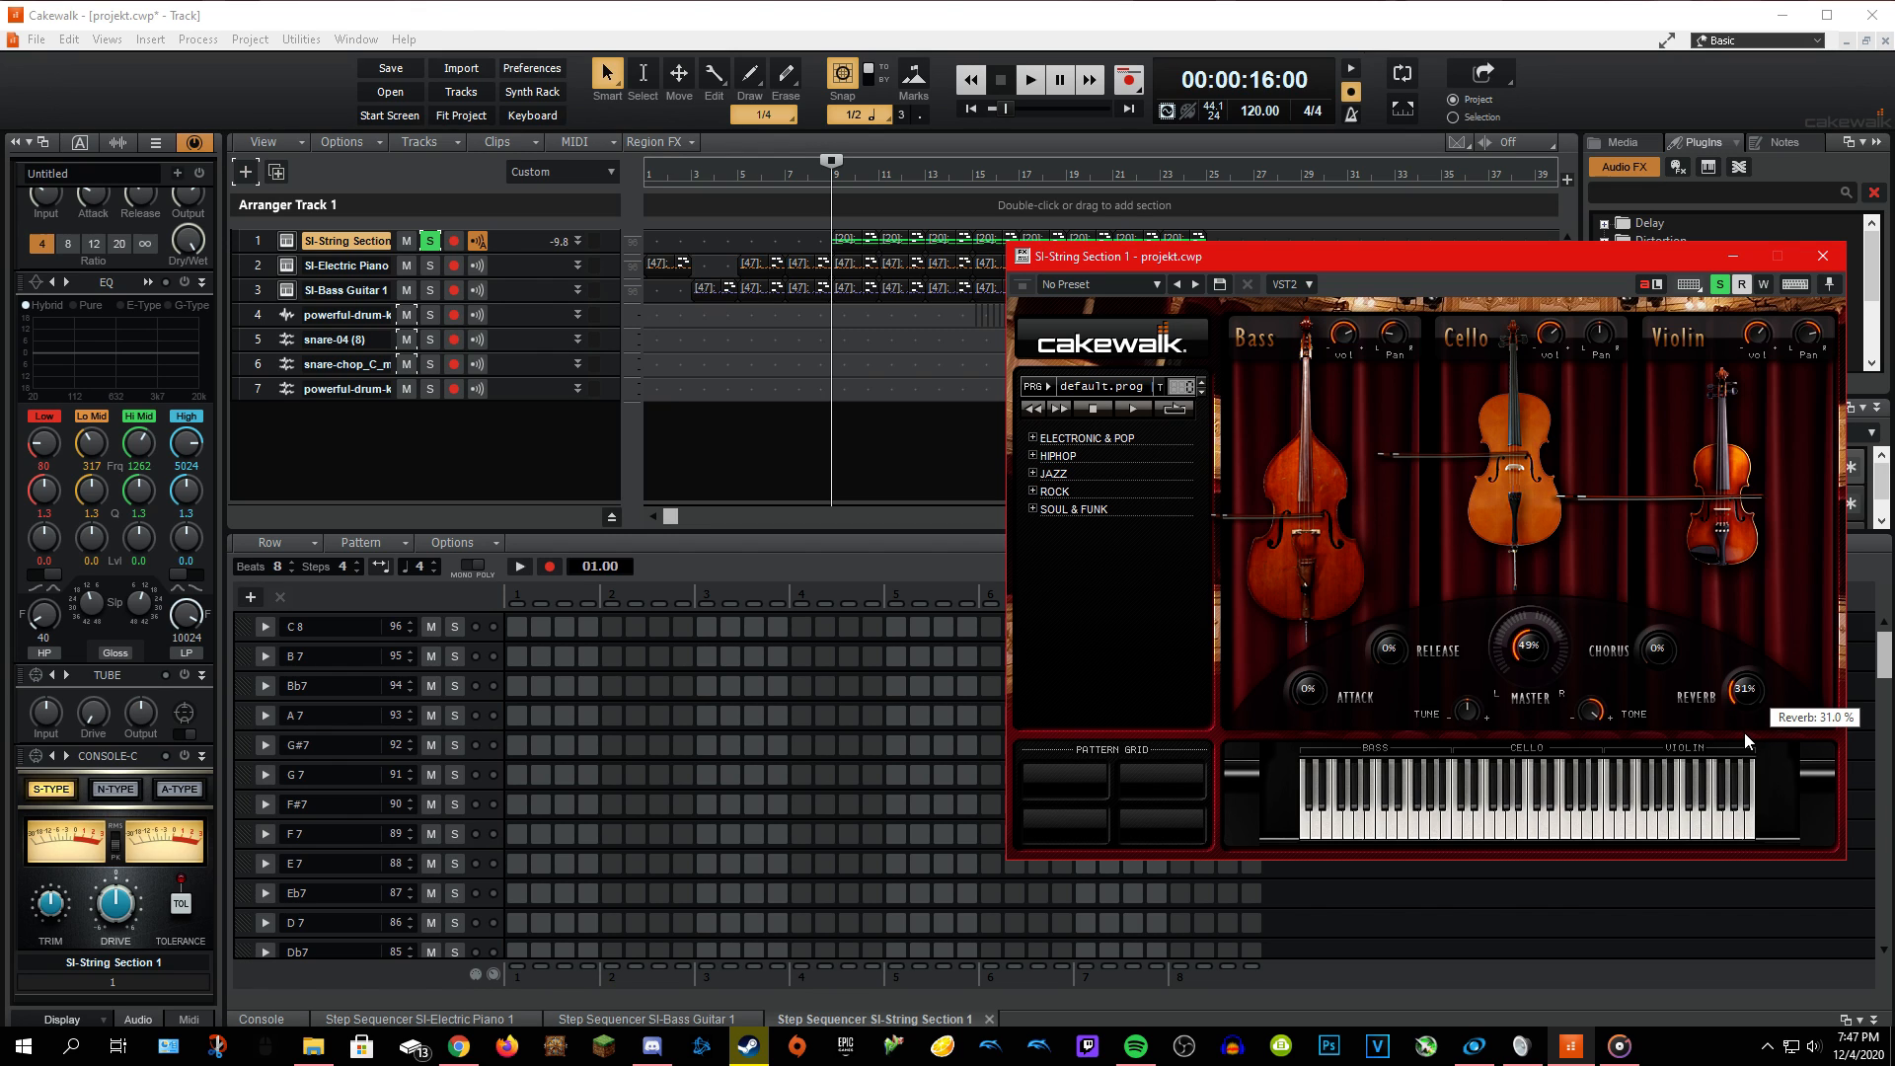
left_click_drag(1747, 732, 1750, 734)
Compare violin and bass pan settings by playing the soloed string track from measure 9 twice.
mouse_move(1812, 345)
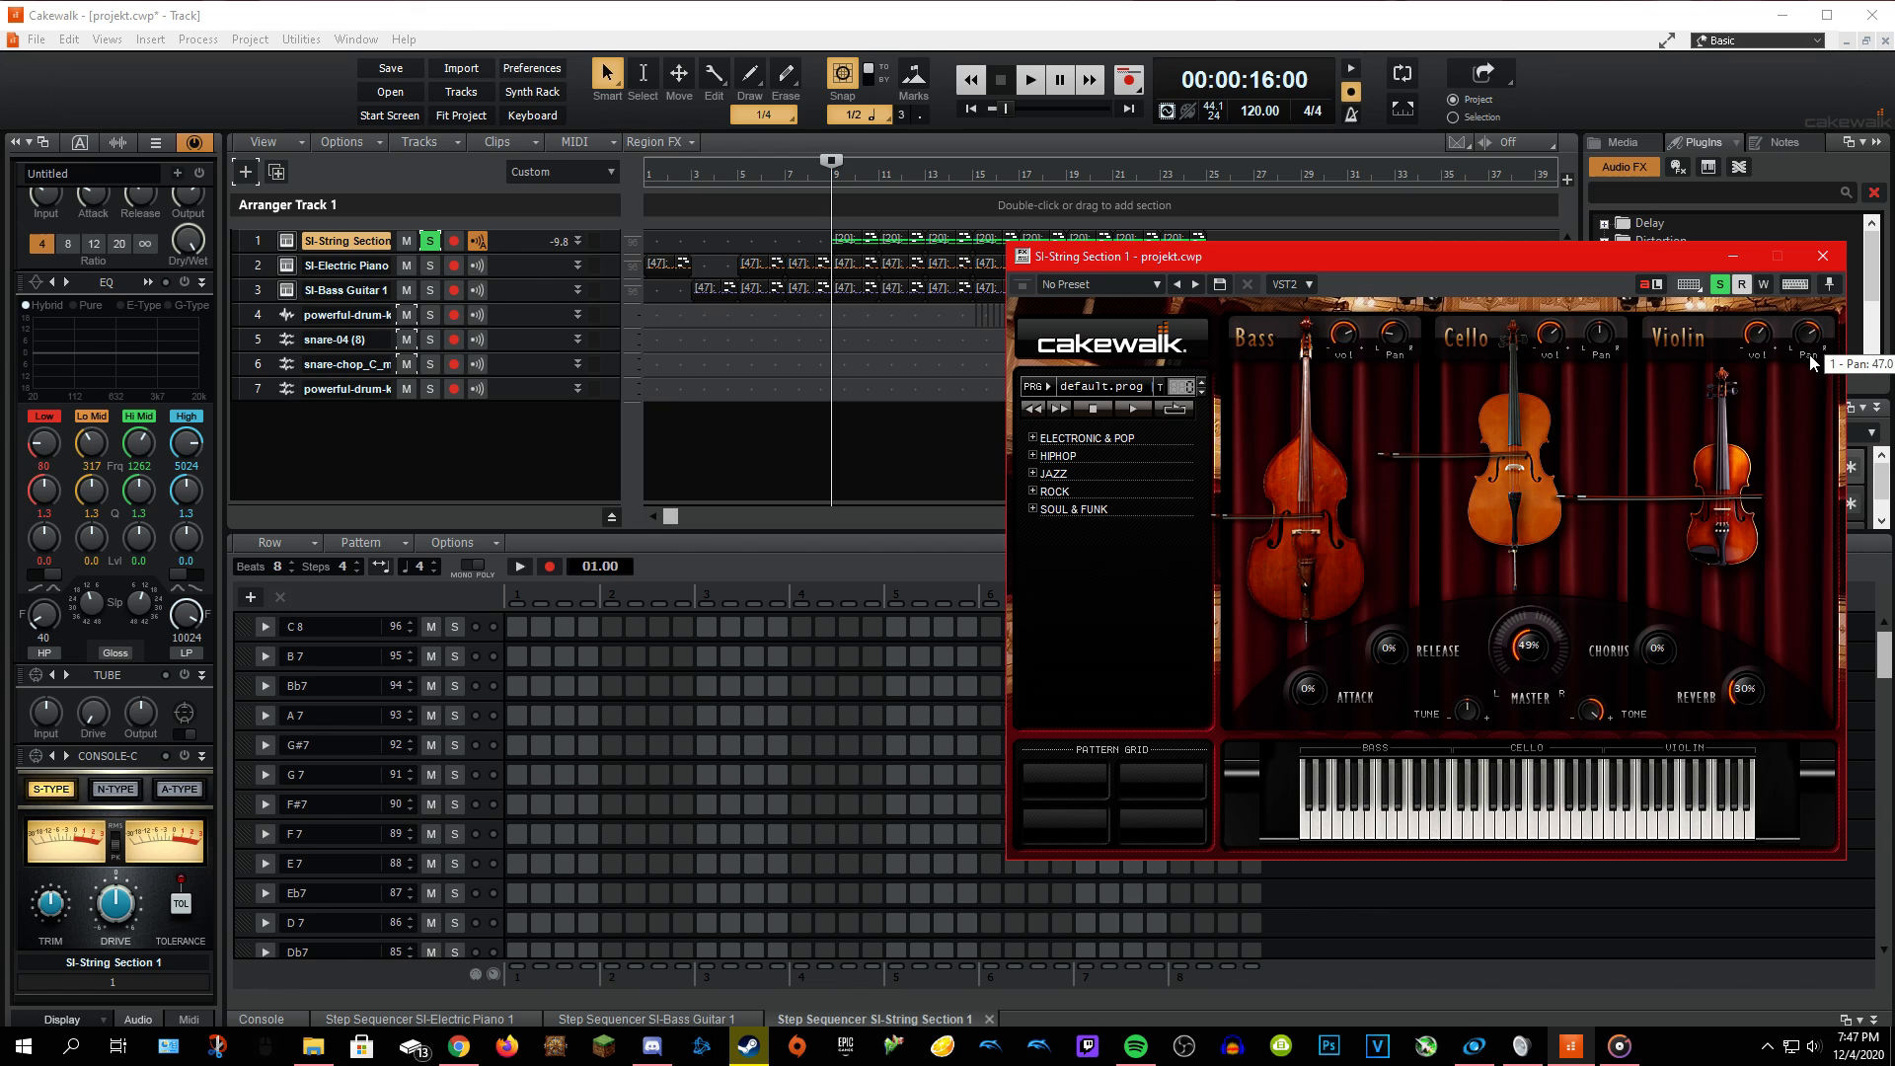
mouse_move(1404, 320)
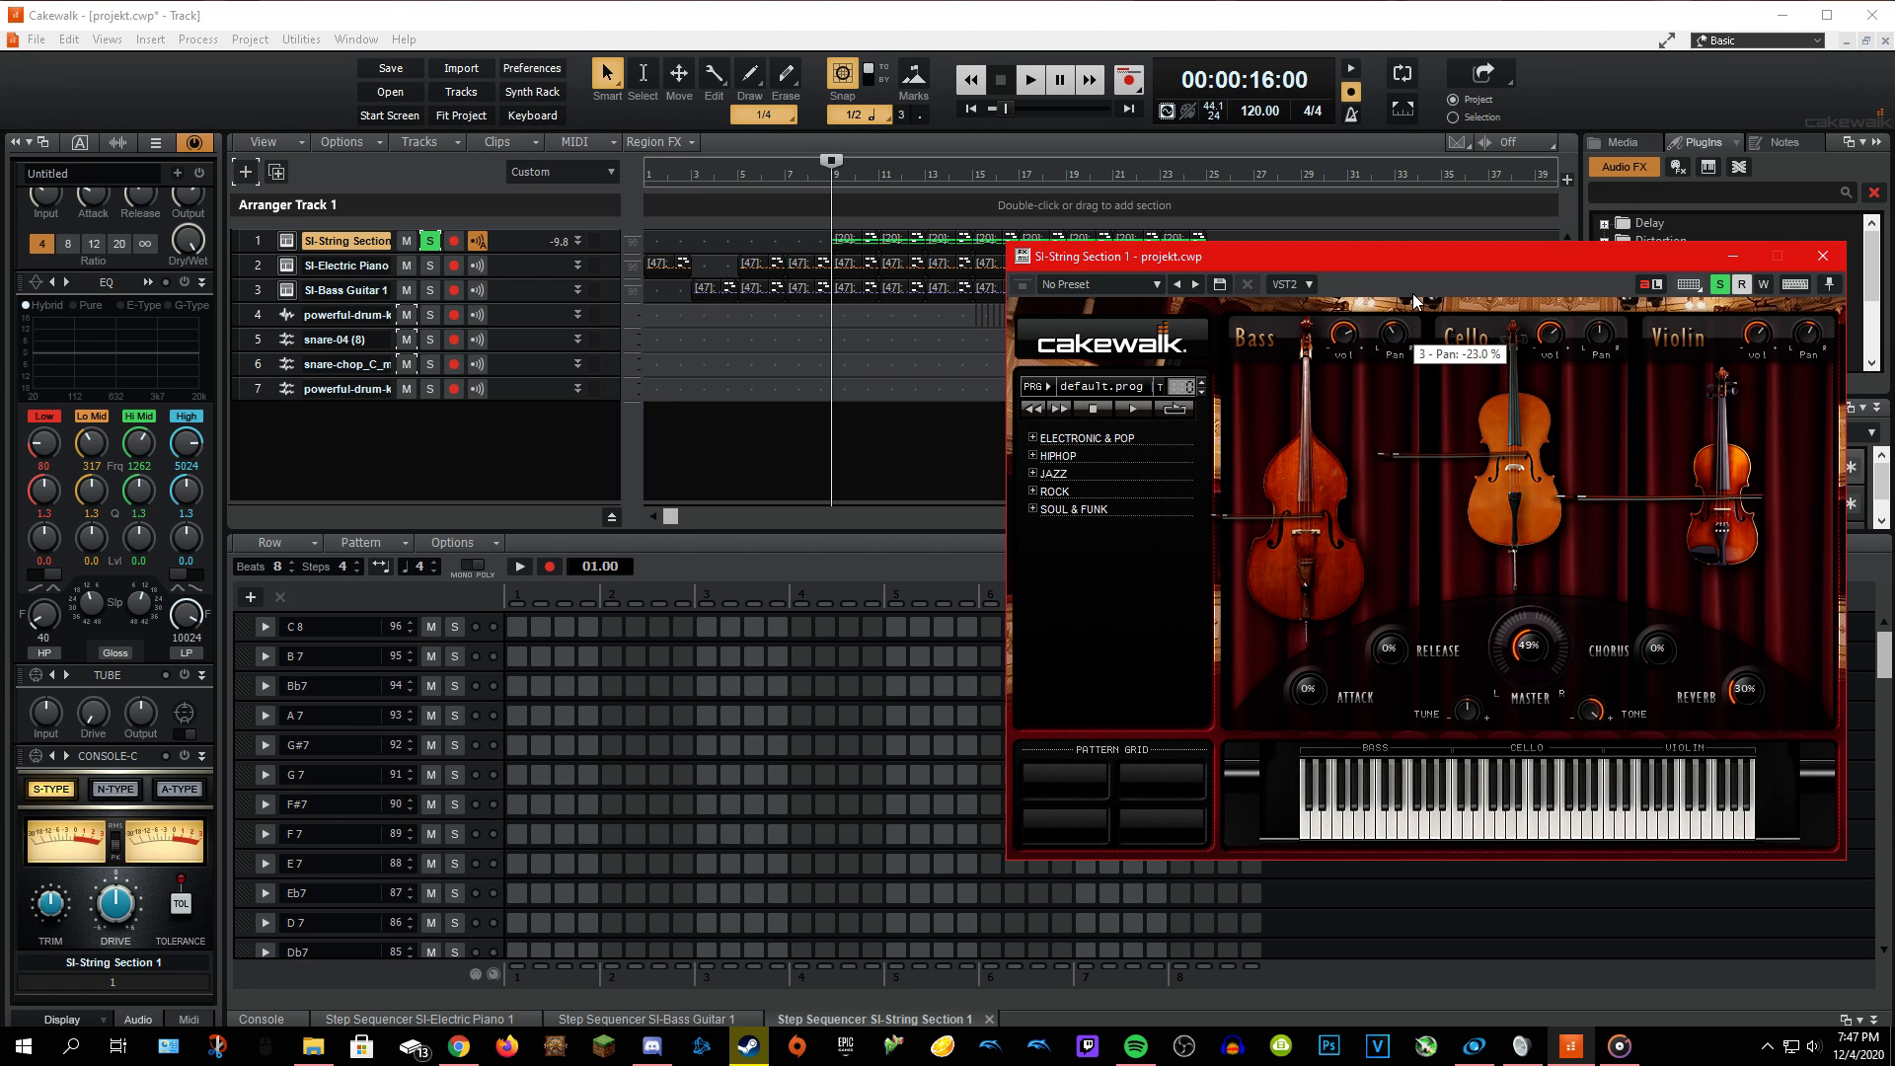
key("space")
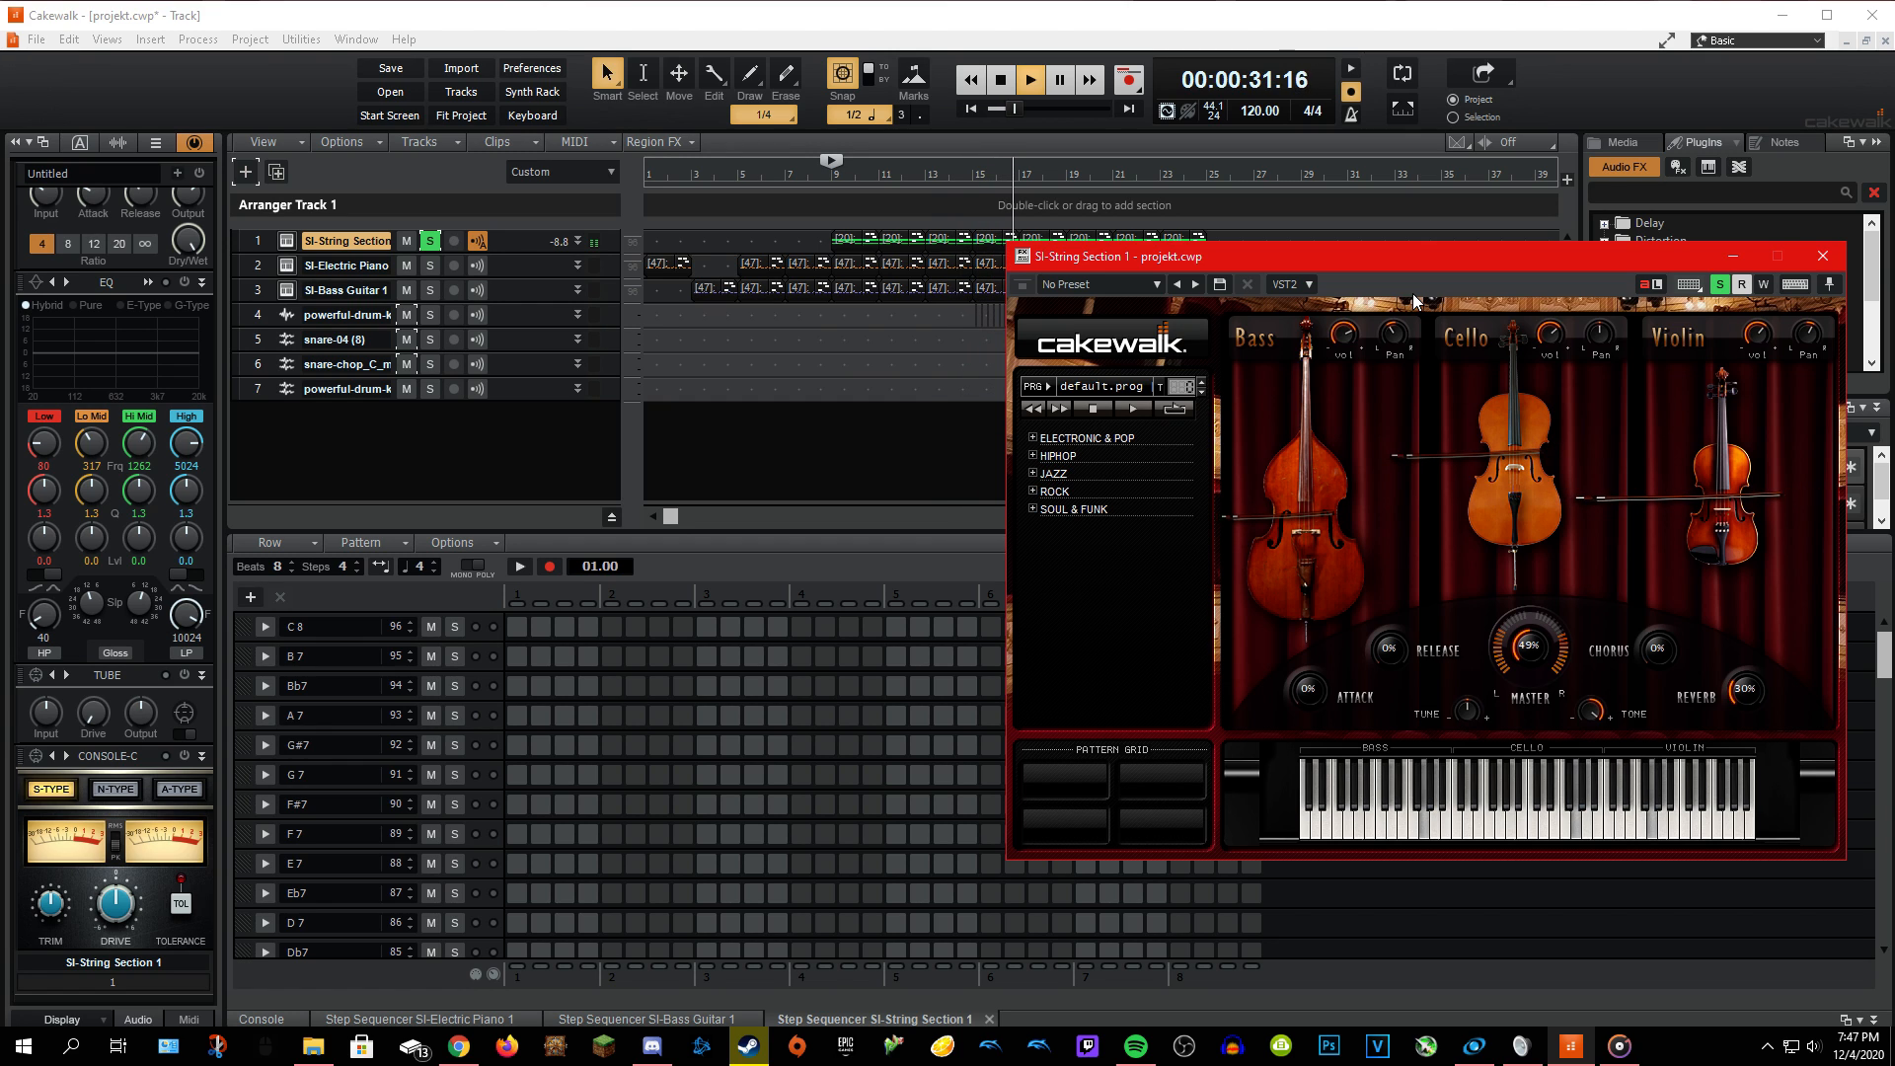
key("space")
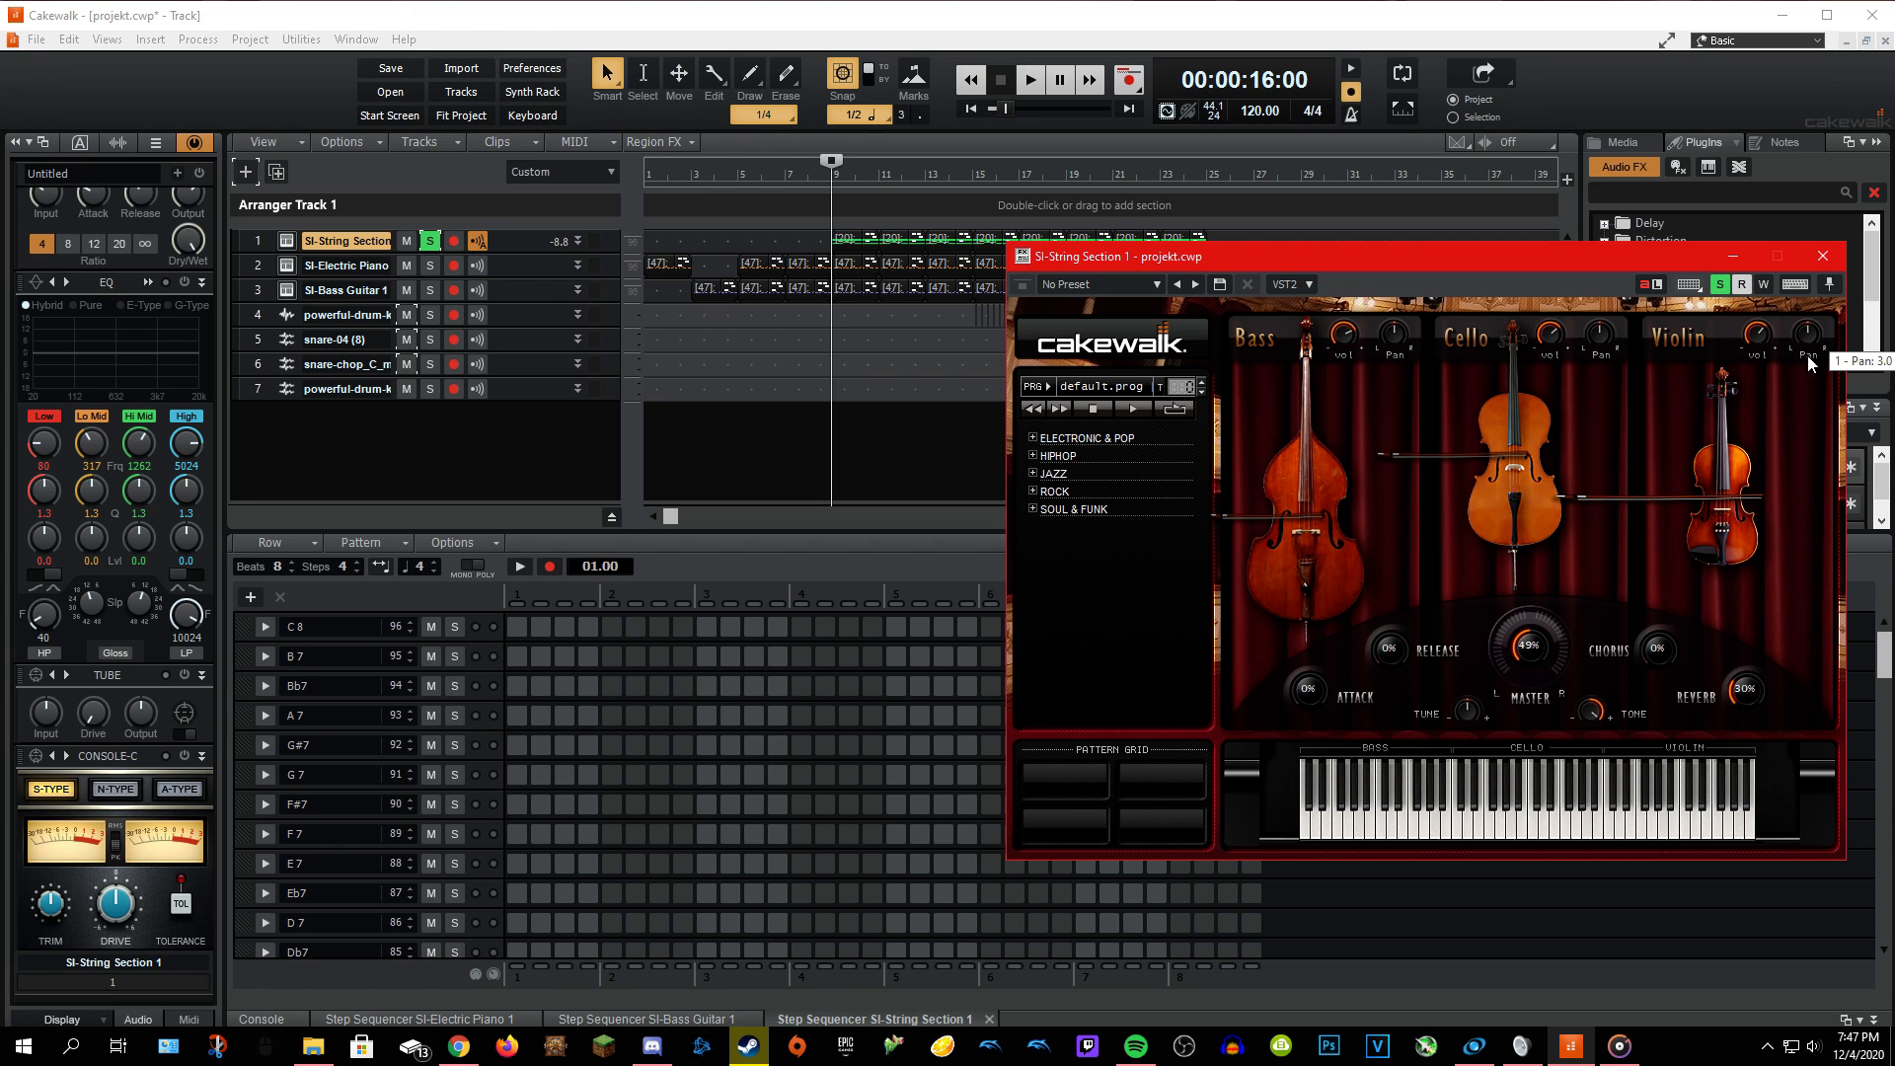
key("space")
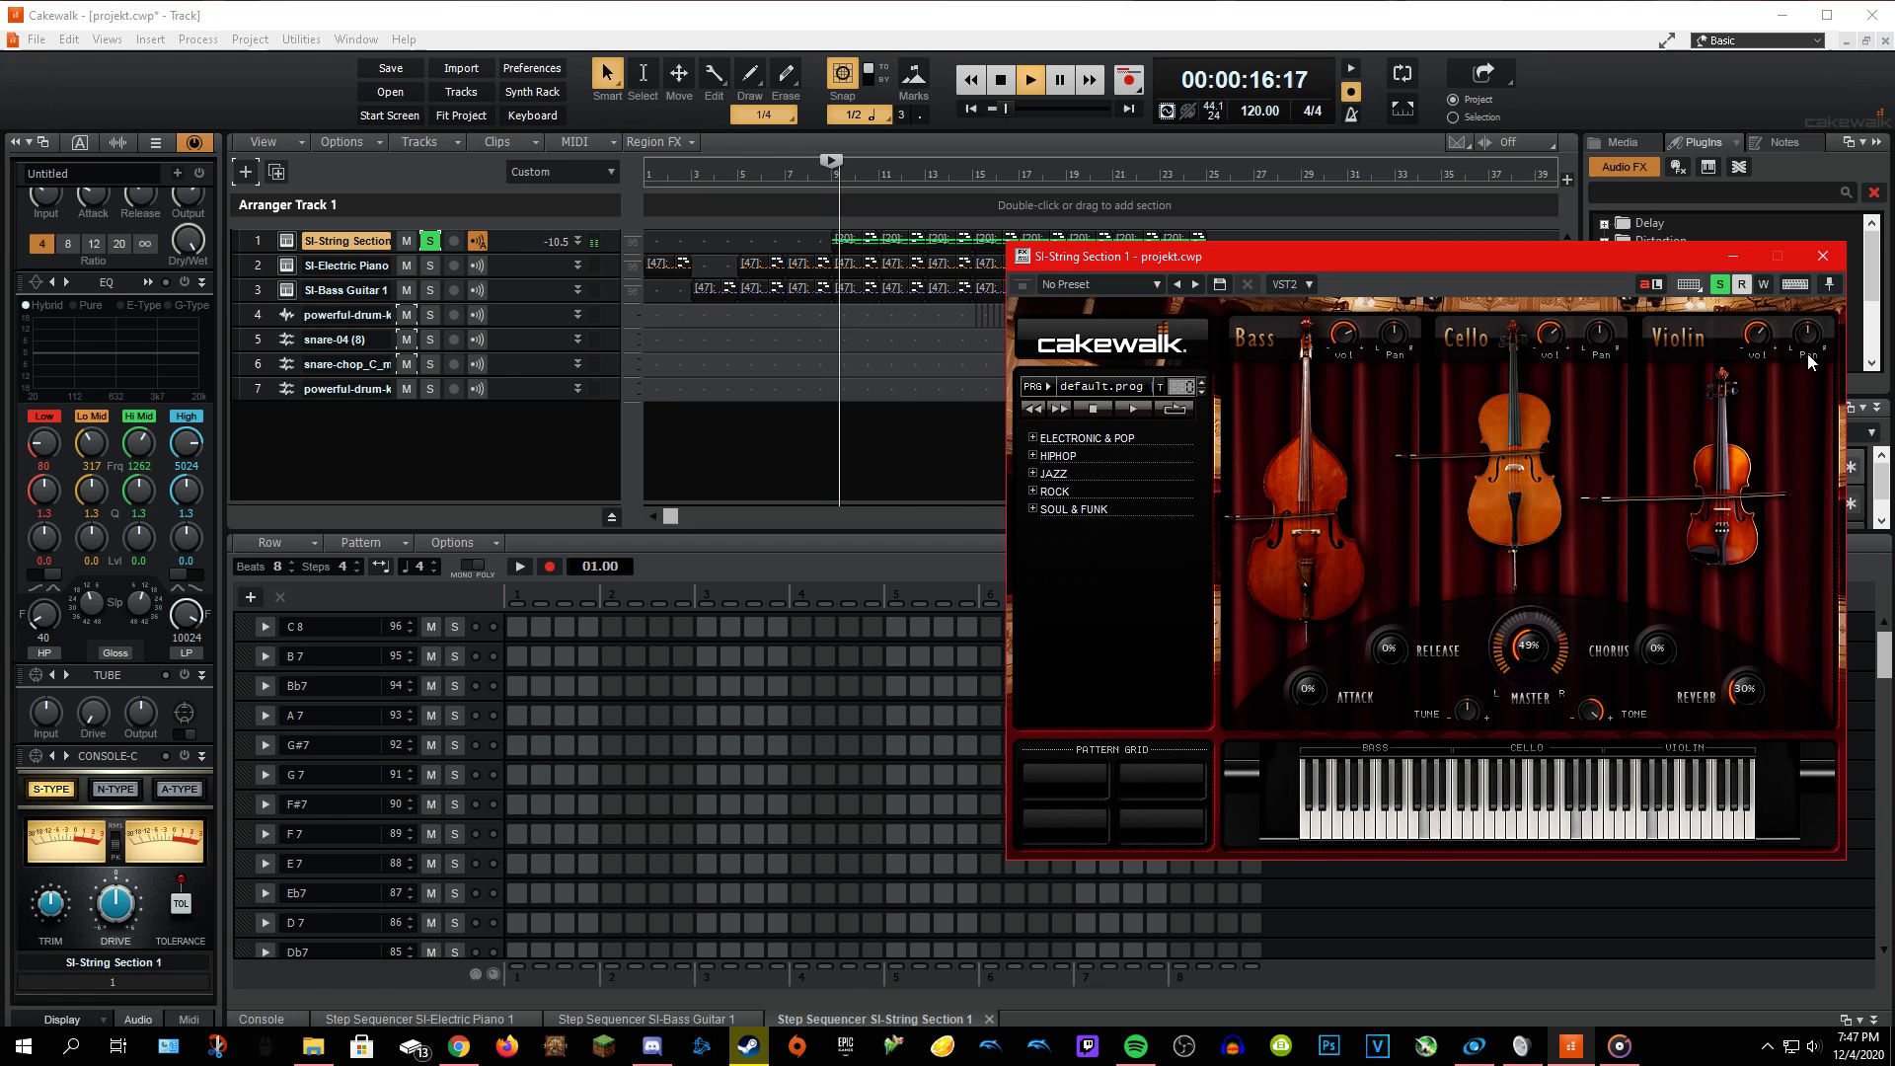
key("space")
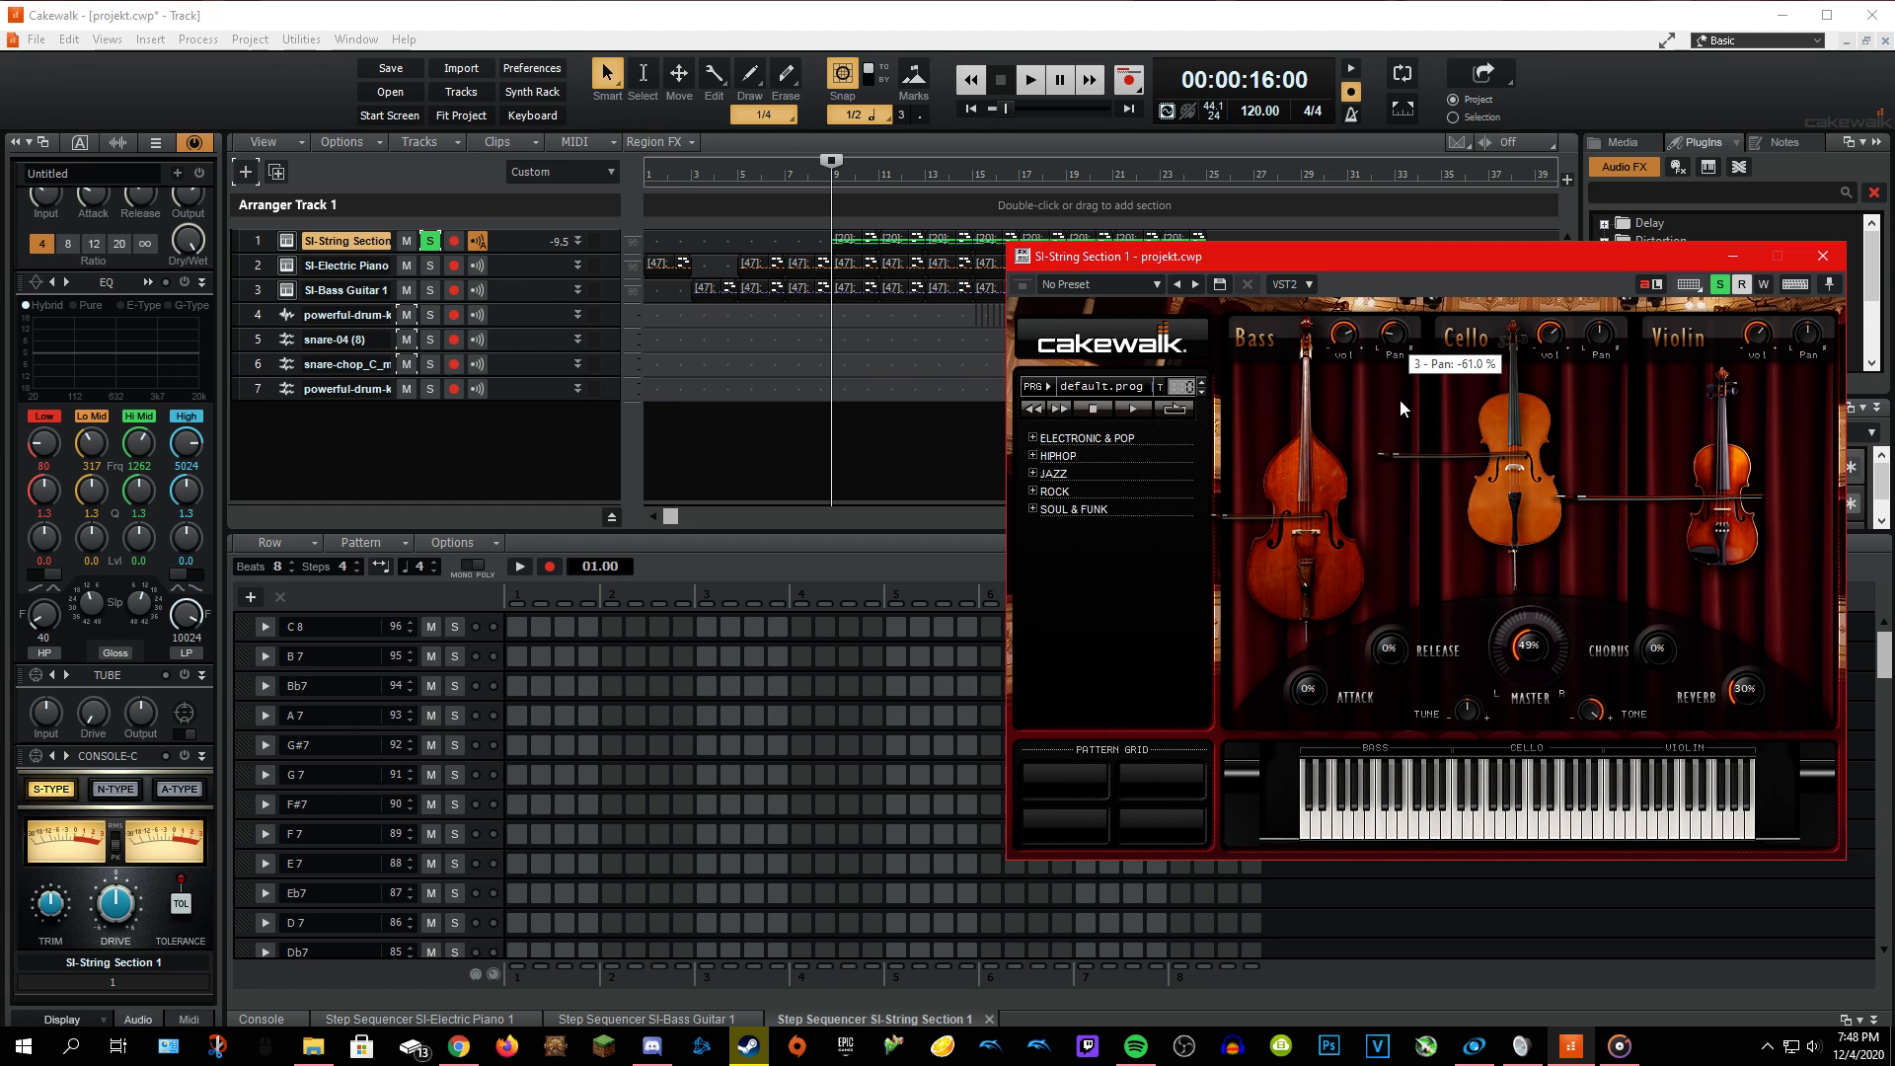
Try the bass pan at -61% and move the instrument window clear of the synth rack.
left_click_drag(1400, 399, 1400, 399)
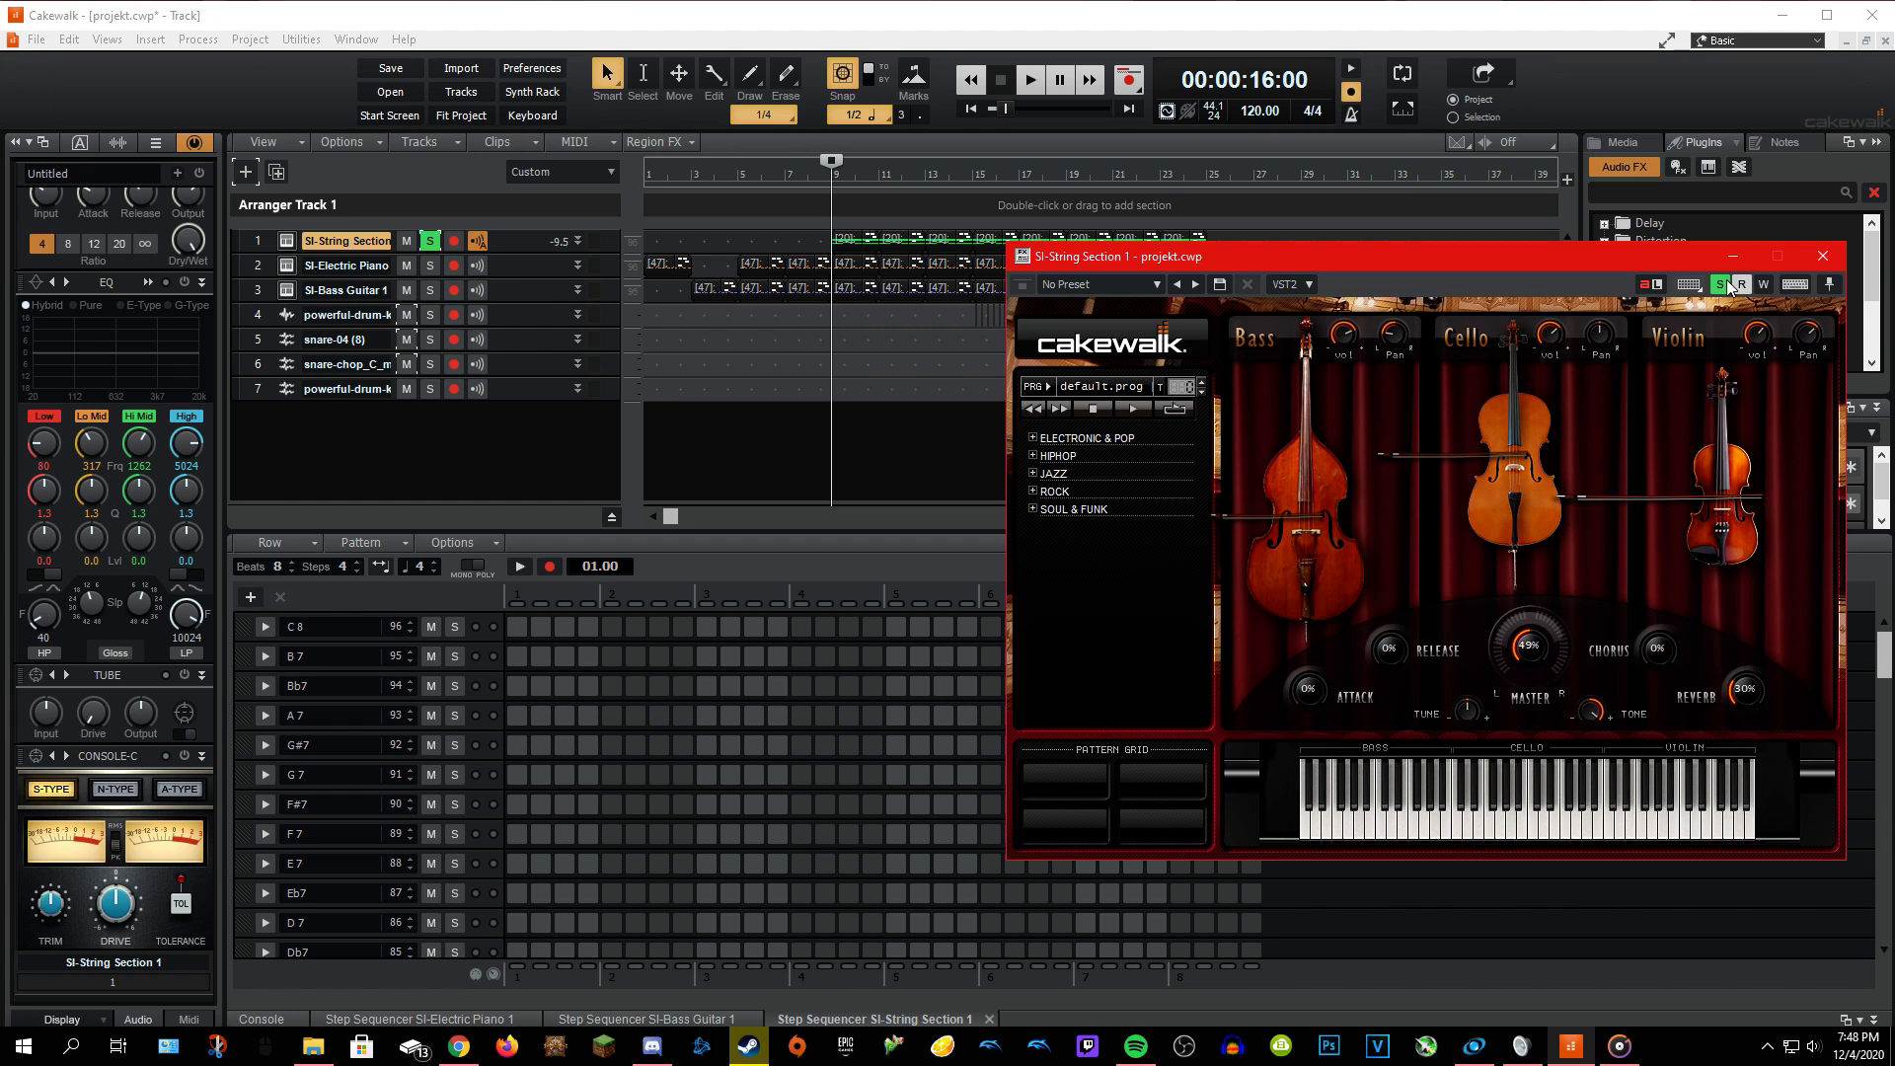
left_click_drag(1658, 259, 1266, 208)
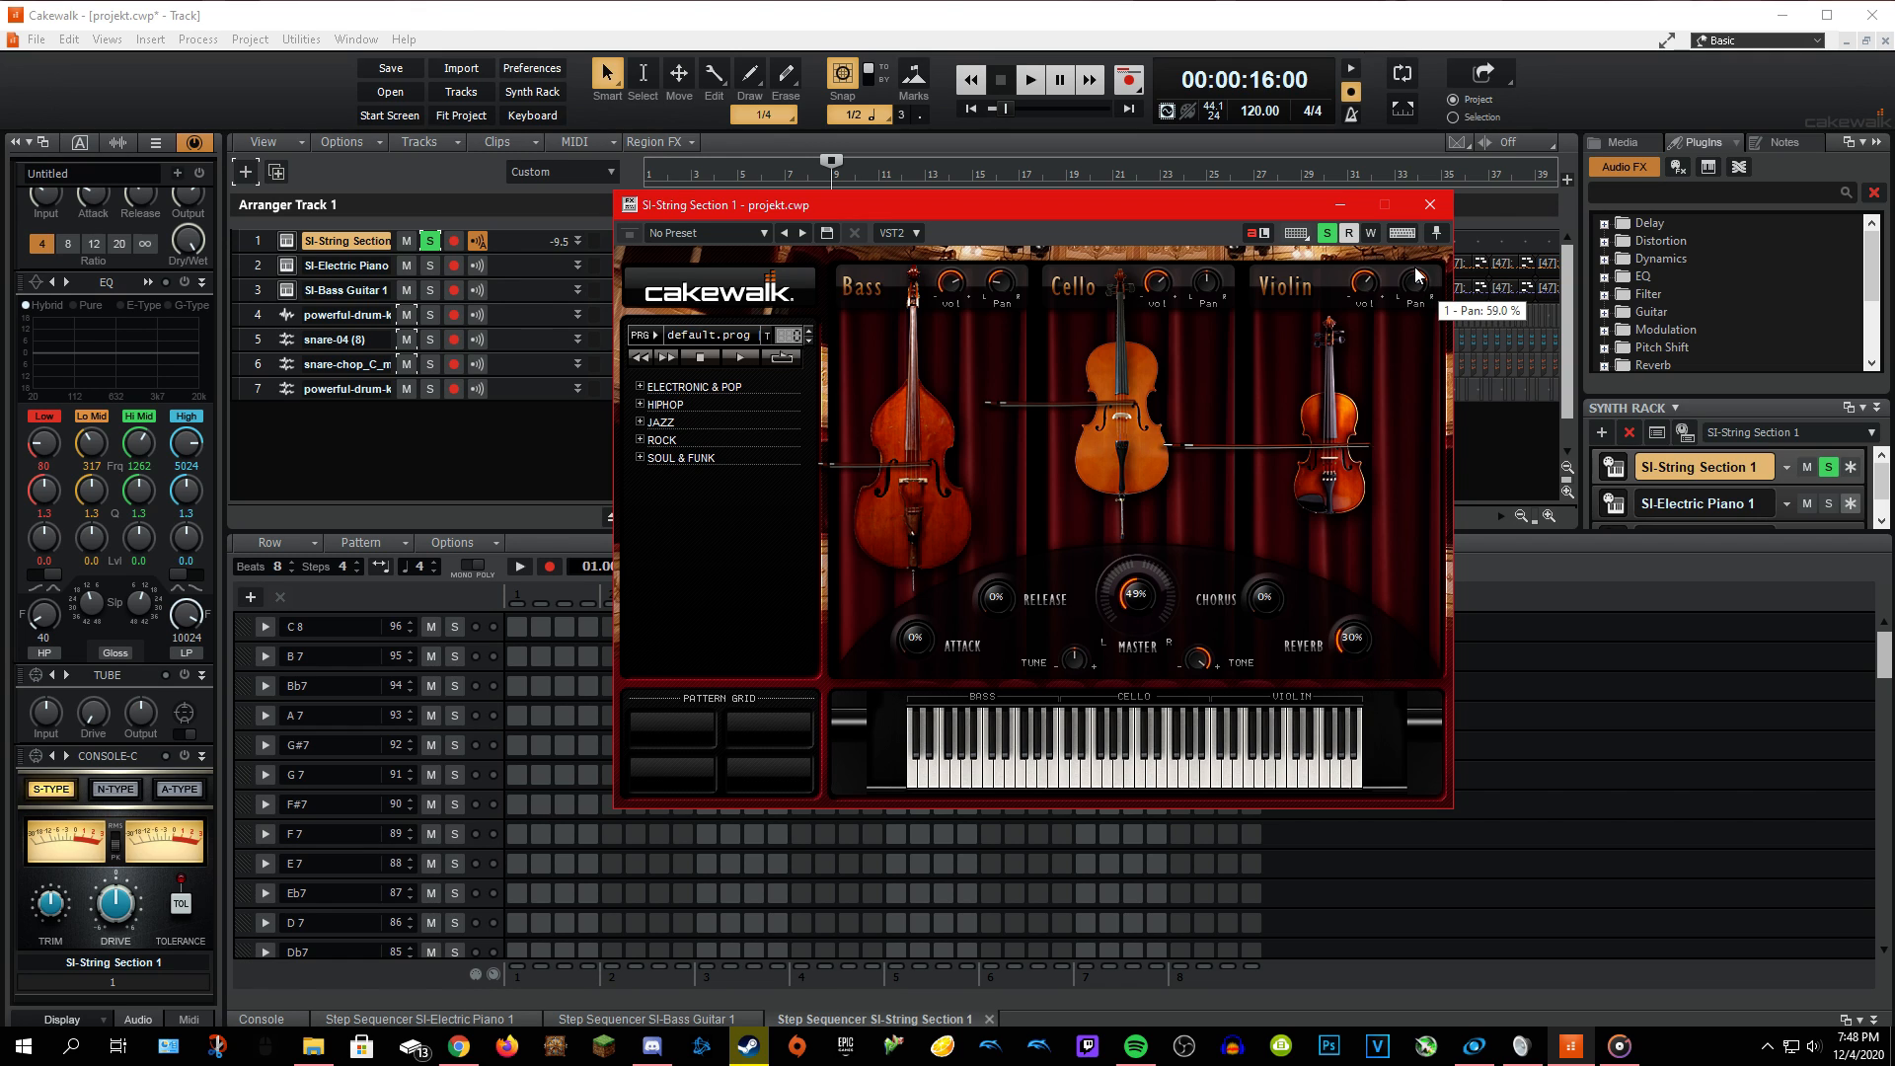
Audition the soloed string track from measure 9 with the adjusted violin pan, and close the string instrument's window.
scroll(1417, 275, "up", 1)
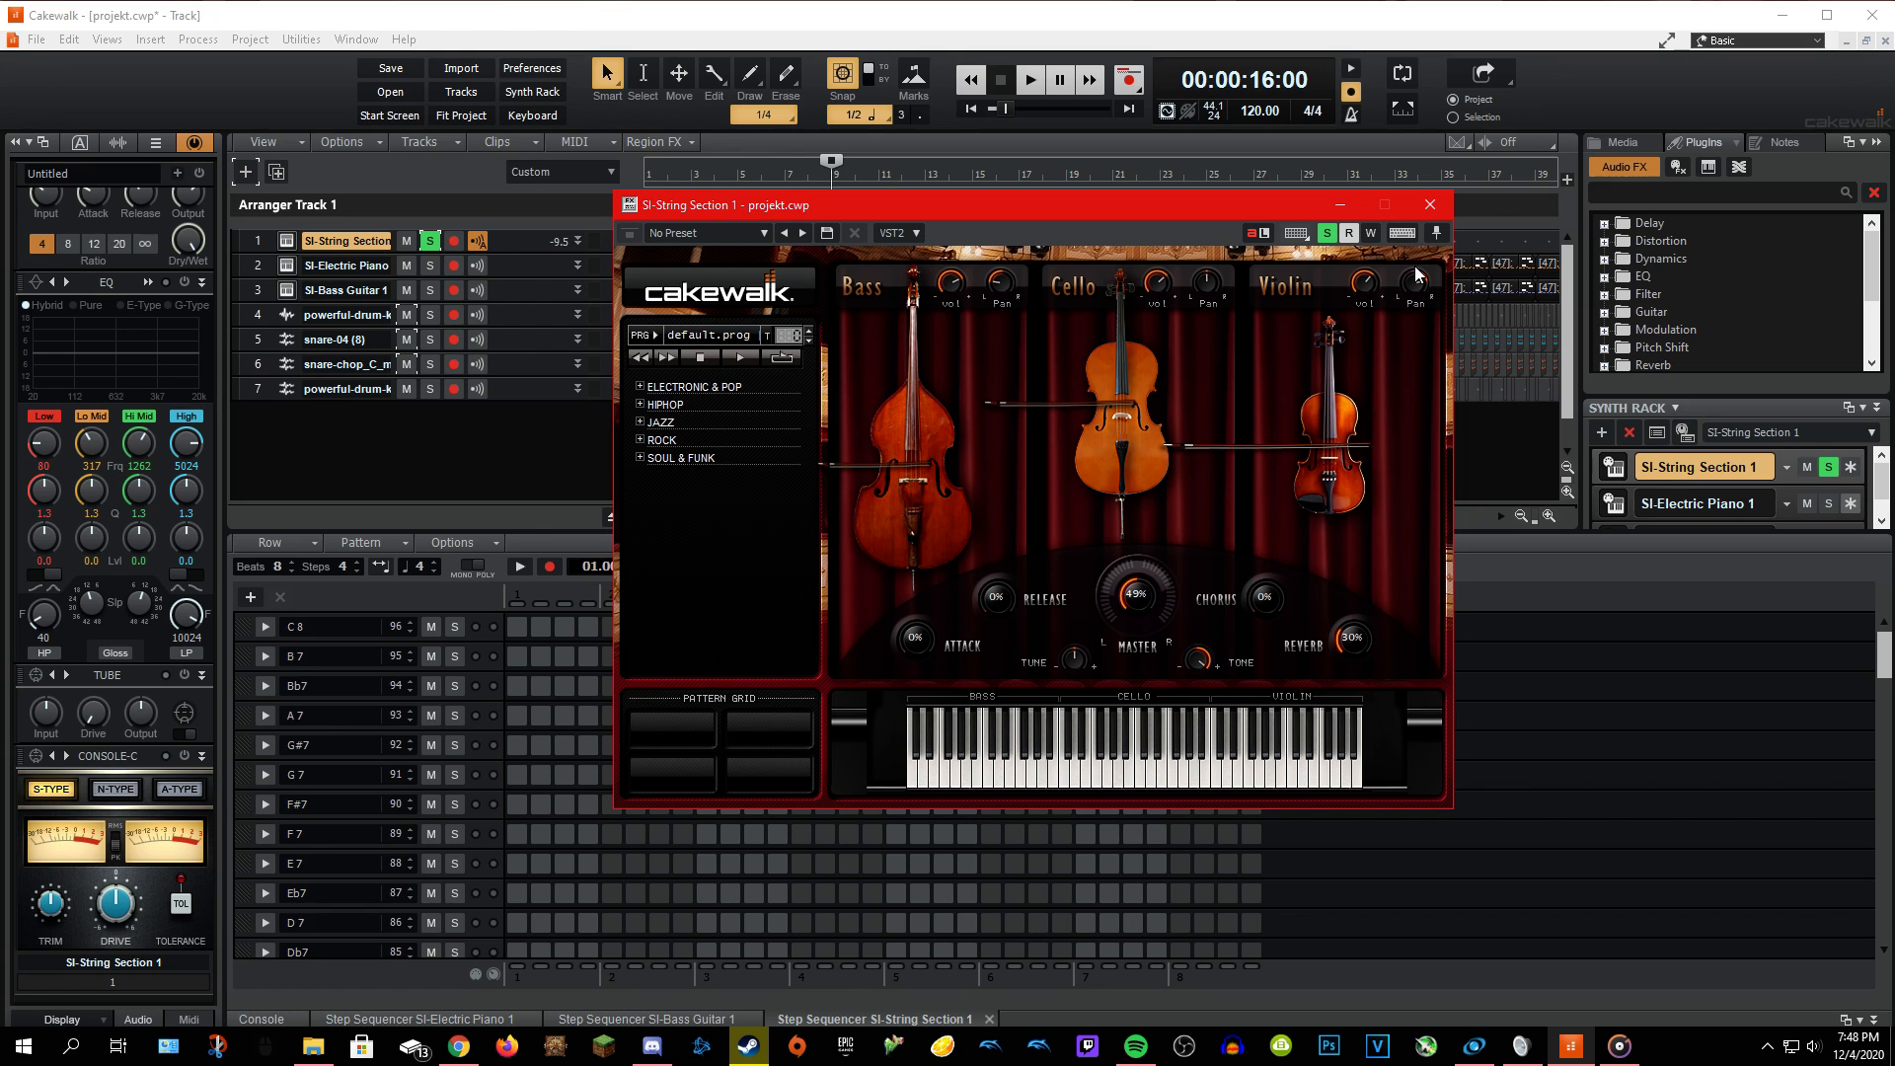
key("space")
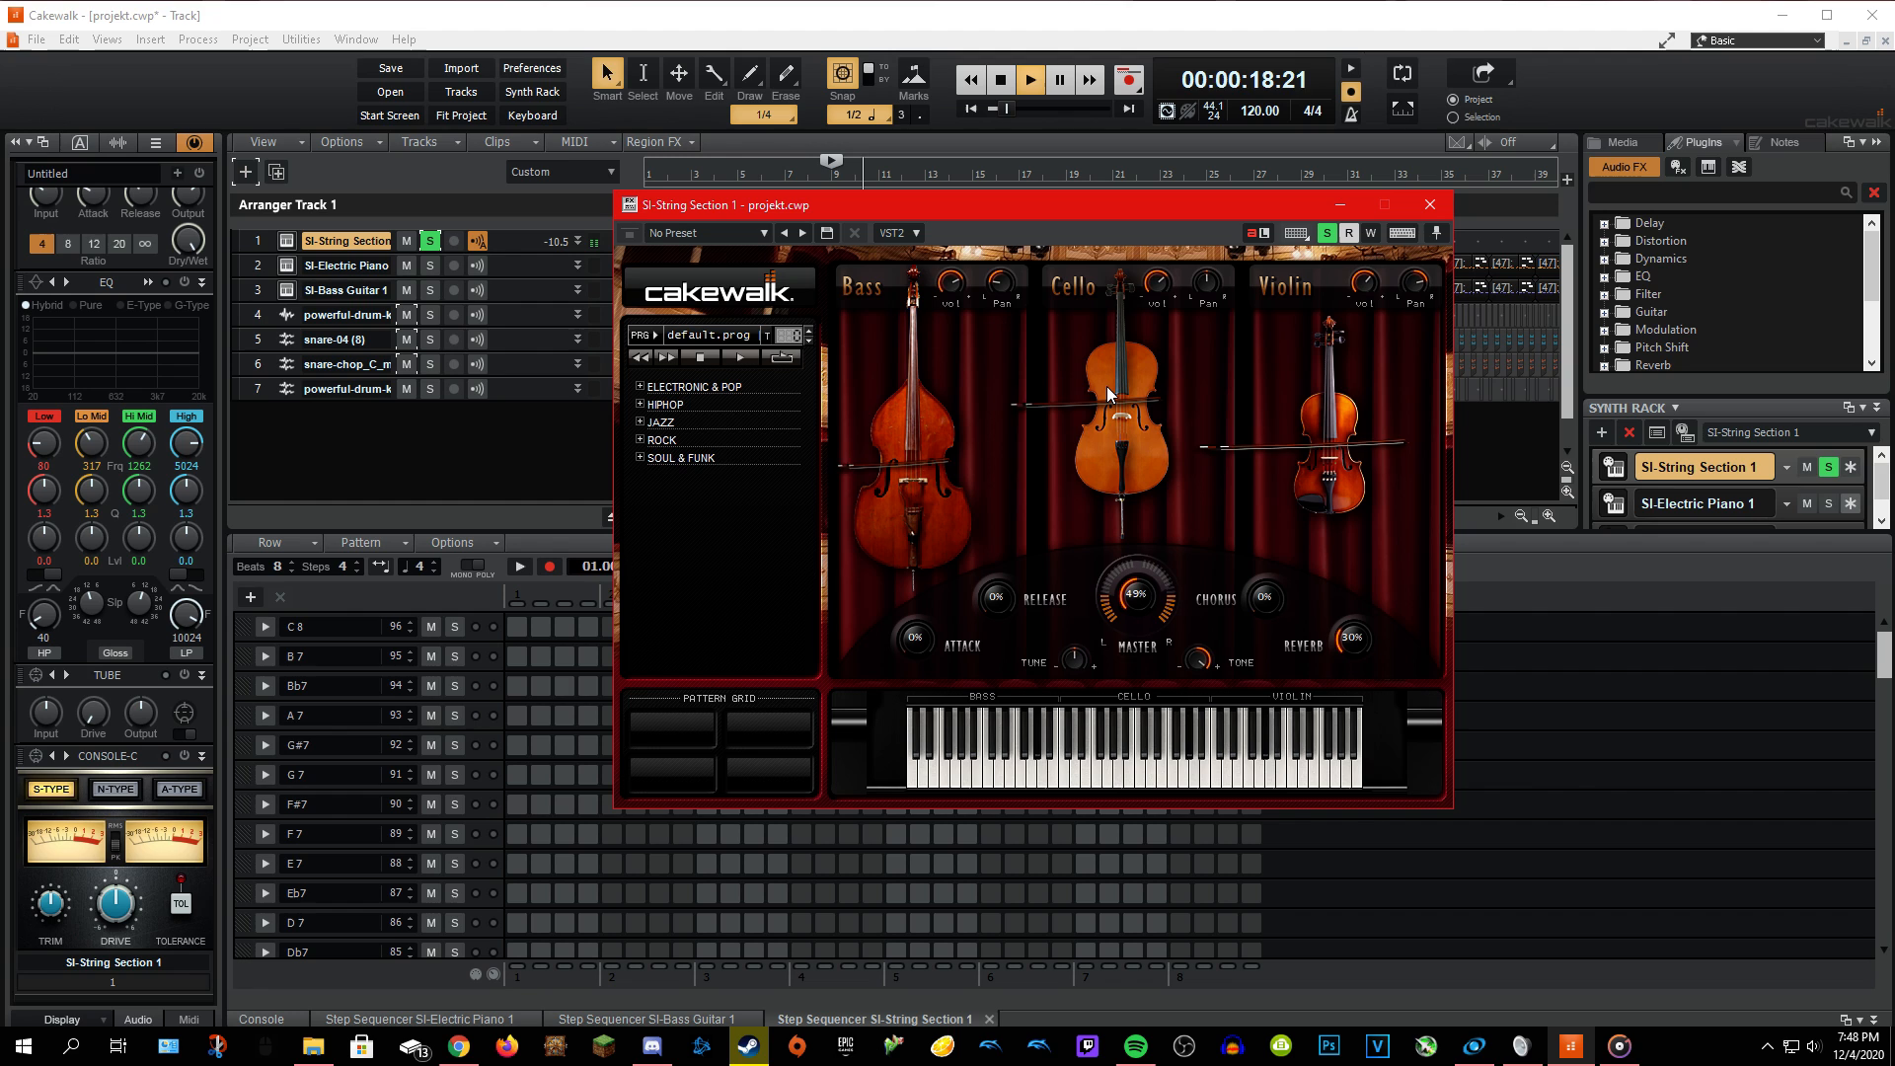
key("space")
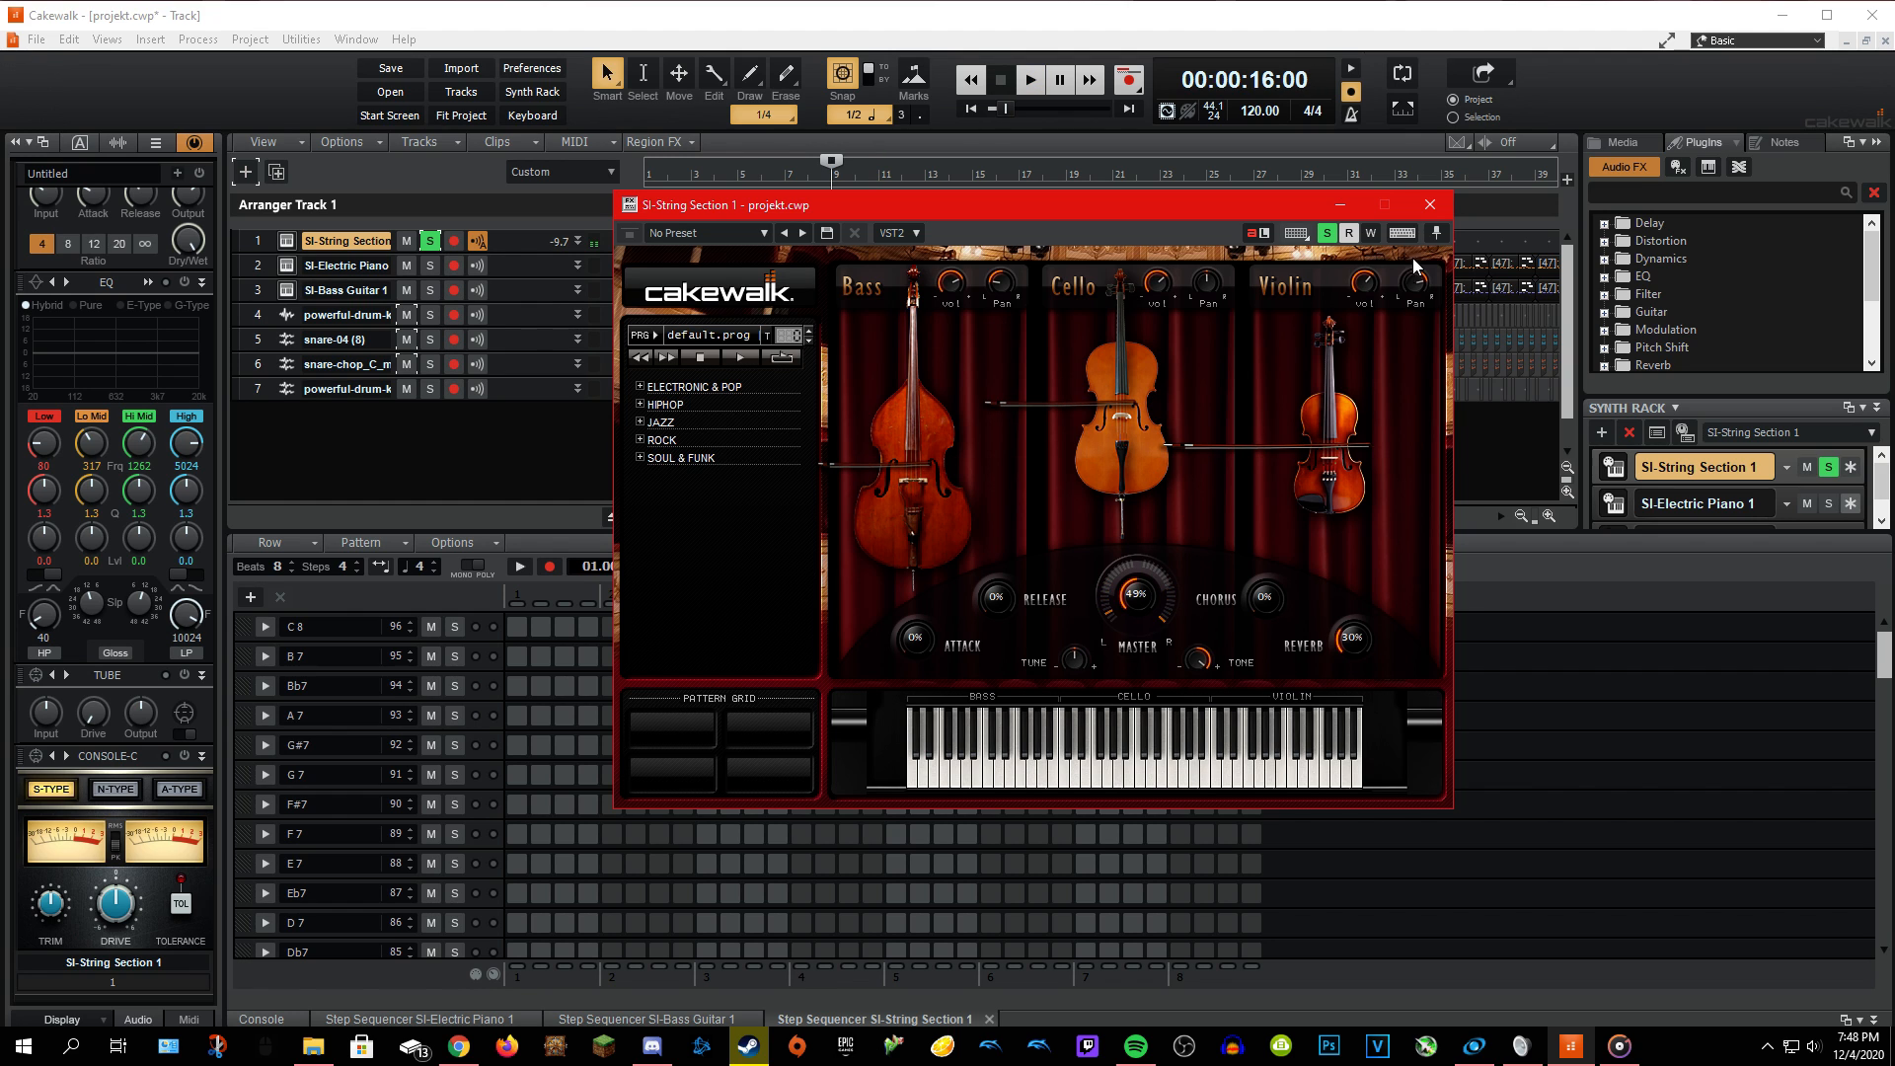
left_click(1431, 204)
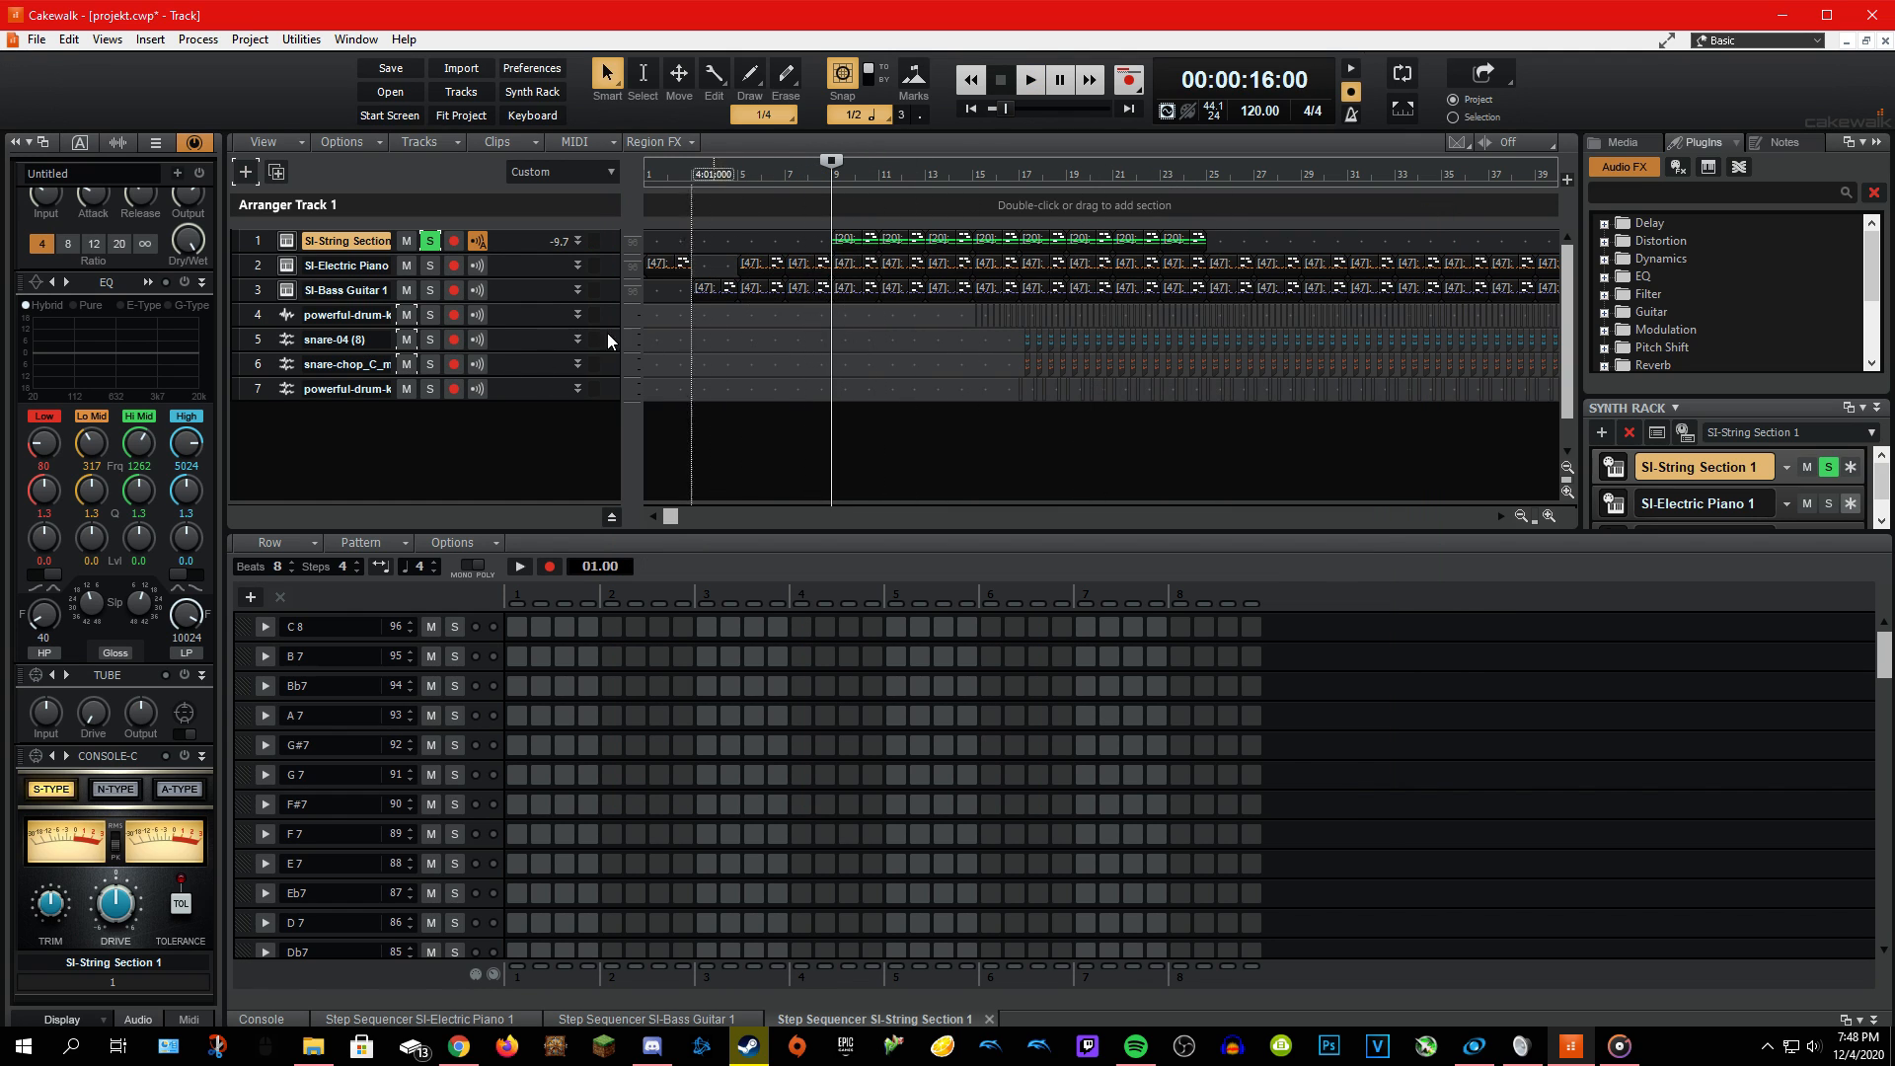
Clear the solo on the string track and solo the electric piano and bass guitar tracks instead.
left_click(431, 241)
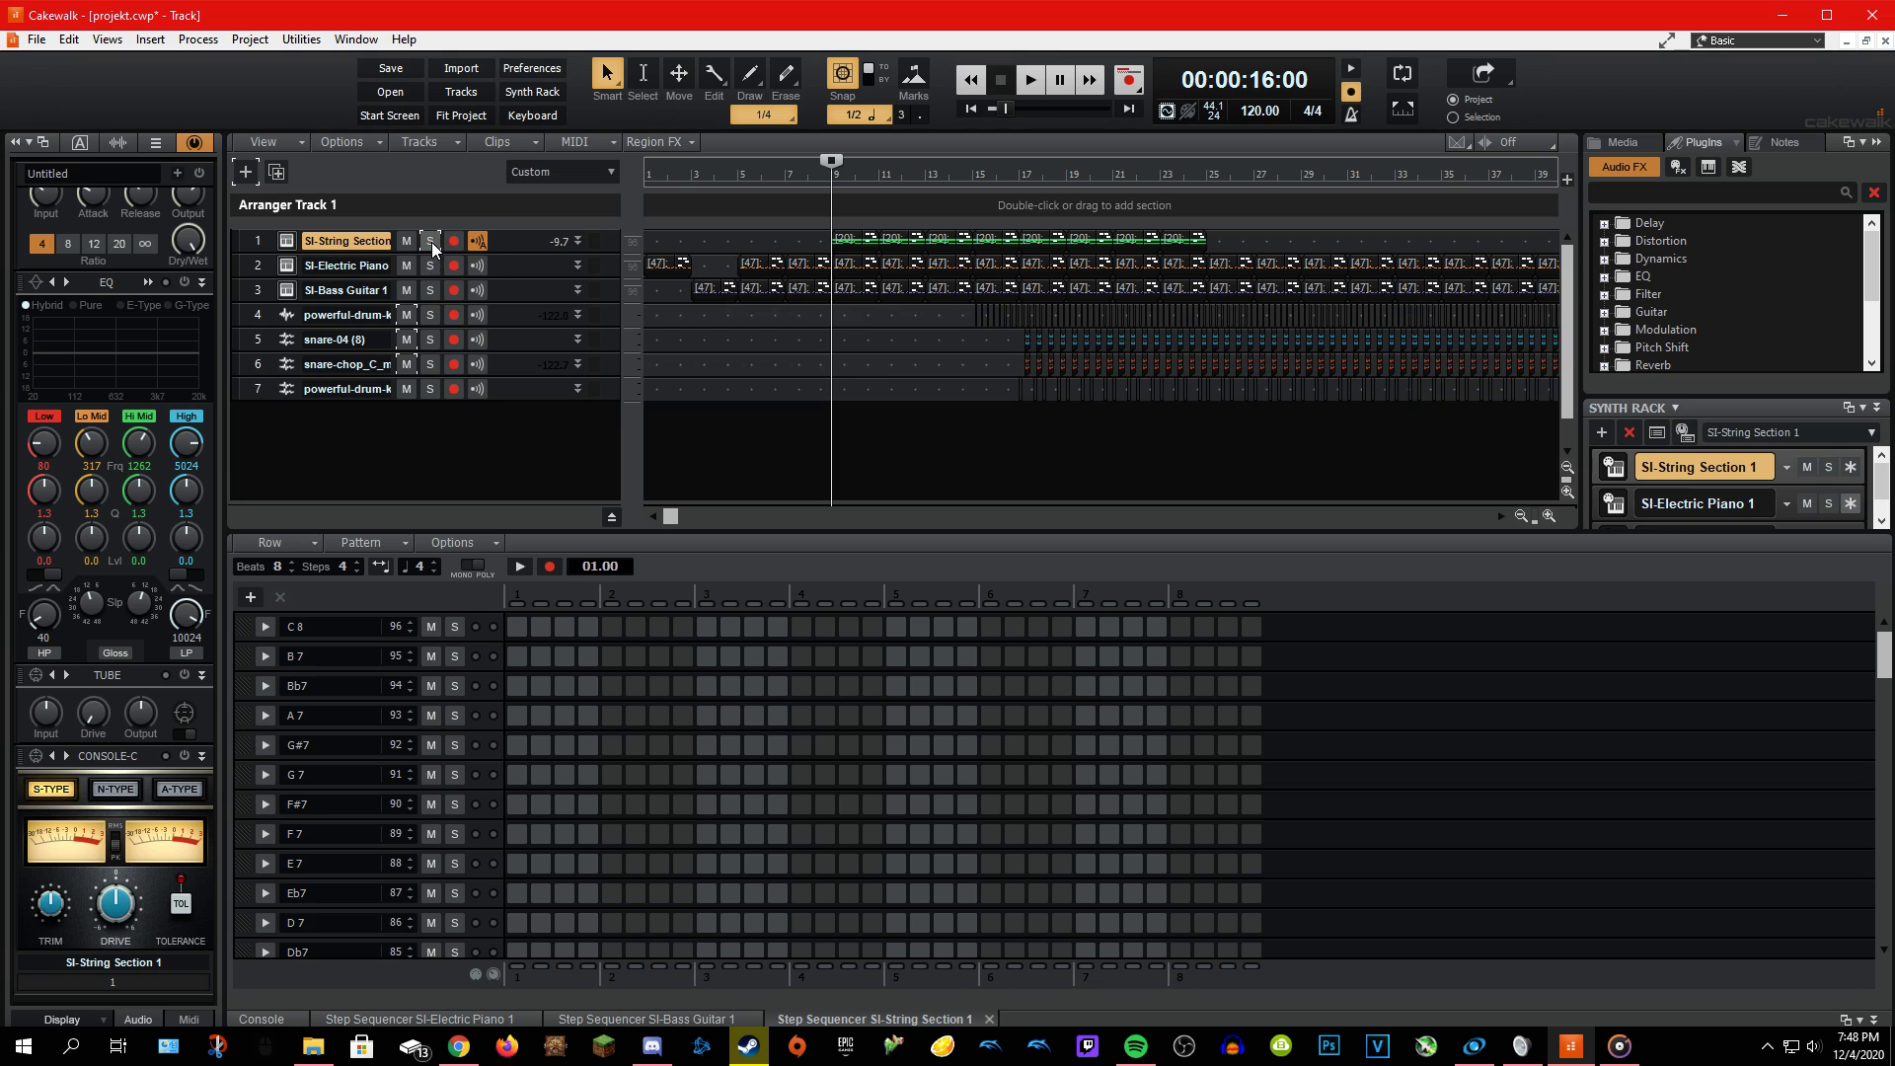
left_click(431, 266)
left_click(430, 290)
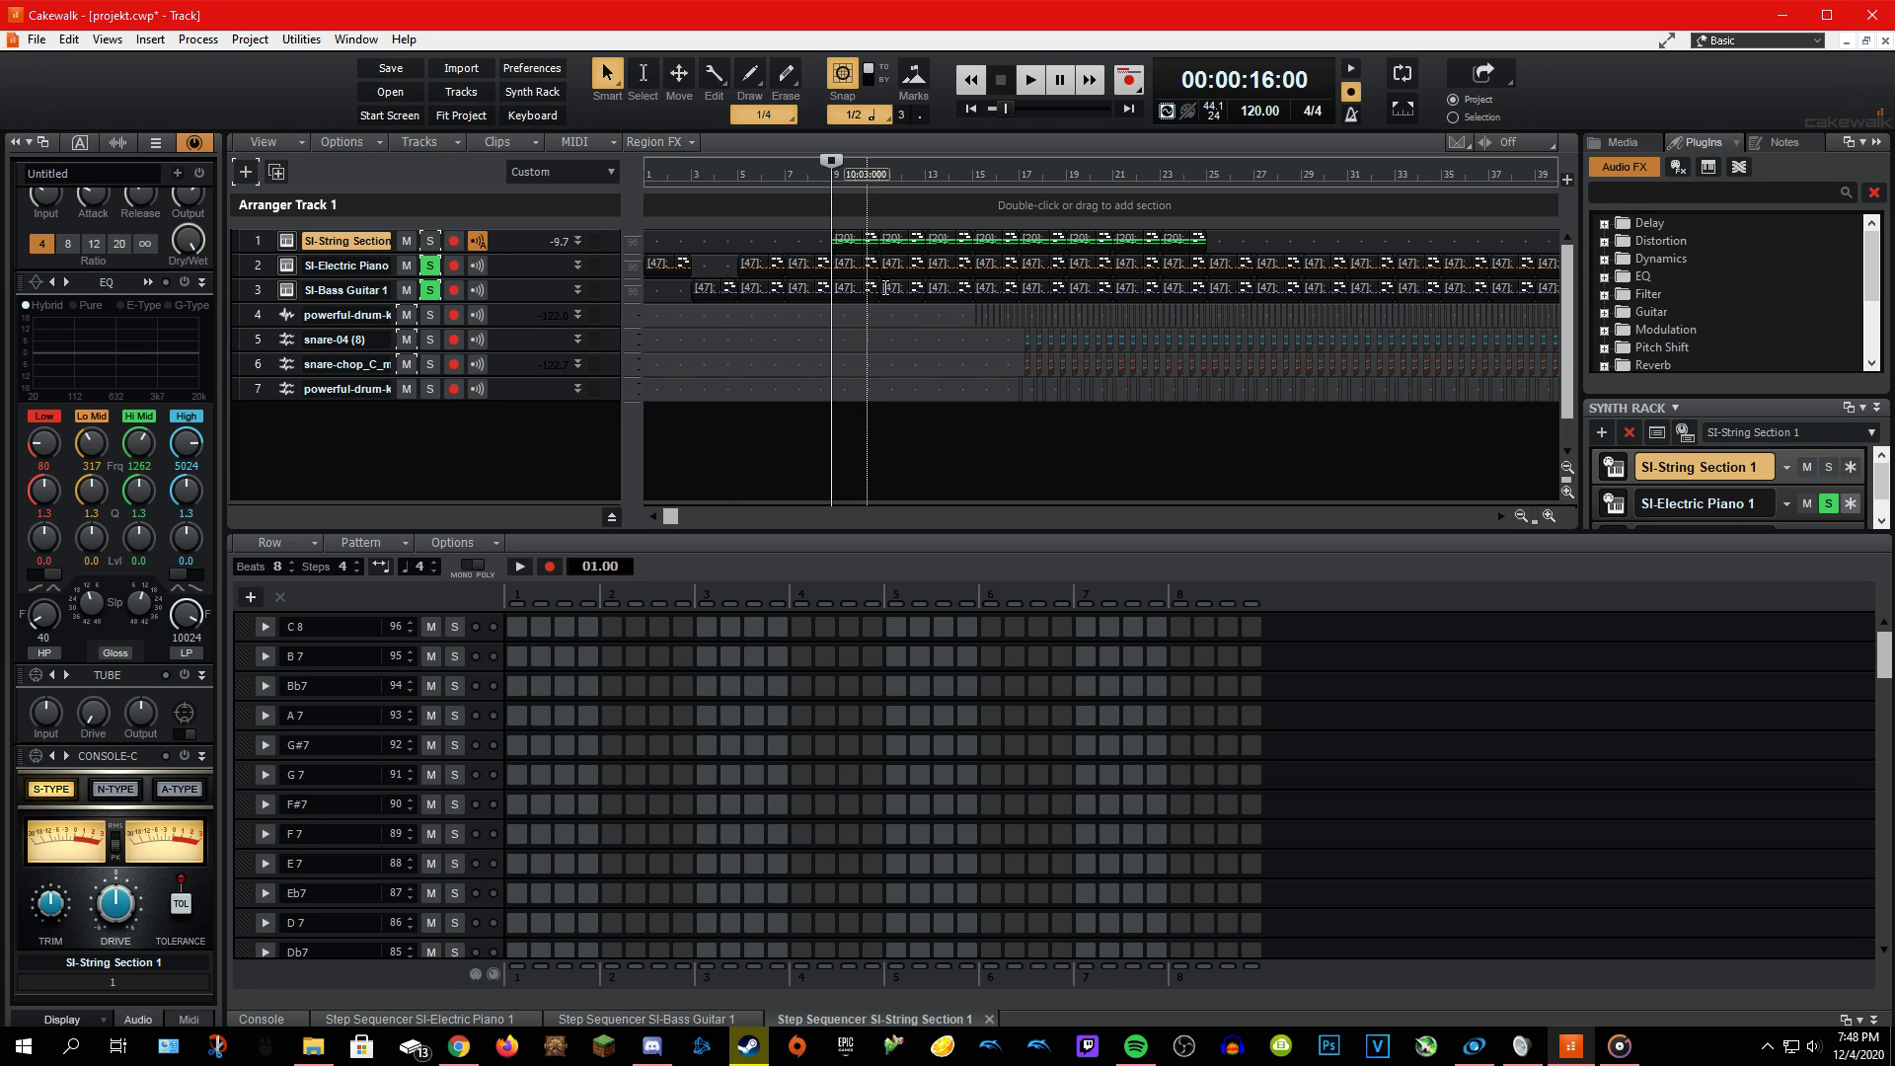
Move the playback position to the project's start and play the soloed electric piano and bass tracks three times.
left_click(730, 420)
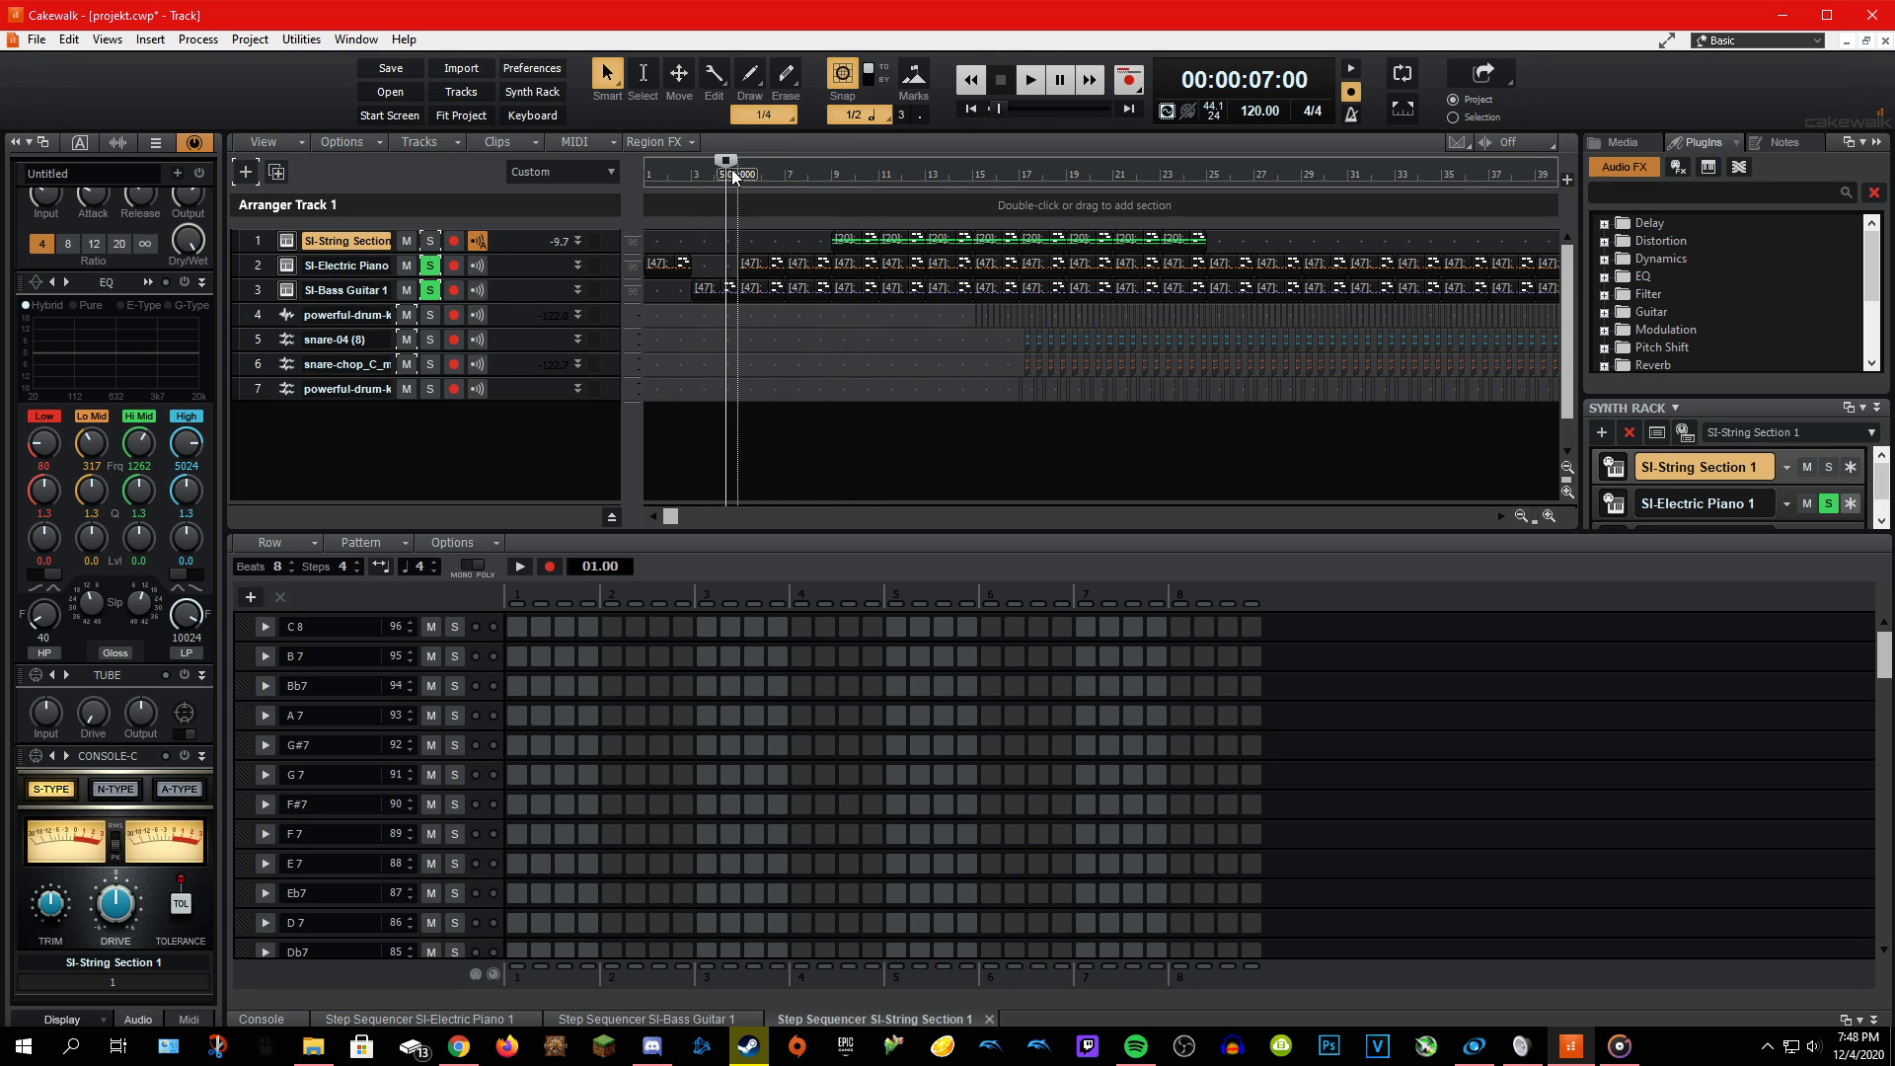
left_click_drag(726, 161, 646, 161)
key("space")
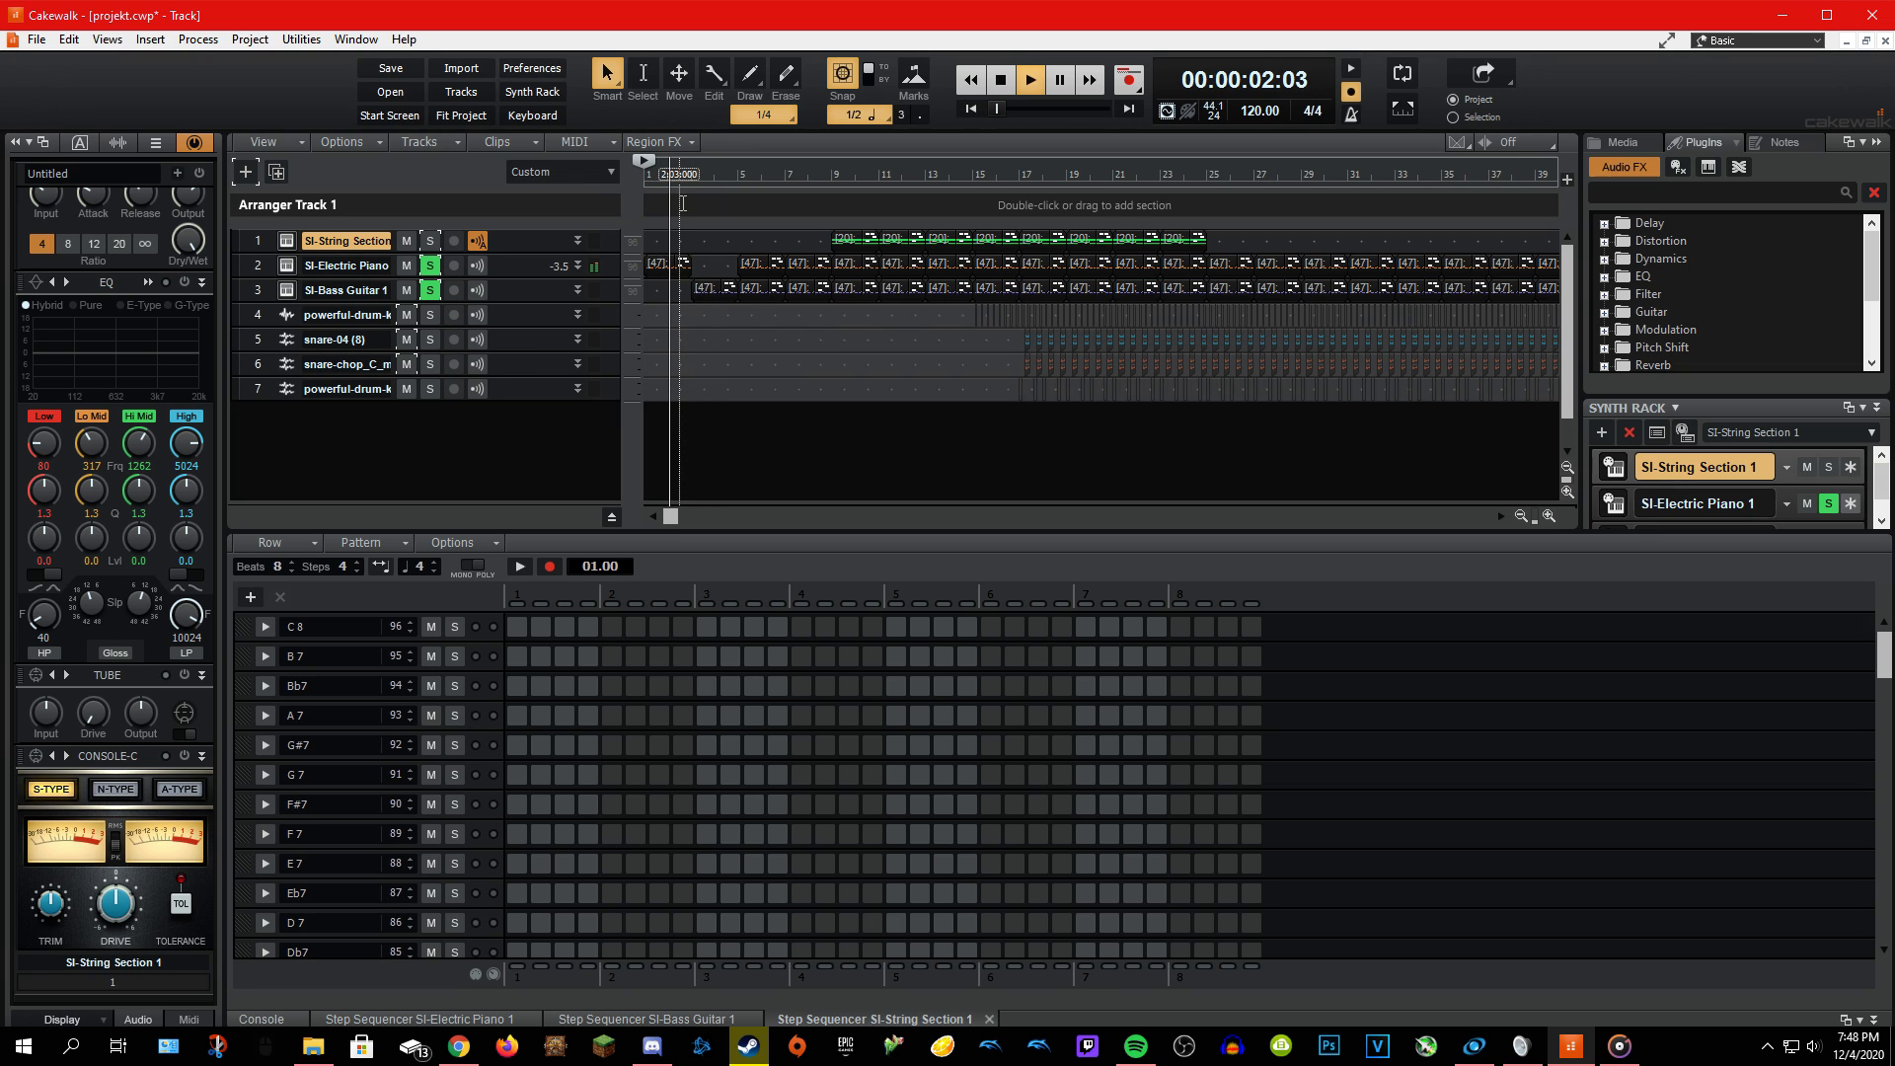
key("space")
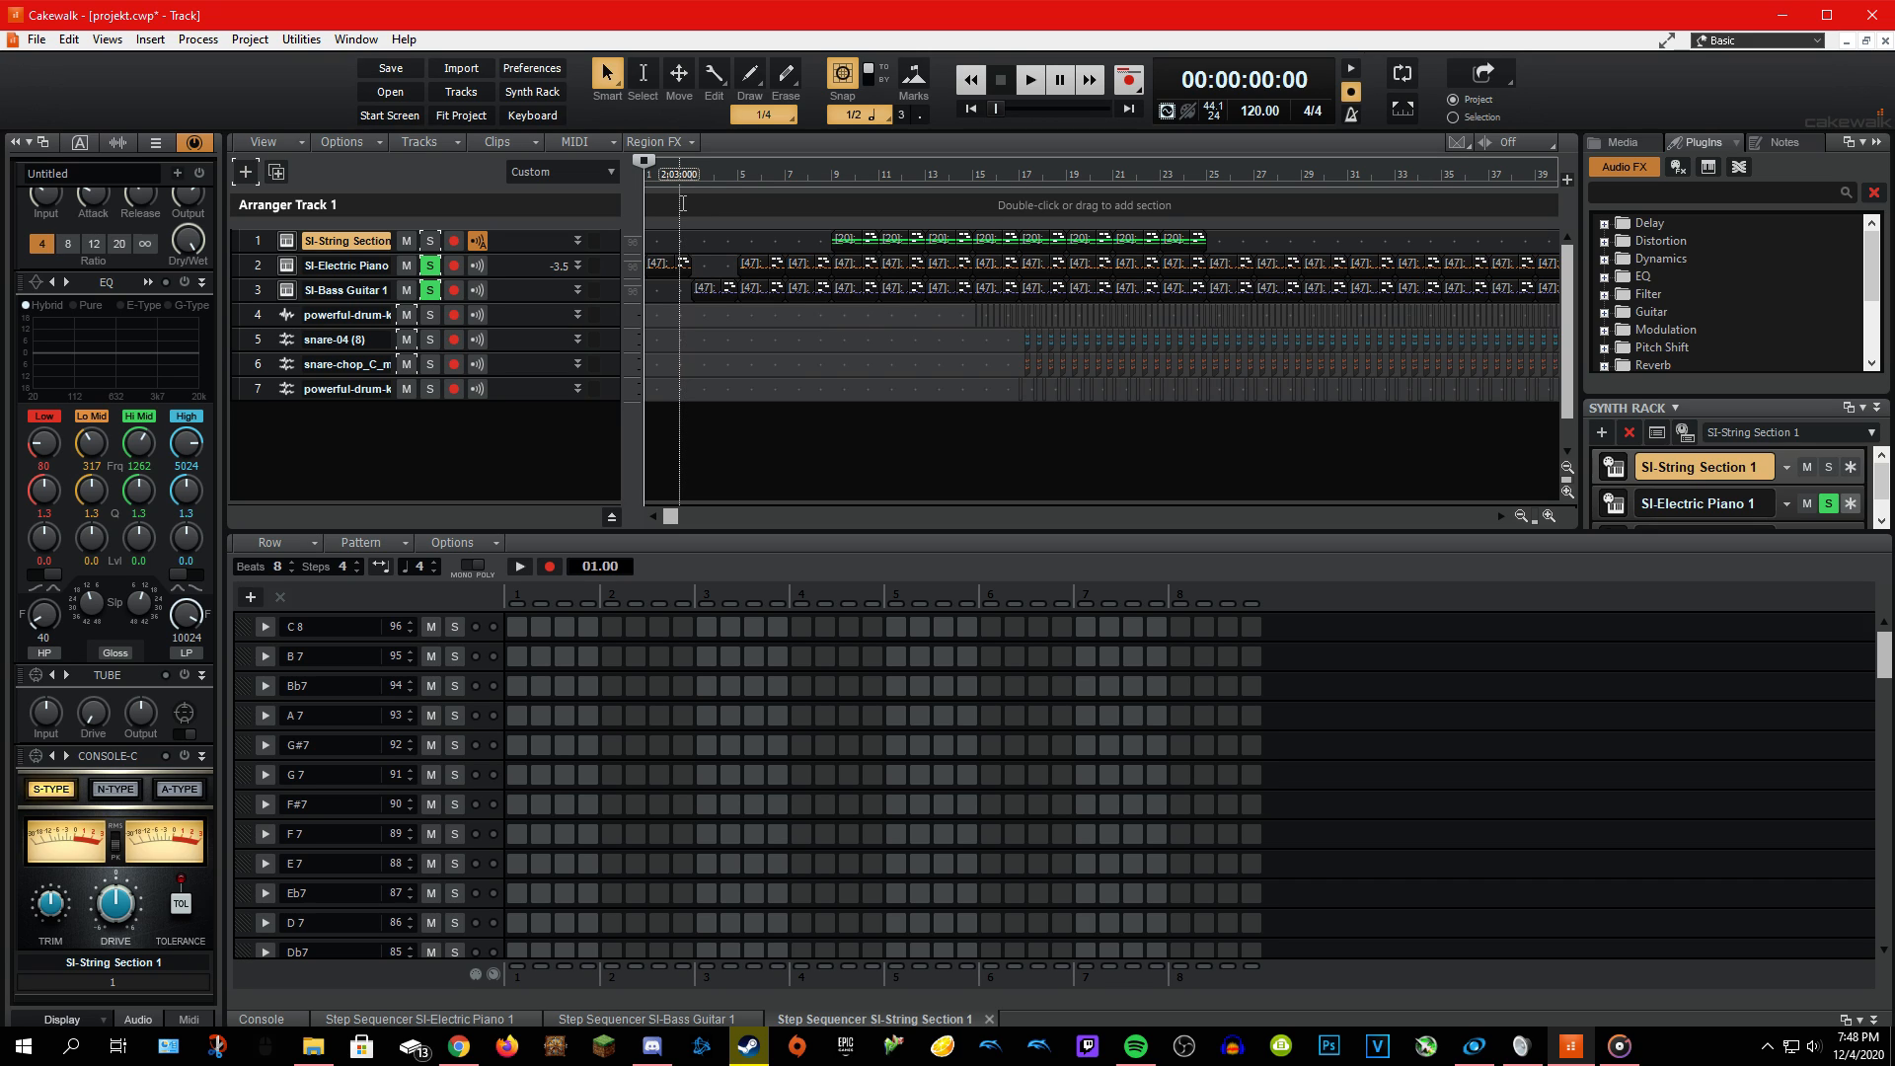
key("space")
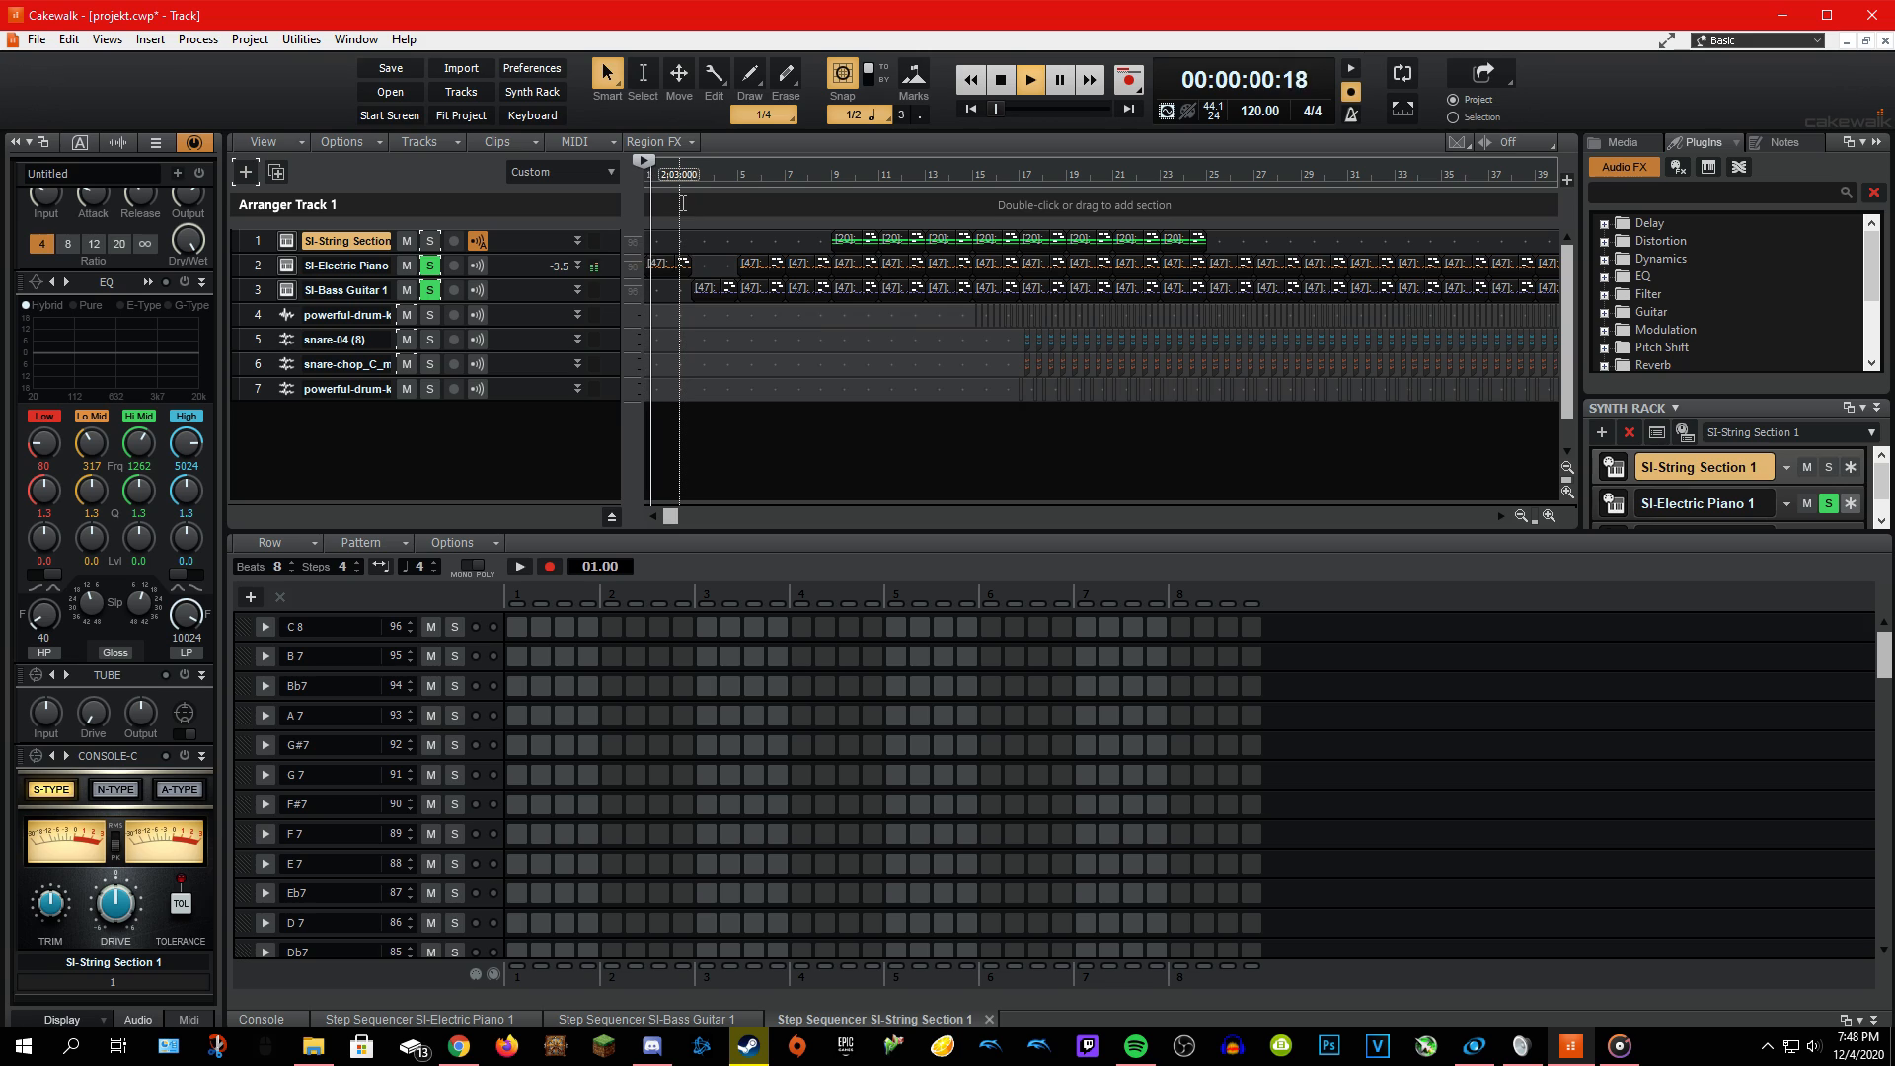
key("space")
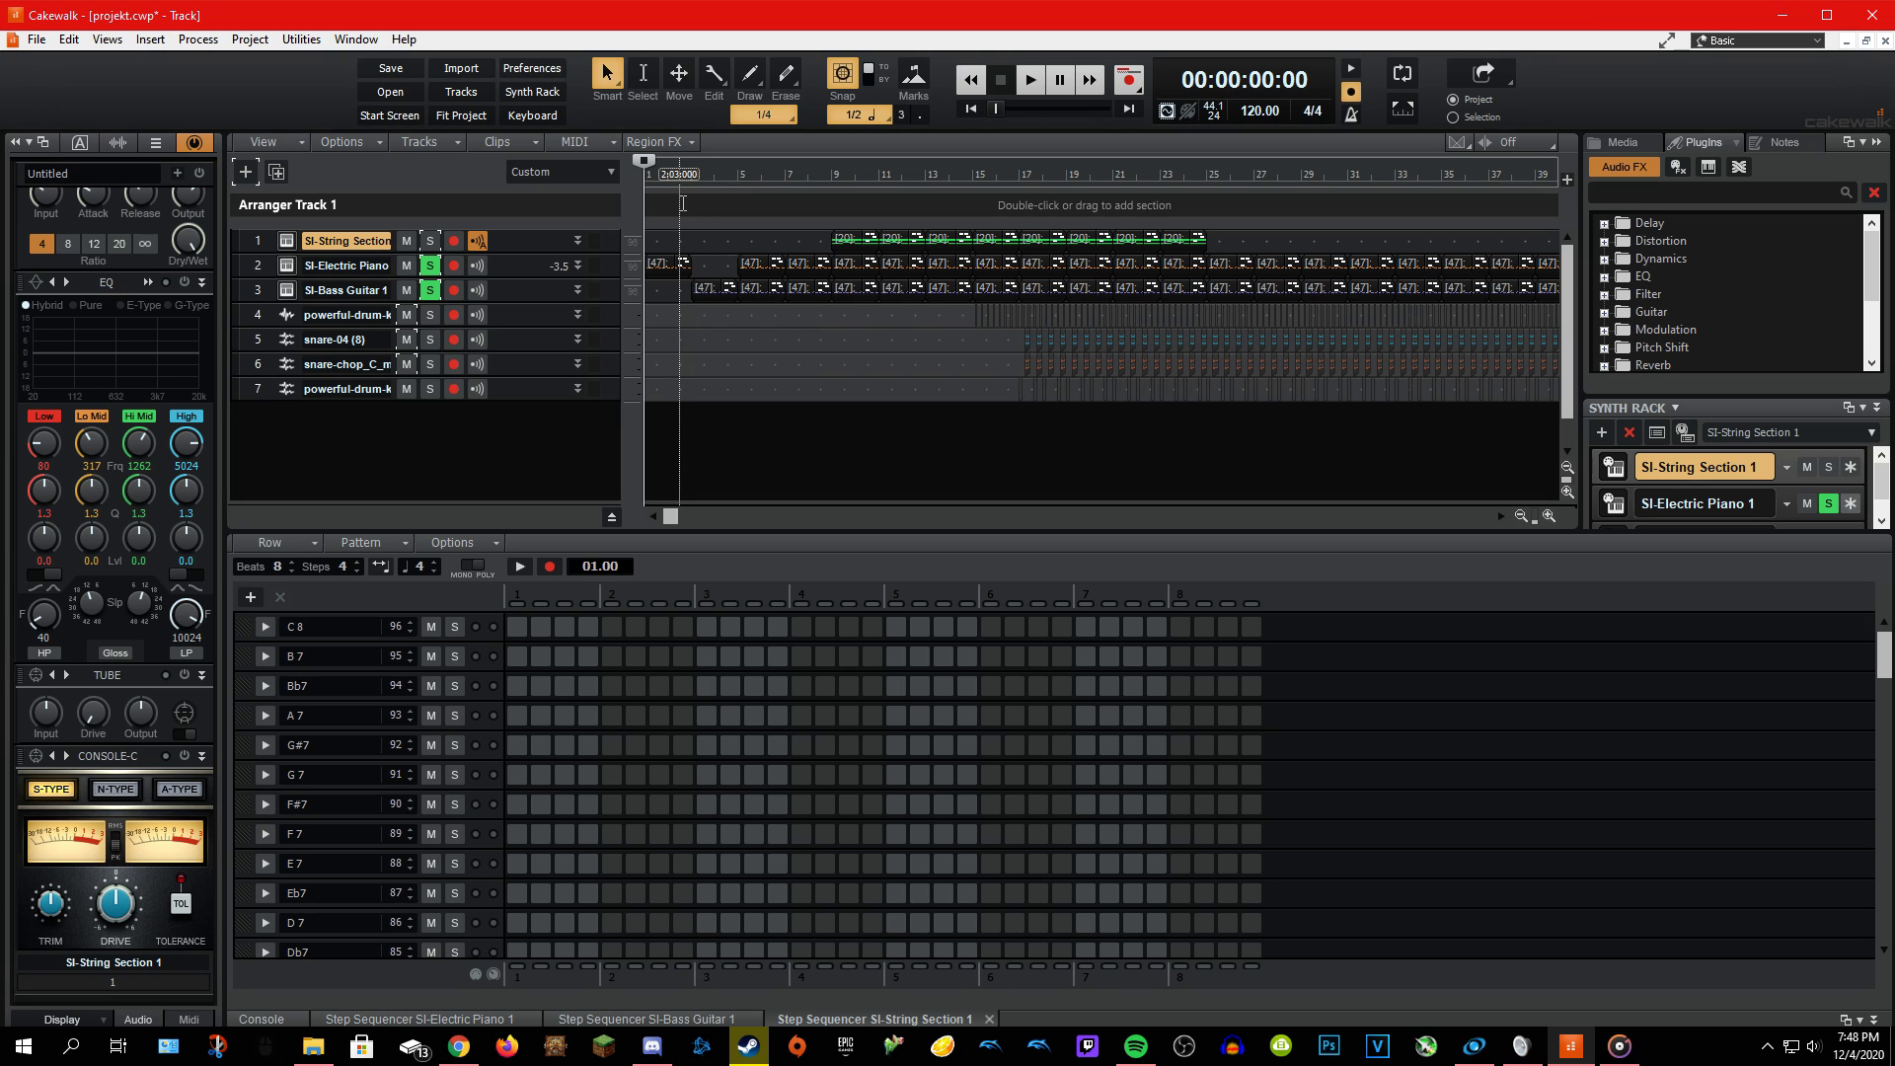
key("space")
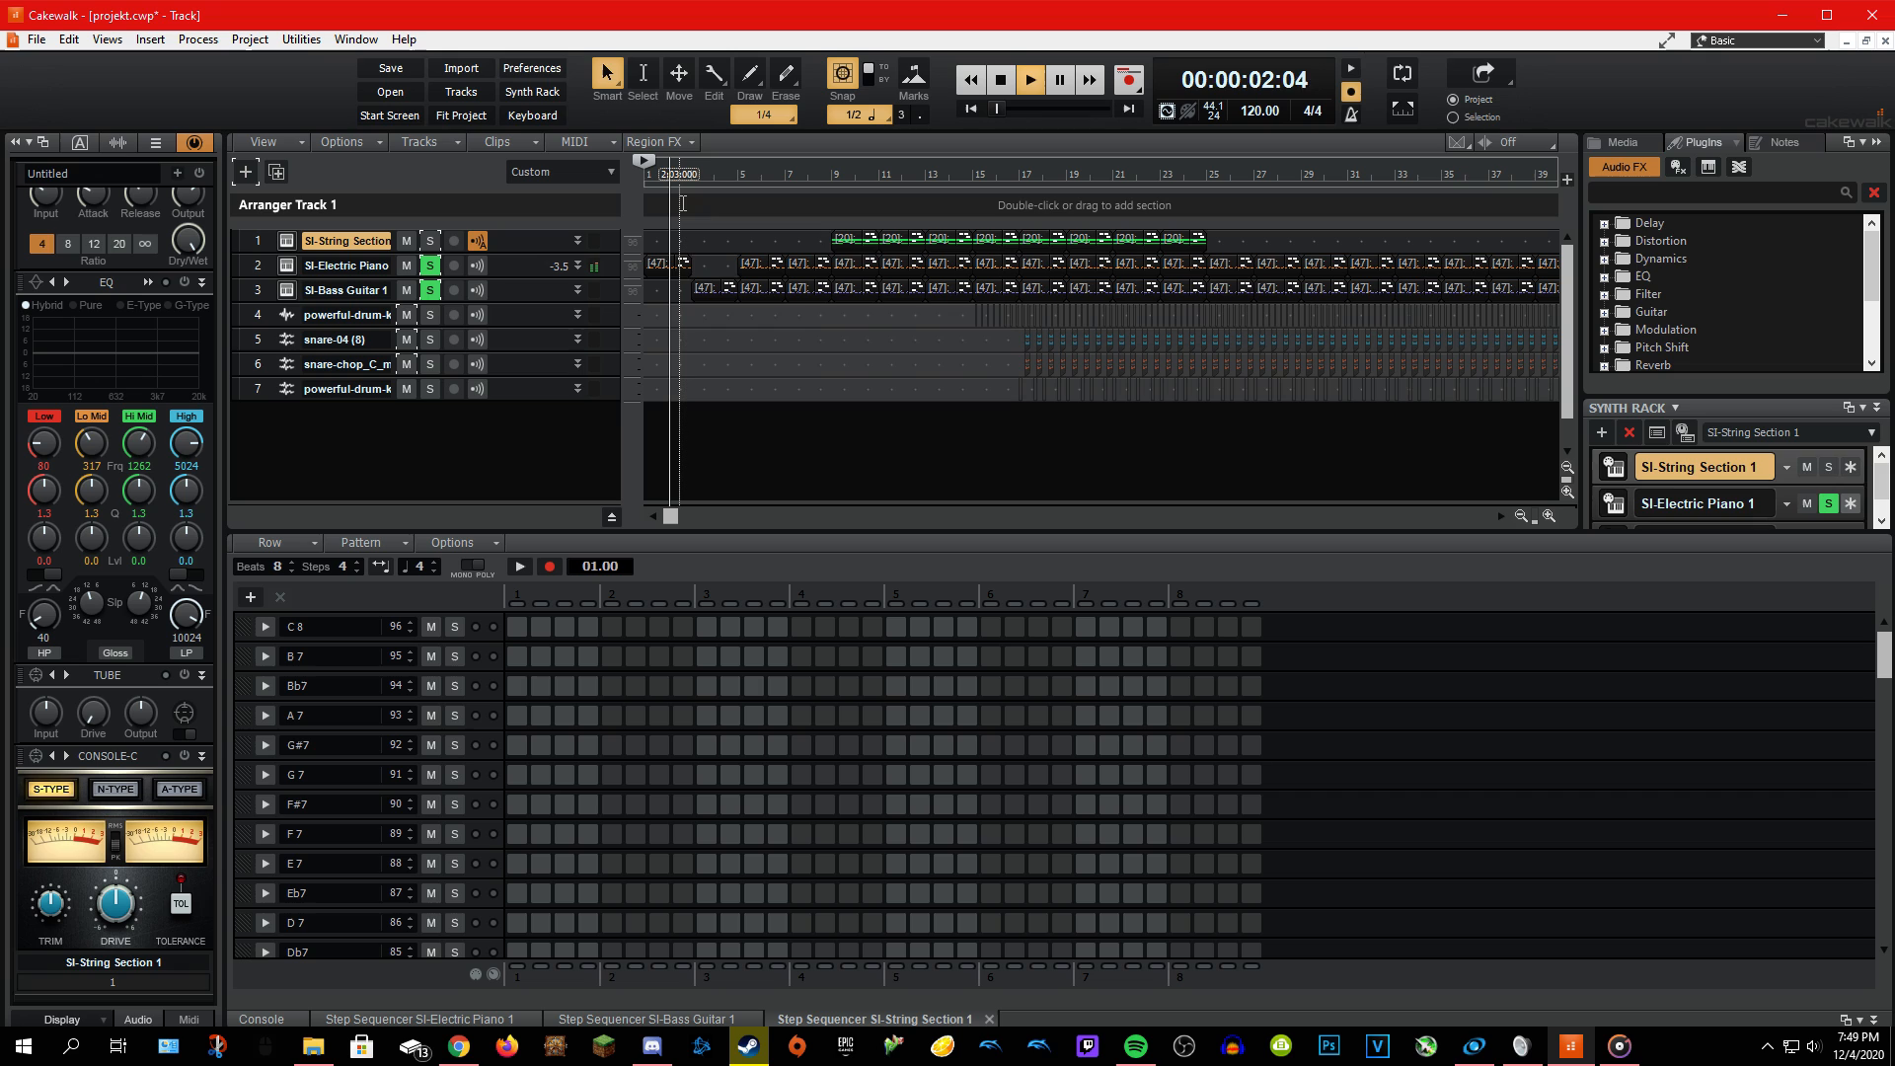
key("space")
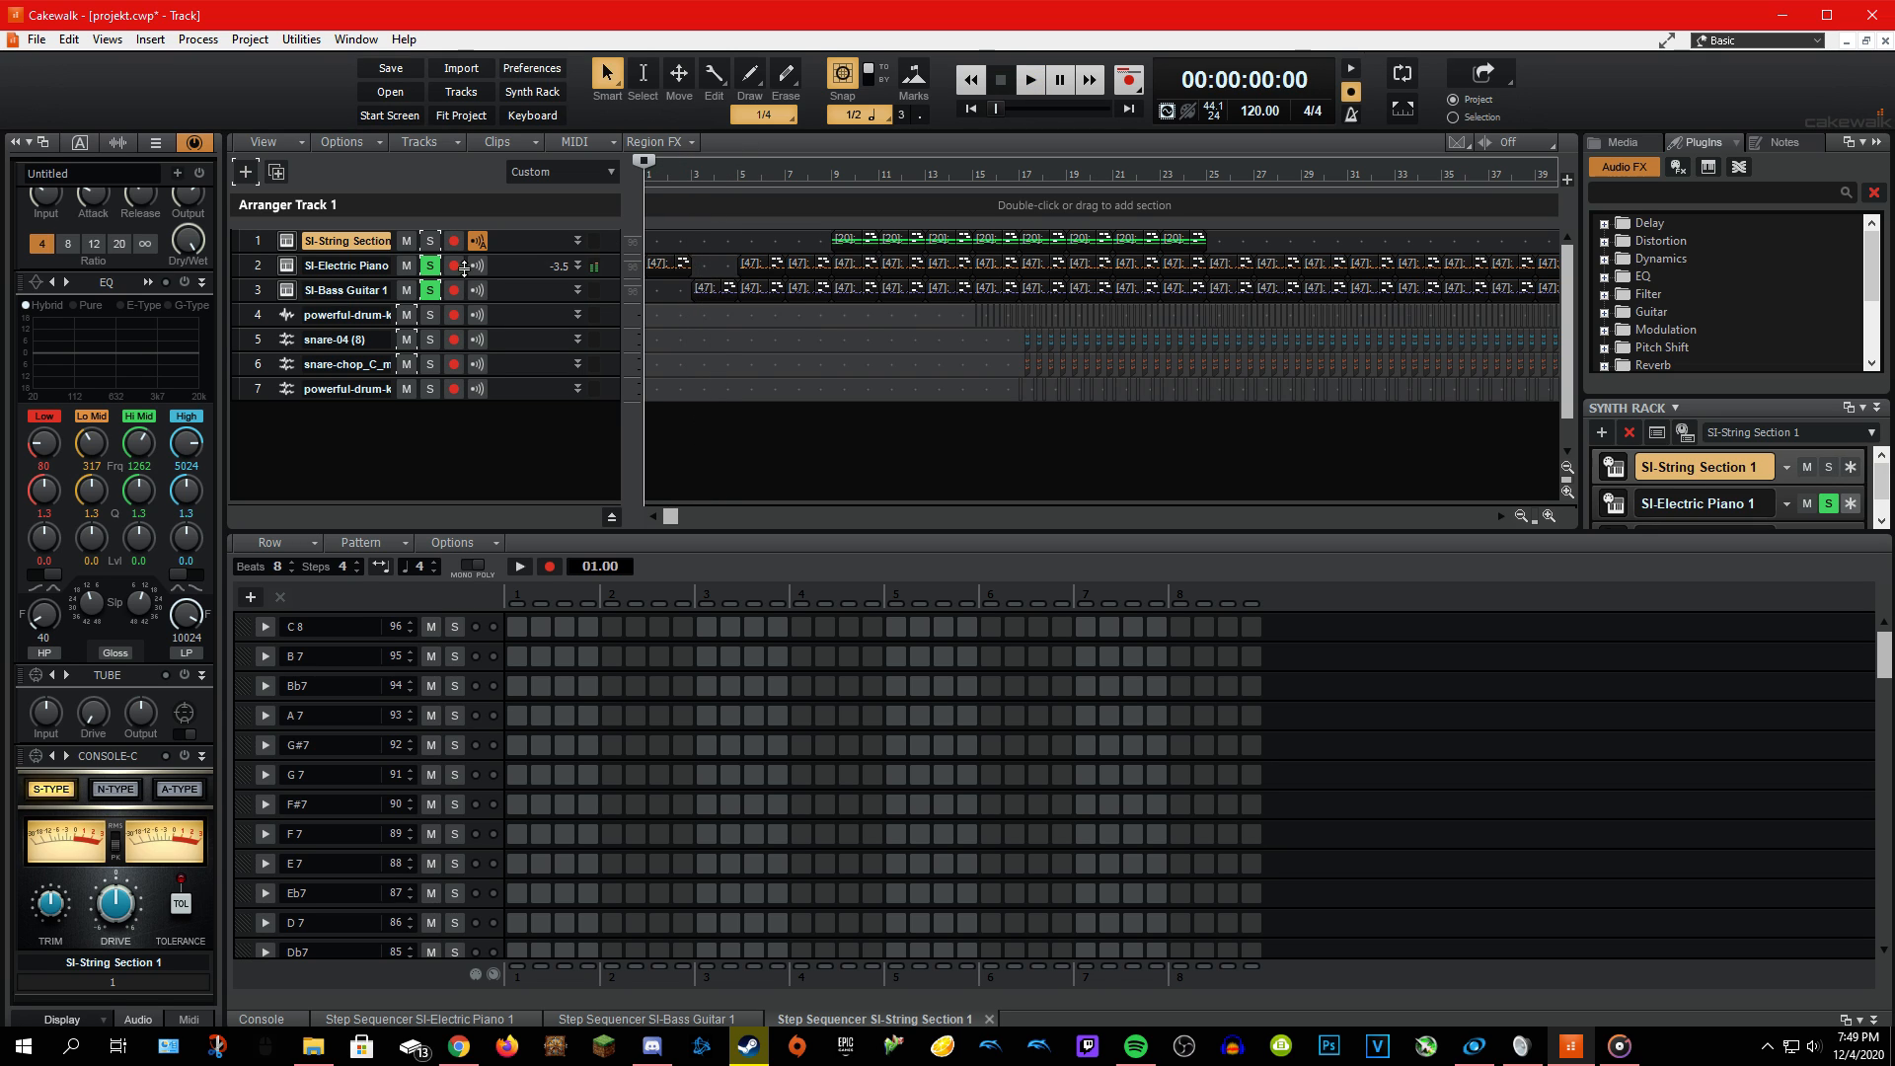
View the SI-Electric Piano and SI-Bass Guitar instrument windows one after the other, closing each.
left_click(286, 266)
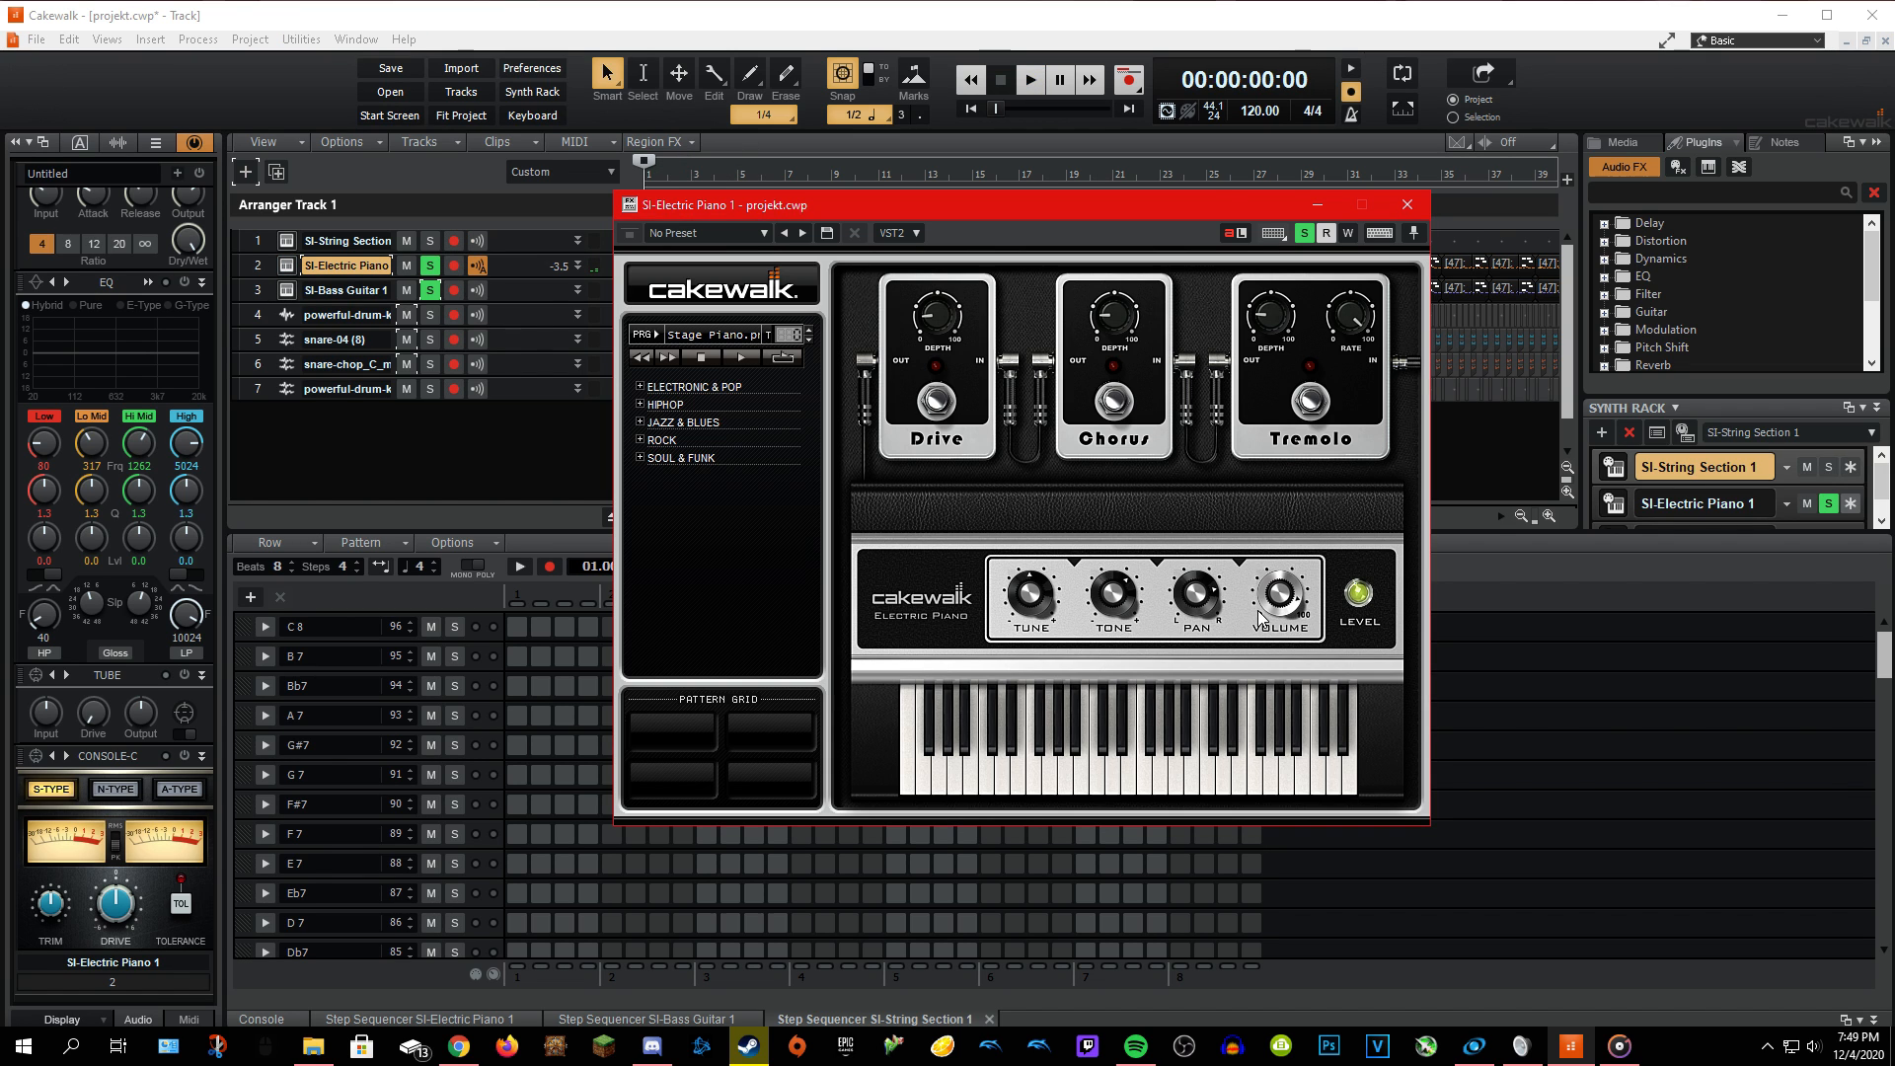
mouse_move(1200, 612)
left_click(1408, 205)
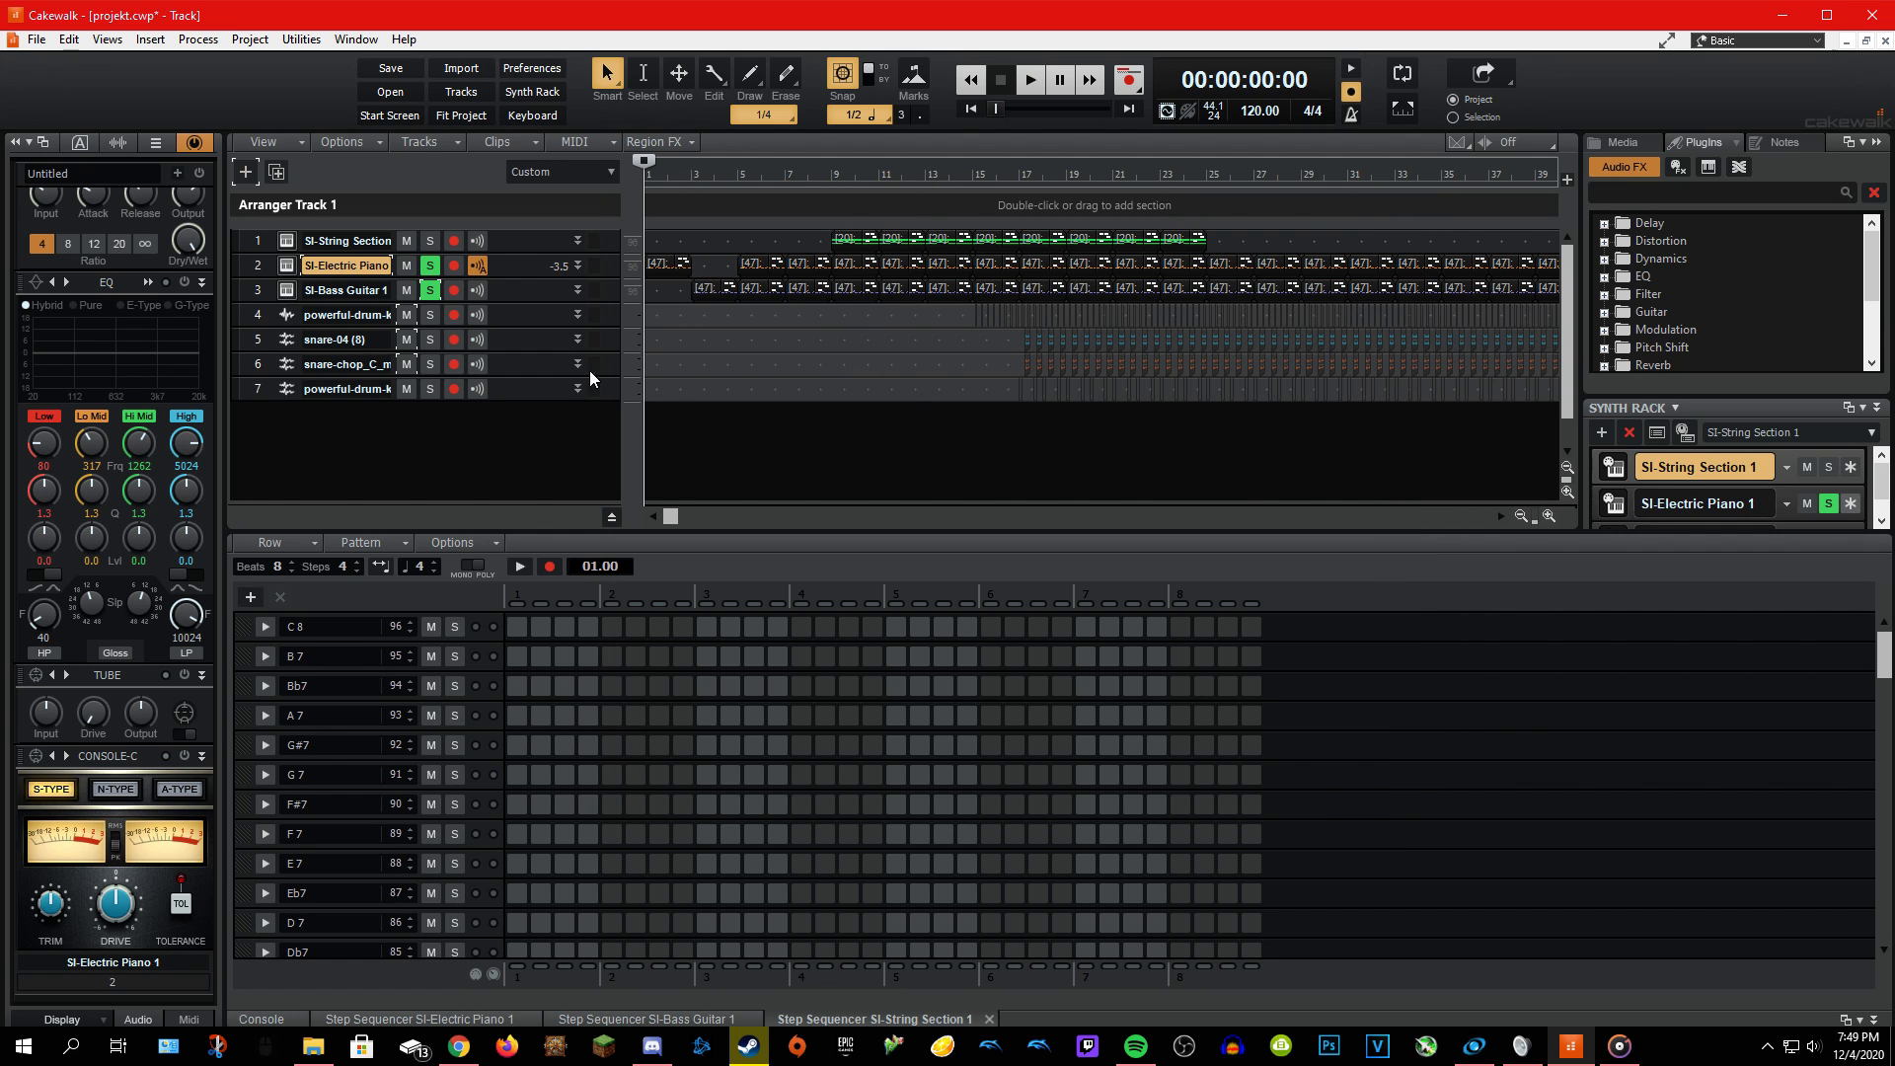
left_click(286, 289)
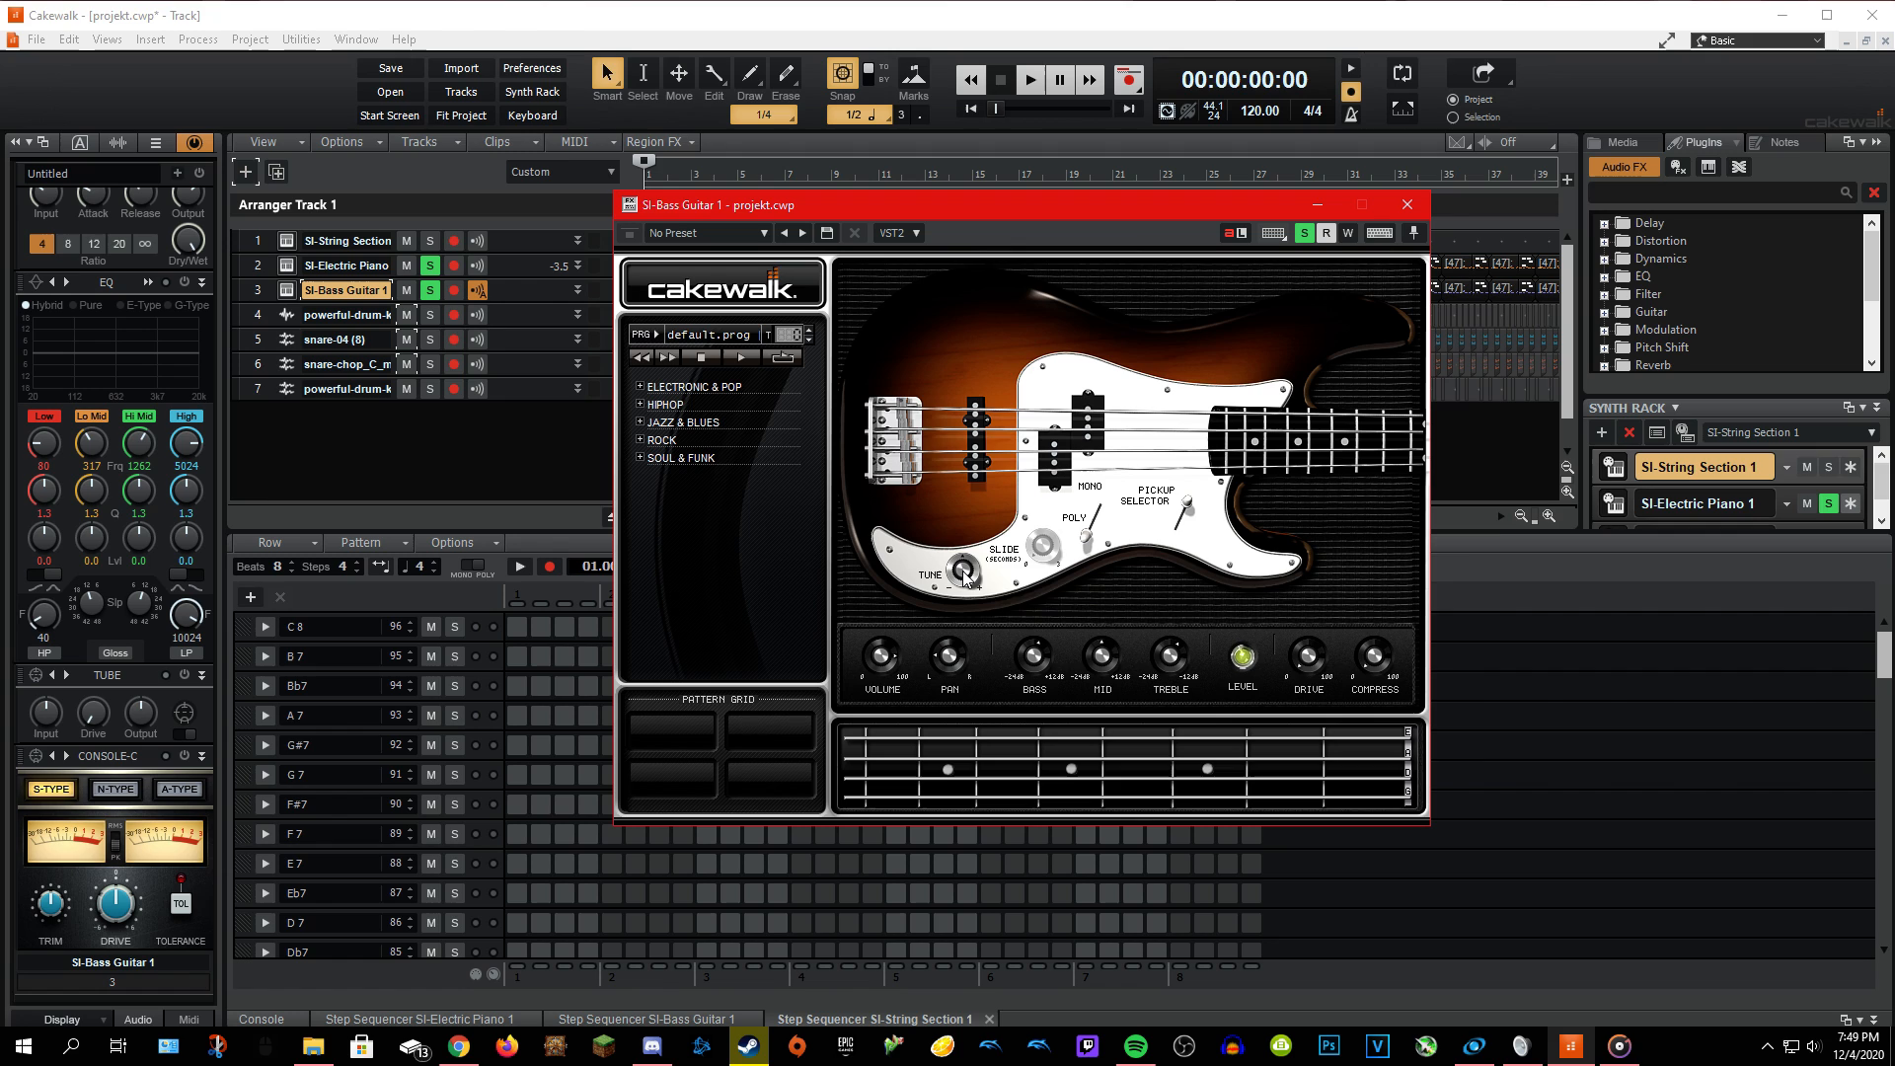
left_click(1408, 205)
Play the soloed electric piano and bass tracks from measure 5, and play them again from measure 3.
left_click(738, 168)
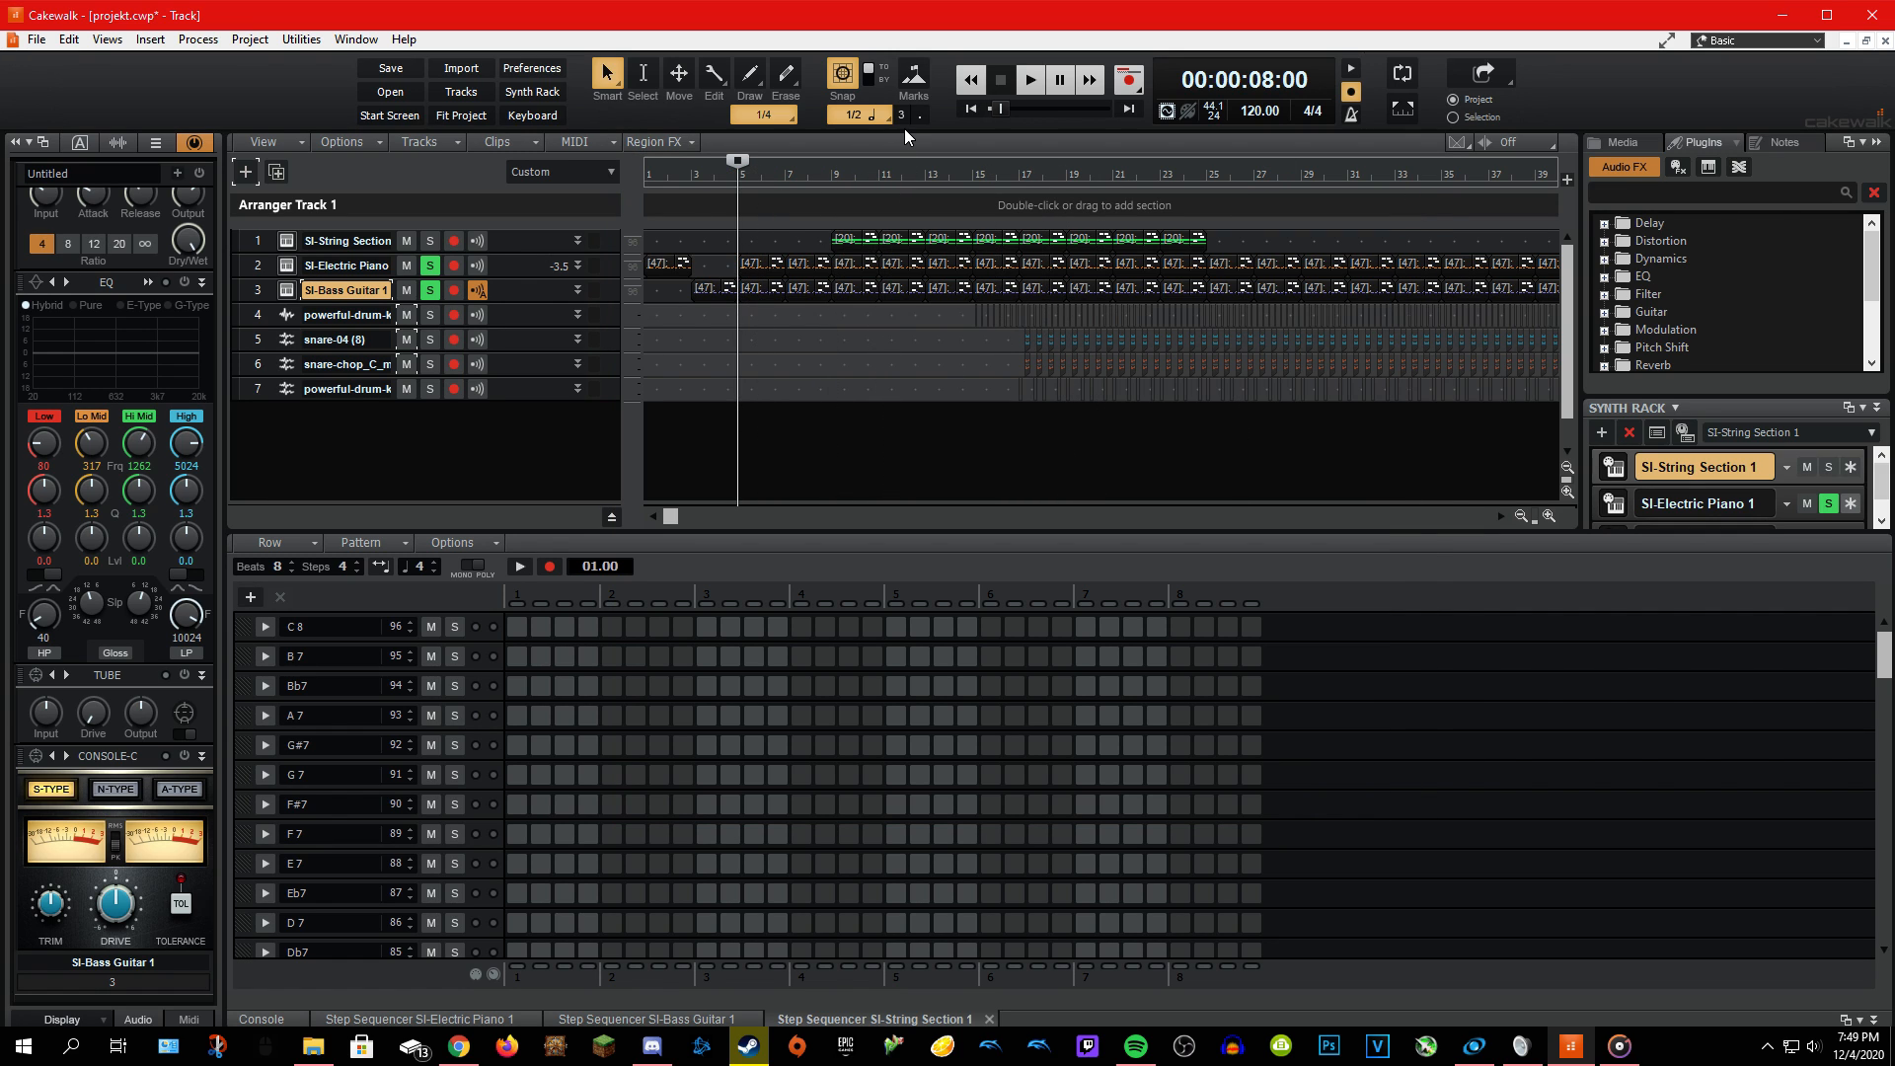
key("space")
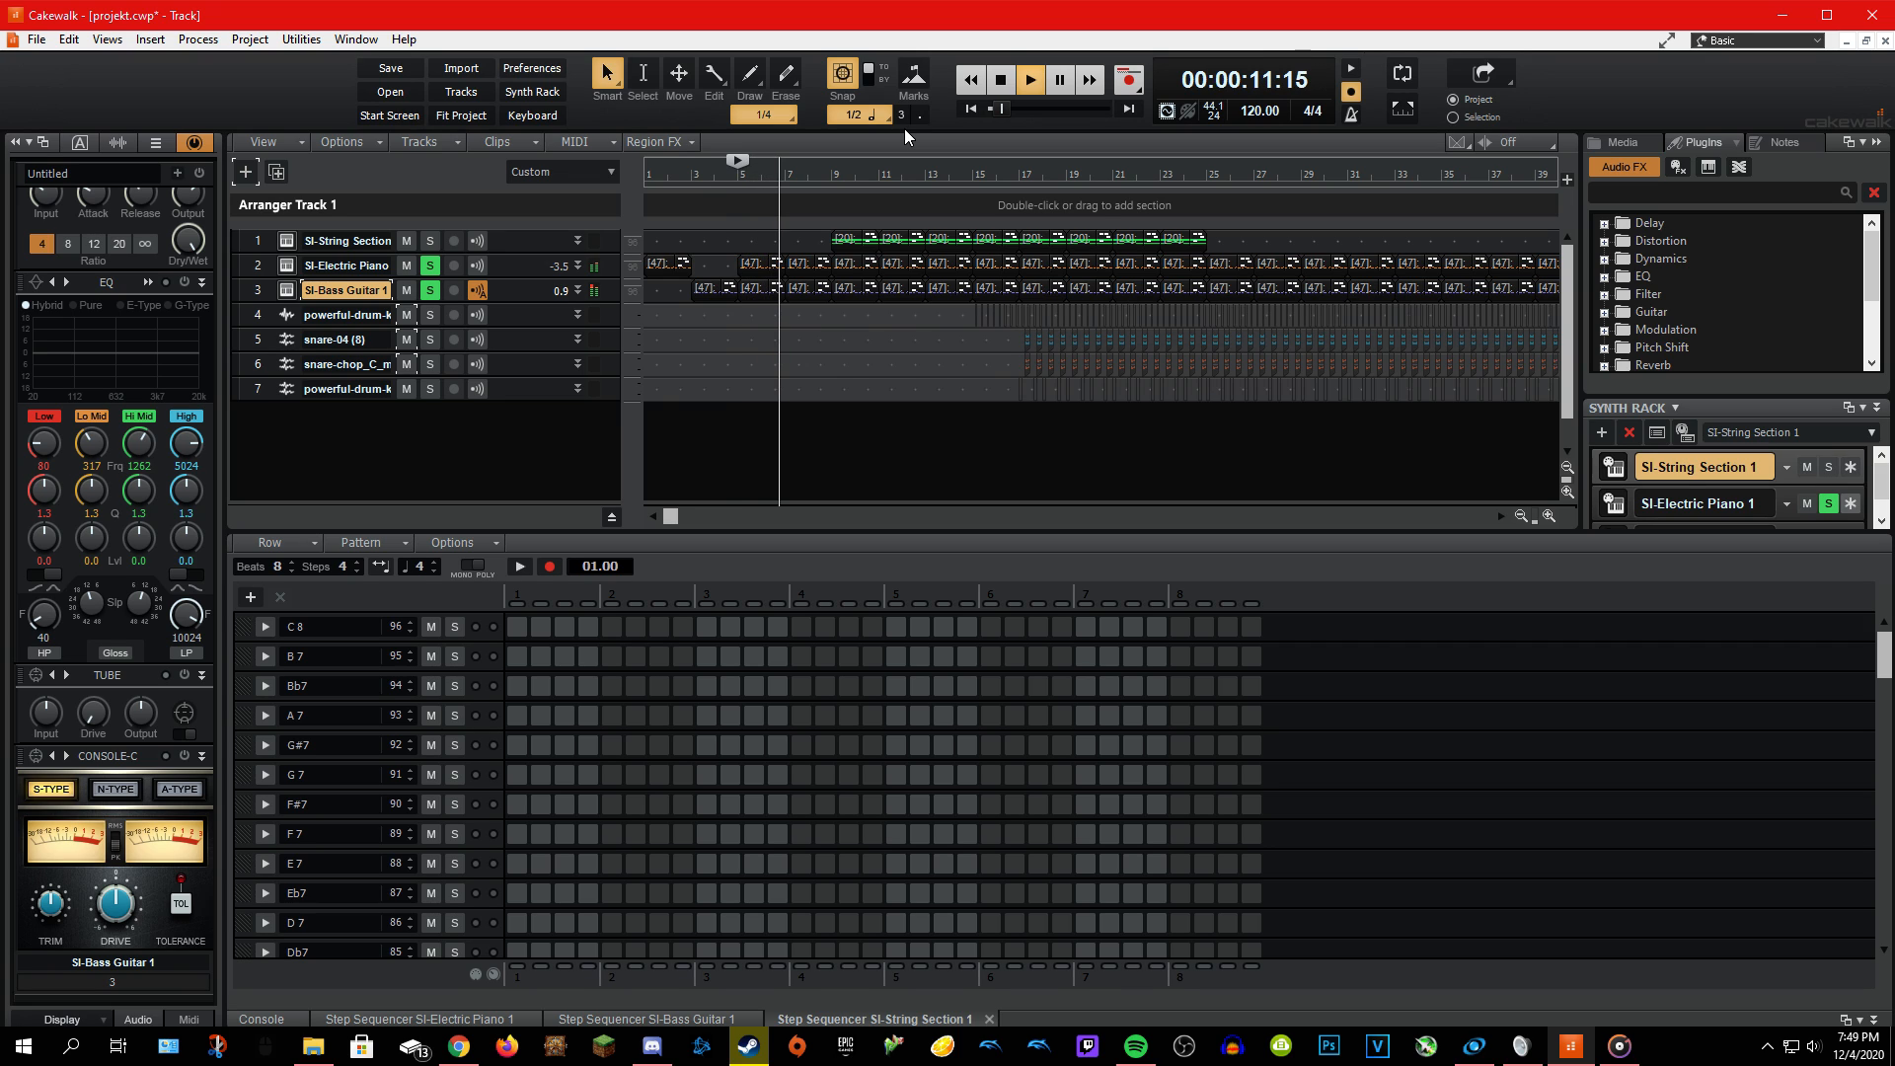
key("space")
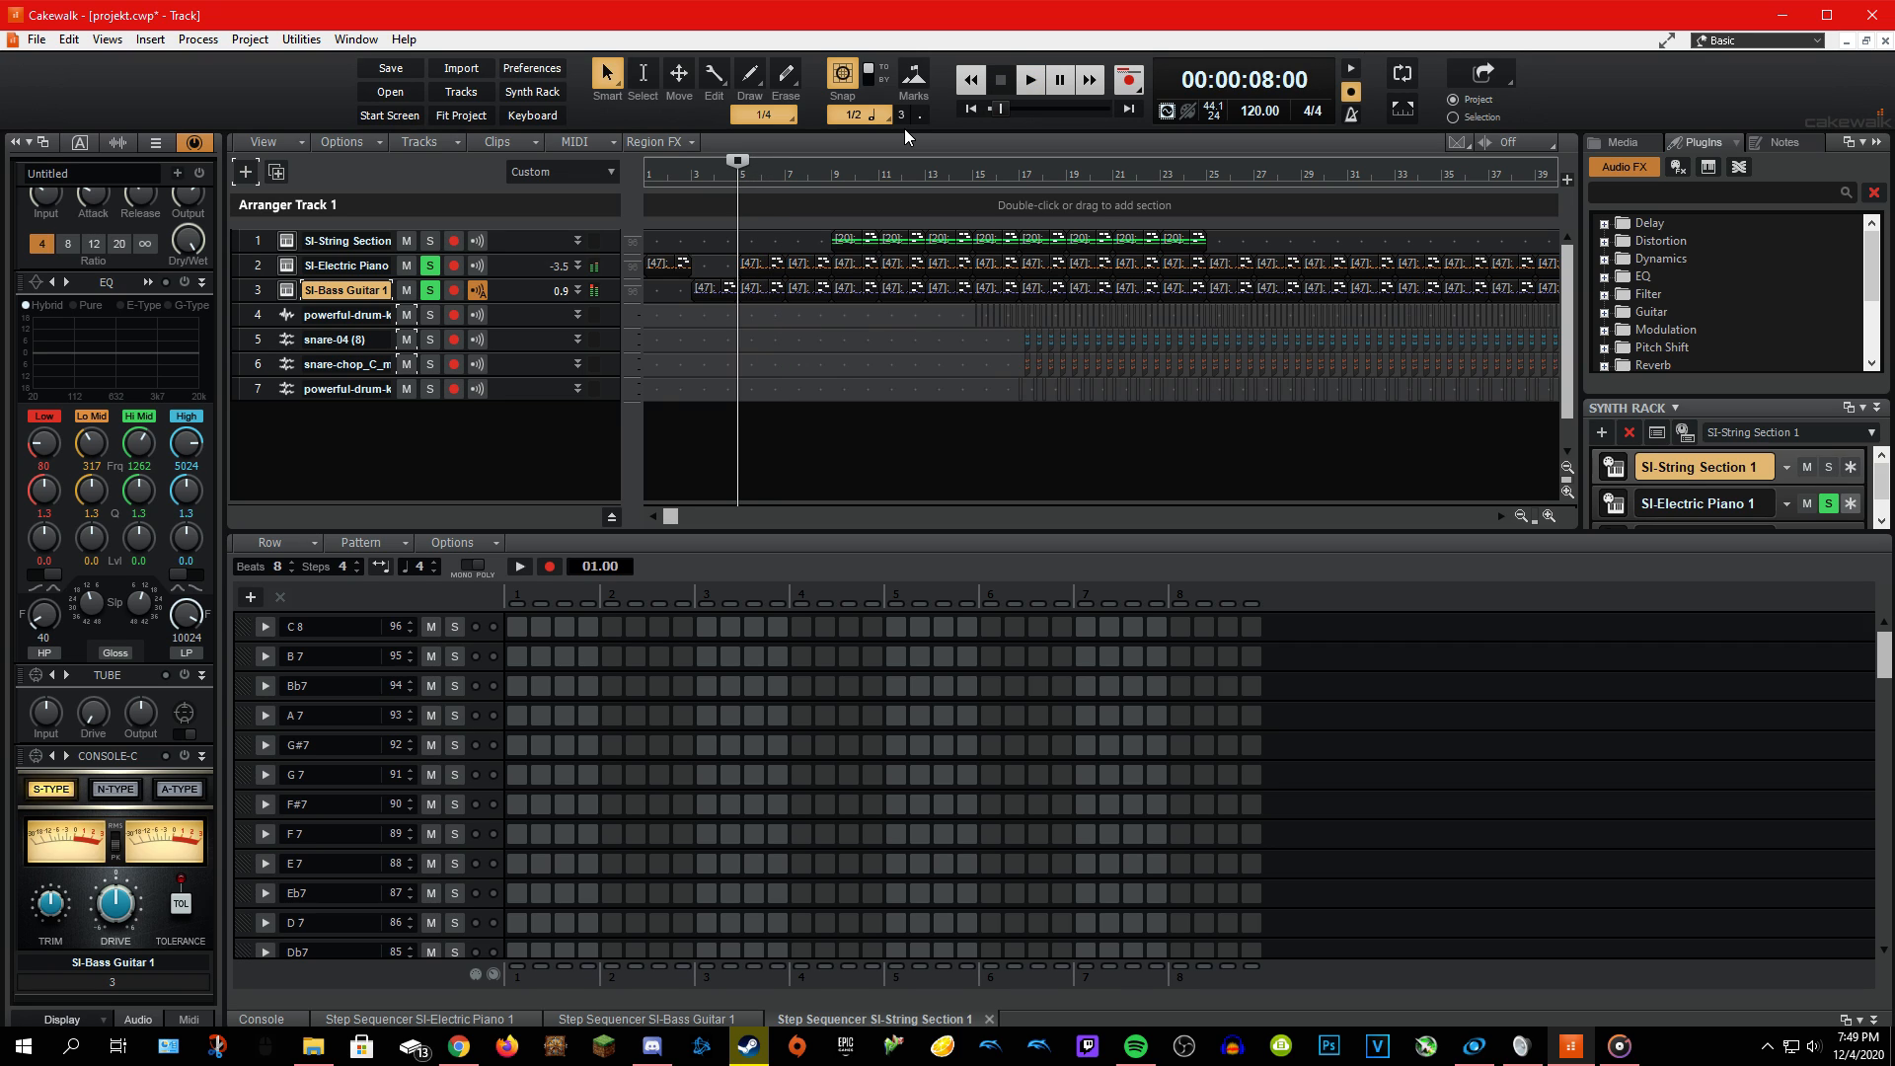
left_click(693, 405)
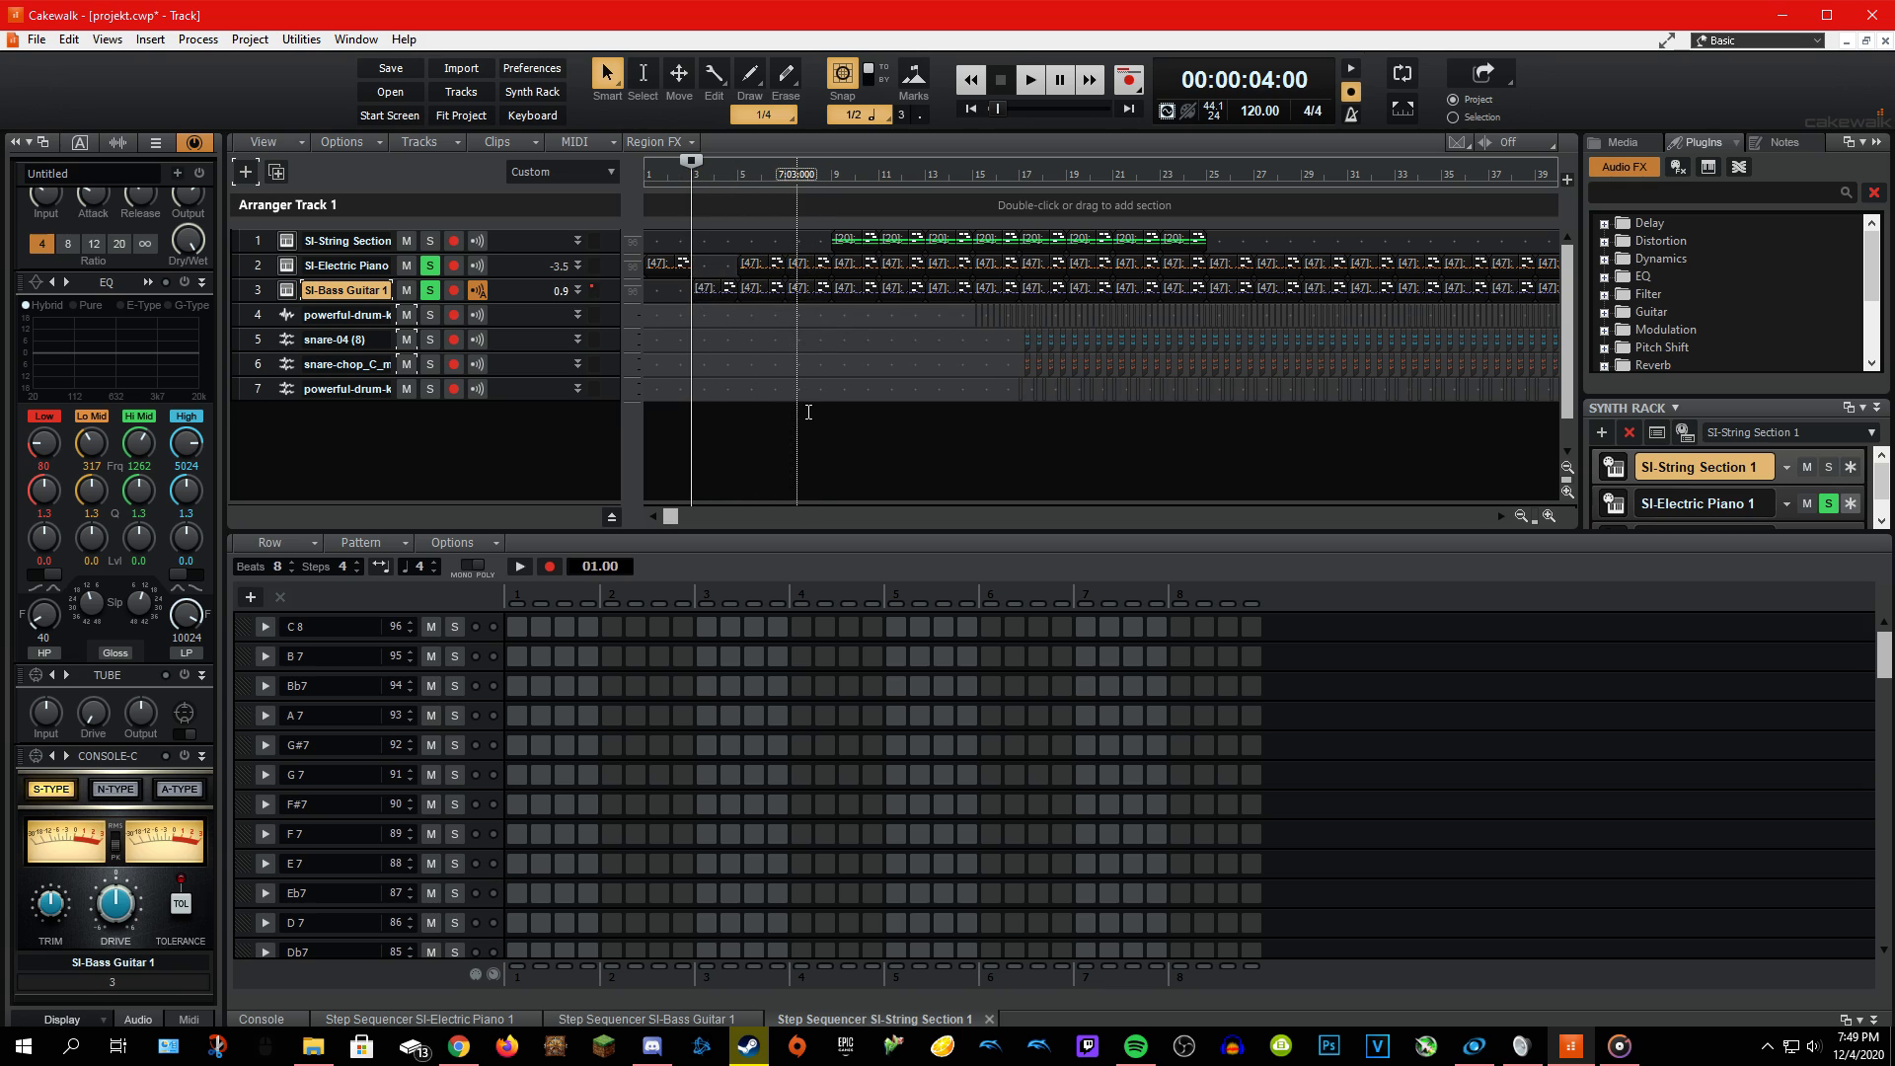
key("space")
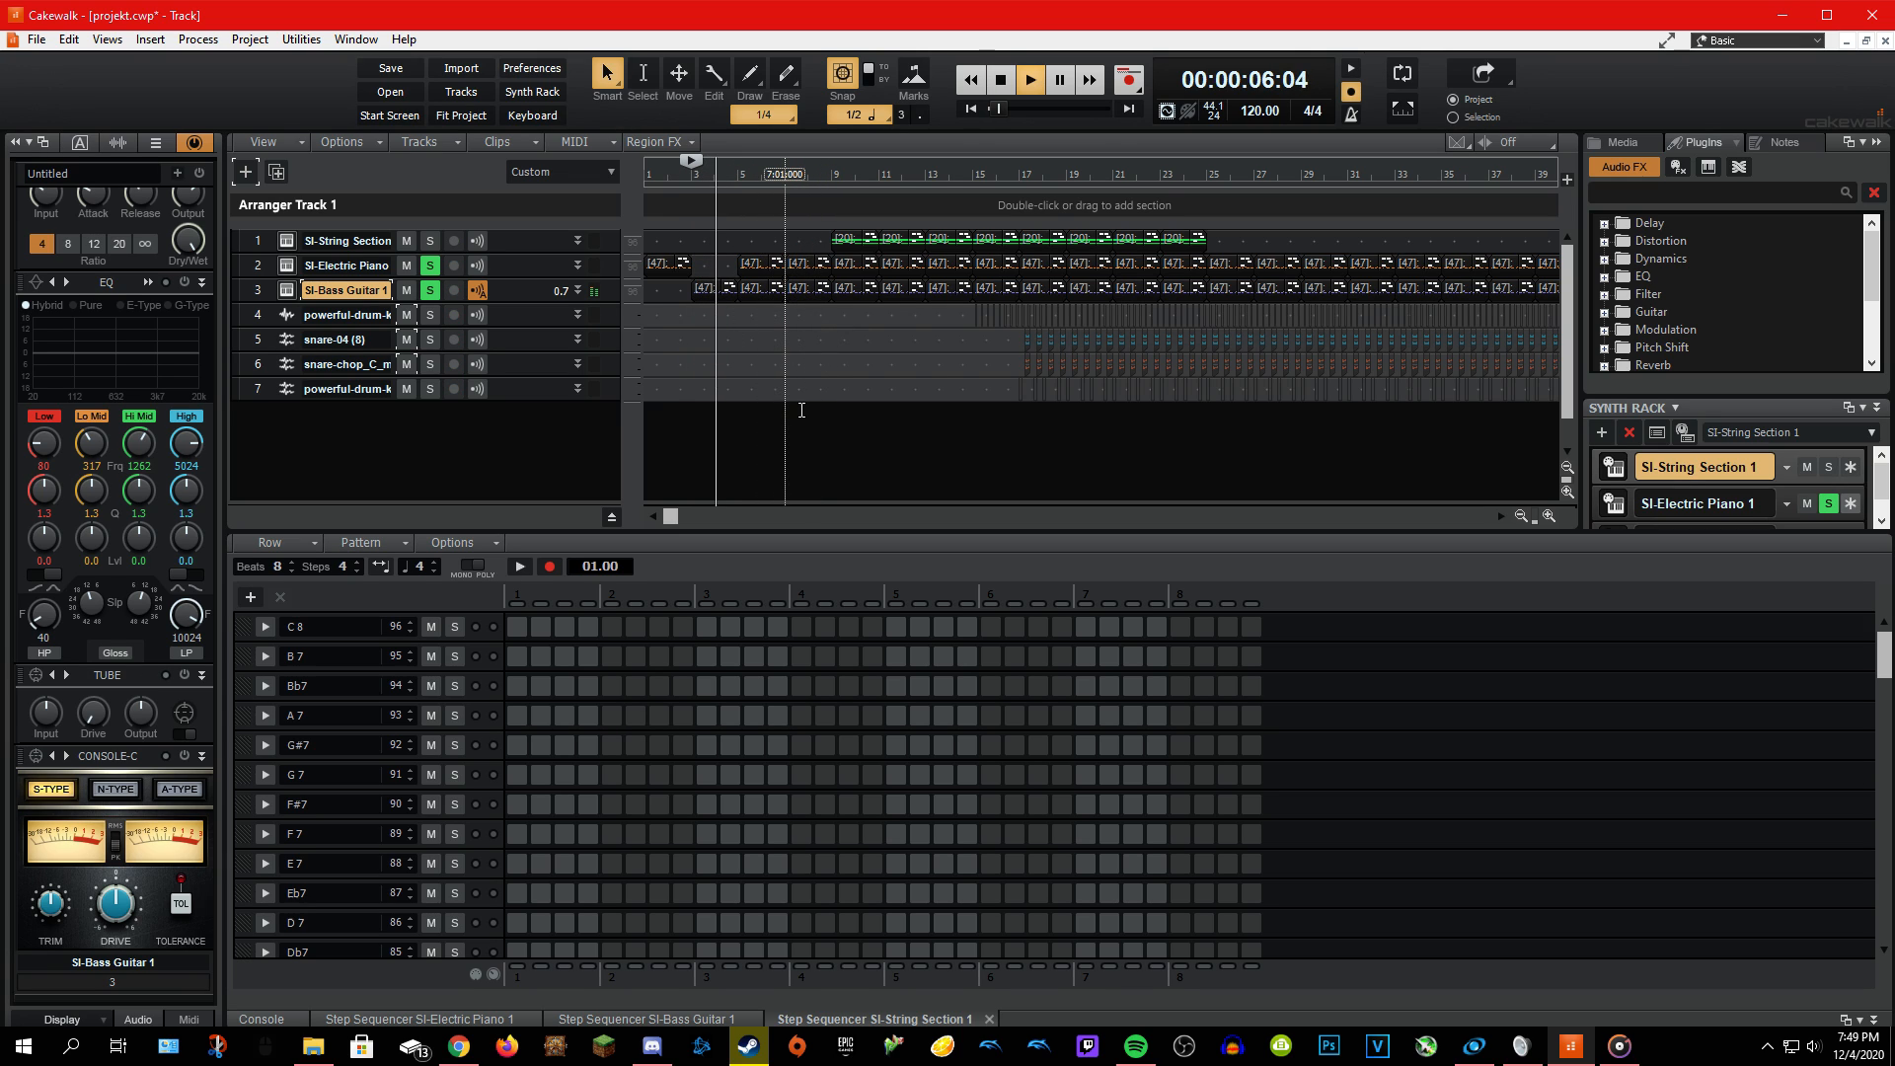
key("space")
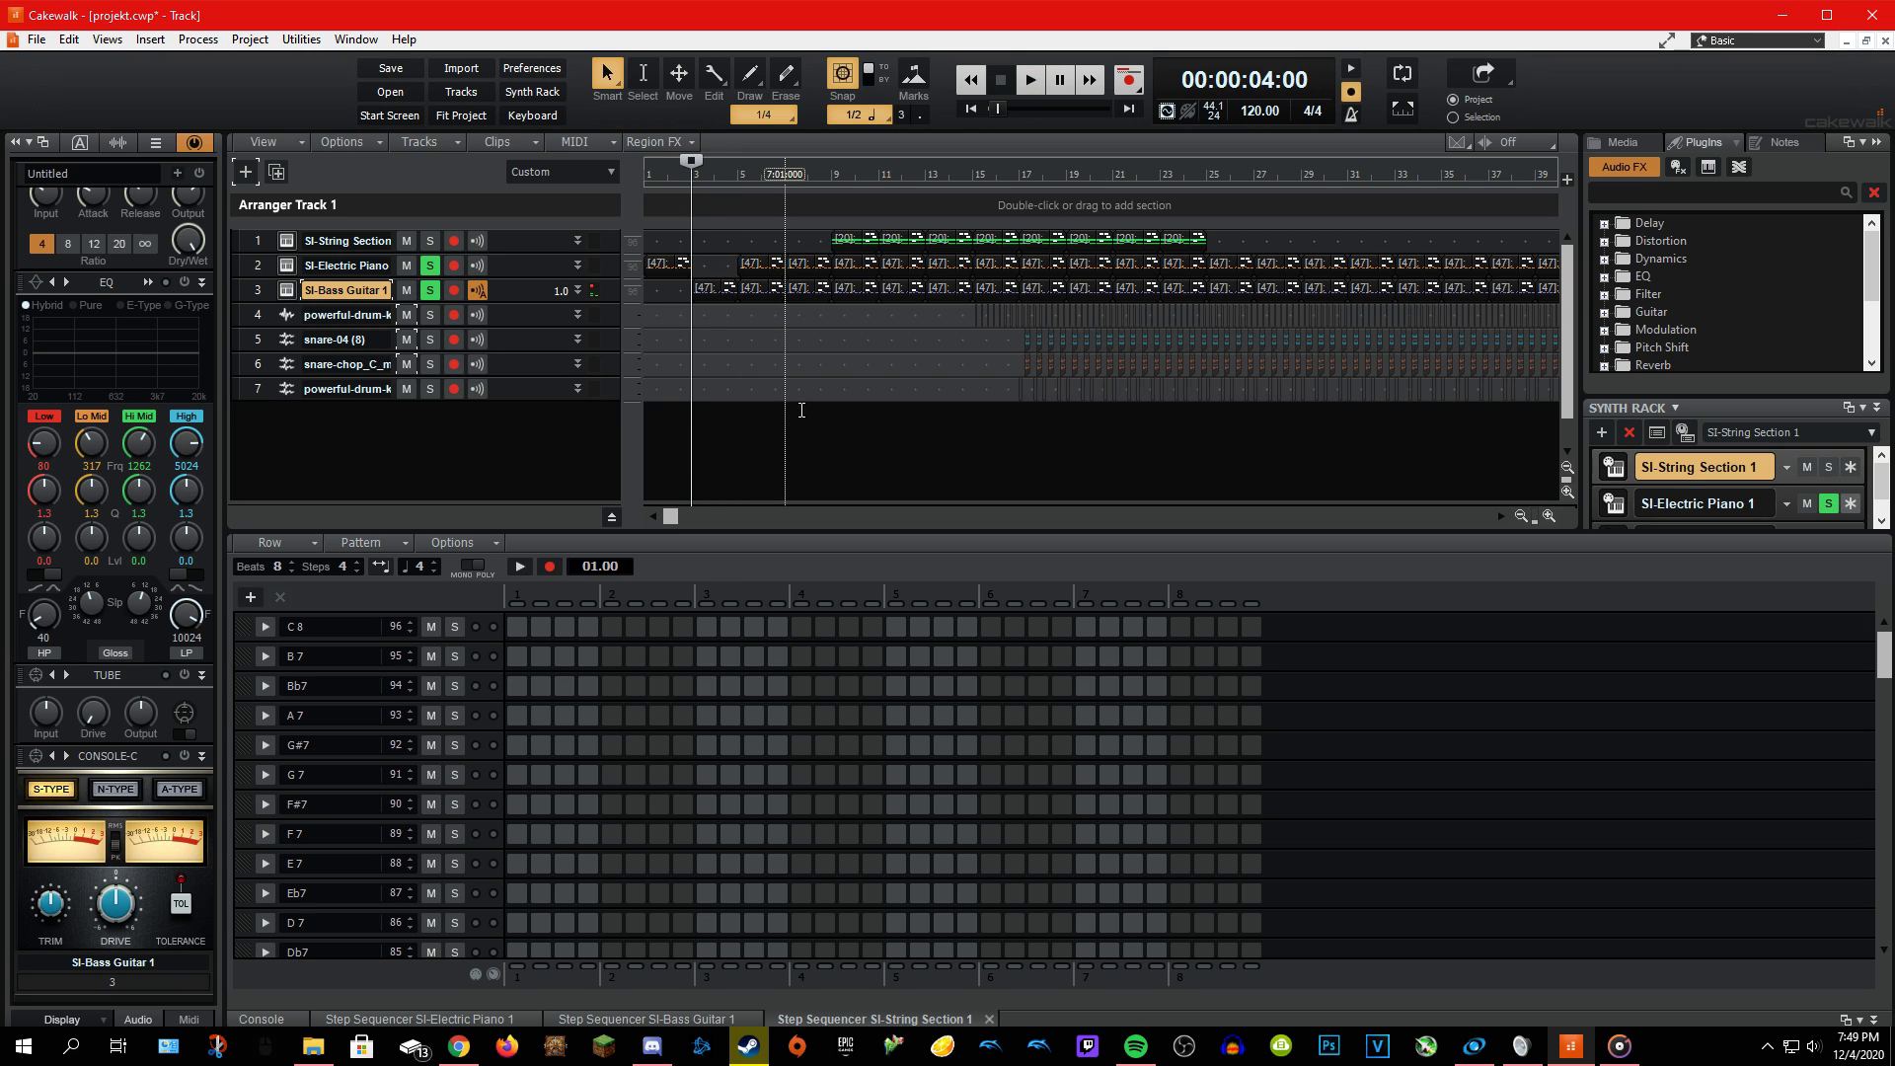
Unsolo the electric piano and bass tracks, and examine the string section's step sequencer notes on rows G 6 to A 6.
left_click(430, 292)
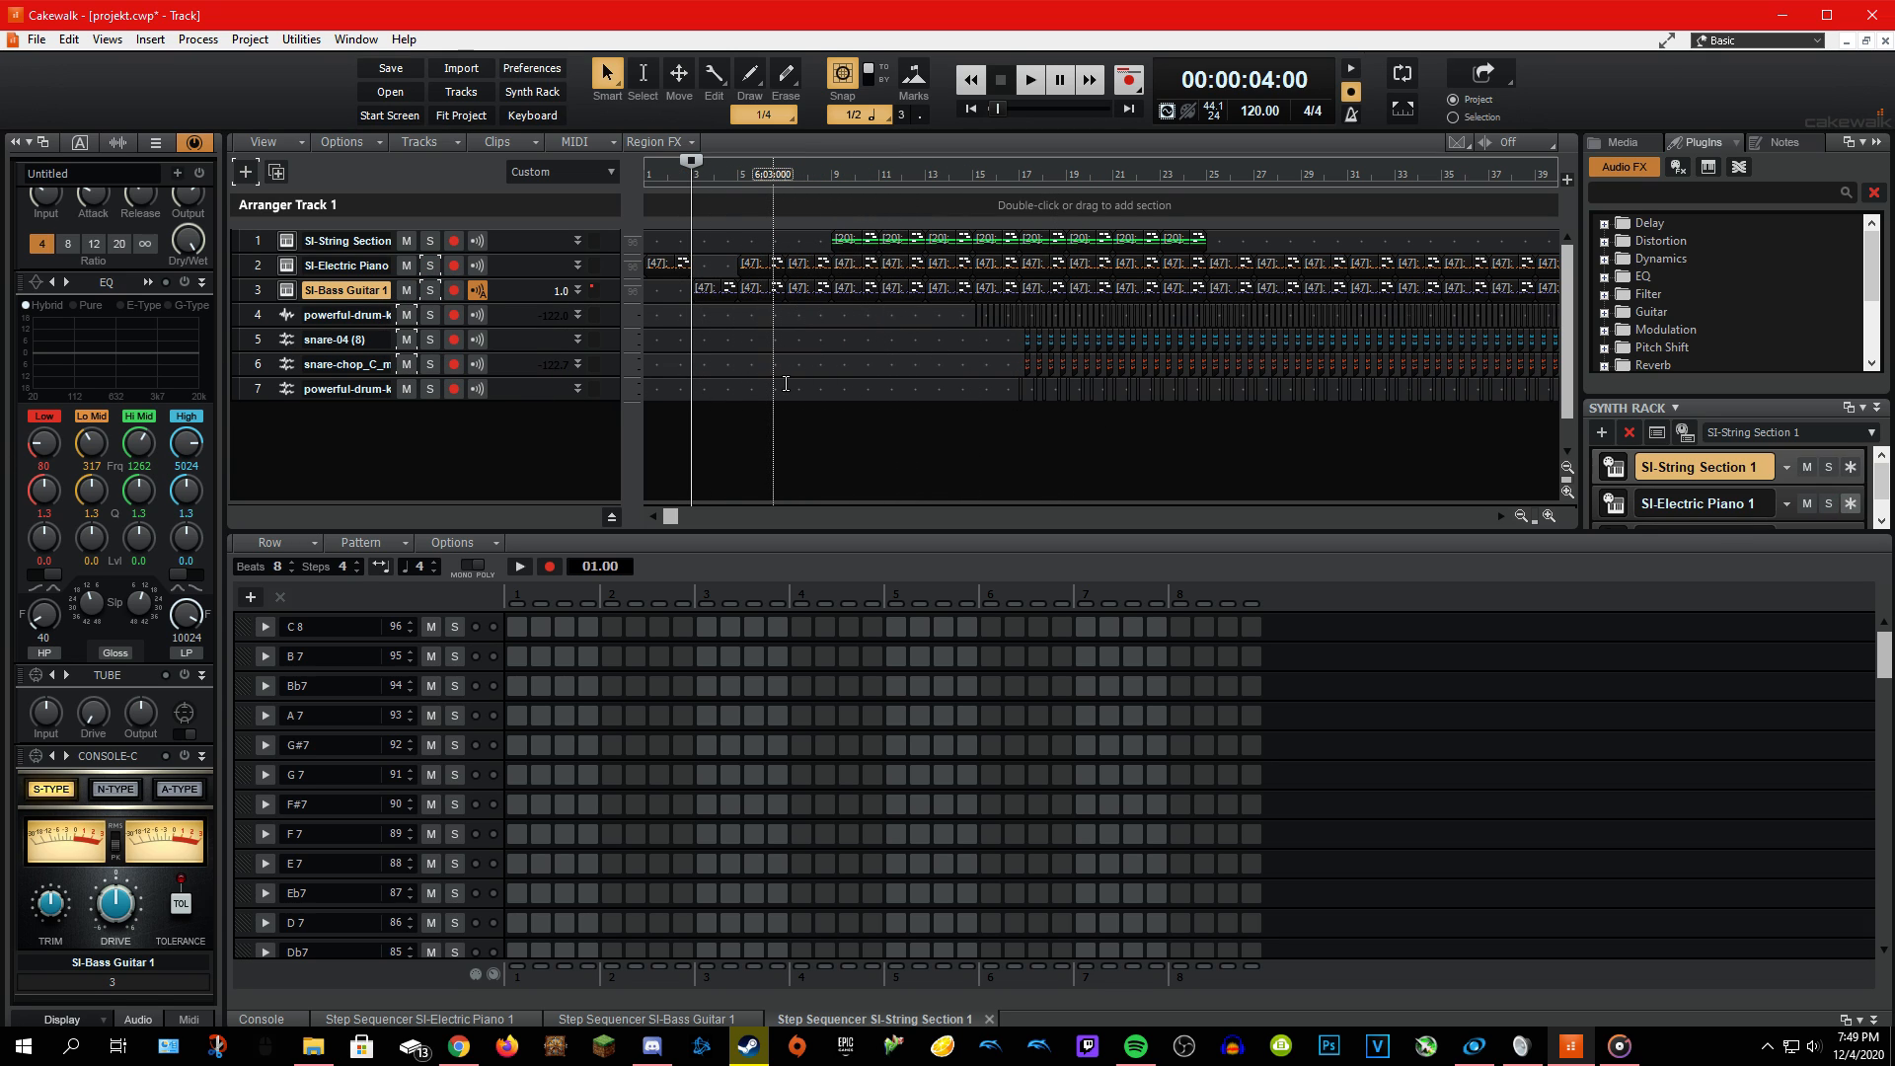
left_click(785, 454)
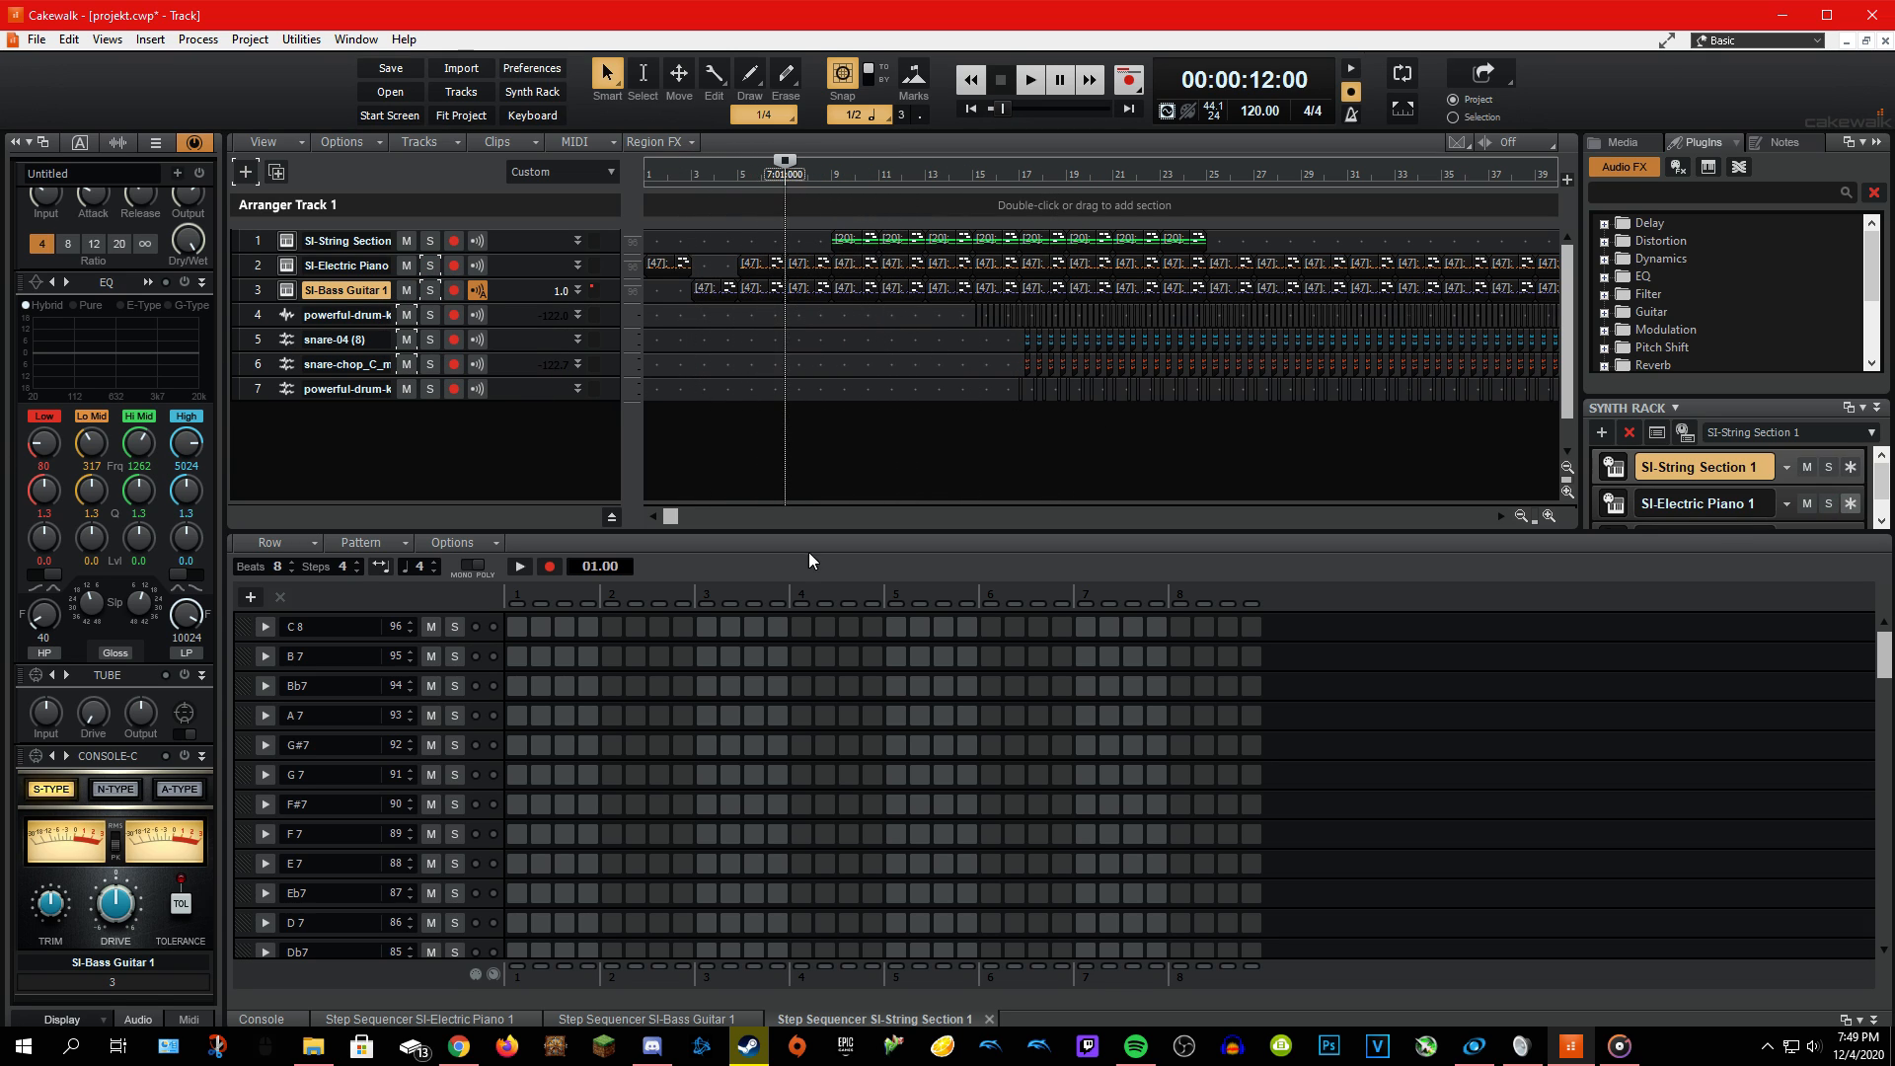
left_click(702, 1021)
left_click(798, 1018)
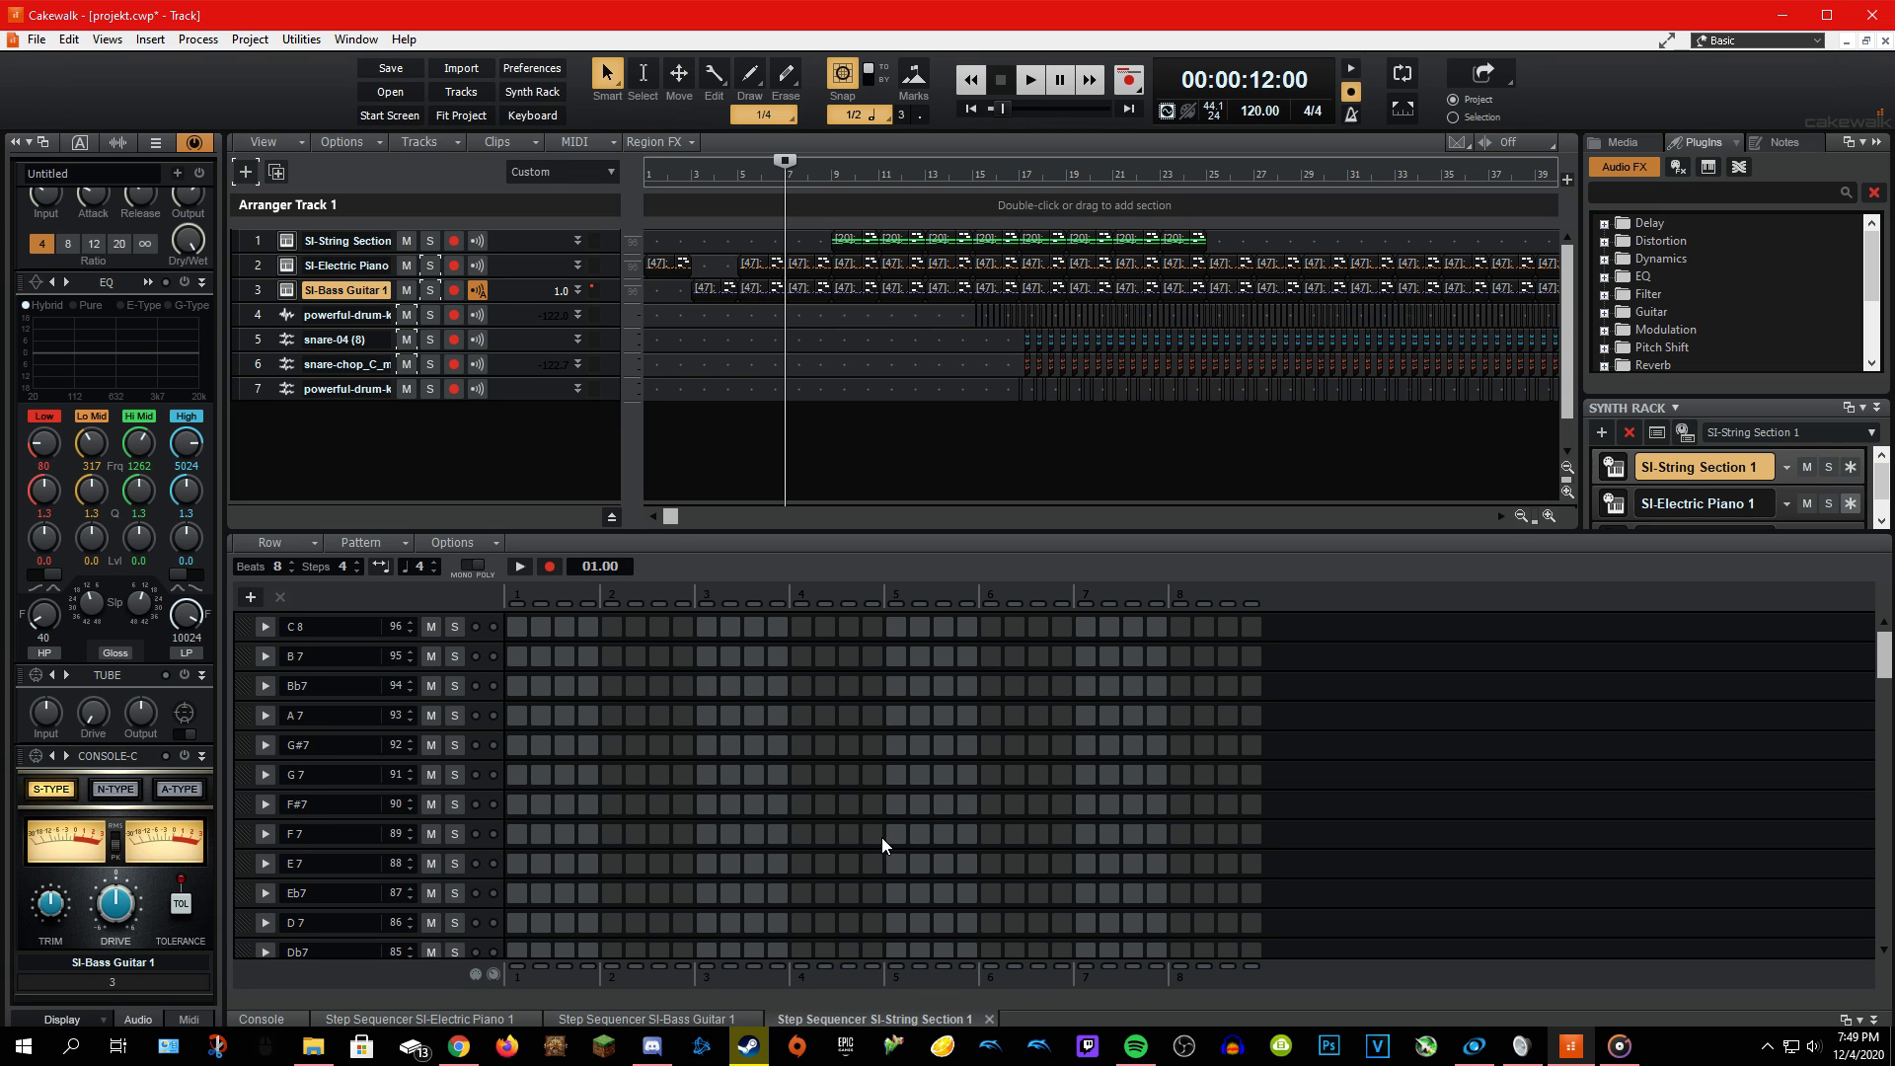
mouse_move(1886, 686)
left_mouse_down()
mouse_move(1885, 894)
mouse_move(1885, 719)
left_mouse_up()
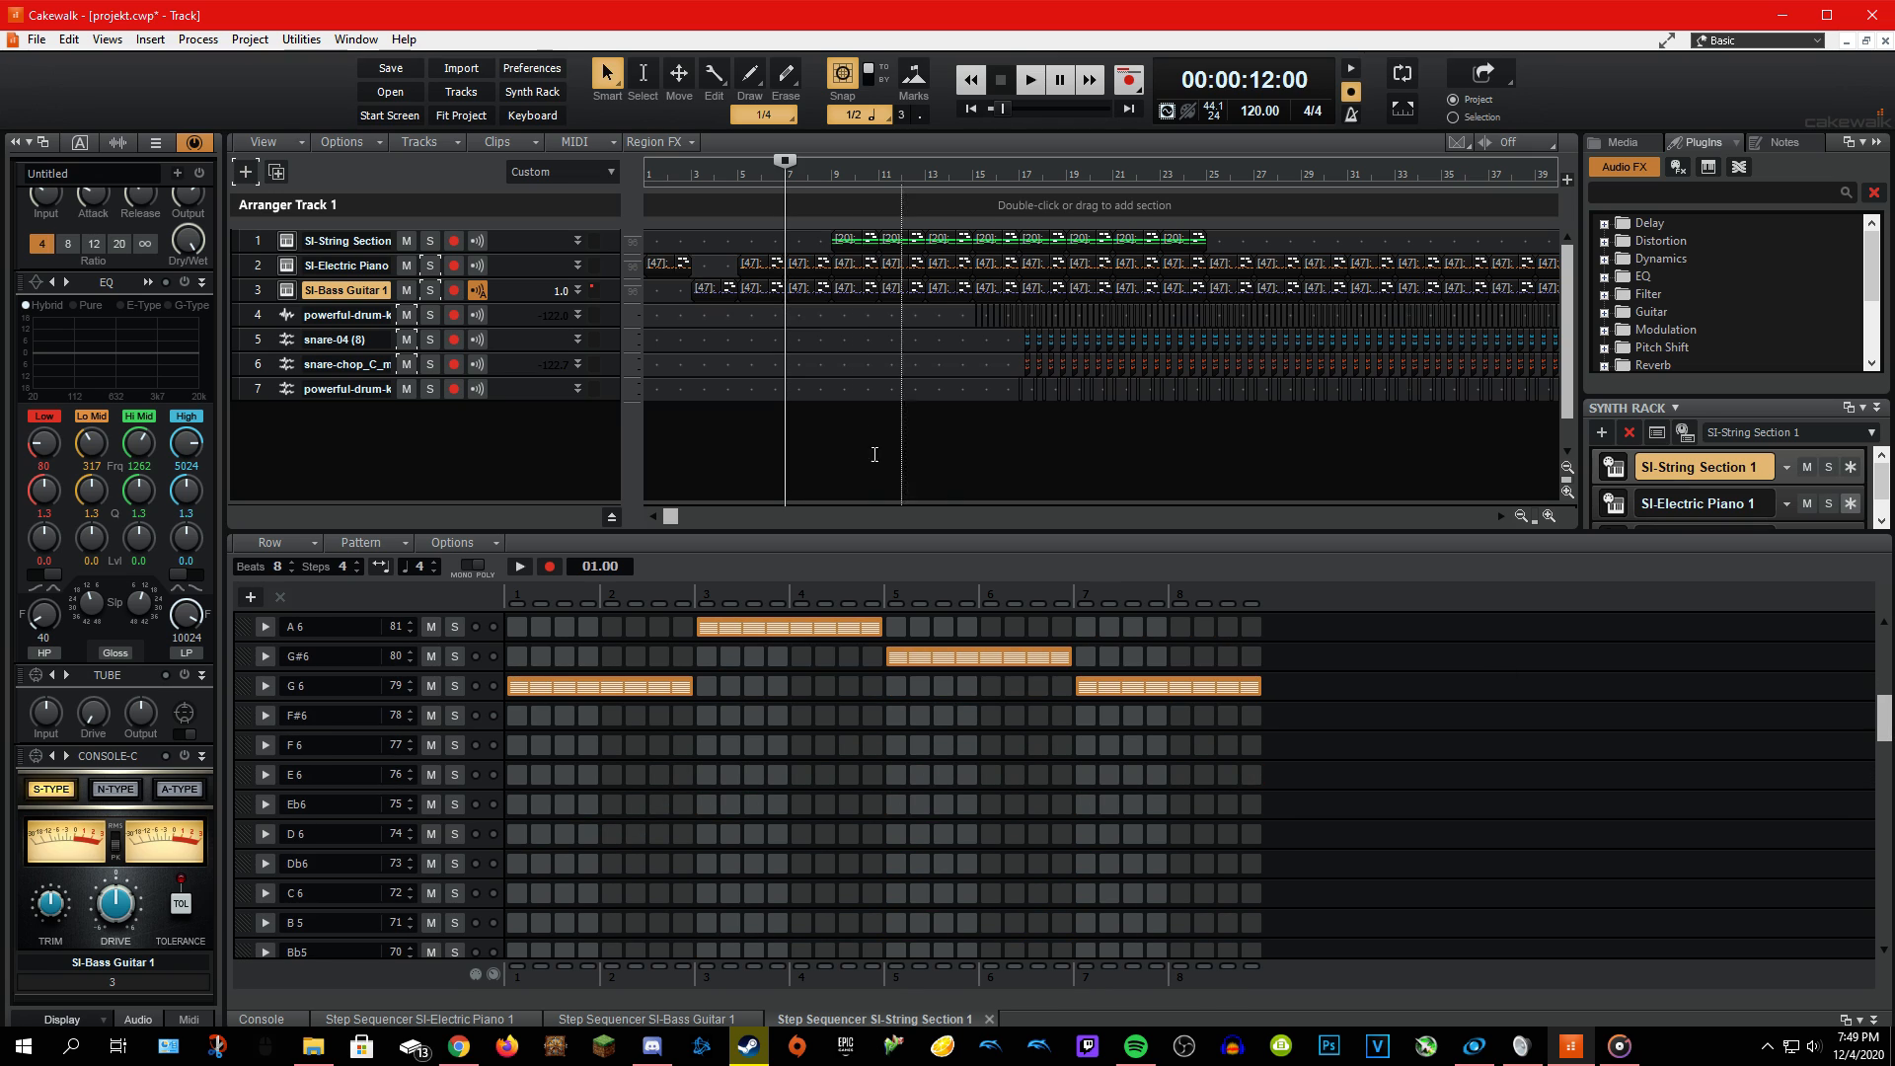
Select the bass guitar clip at measure 7 and show its notes below C 4 in the Piano Roll view.
right_click(811, 290)
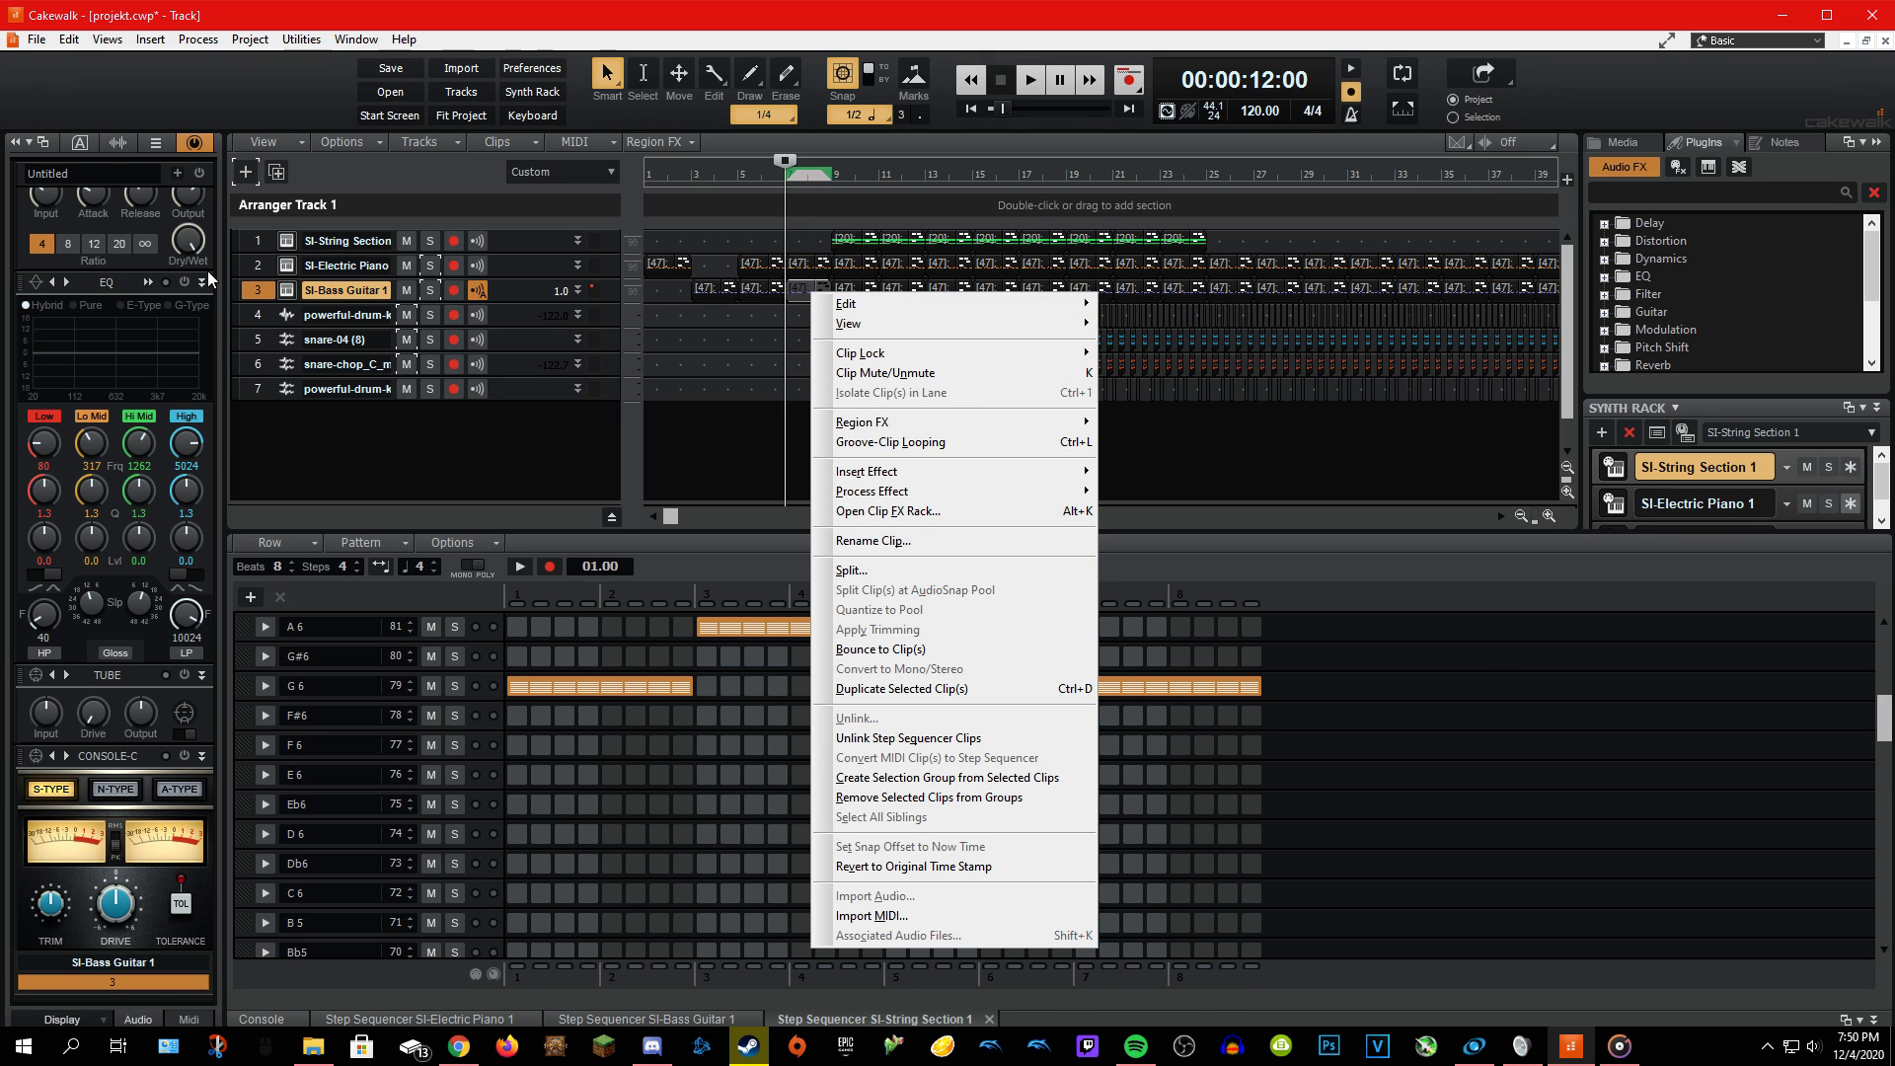
left_click(106, 39)
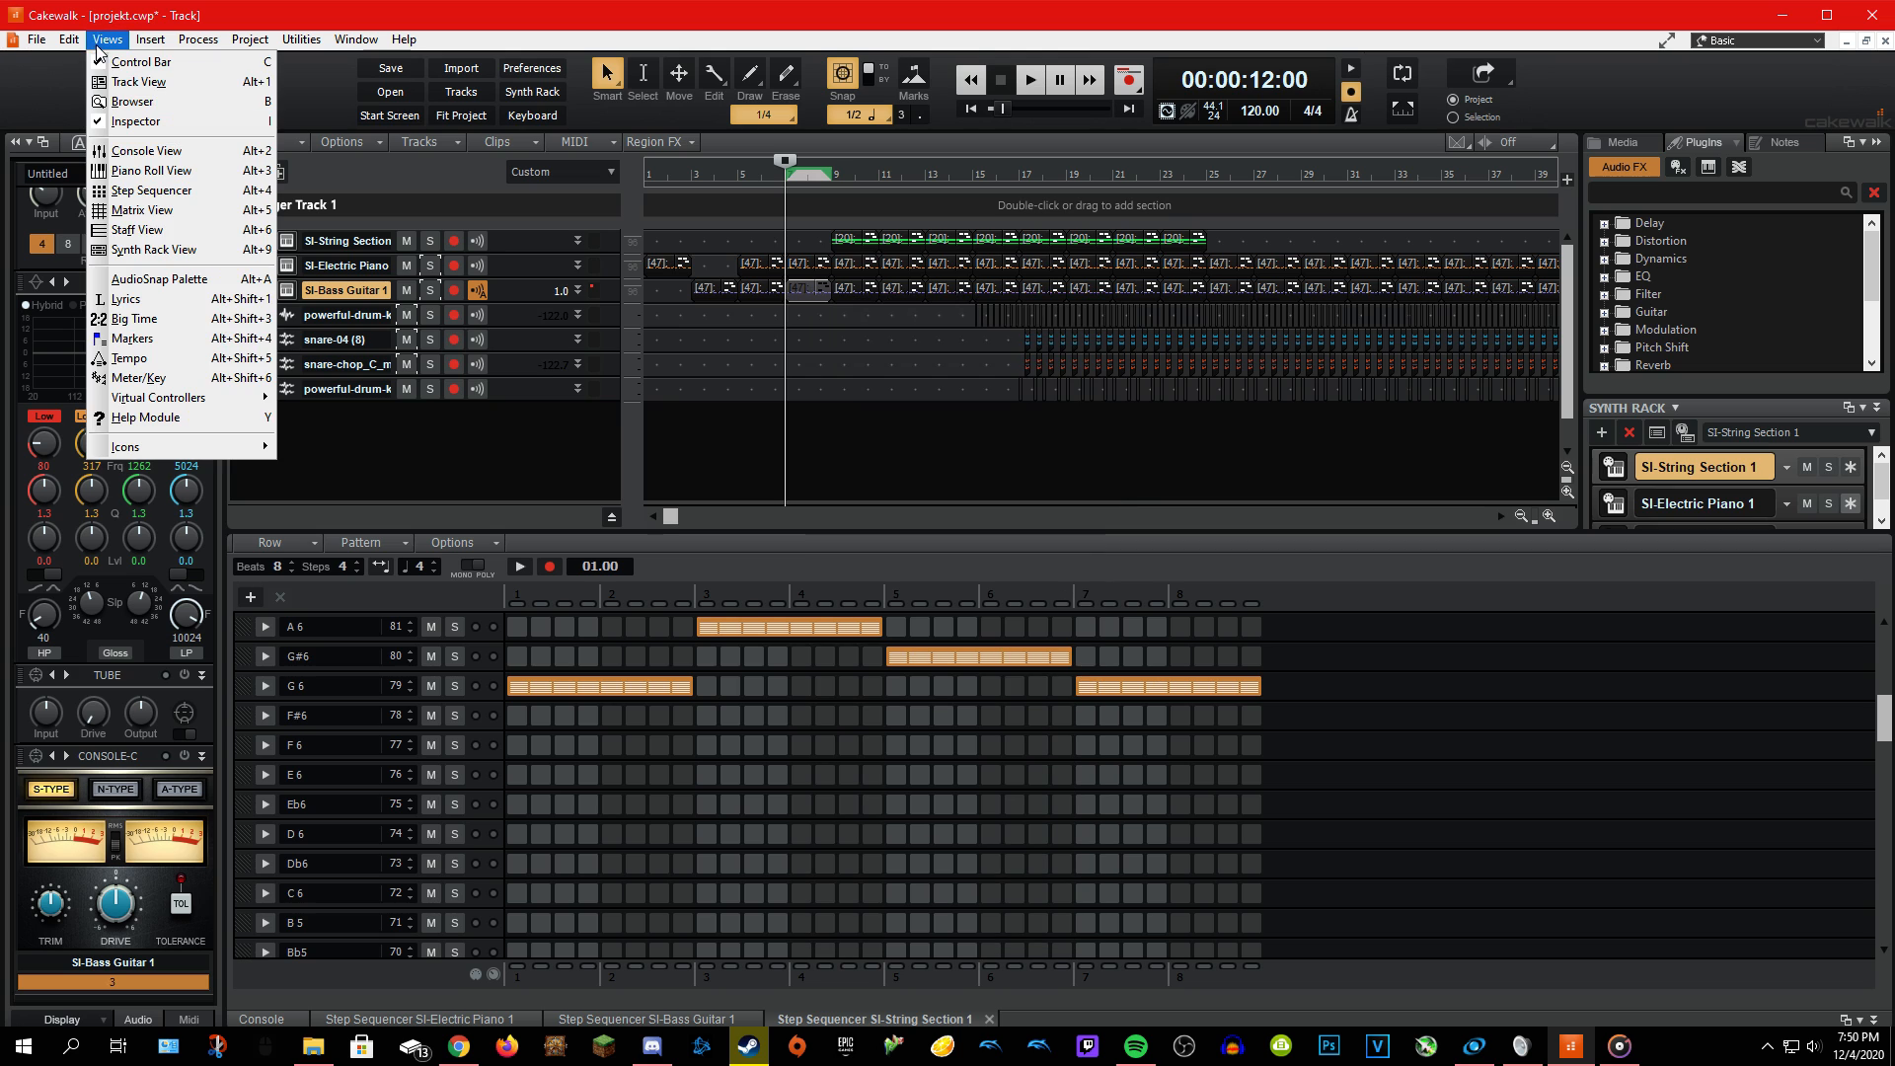
left_click(138, 171)
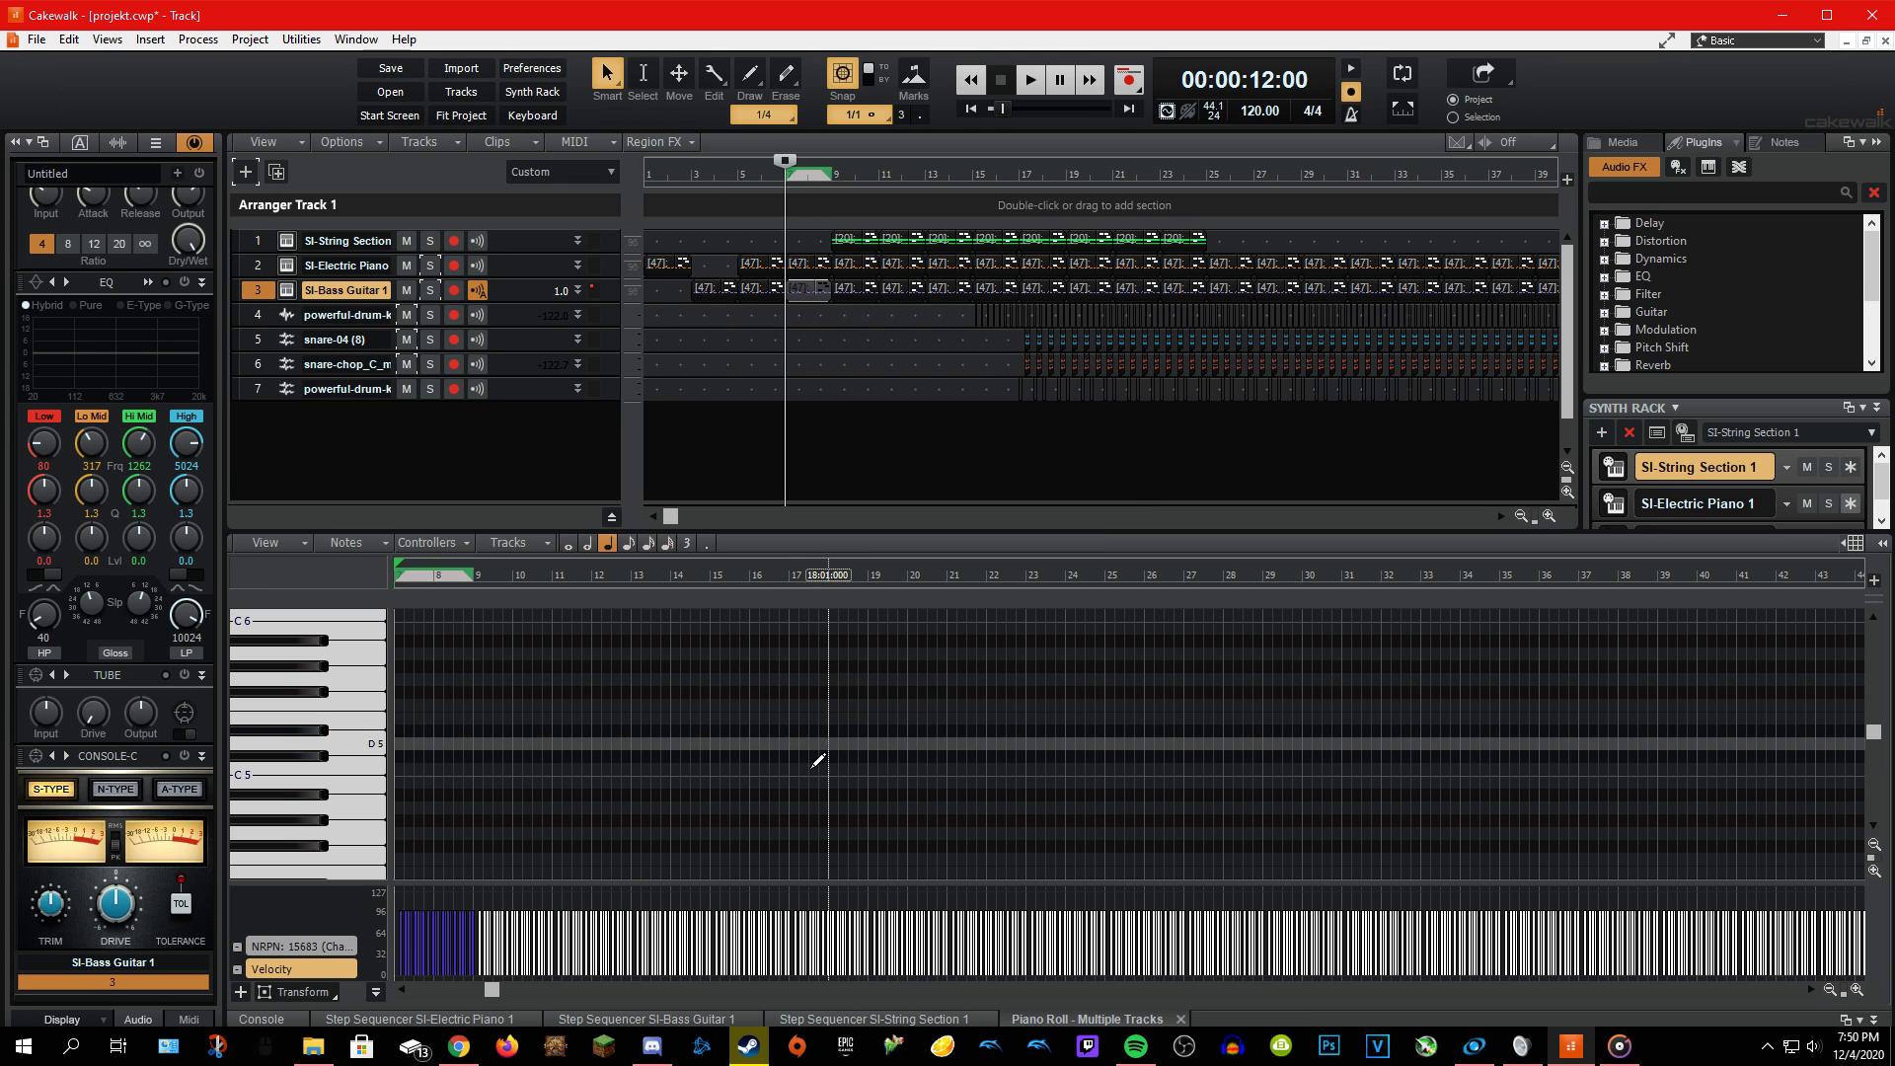
scroll(776, 794, "up", 1)
scroll(774, 791, "down", 5)
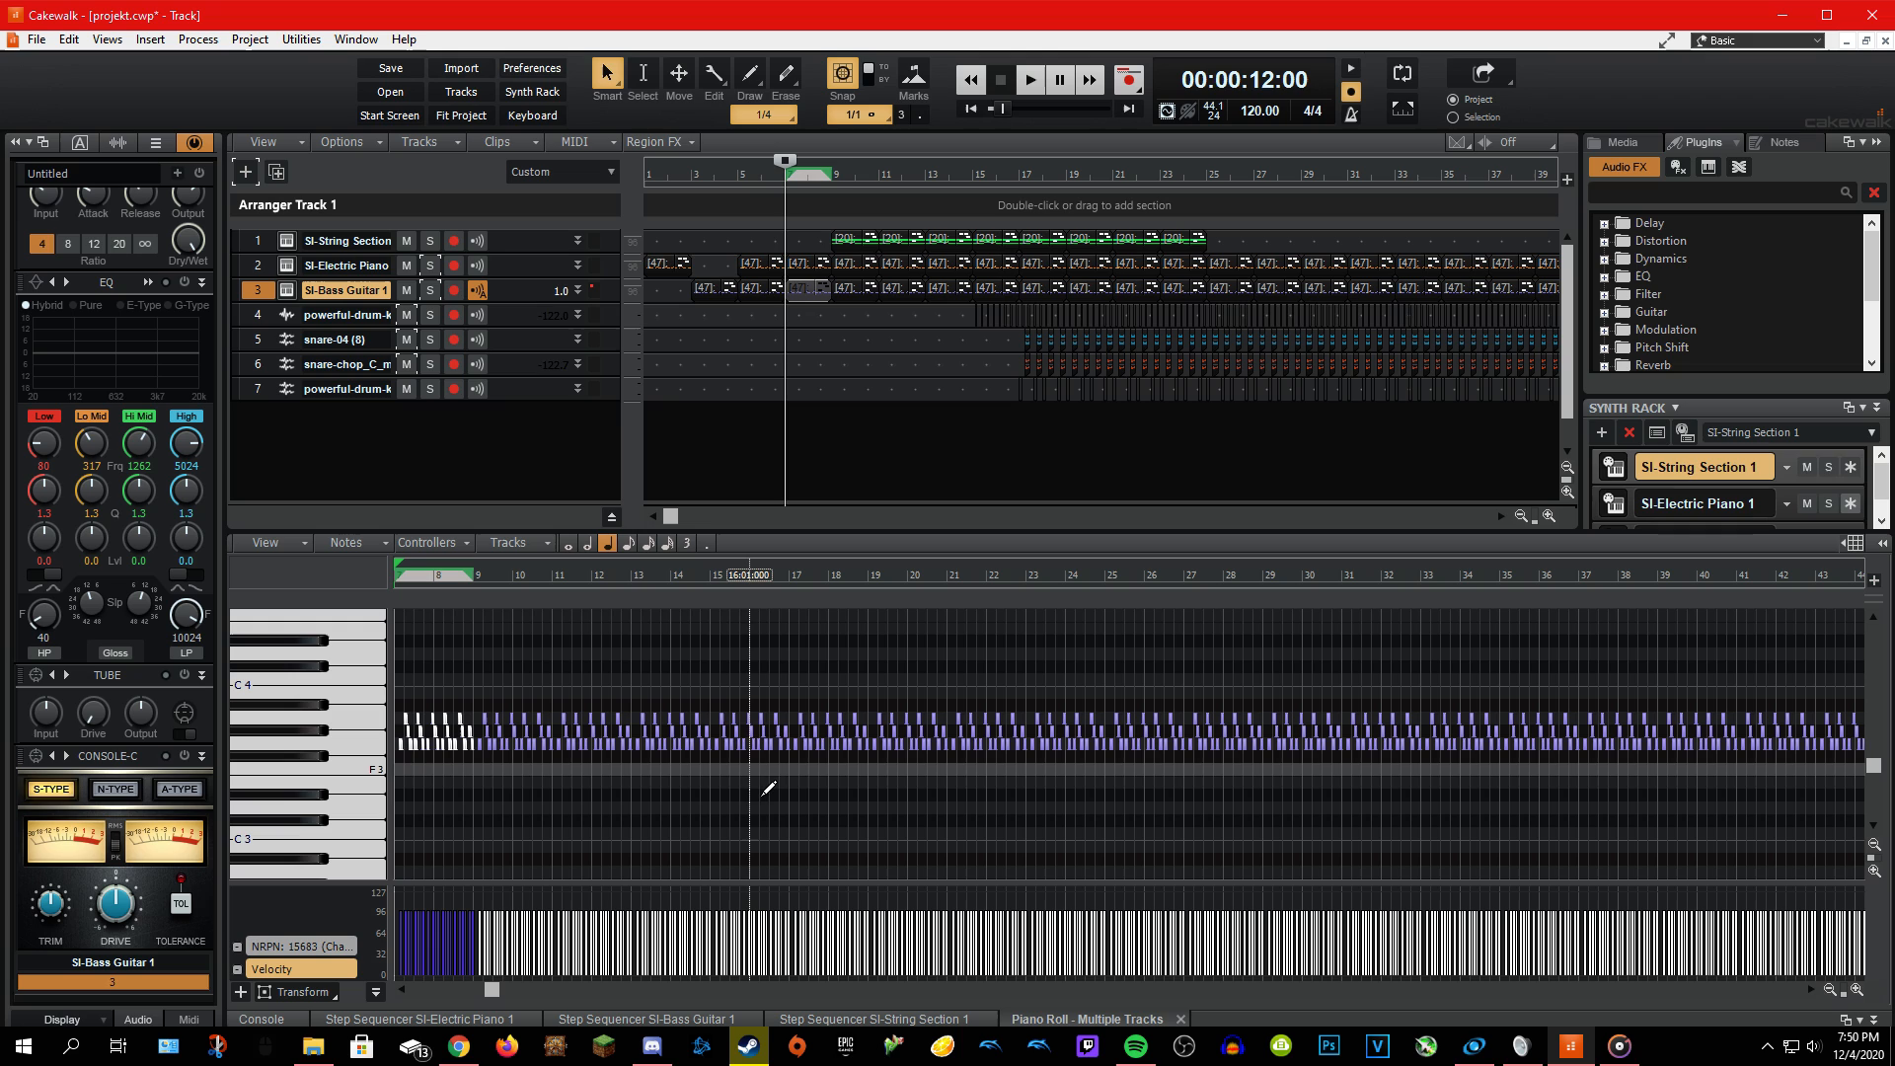
With the Draw tool, add a Bb3 bass note at measure 16, and try a Db4 note above it before removing it.
left_click(749, 75)
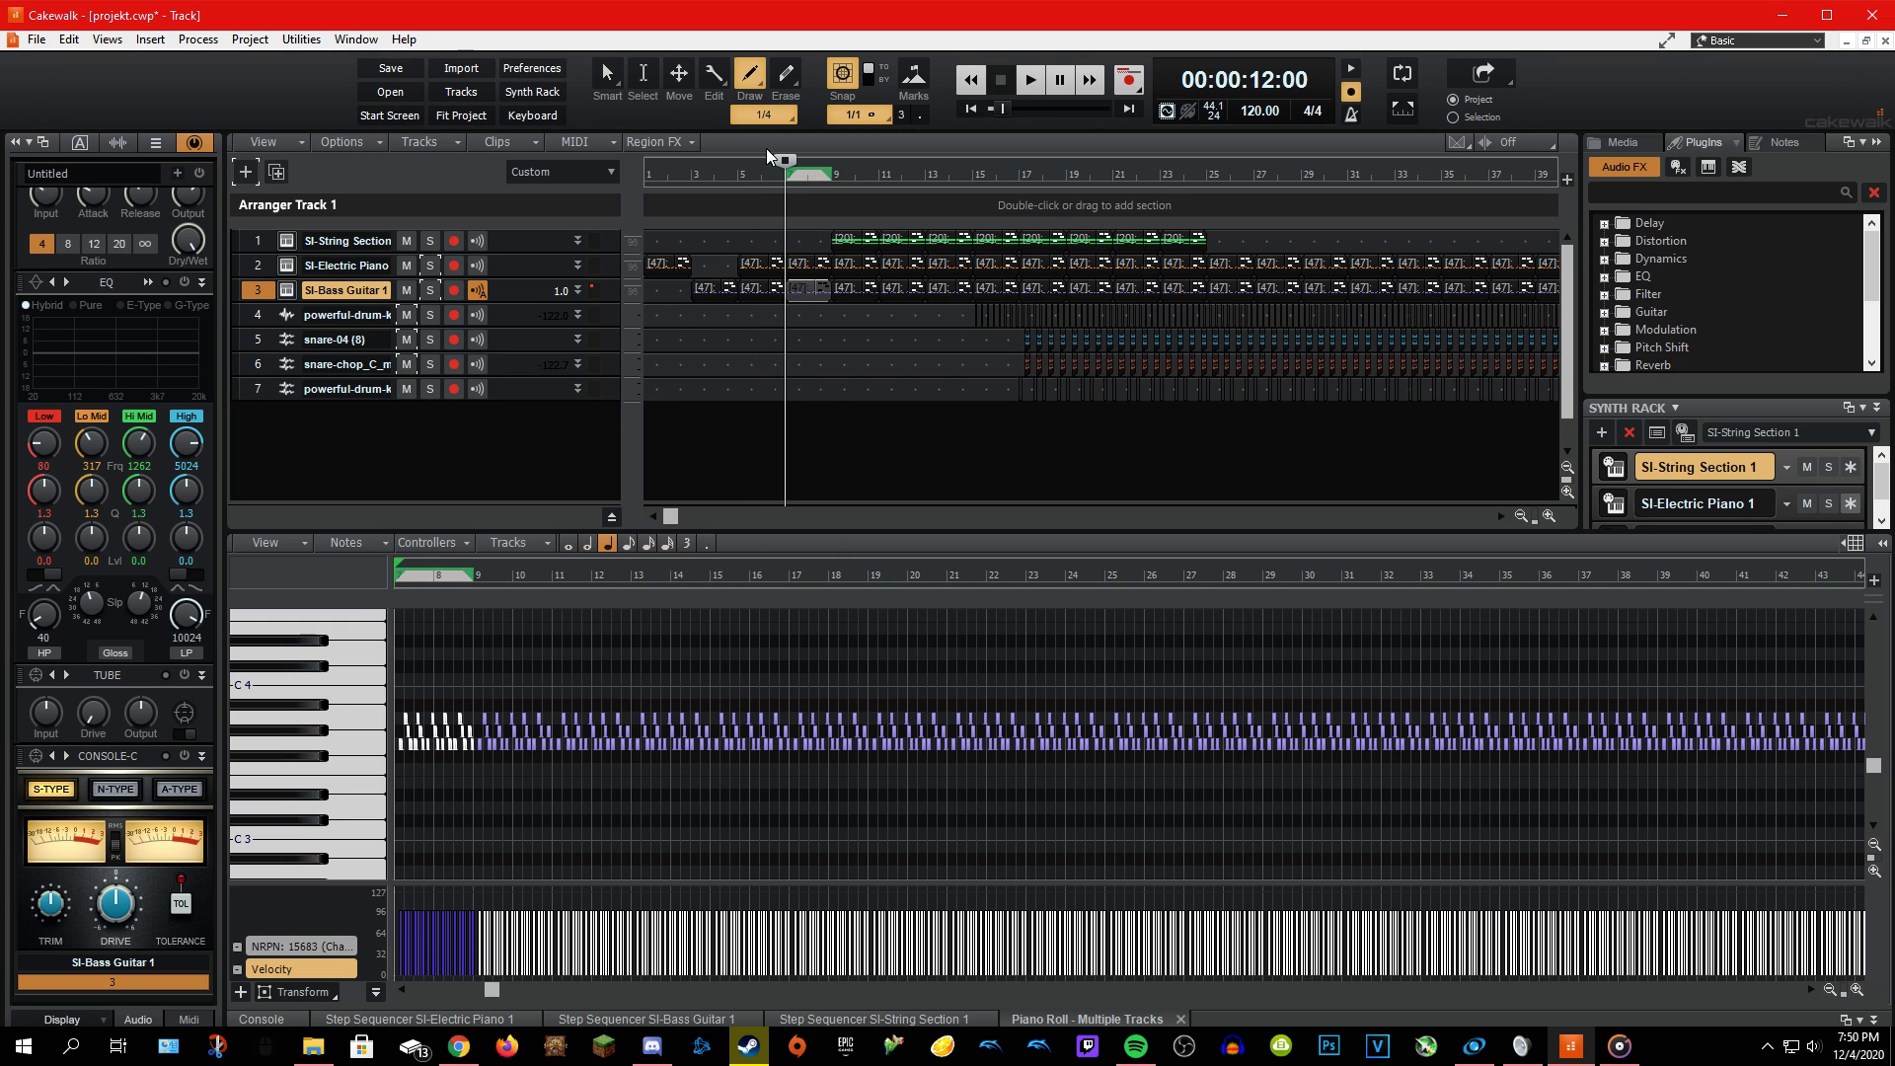
left_click(754, 706)
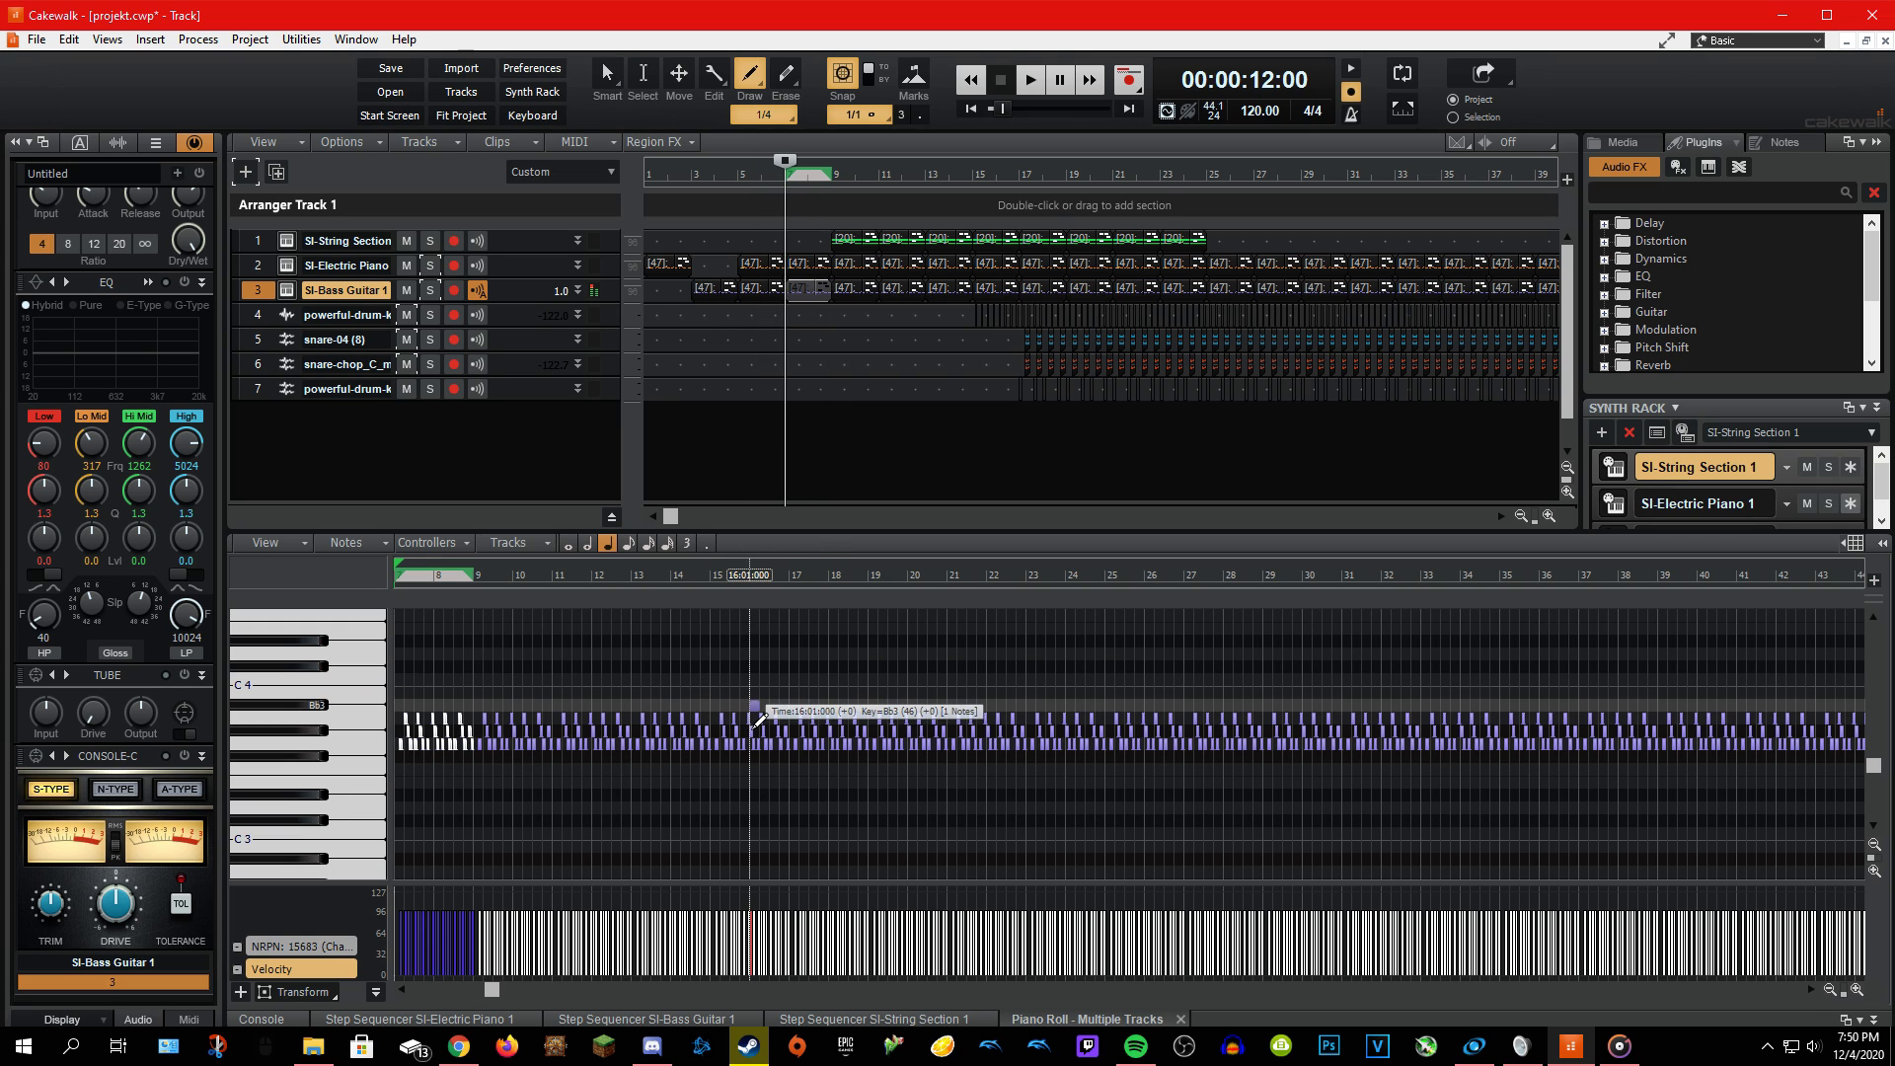
left_click(756, 686)
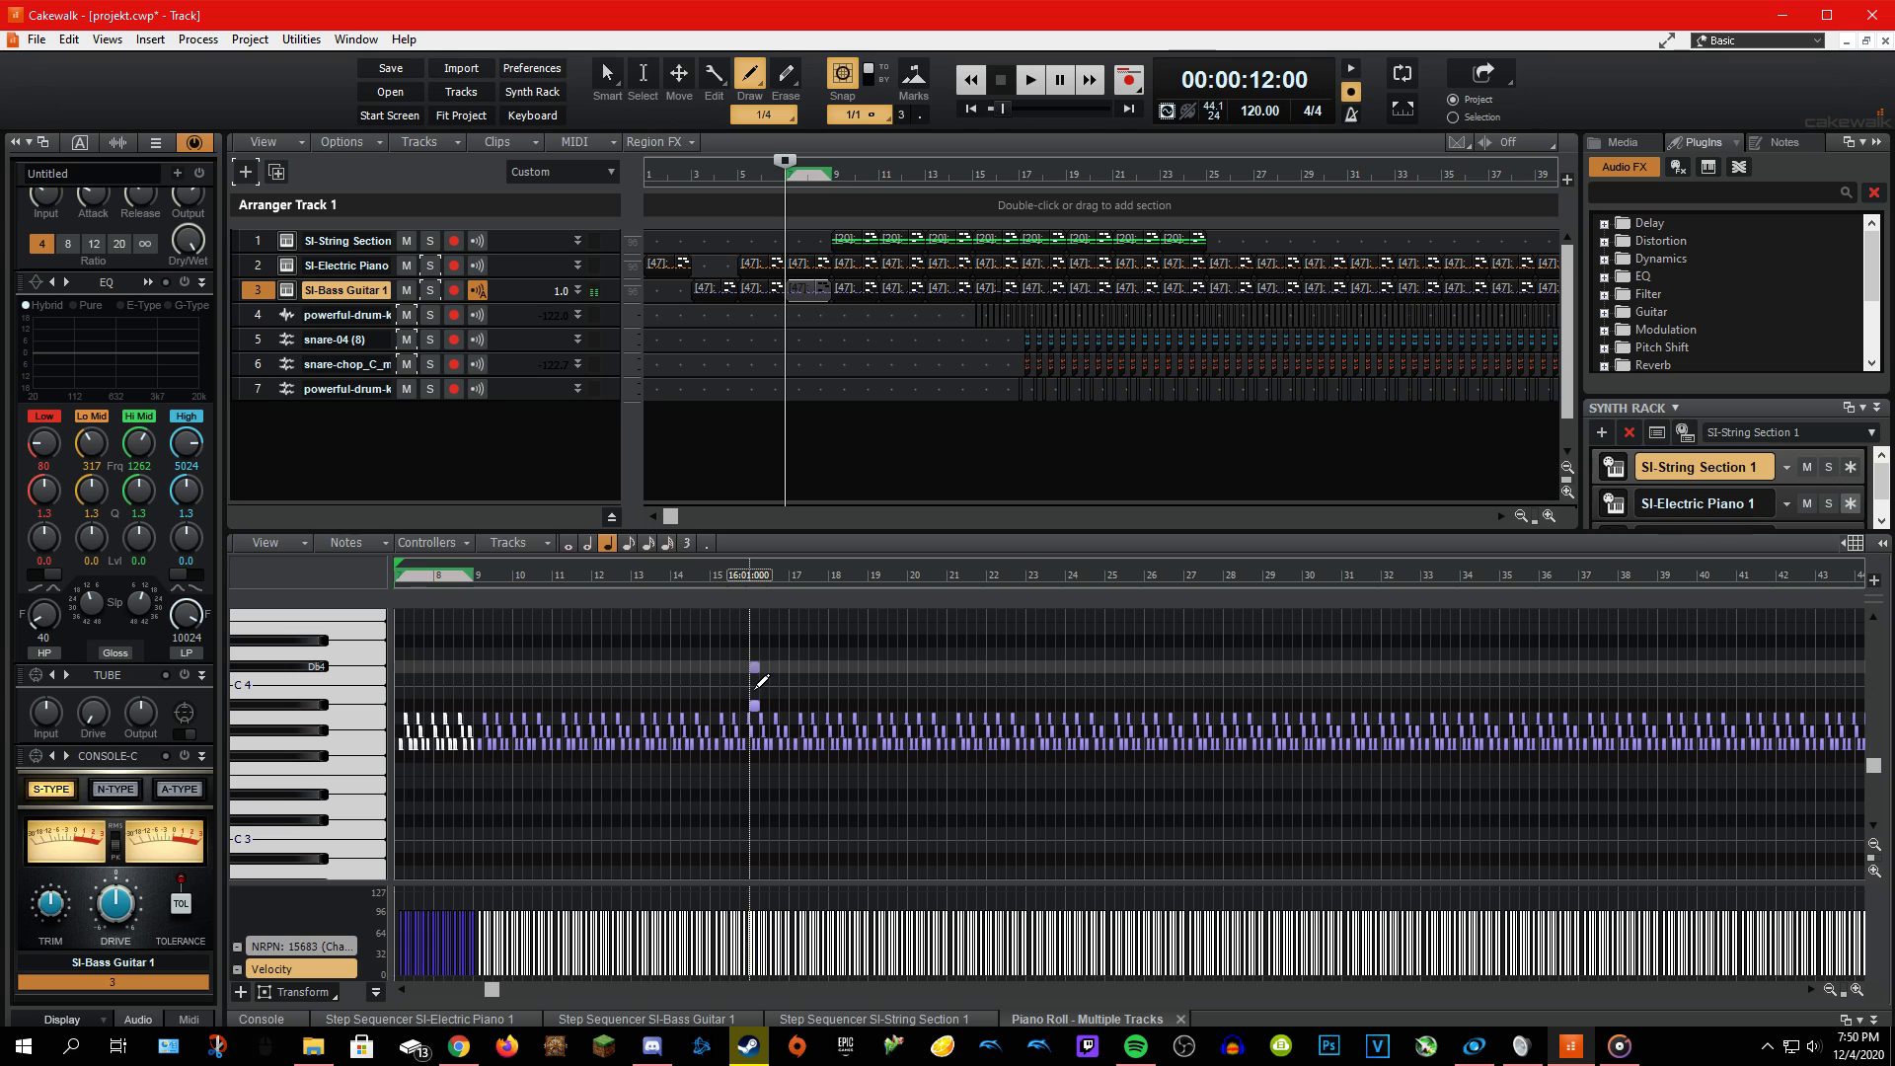
left_click(756, 688)
Play the project briefly from measure 7, and audition it repeatedly from measure 15 to hear the added bass note.
key("space")
key("space")
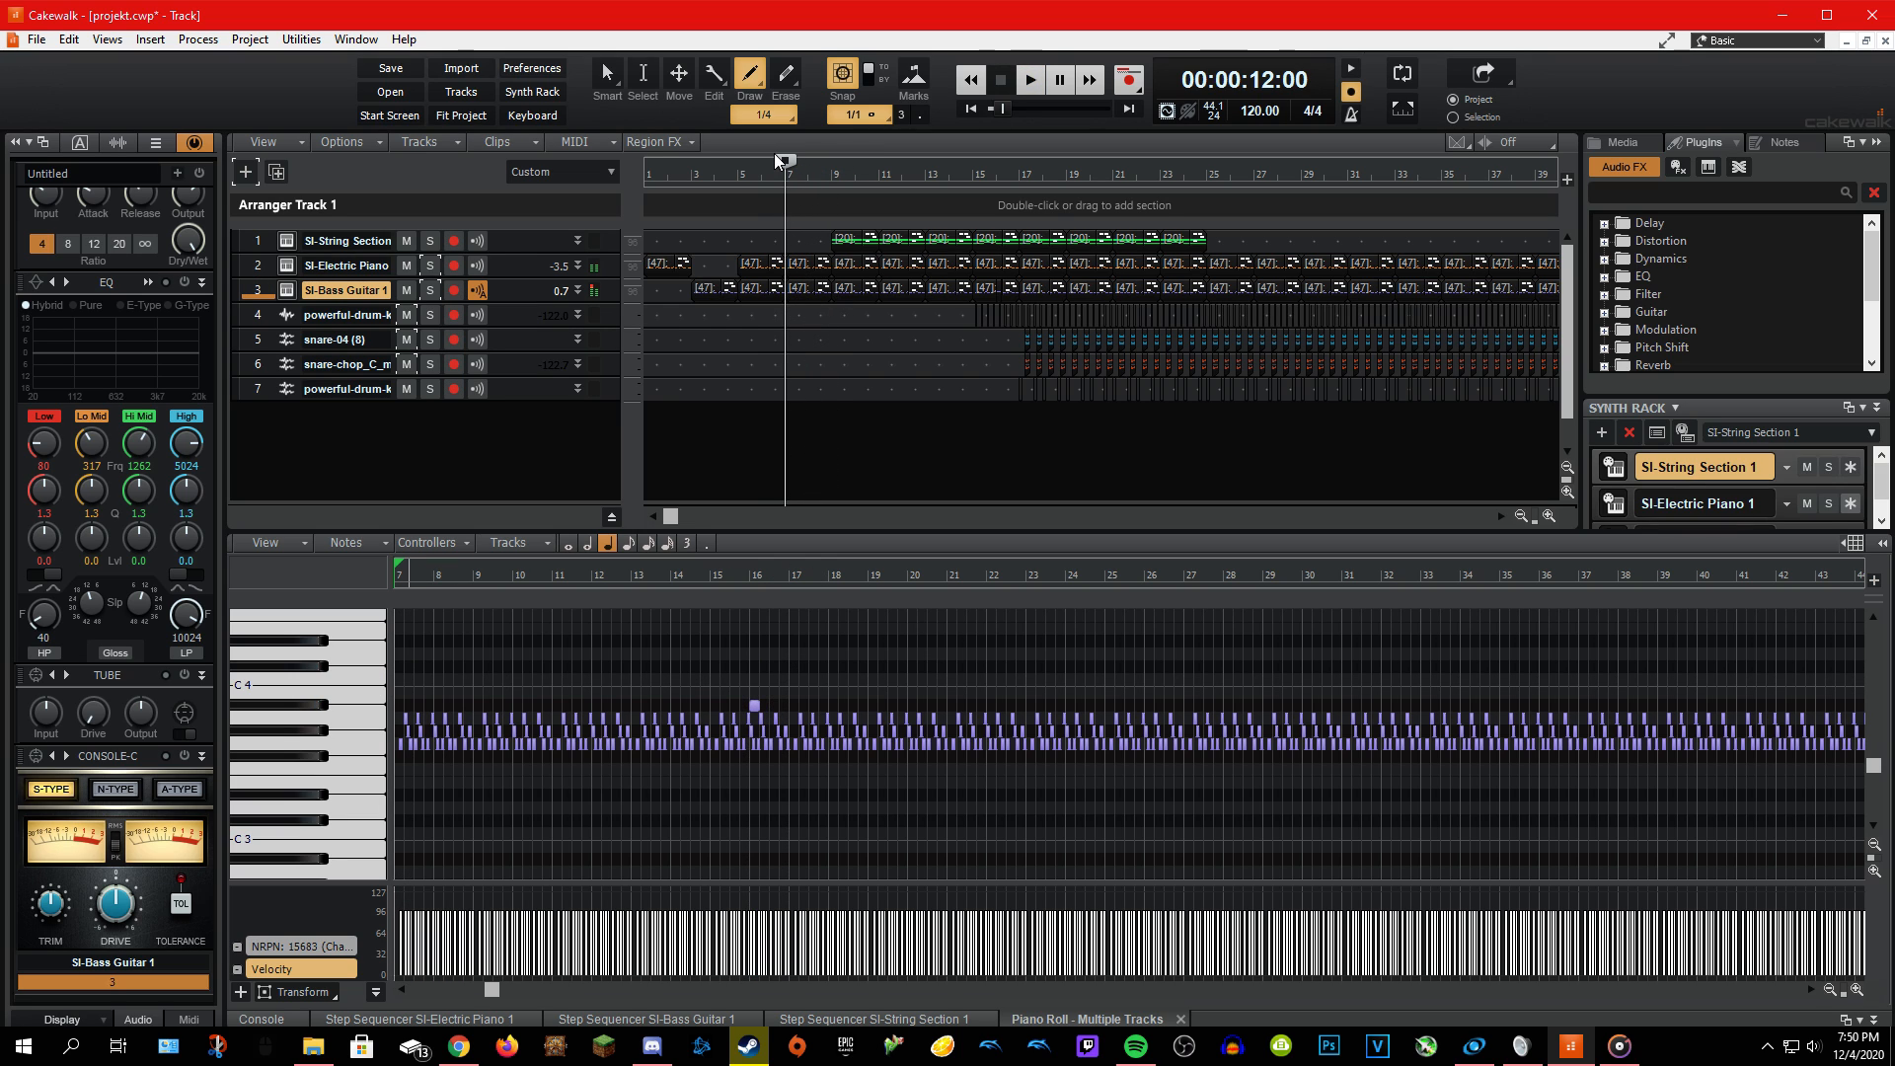
mouse_move(786, 161)
left_mouse_down()
mouse_move(922, 185)
mouse_move(1161, 176)
mouse_move(904, 168)
mouse_move(1021, 166)
mouse_move(988, 166)
mouse_move(971, 204)
mouse_move(995, 209)
mouse_move(965, 163)
left_mouse_up()
key("space")
key("space")
key("space")
key("space")
key("space")
key("space")
key("space")
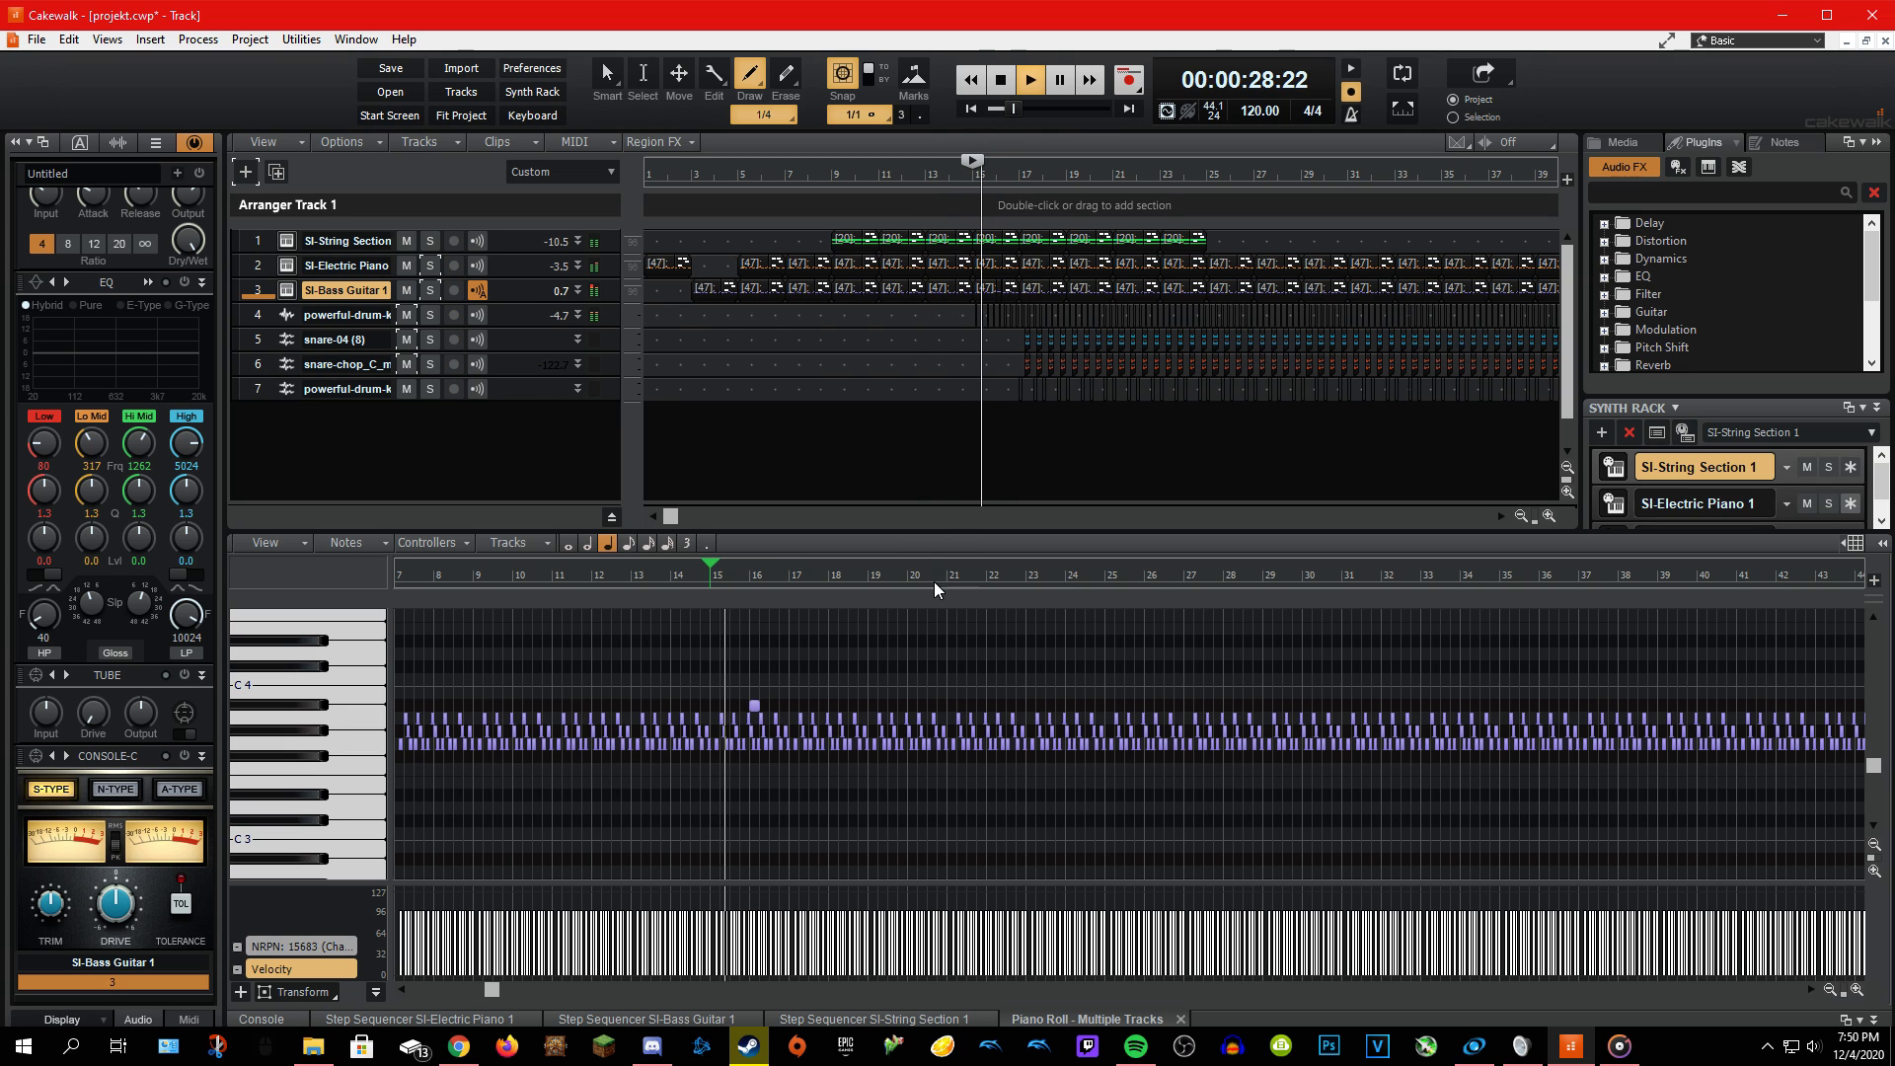
Stop playback, undo the Bb3 bass note added at measure 16, and check the Piano Roll pitch range from C 2 to C 5.
key("space")
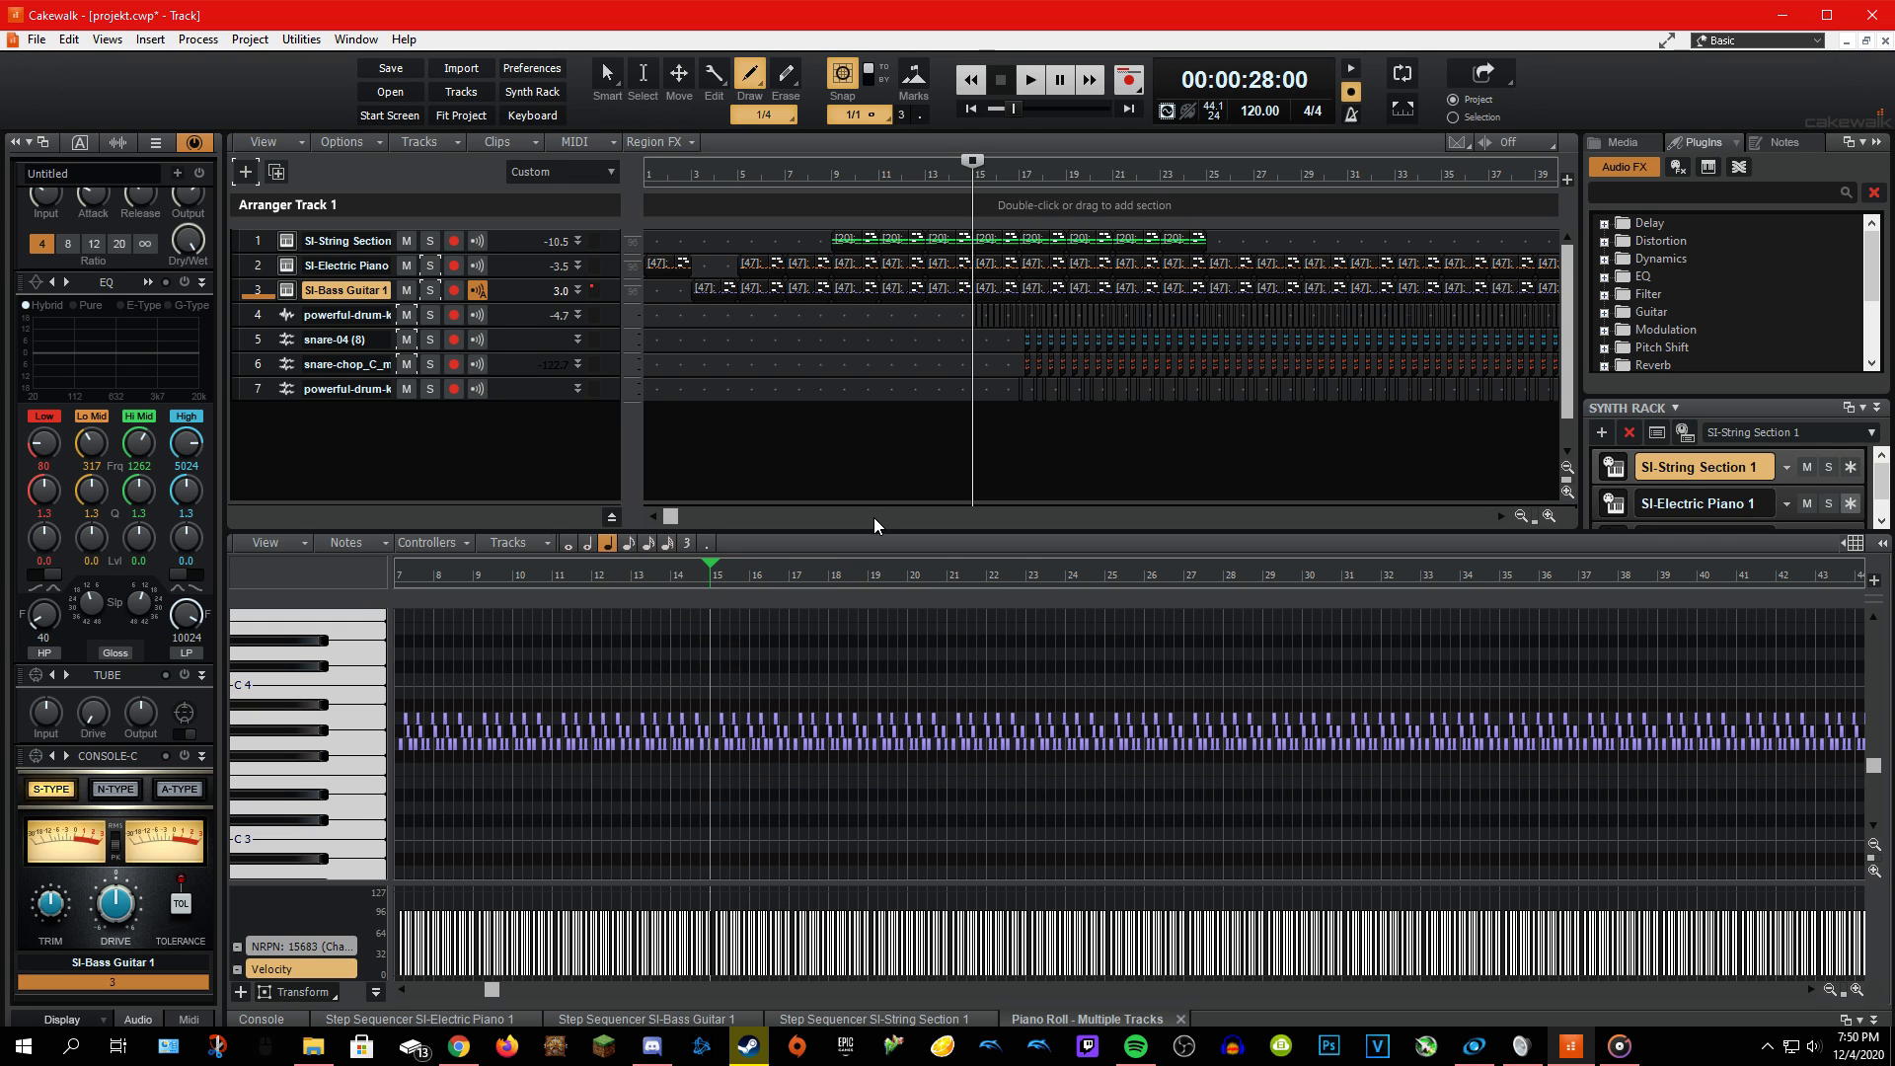
scroll(549, 817, "down", 5)
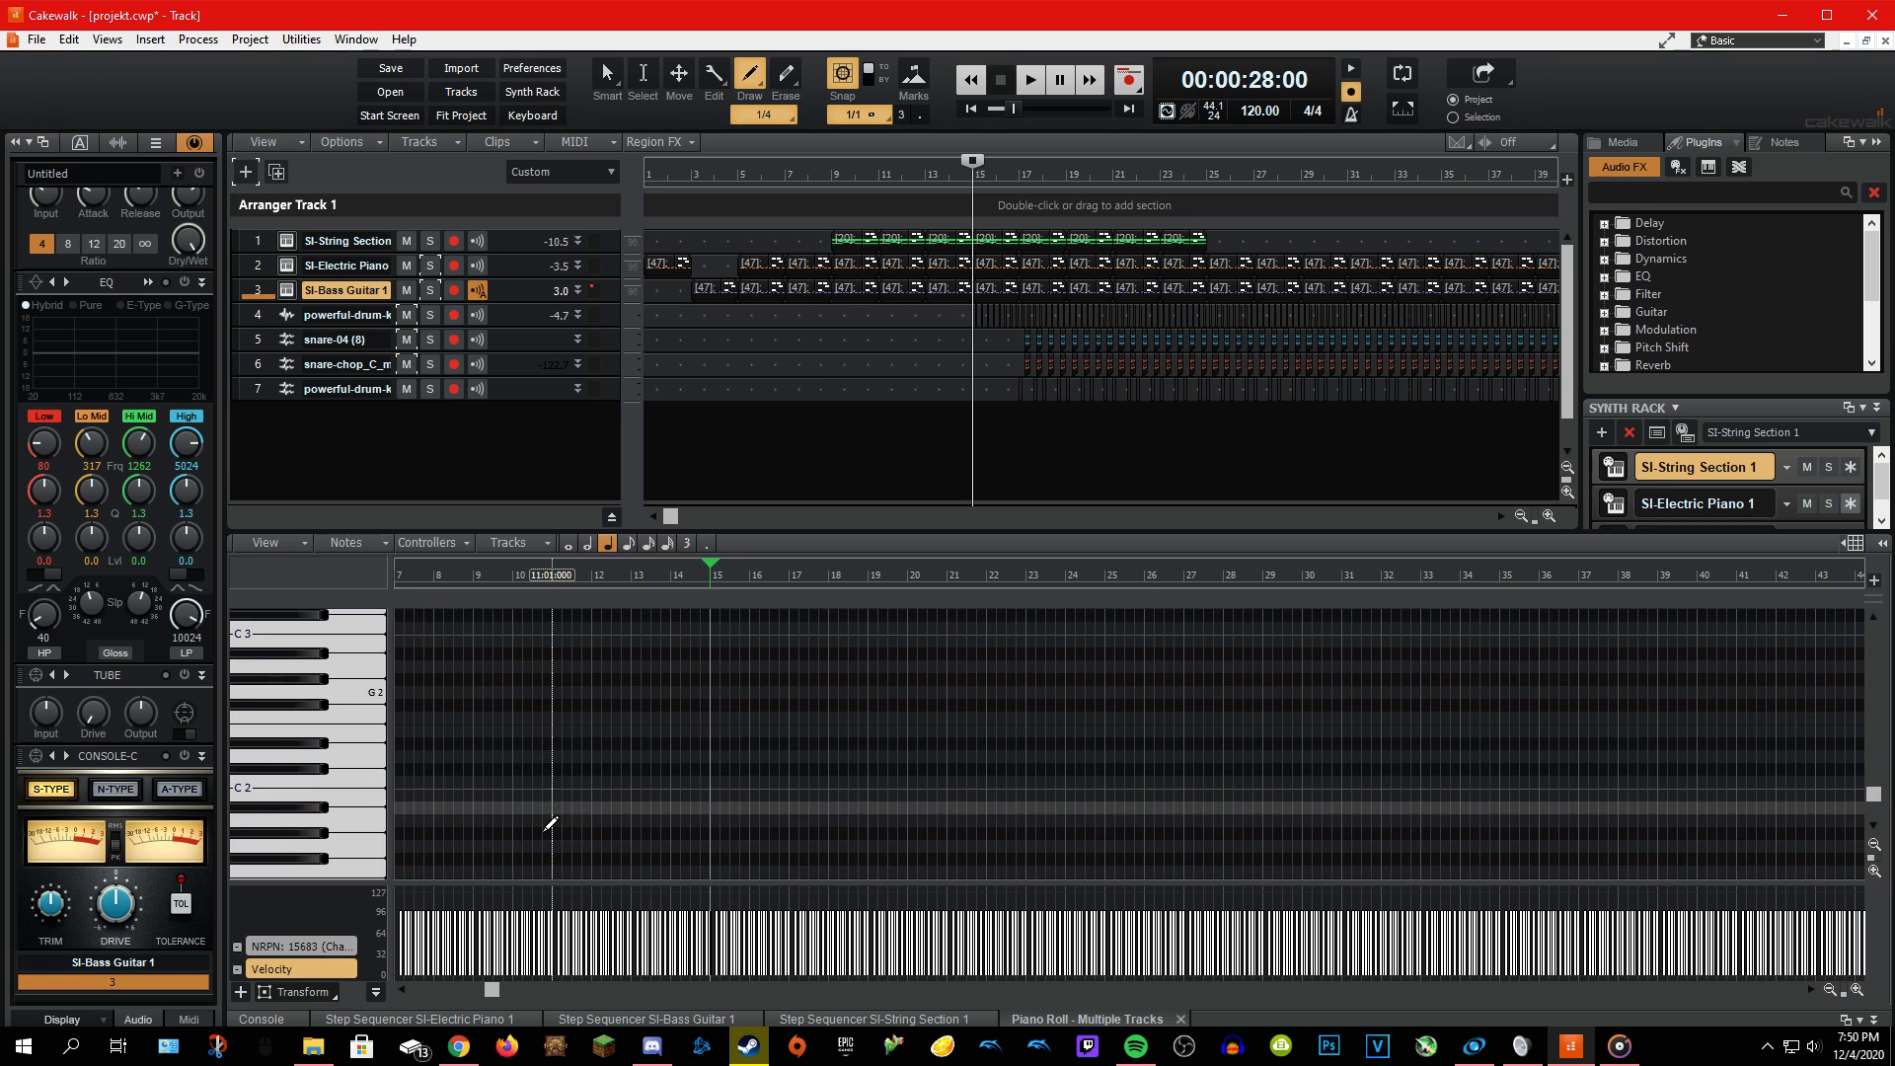
left_click(556, 808)
key("ctrl+z")
left_click(675, 718)
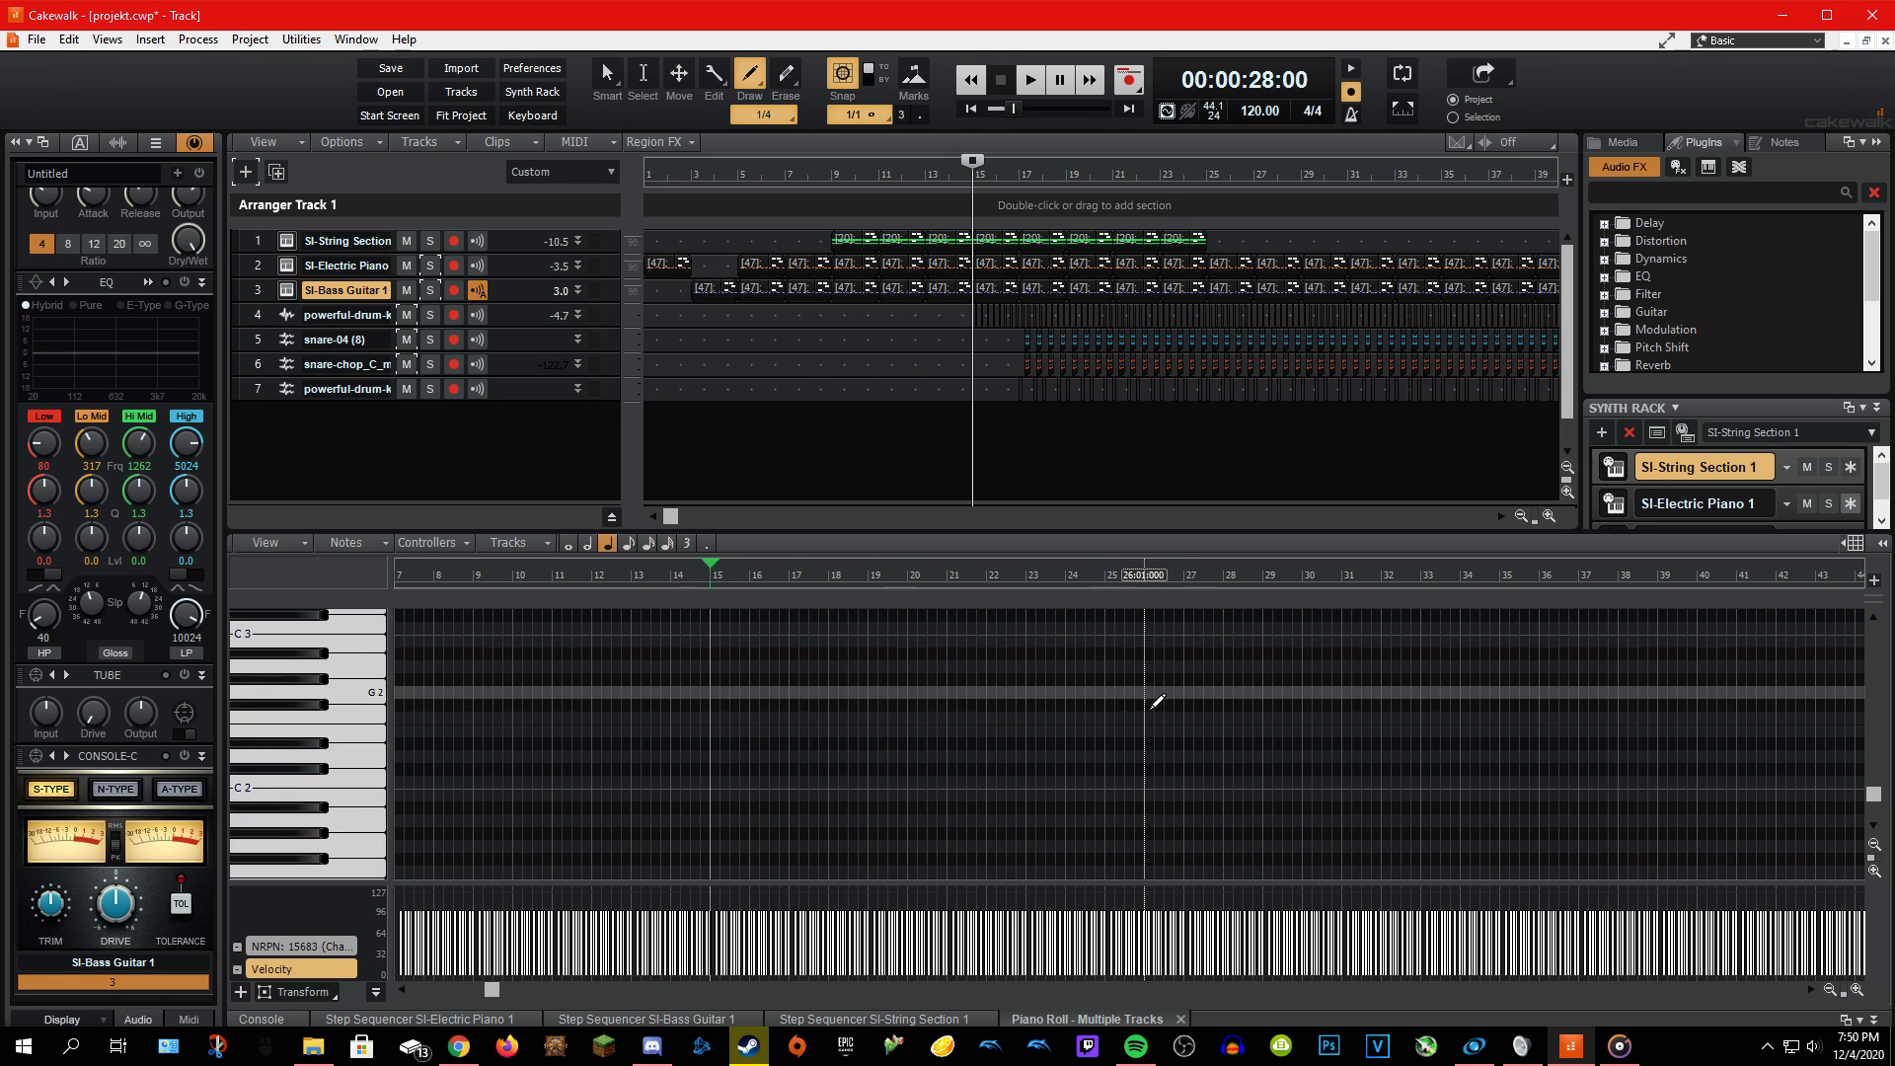
scroll(938, 694, "up", 5)
scroll(935, 713, "up", 3)
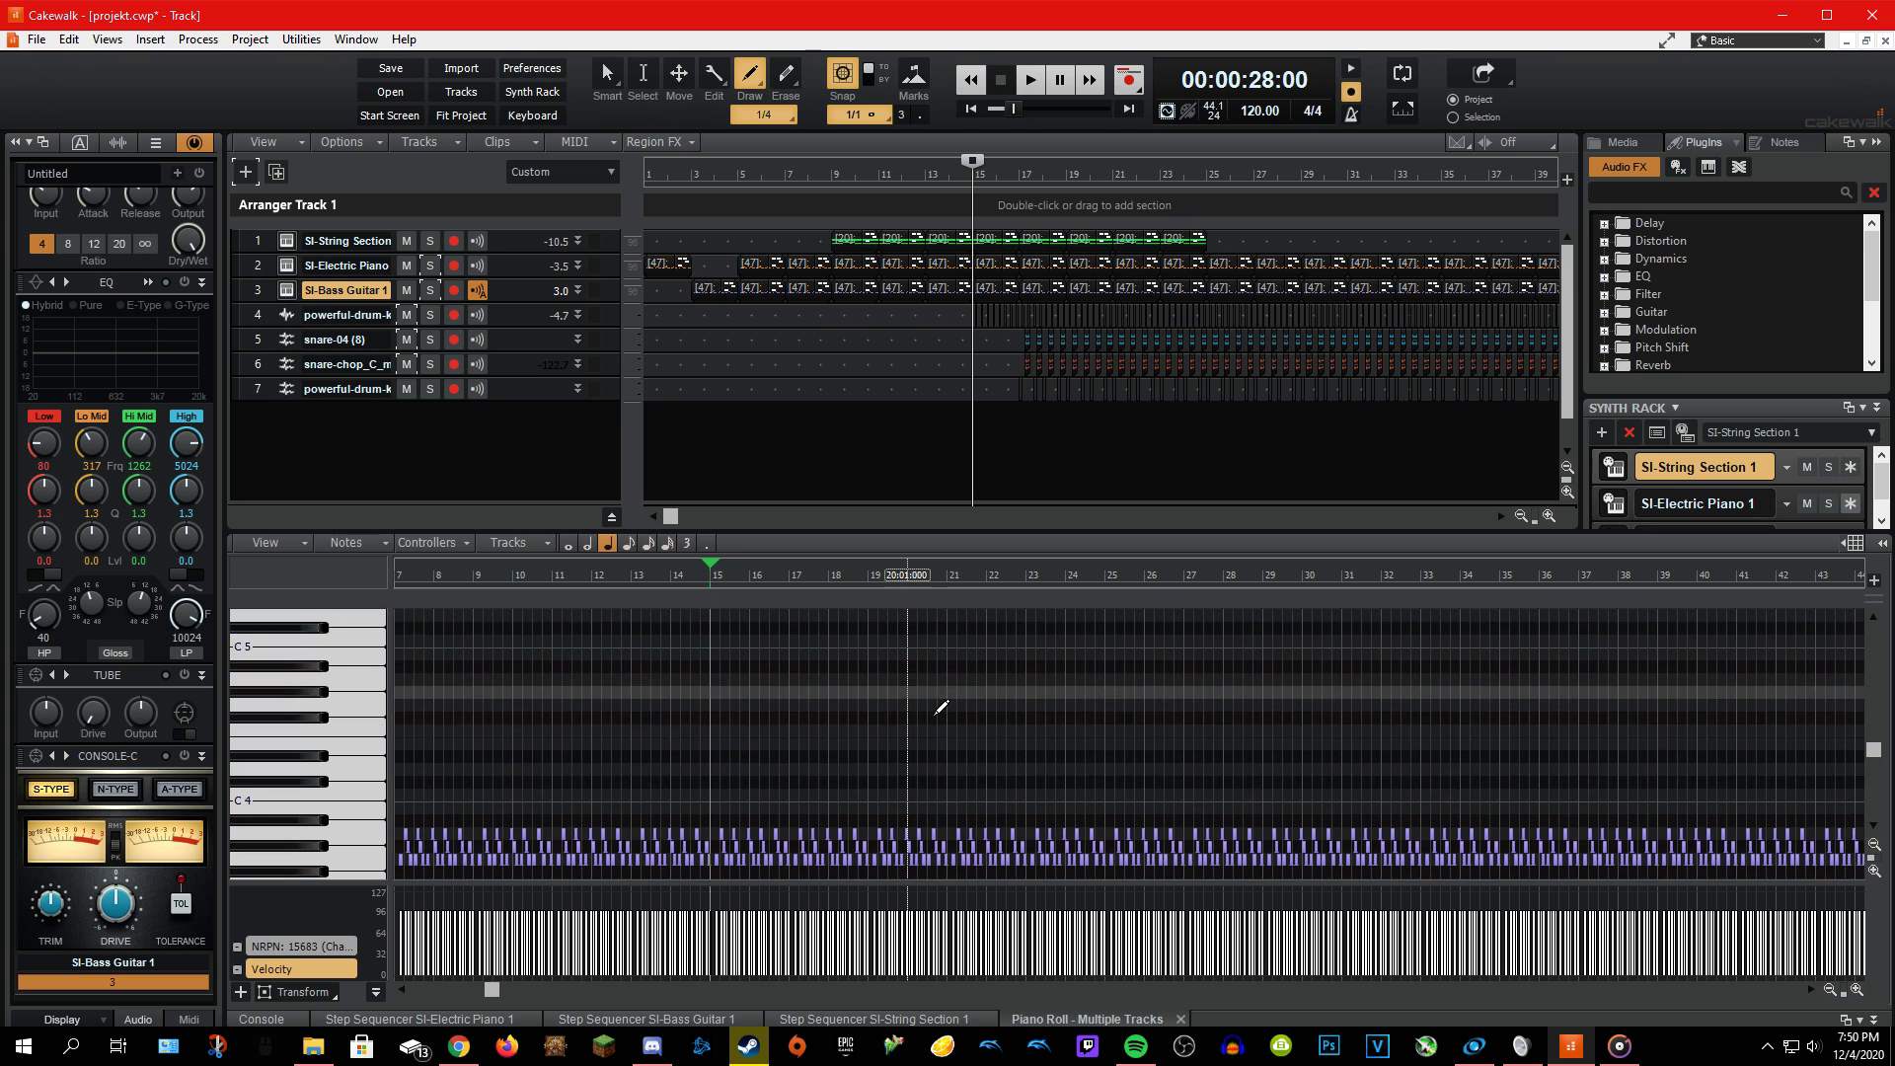
scroll(937, 714, "down", 3)
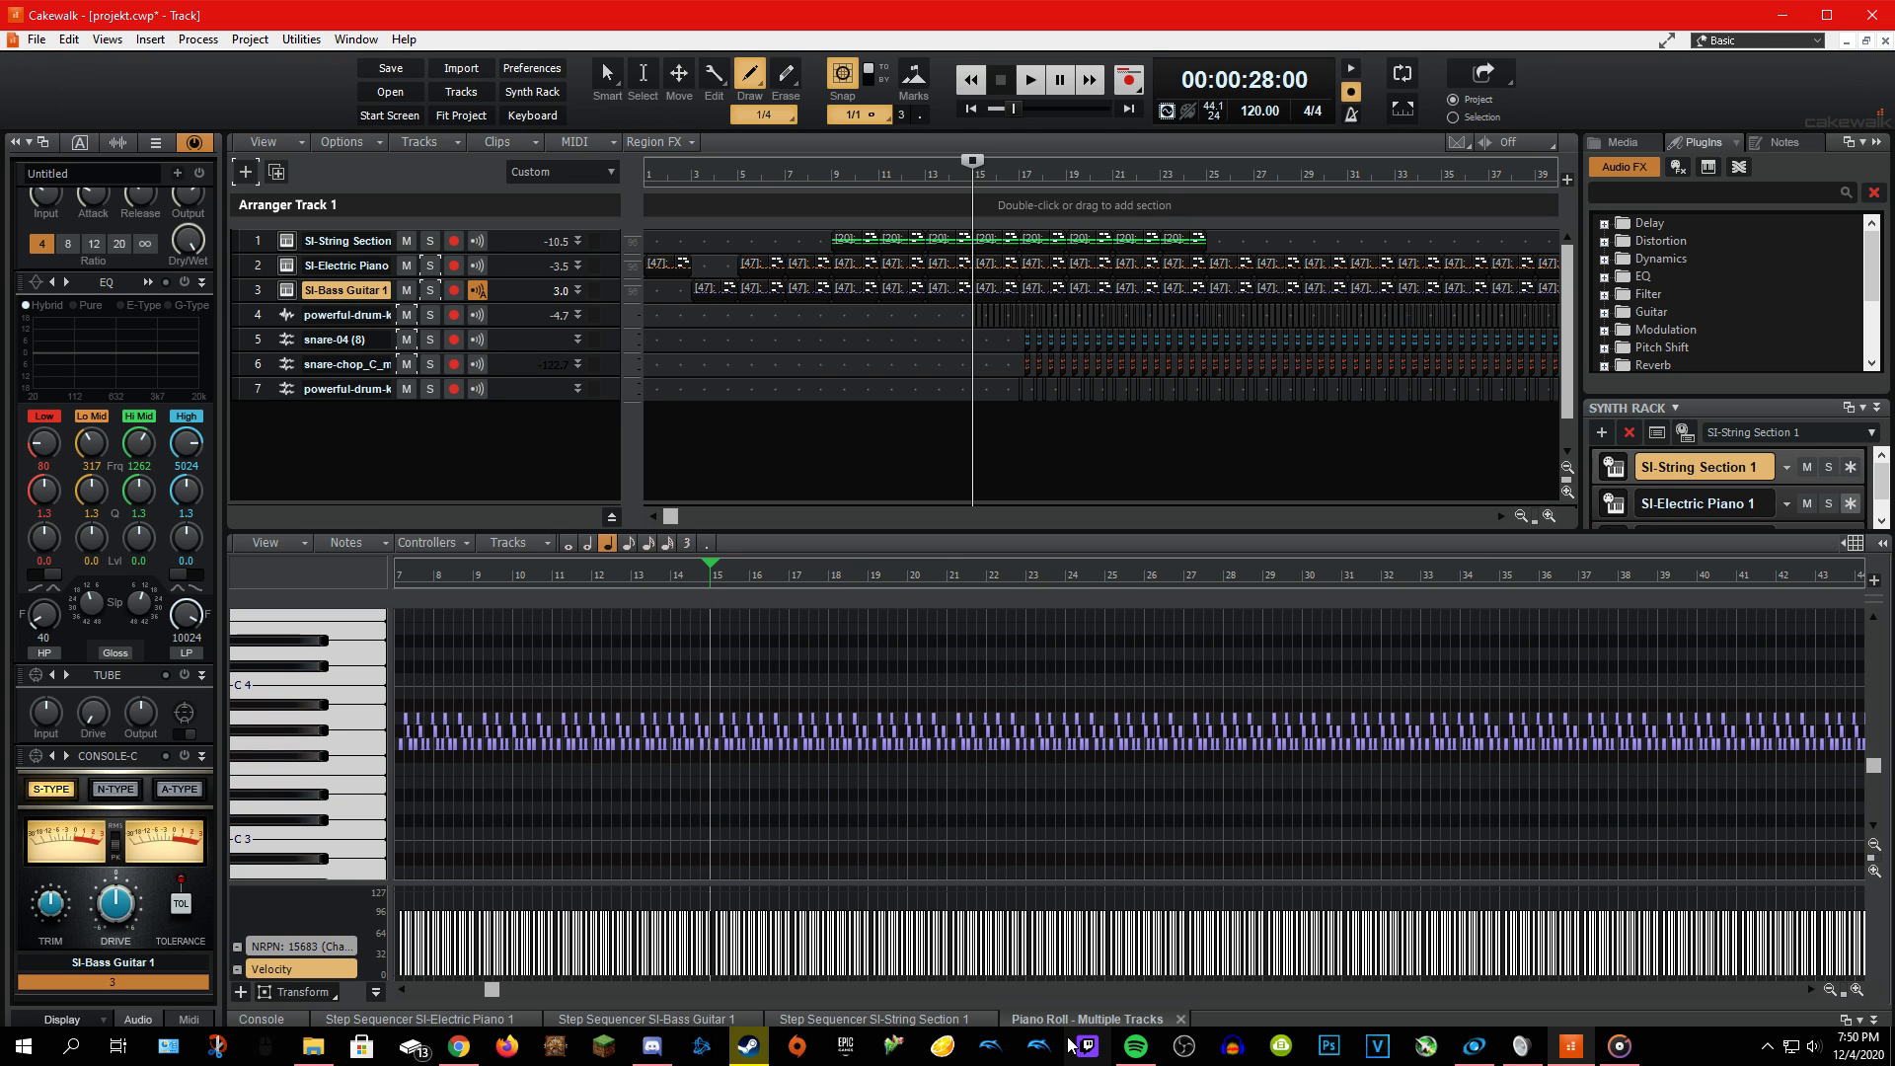
Examine the string section's step sequencer from its notes on G 5 to A 5 down to the C 2 row.
left_click(874, 1018)
scroll(982, 837, "up", 7)
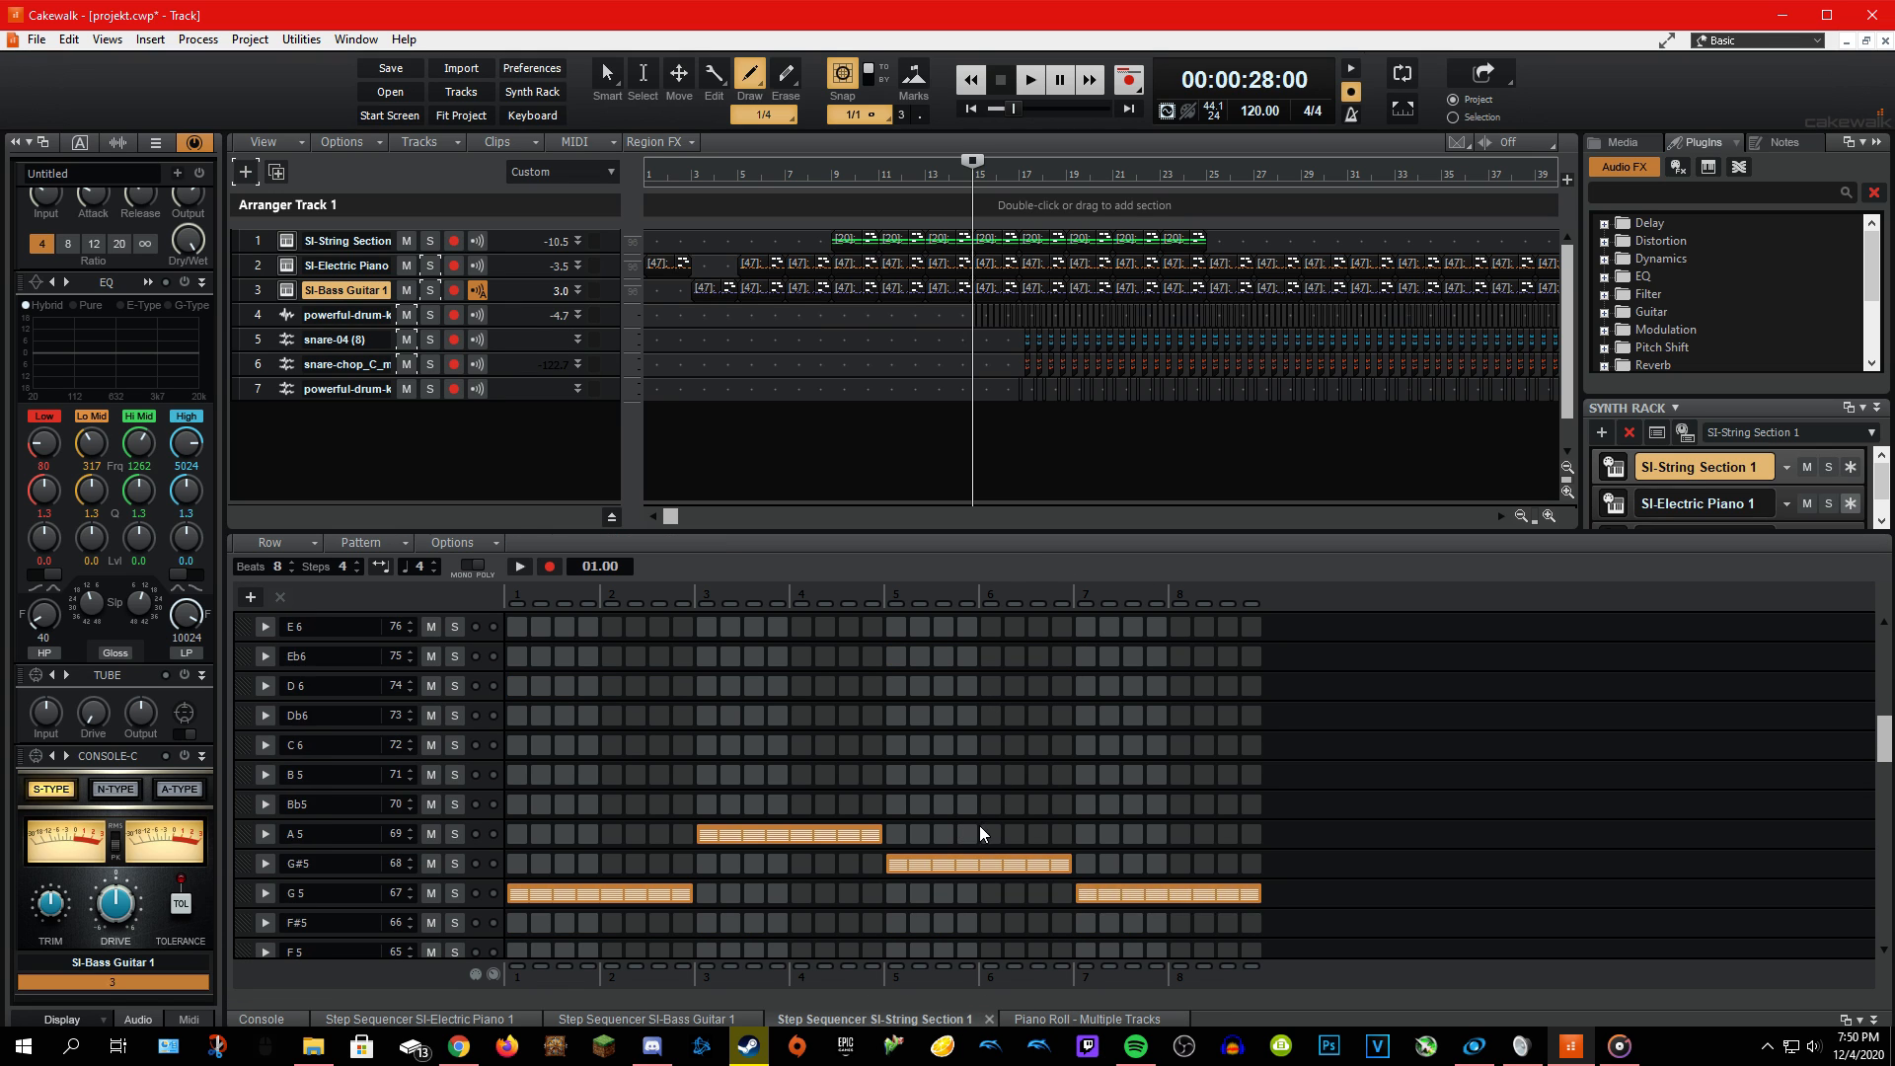
scroll(982, 837, "down", 4)
left_click_drag(1884, 768, 1664, 946)
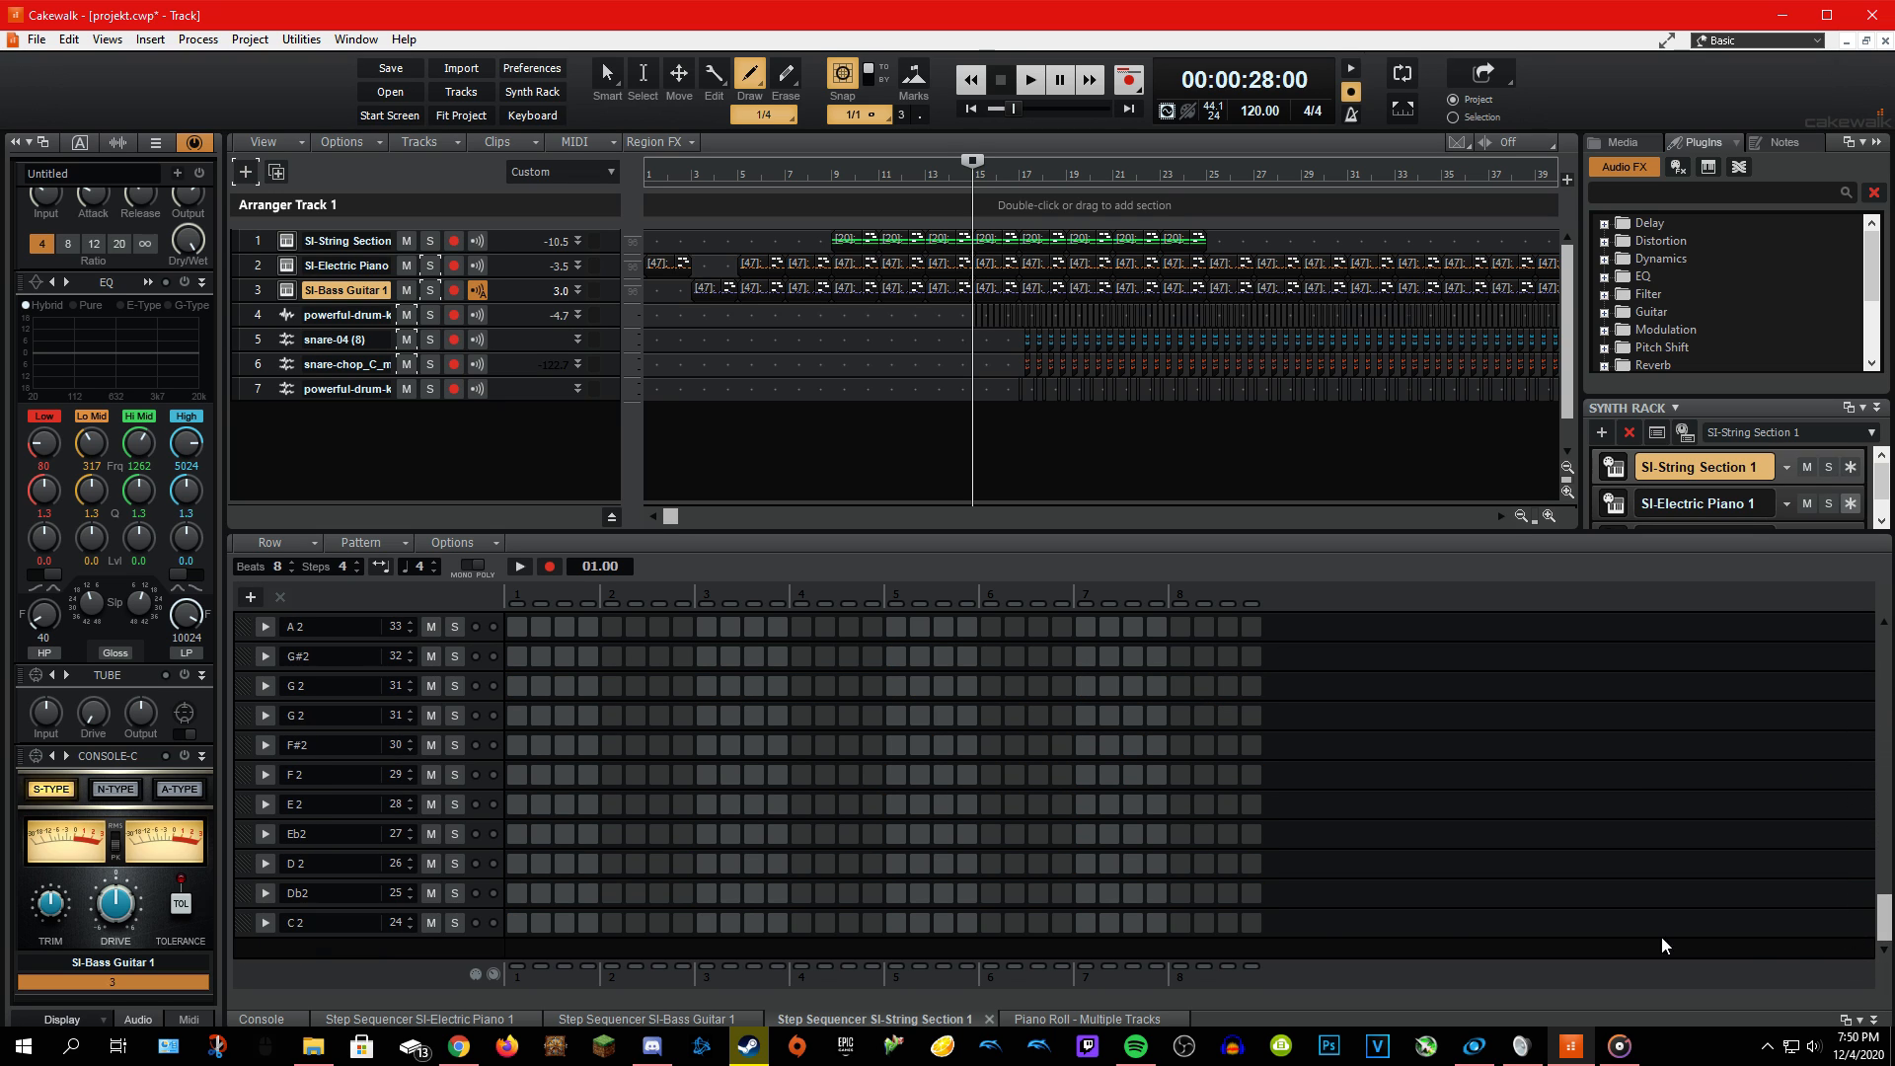
Examine the bass guitar's step sequencer down to C 3 and compare it with the electric piano and string section sequencers.
left_click(714, 1020)
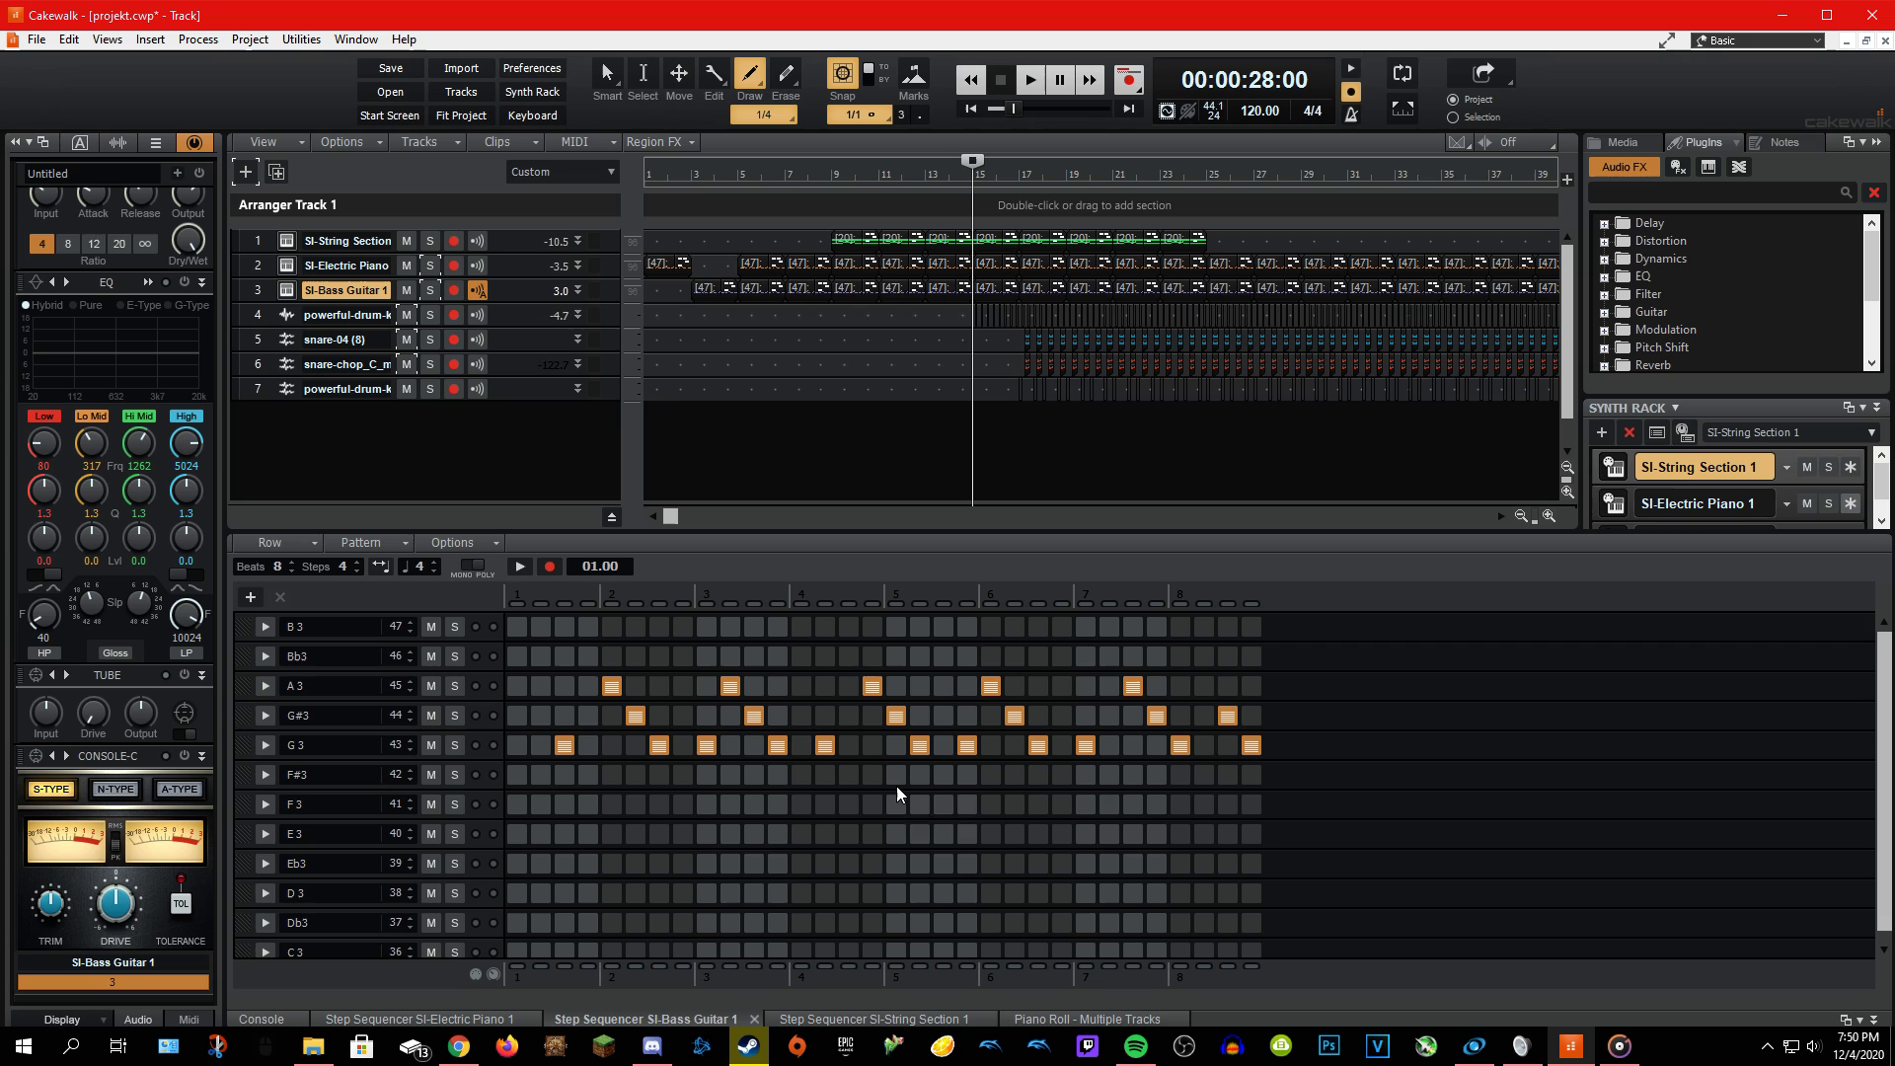
scroll(872, 933, "down", 1)
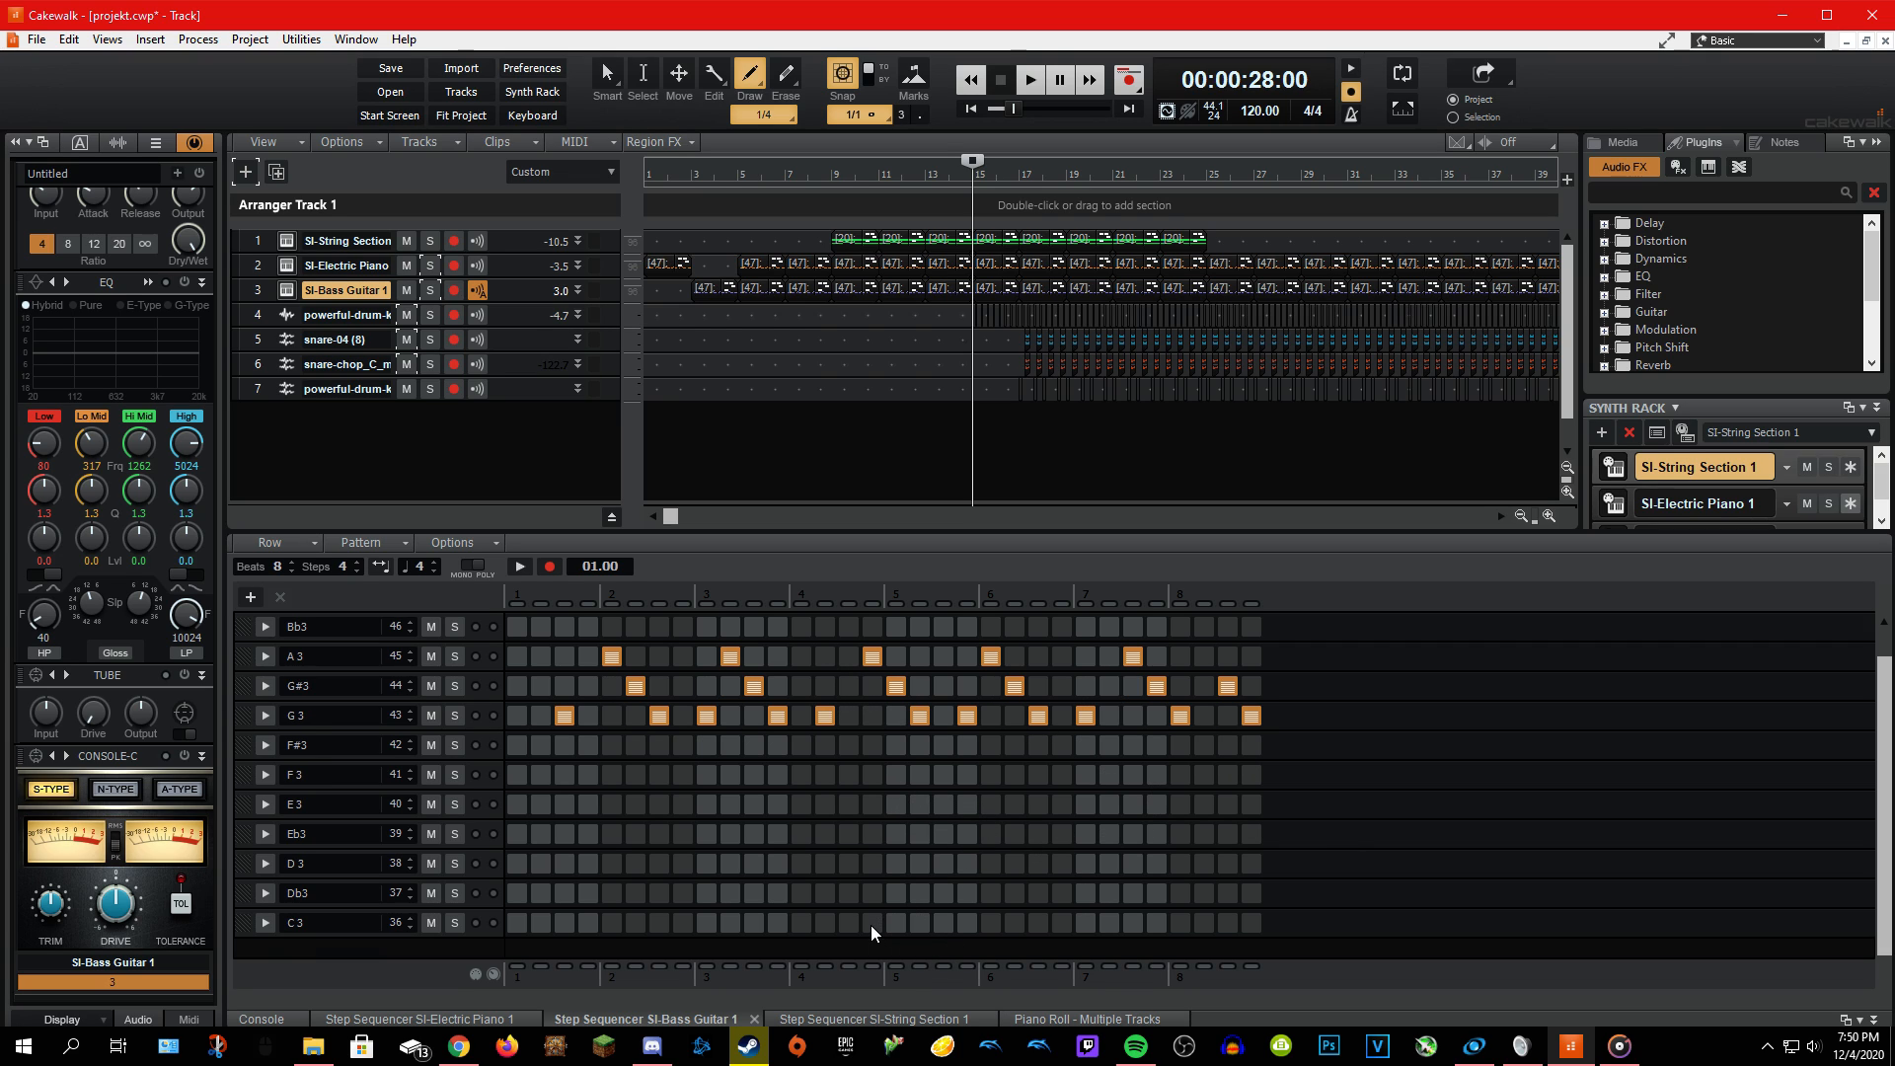
left_click(826, 1017)
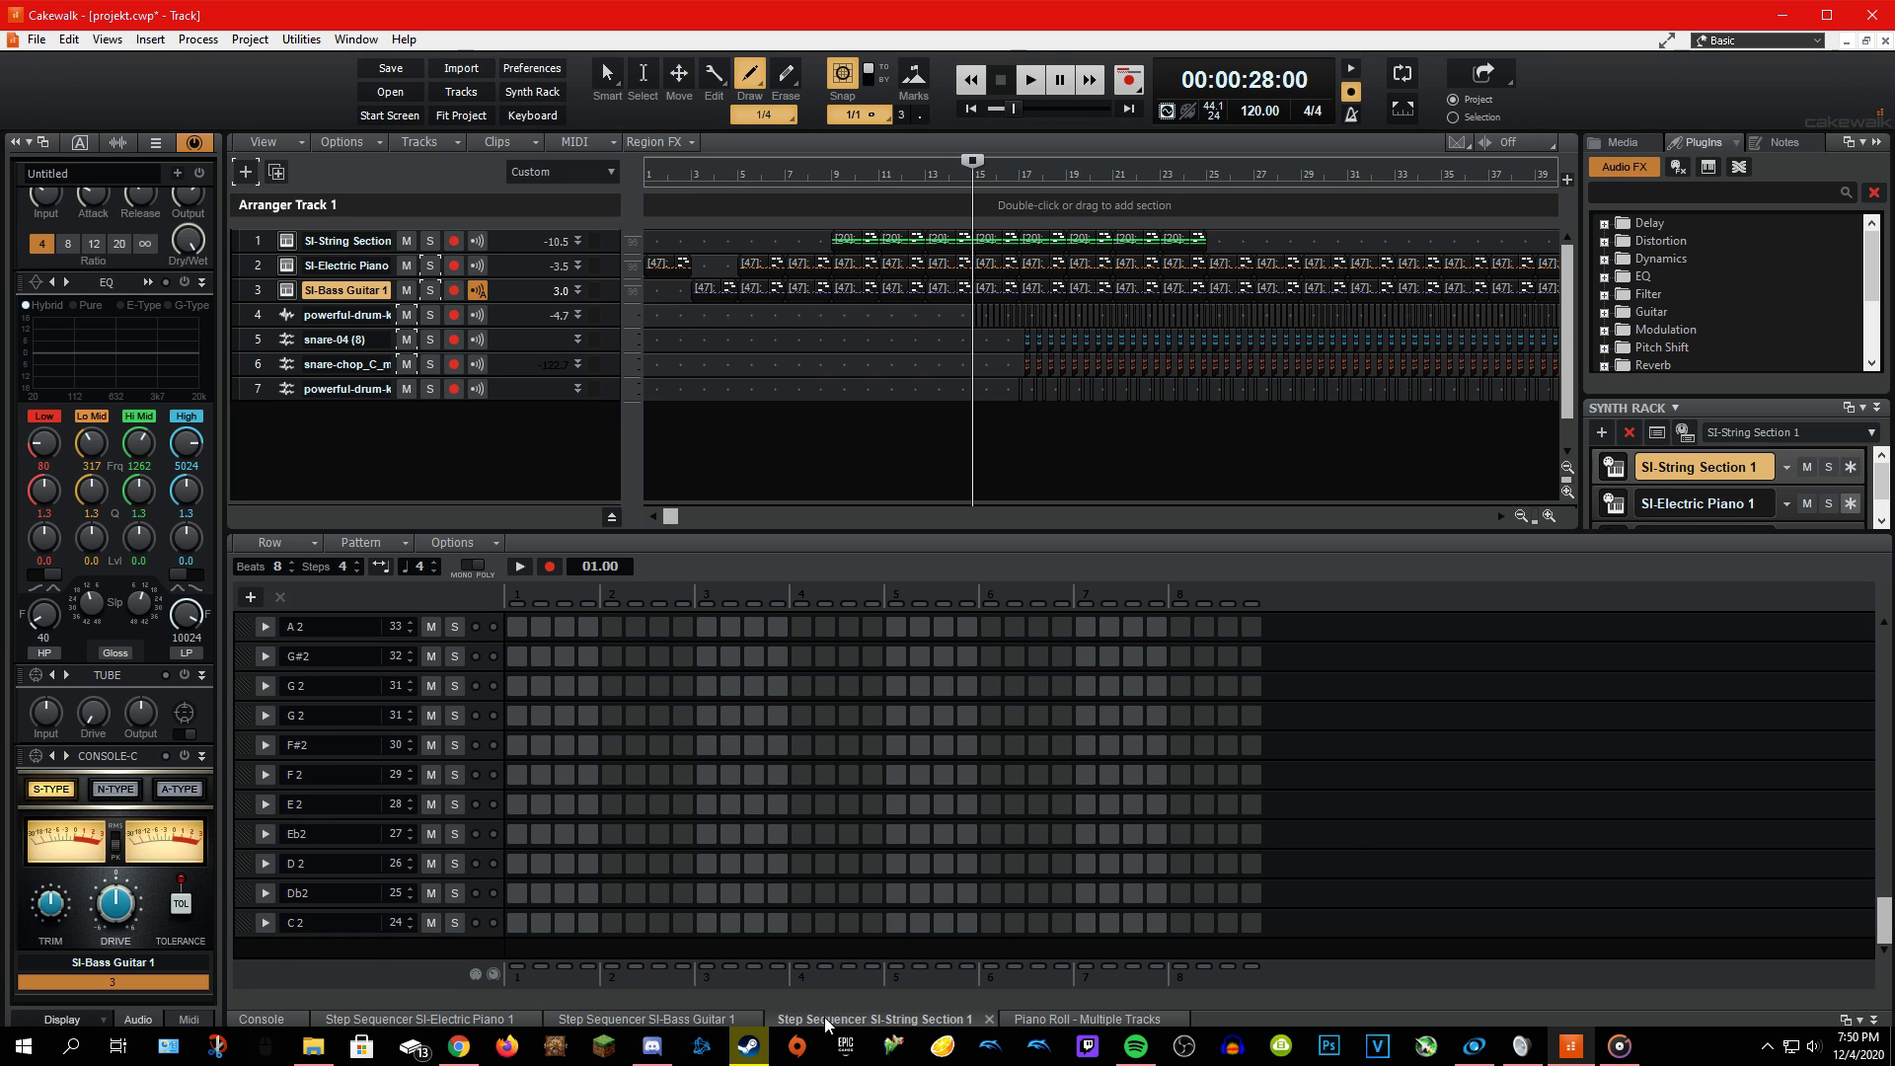
left_click(471, 1018)
left_click(580, 1018)
left_click(846, 1018)
scroll(920, 921, "up", 1)
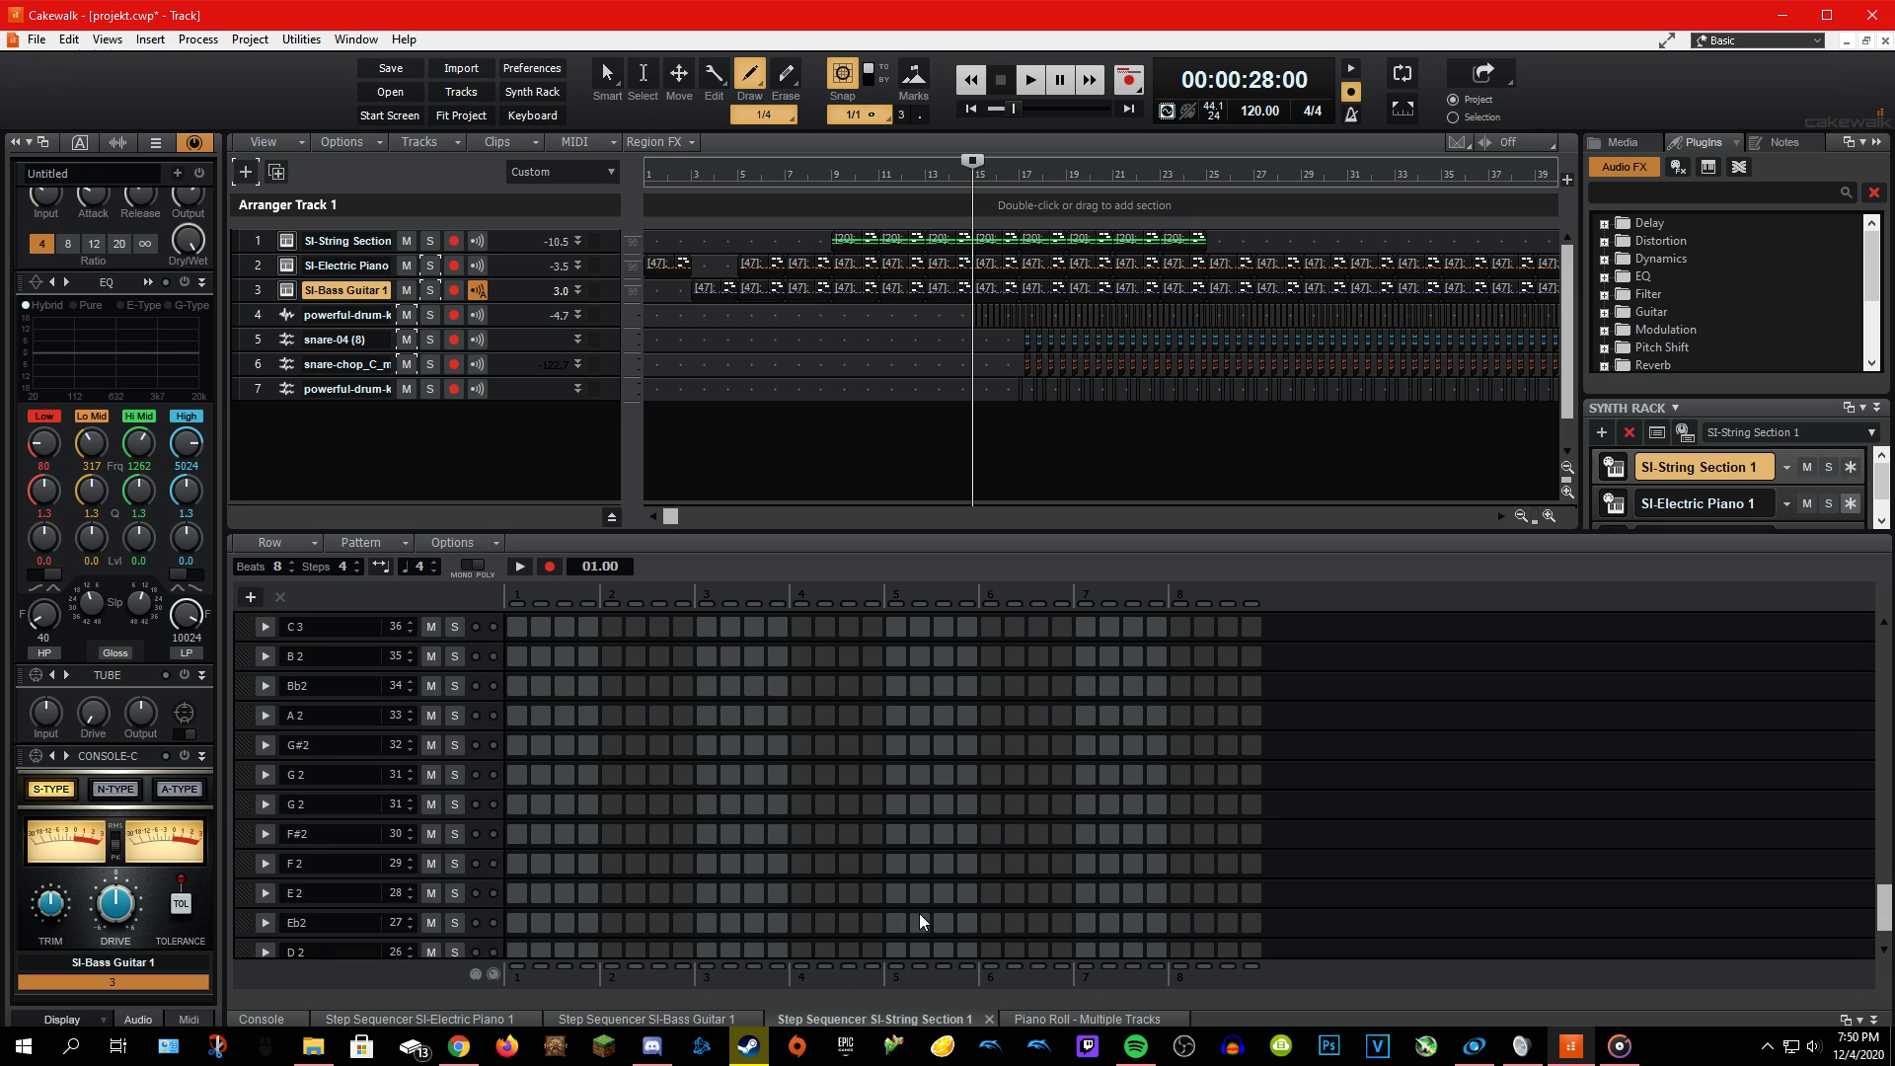
left_click_drag(1883, 903, 1859, 814)
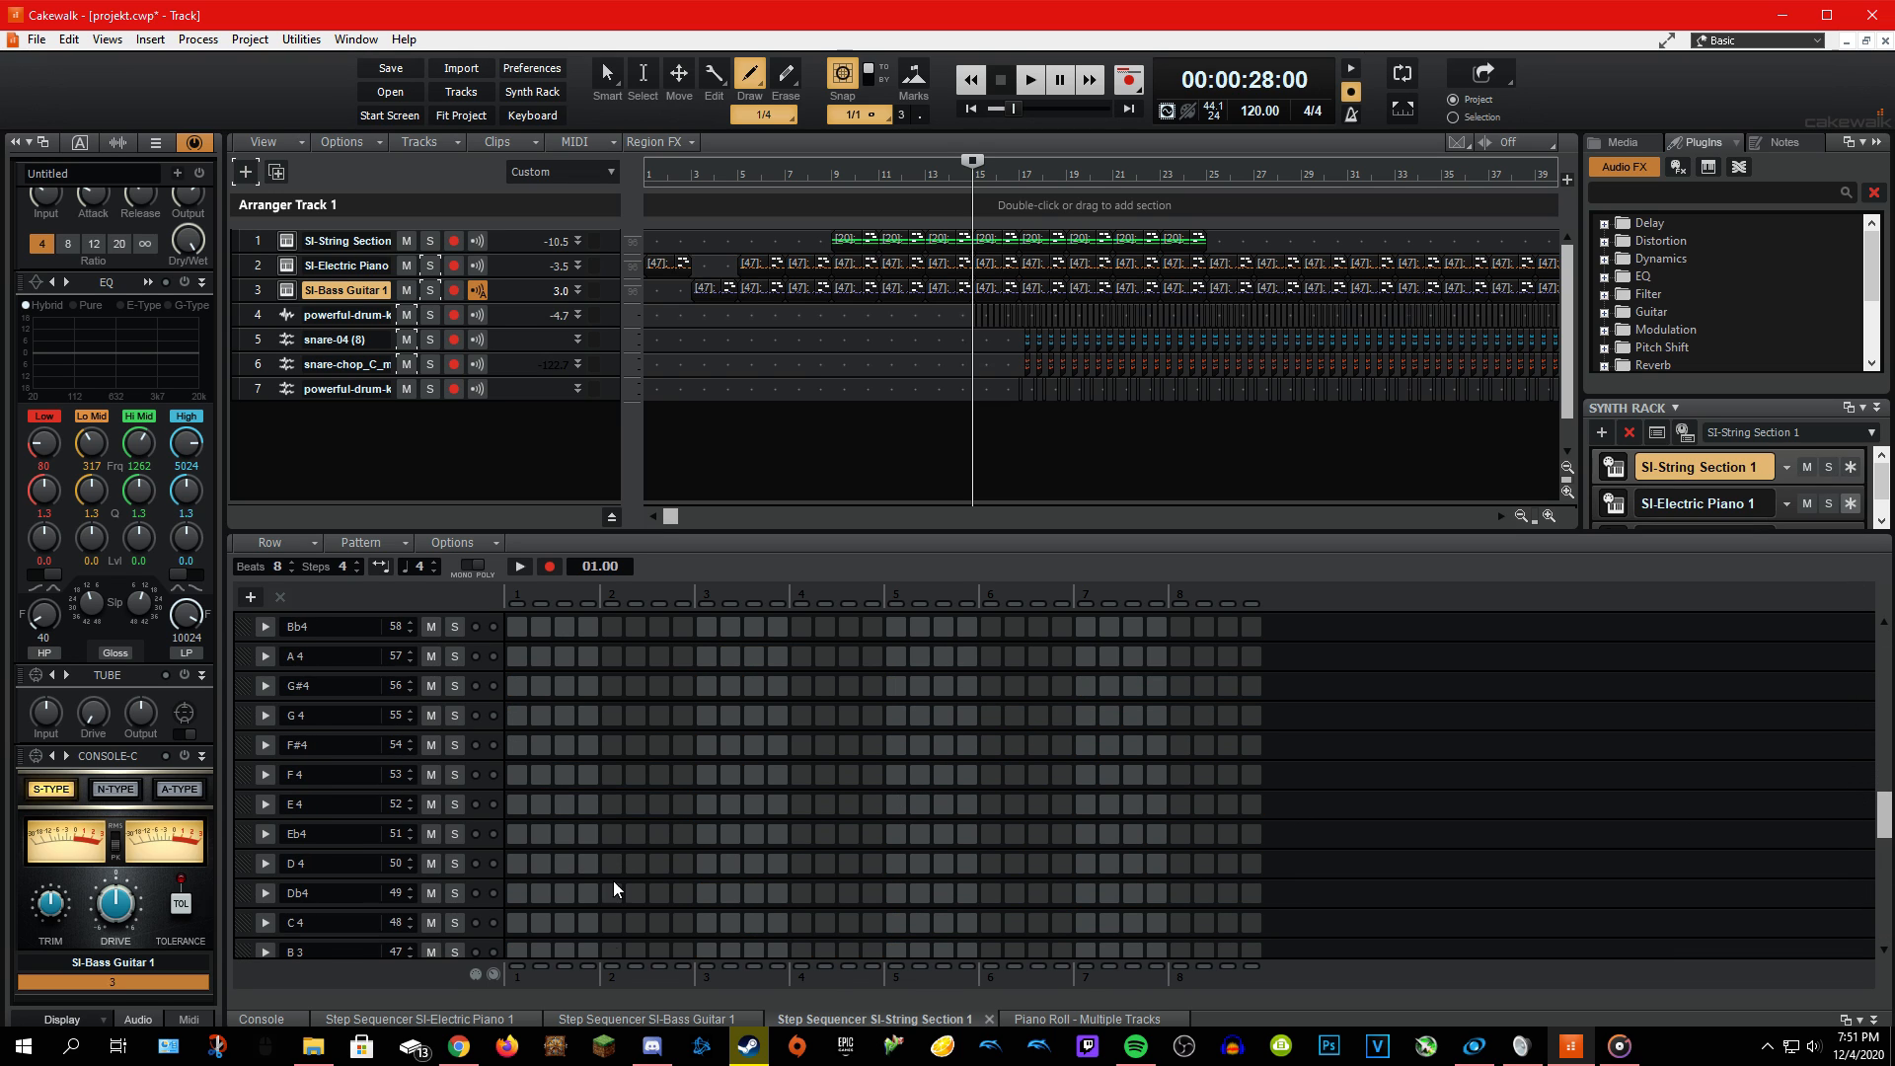
Review the bass guitar's step sequencer again, and examine the electric piano's rows down to F 2.
left_click(568, 1024)
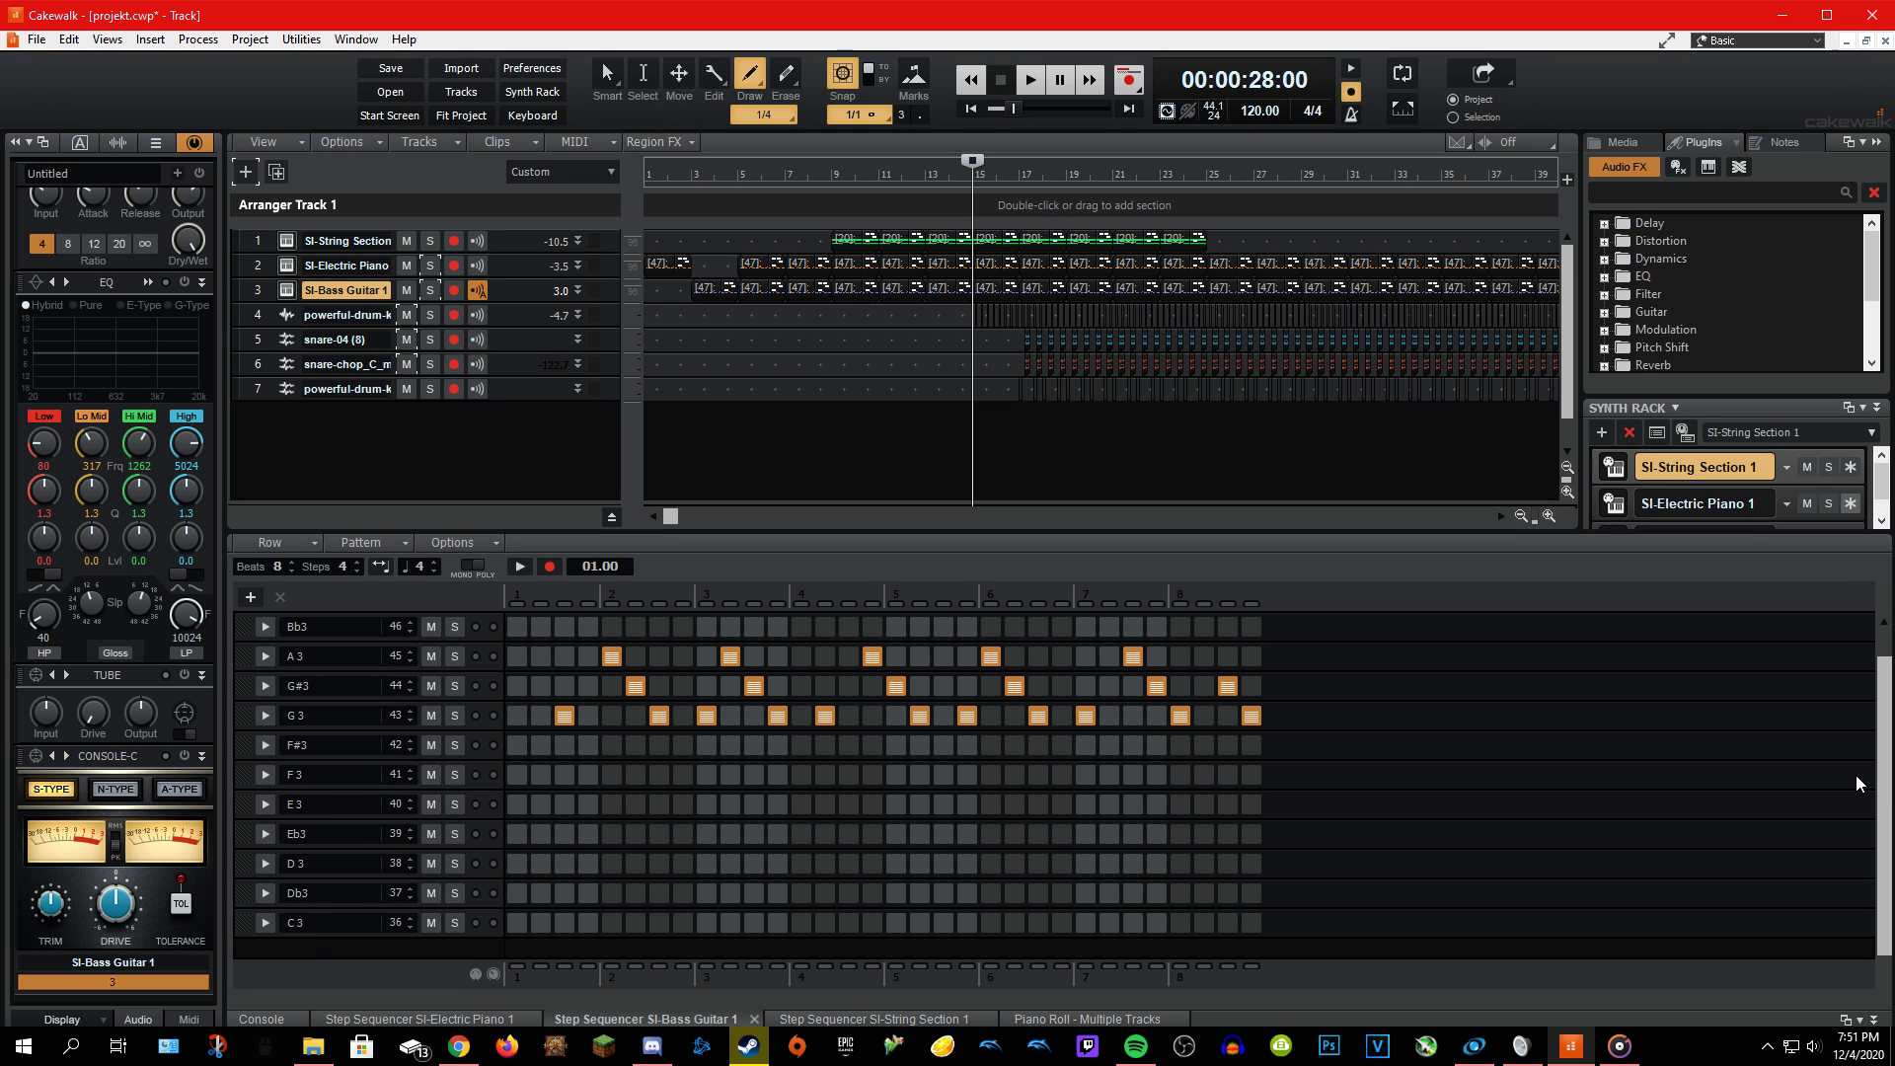
scroll(1382, 849, "up", 1)
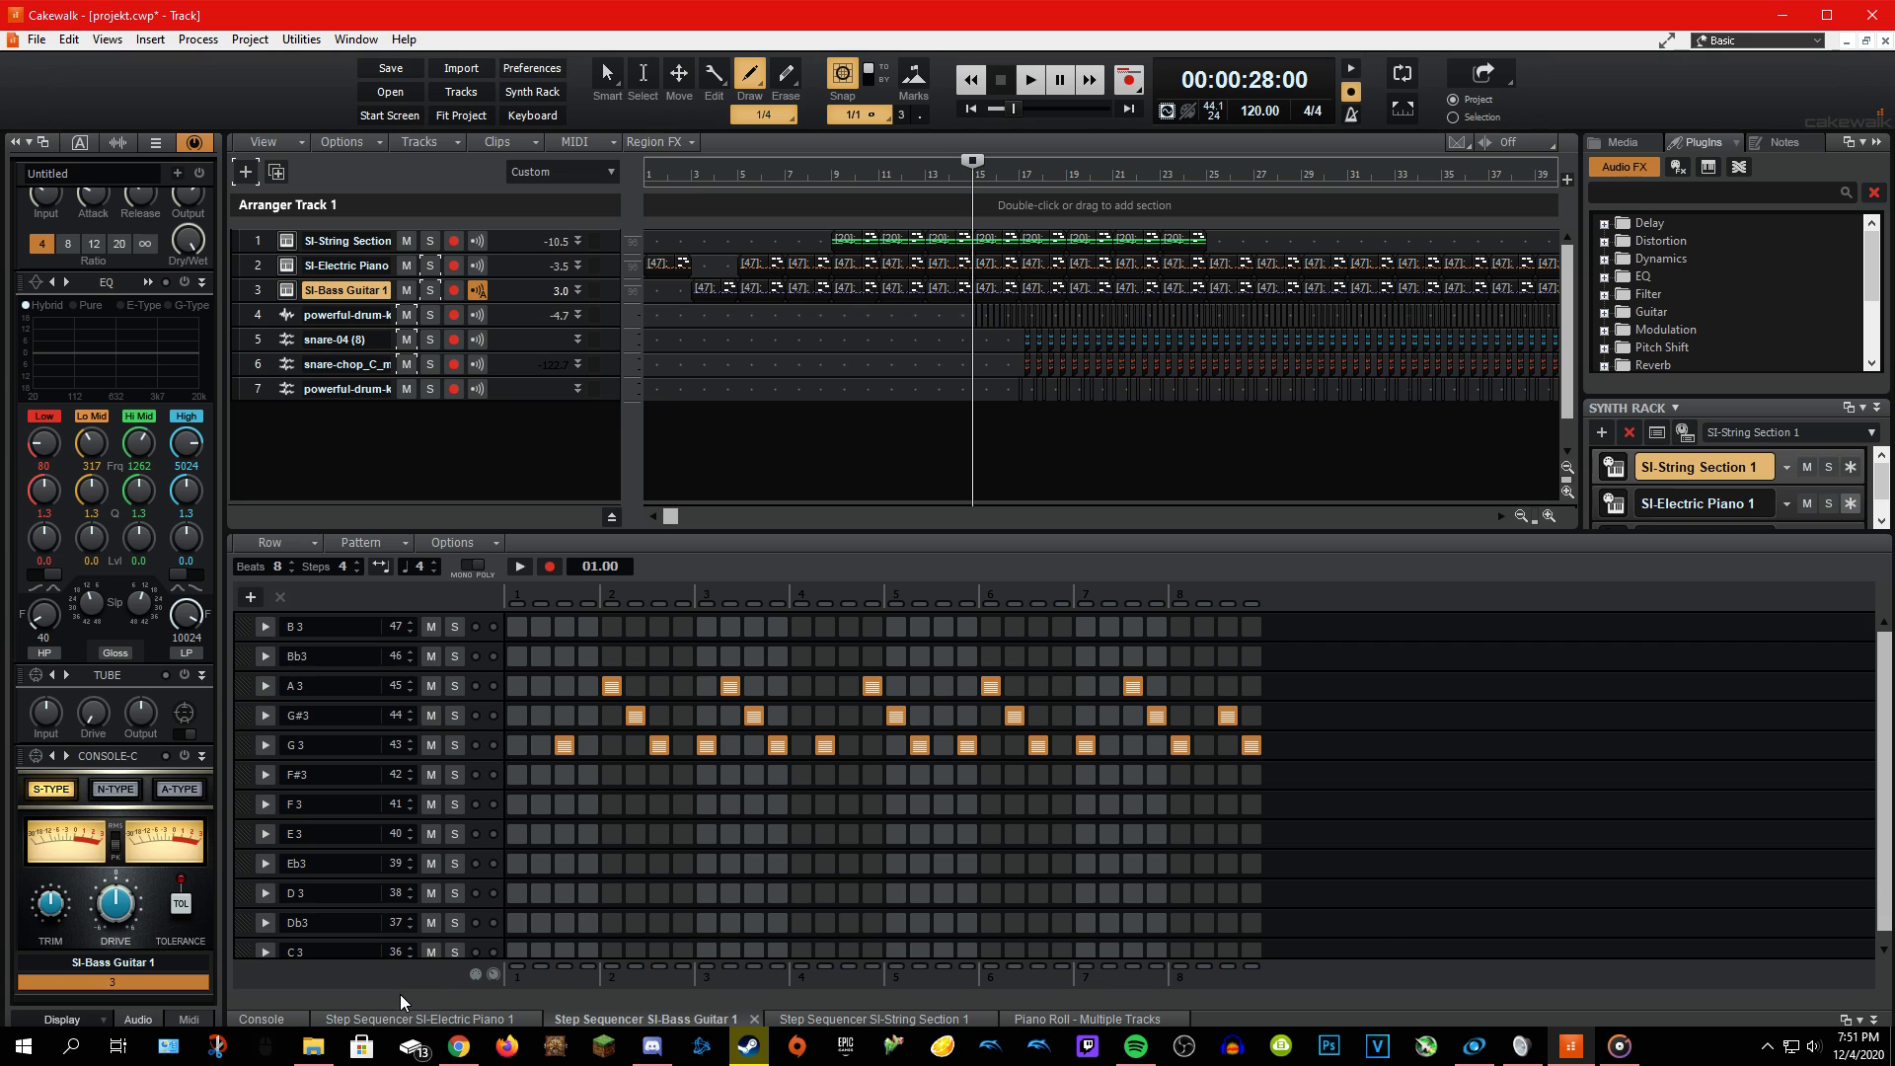
left_click(400, 1023)
scroll(888, 790, "down", 4)
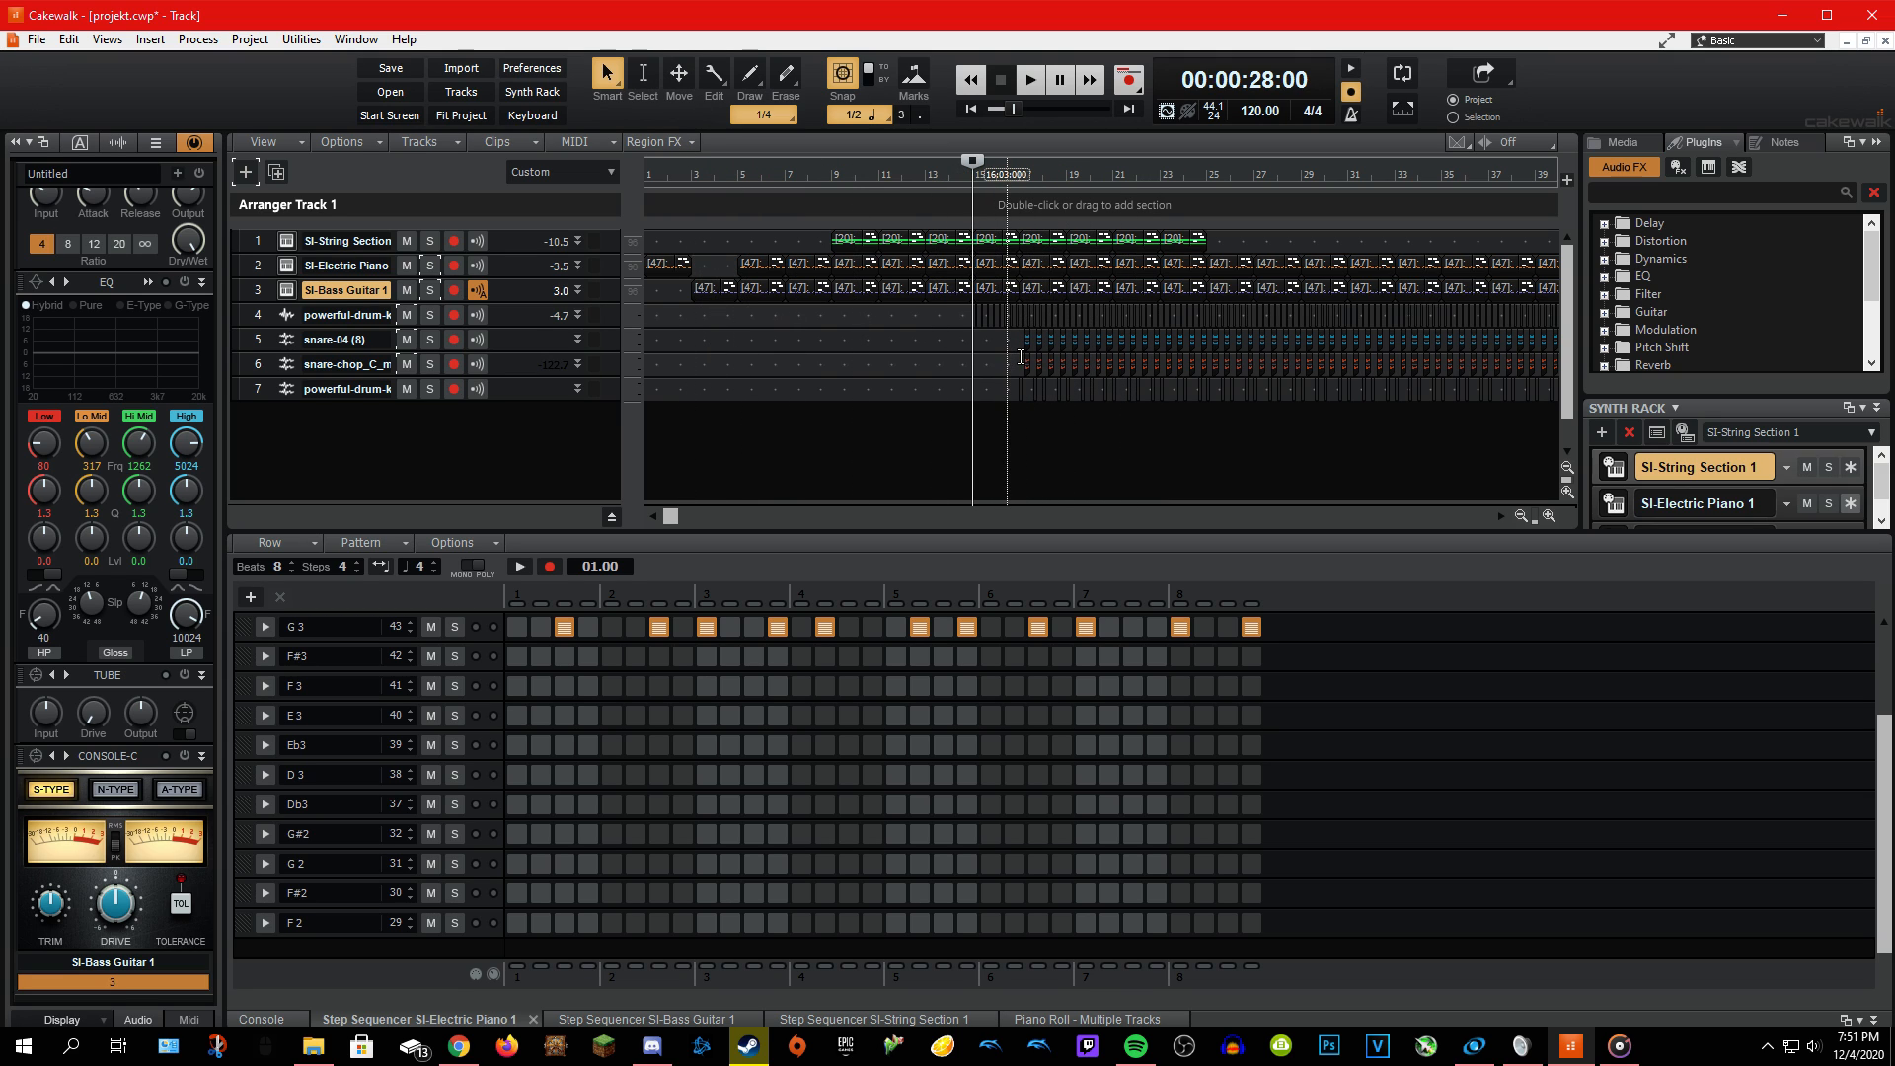
Set the playback position to measure 17 and save the project.
left_click(1015, 354)
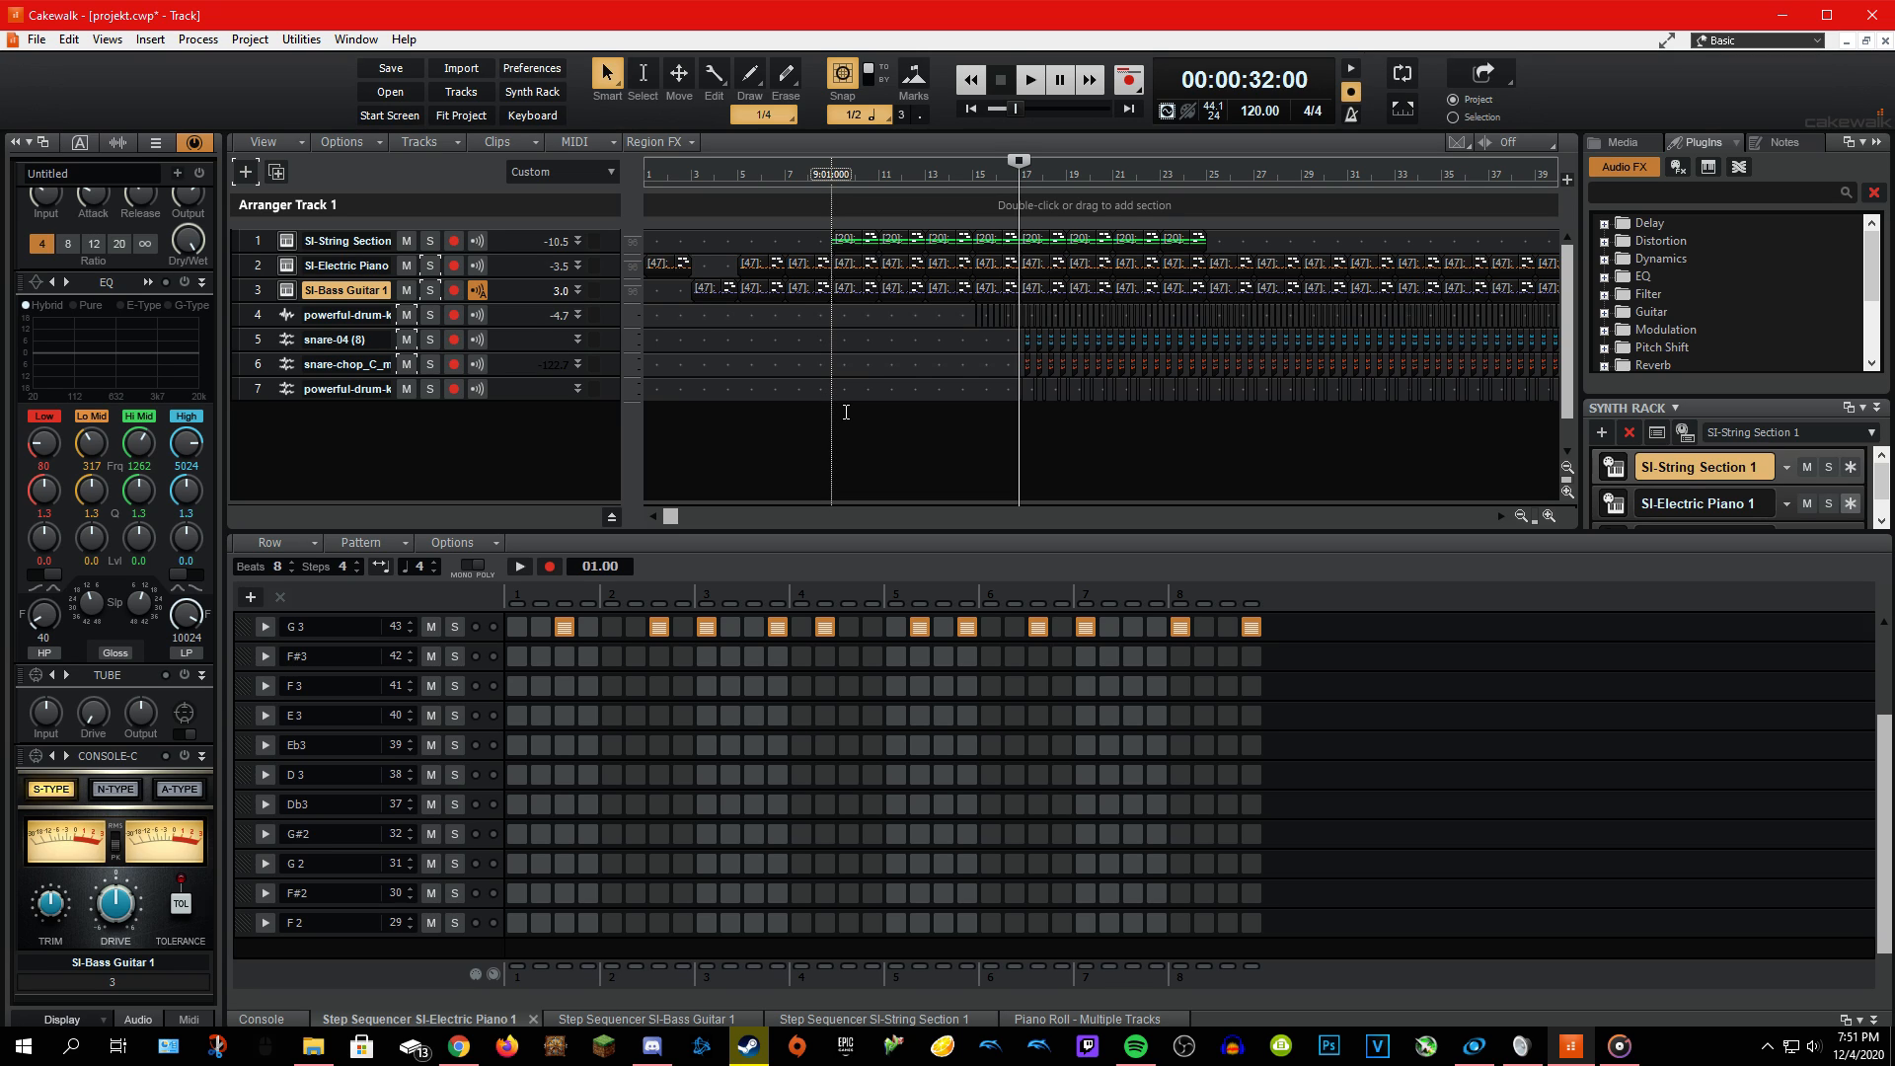
key("ctrl+s")
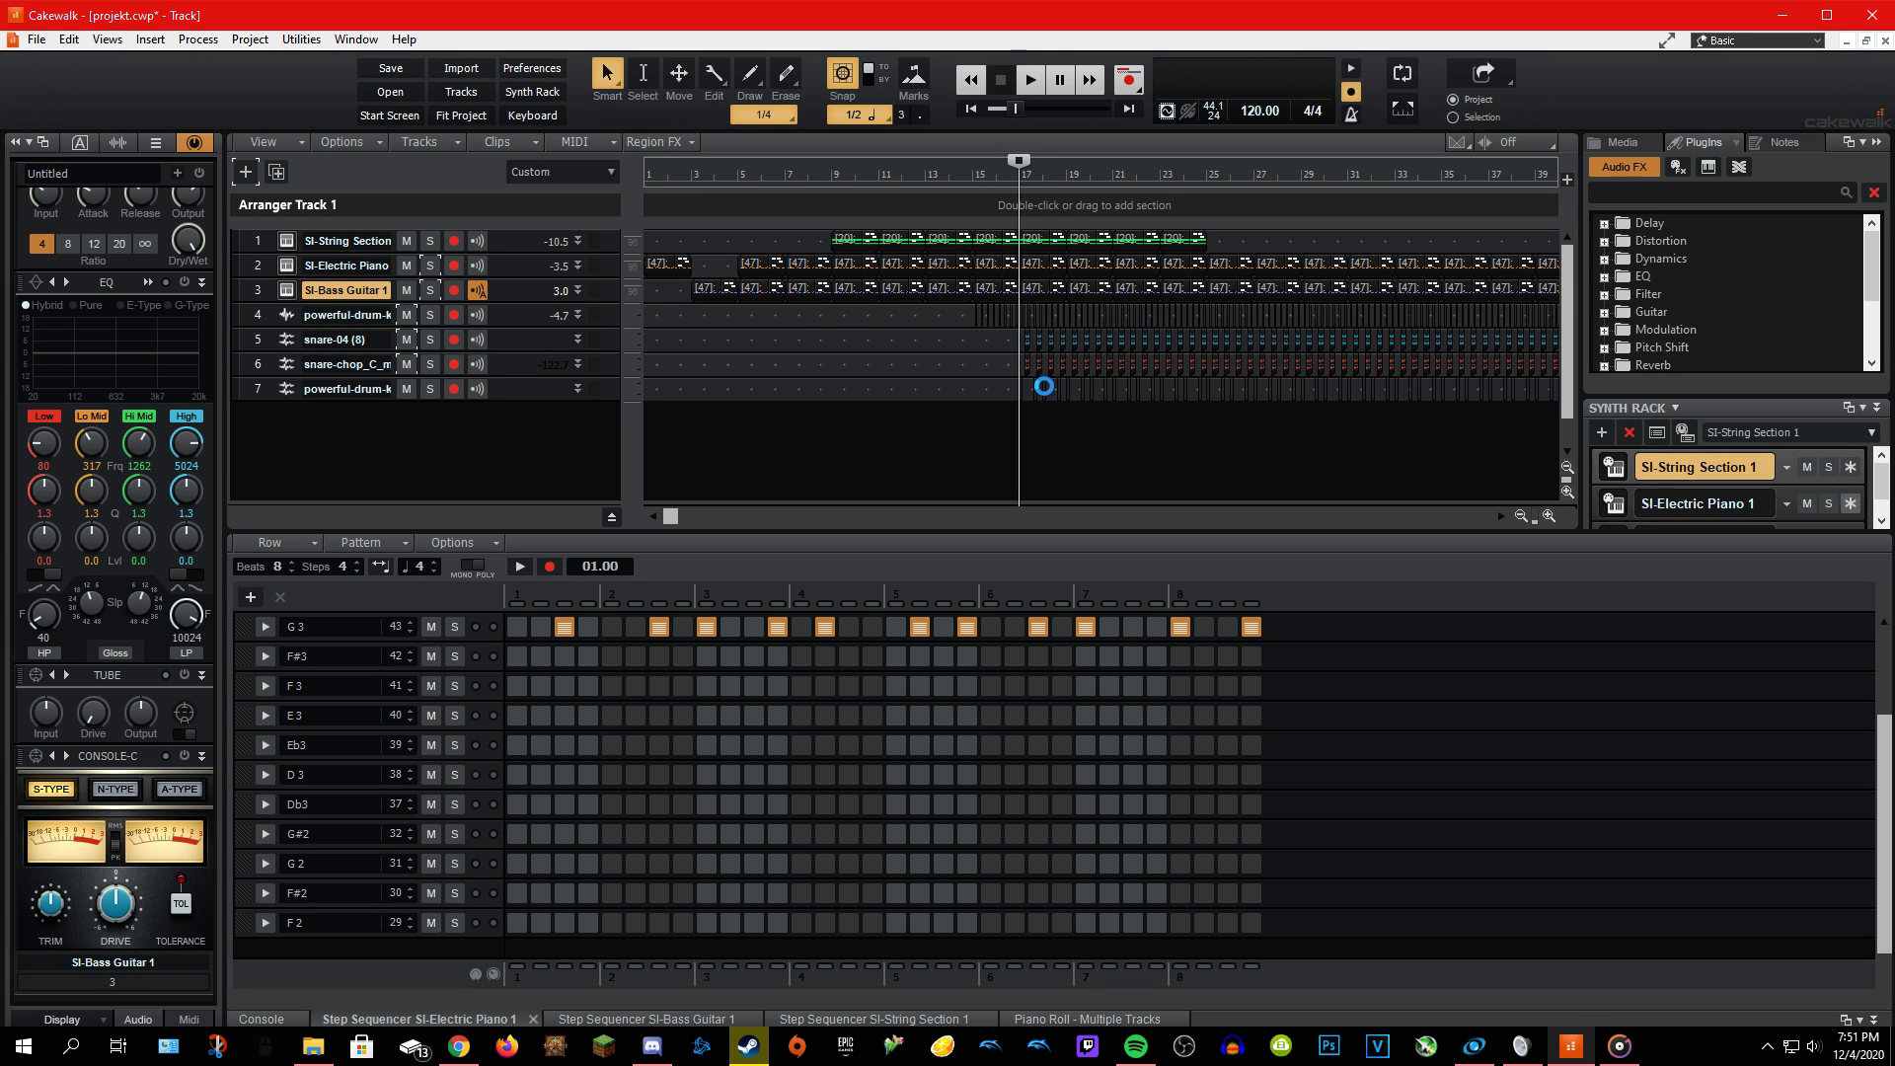
Play the project from measure 13 past measure 22 to hear the drum tracks enter, and stop playback.
left_click(985, 377)
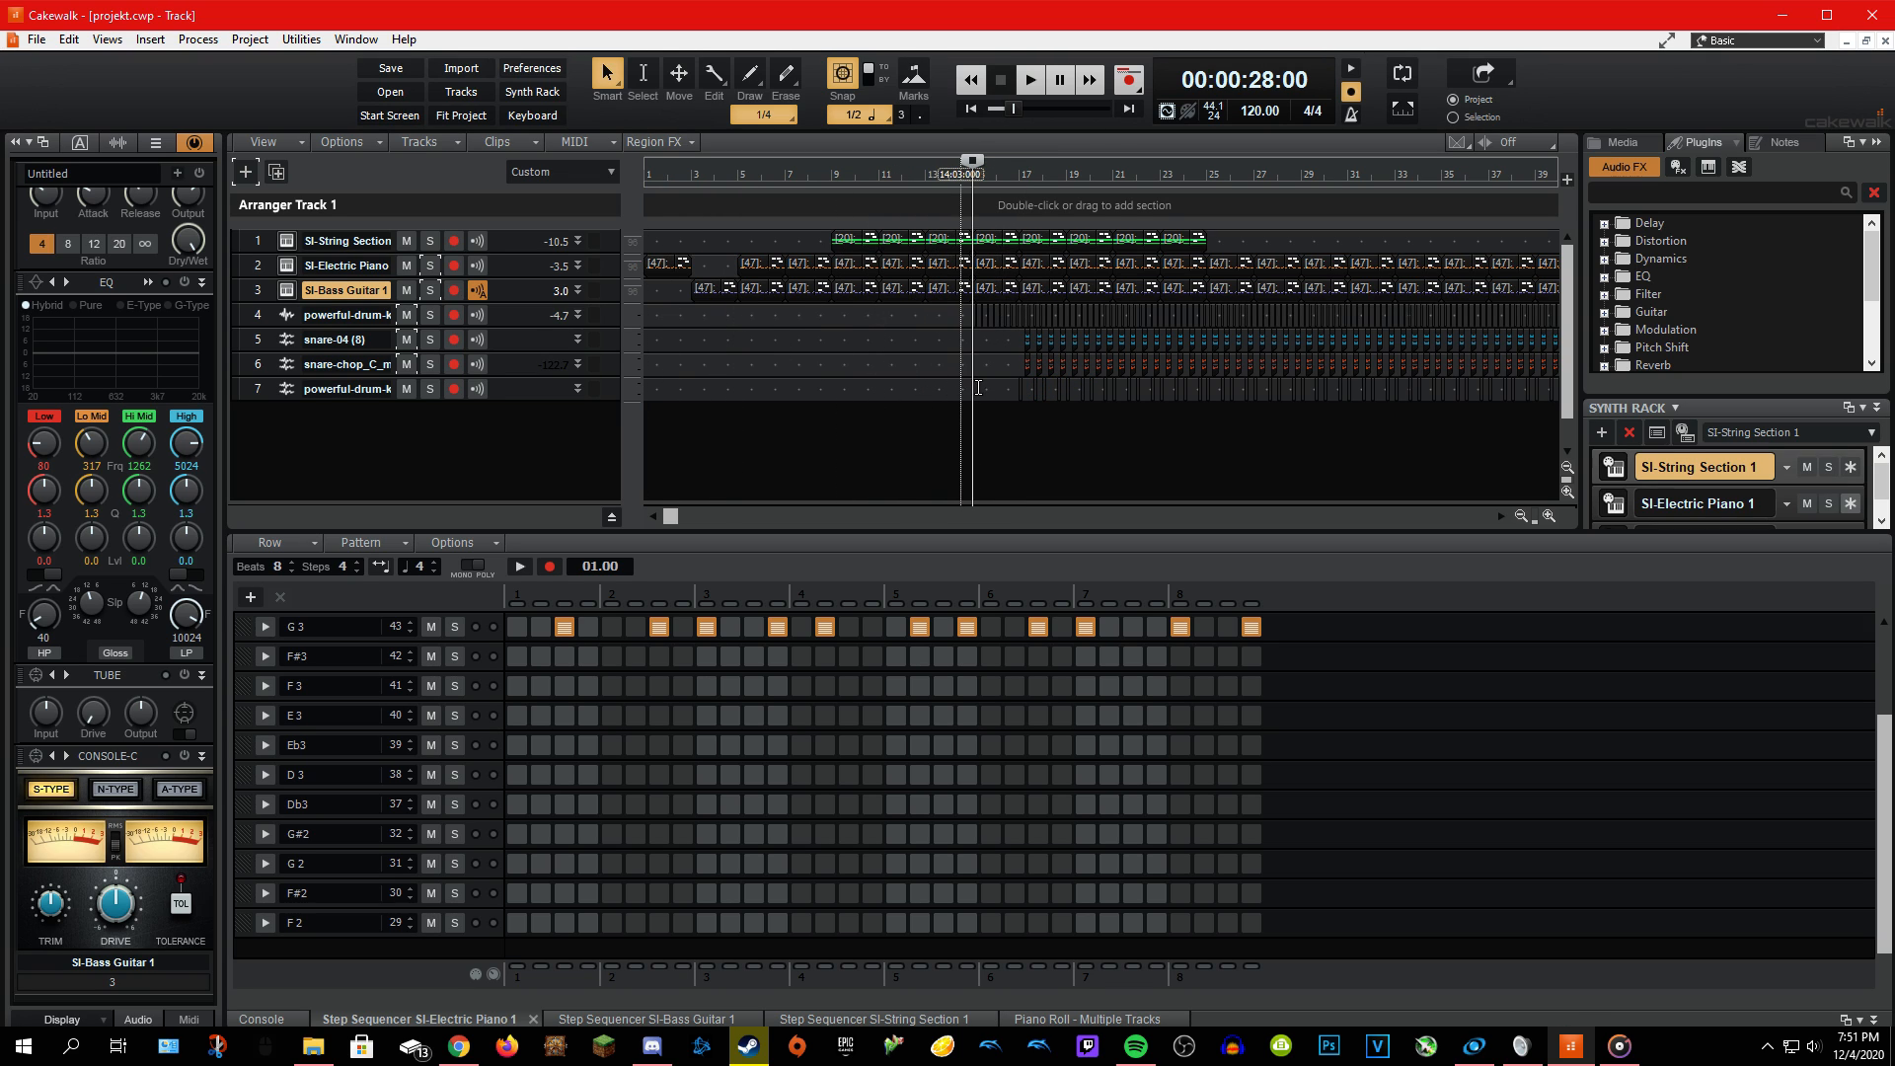
left_click(946, 385)
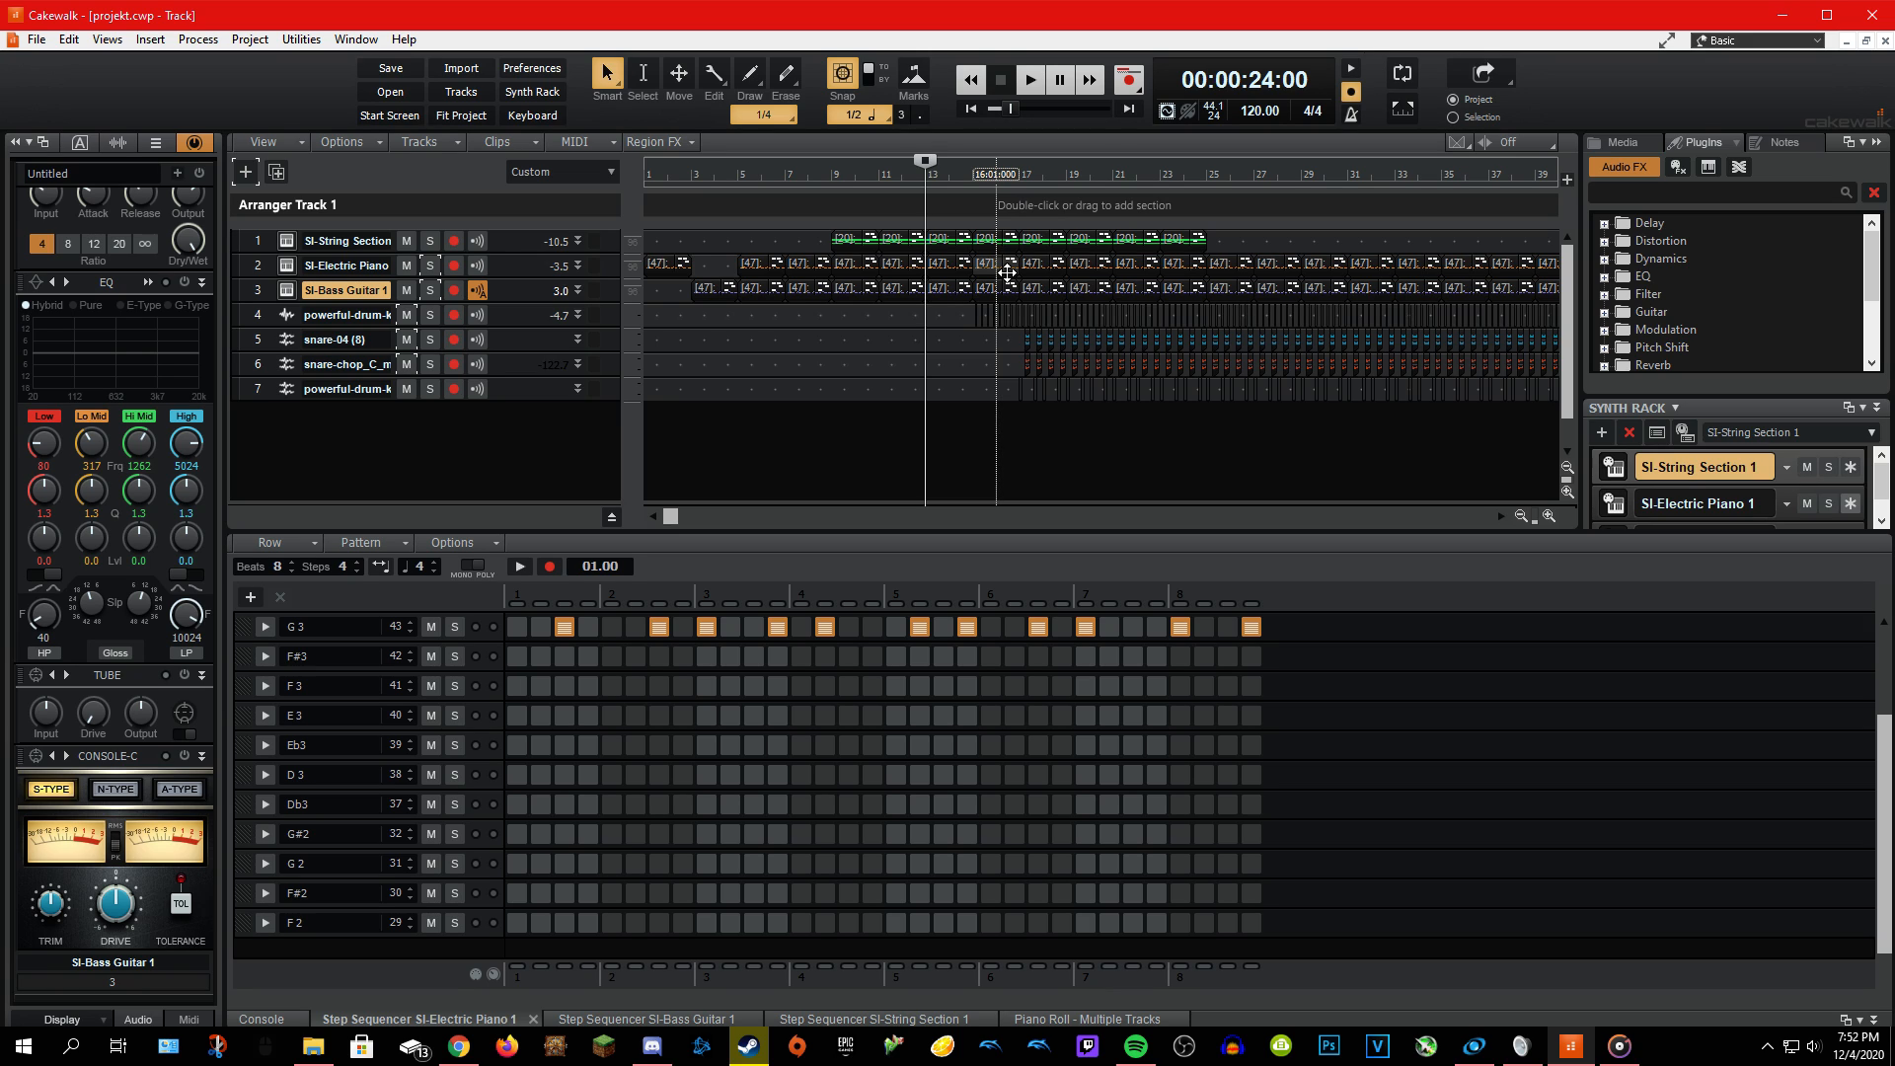
key("space")
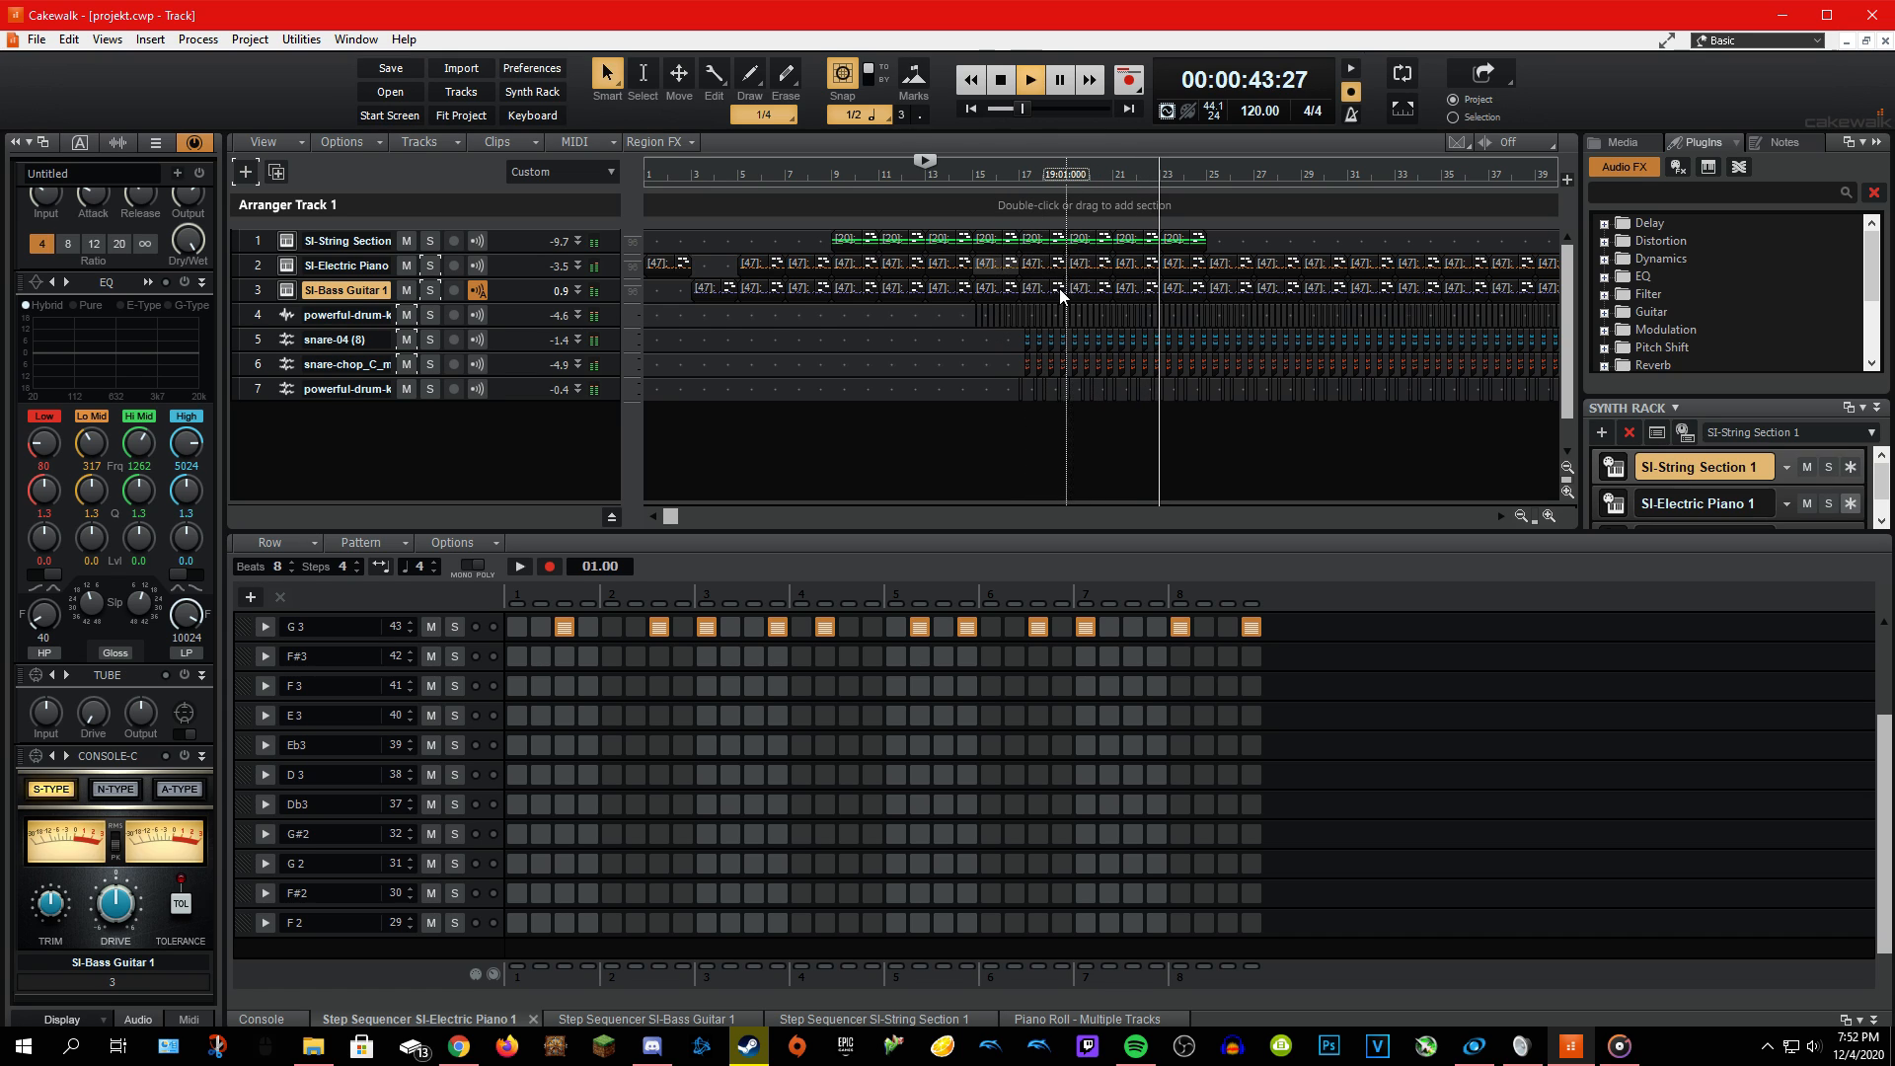
key("space")
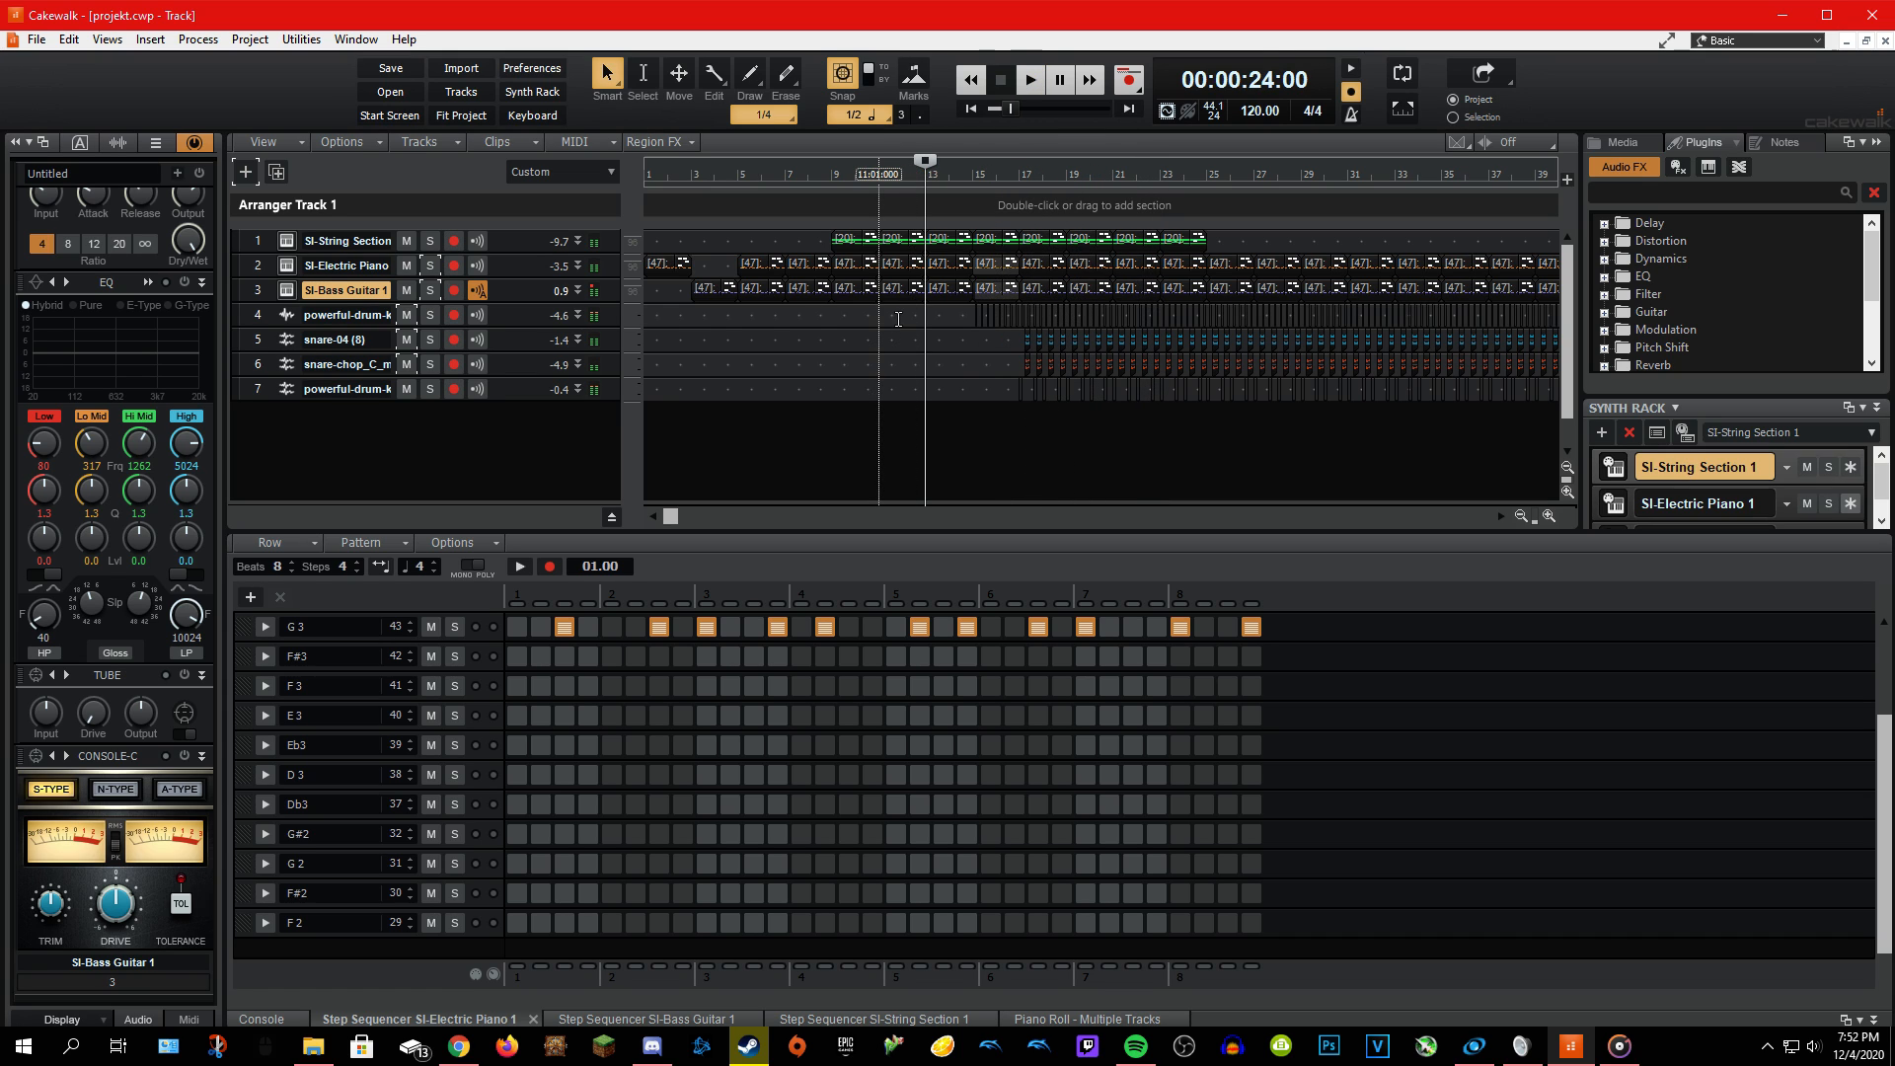
Mute both powerful-drum-k tracks (4 and 7) and audition the project briefly from measure 17.
left_click(1029, 366)
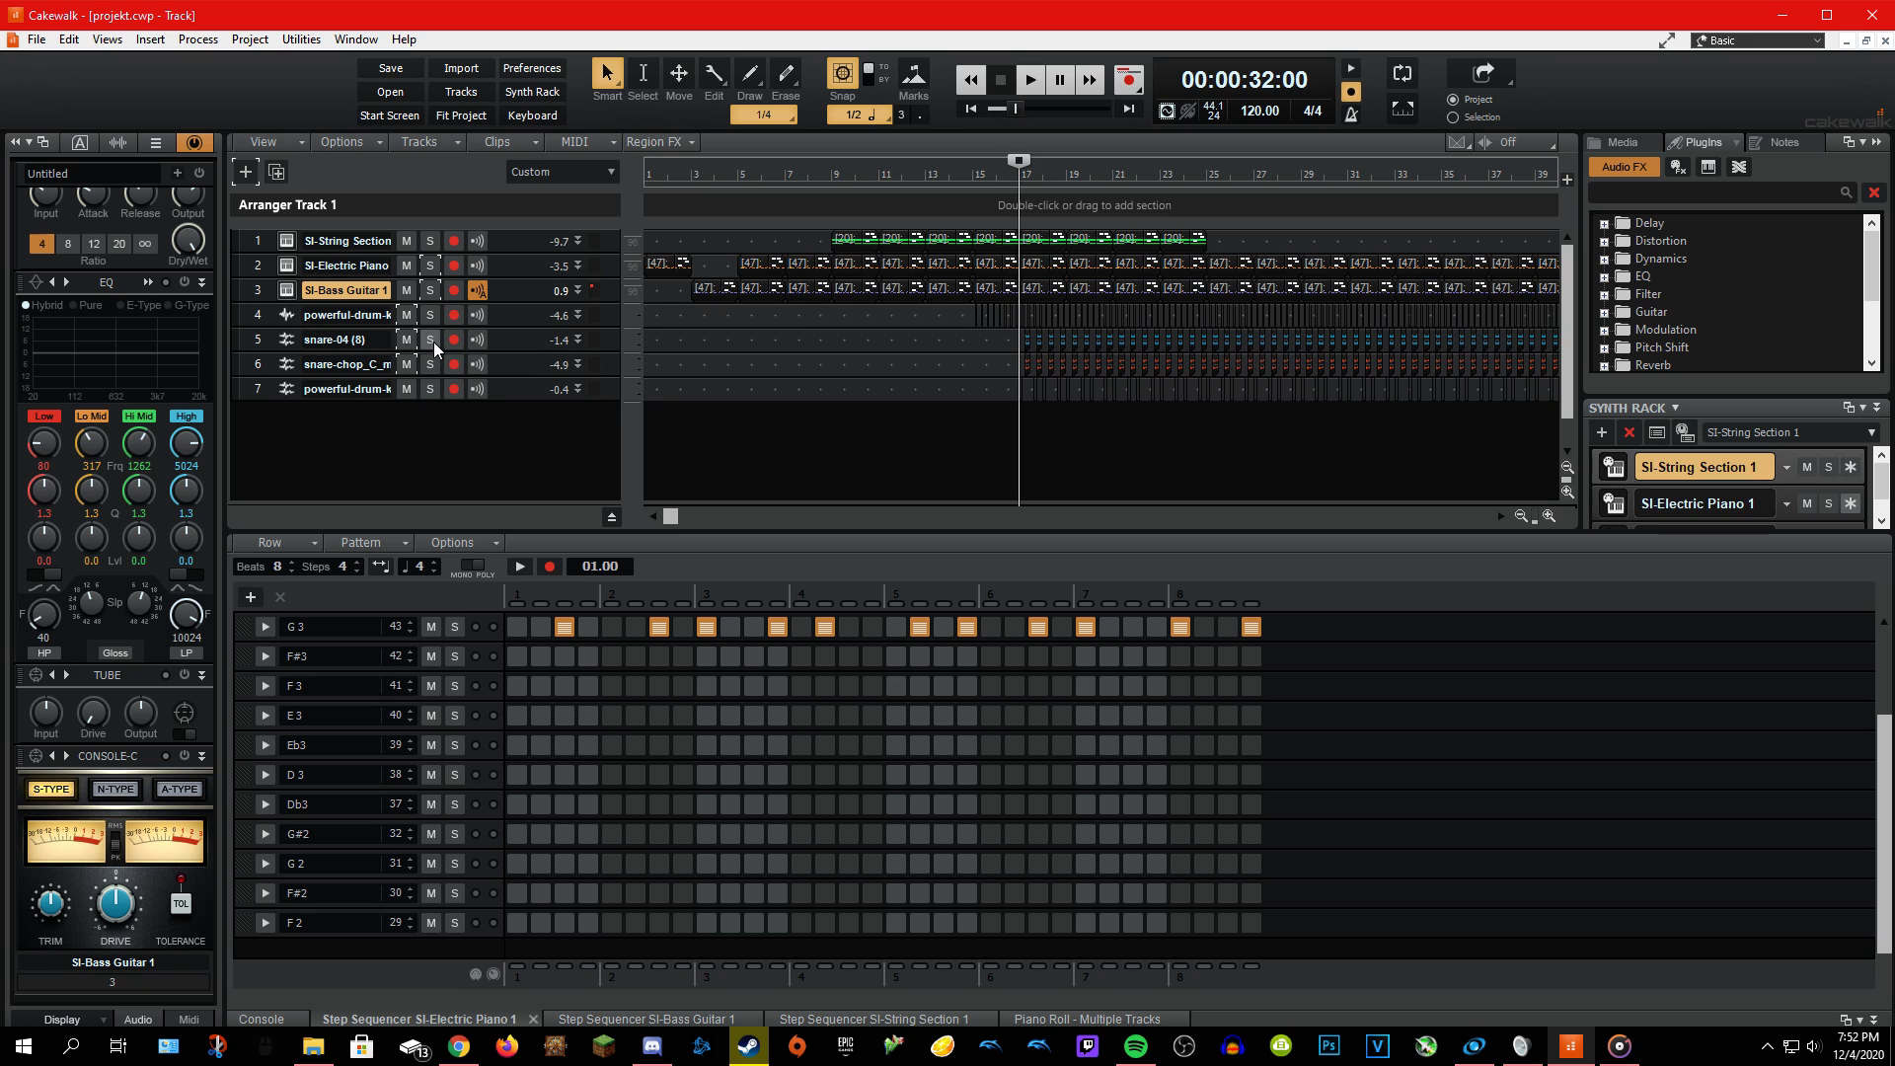
left_click(407, 314)
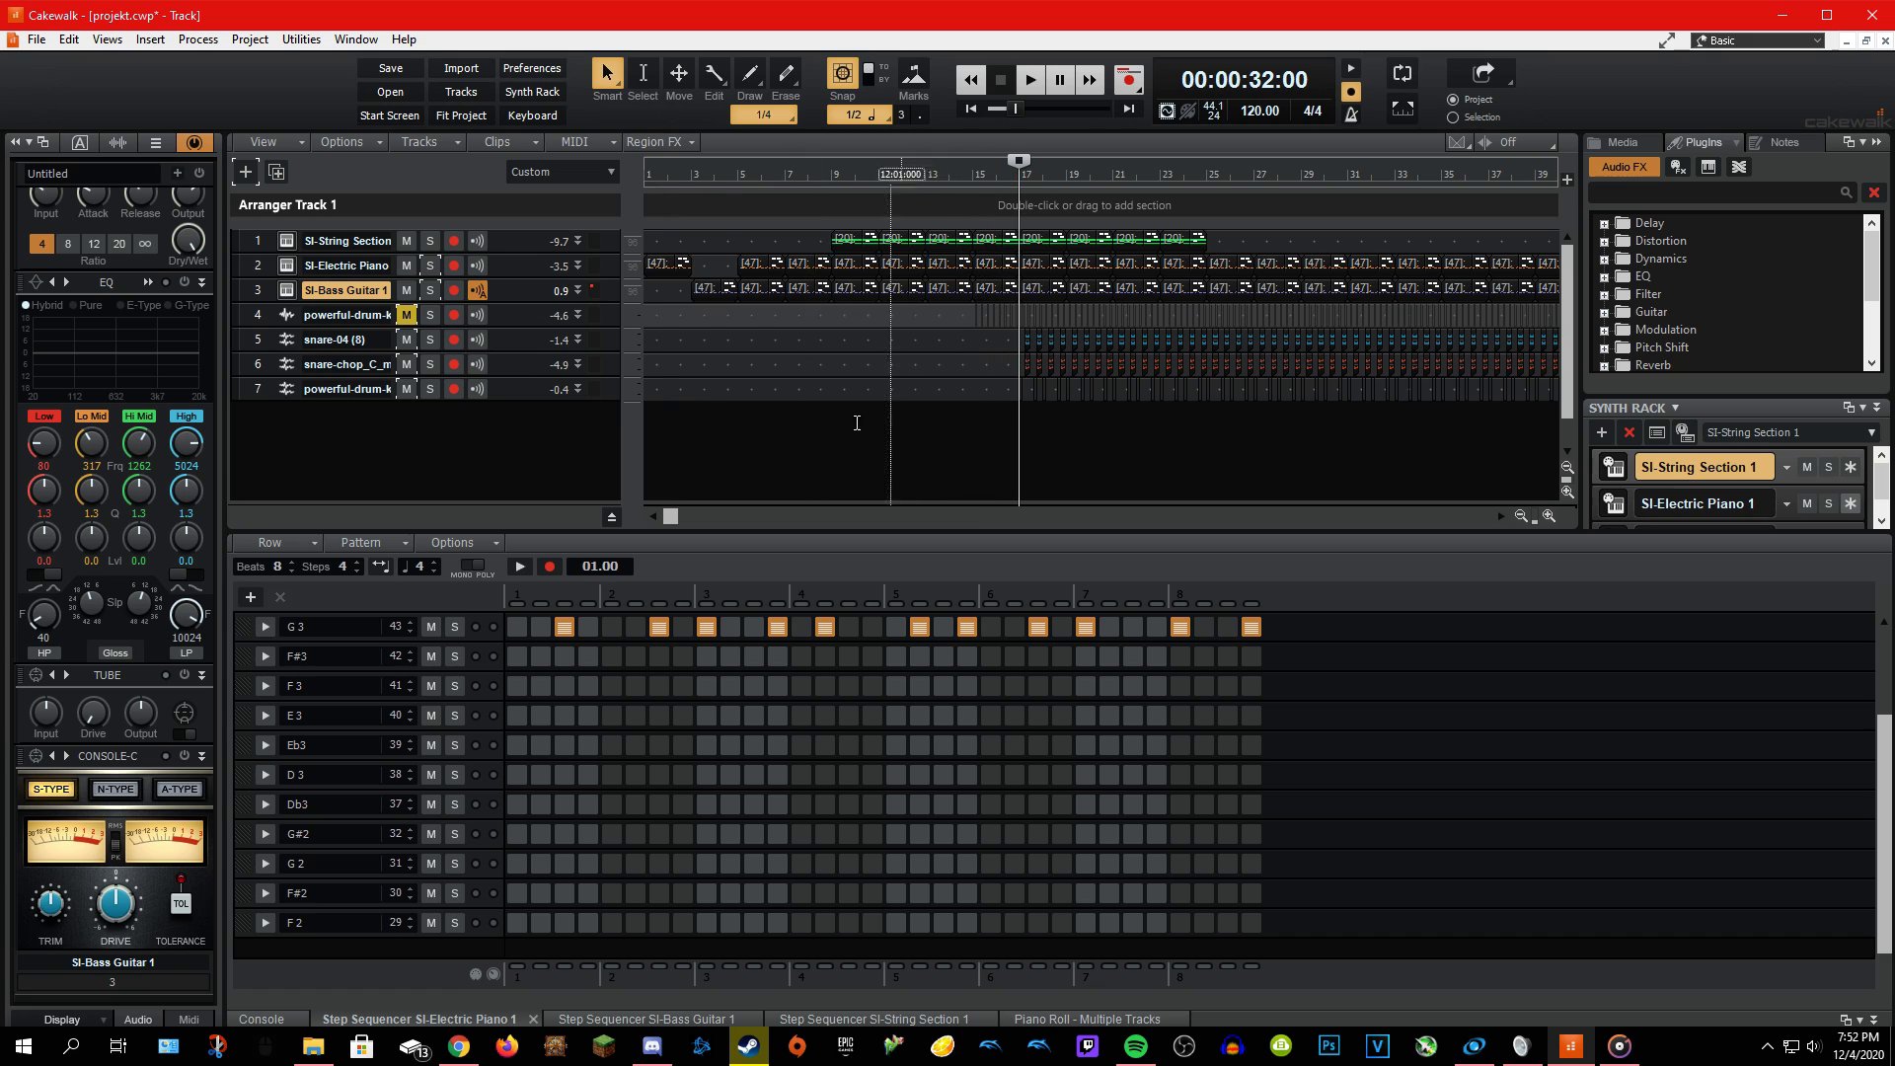
left_click(406, 388)
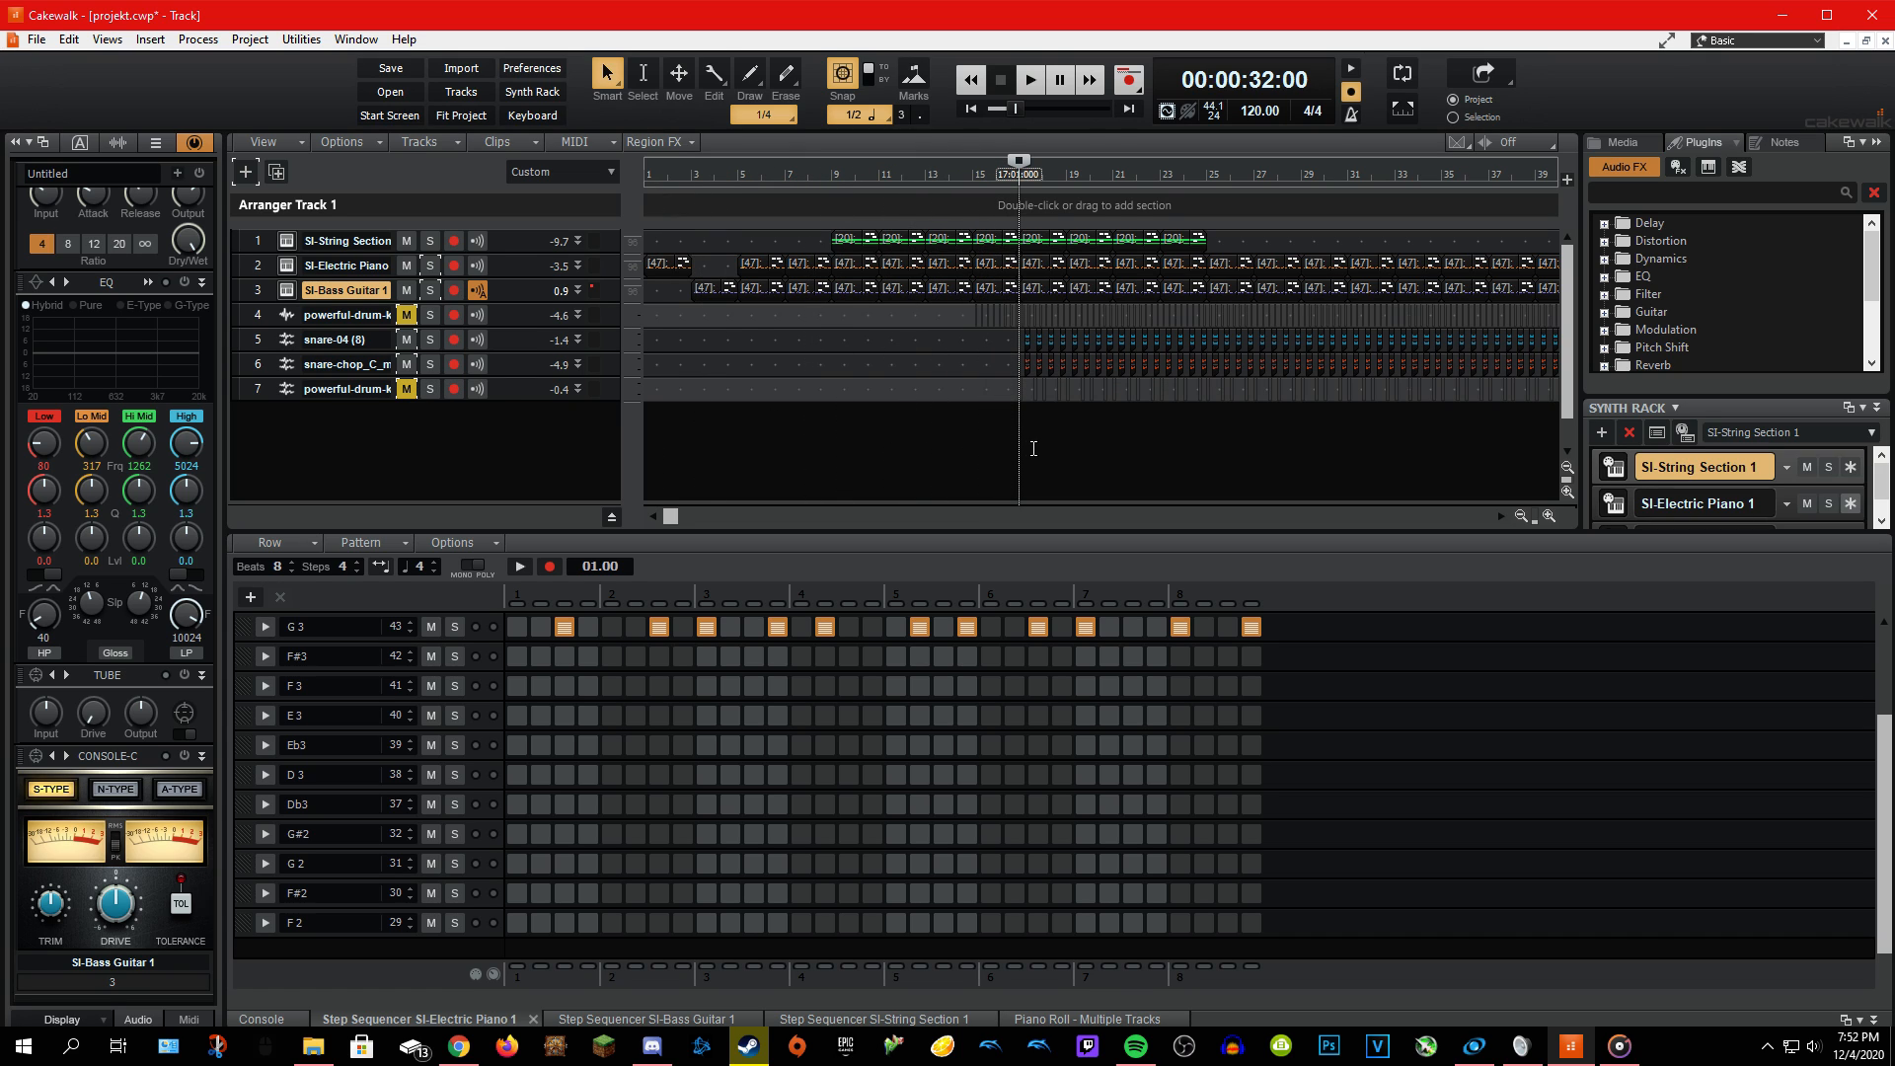
key("space")
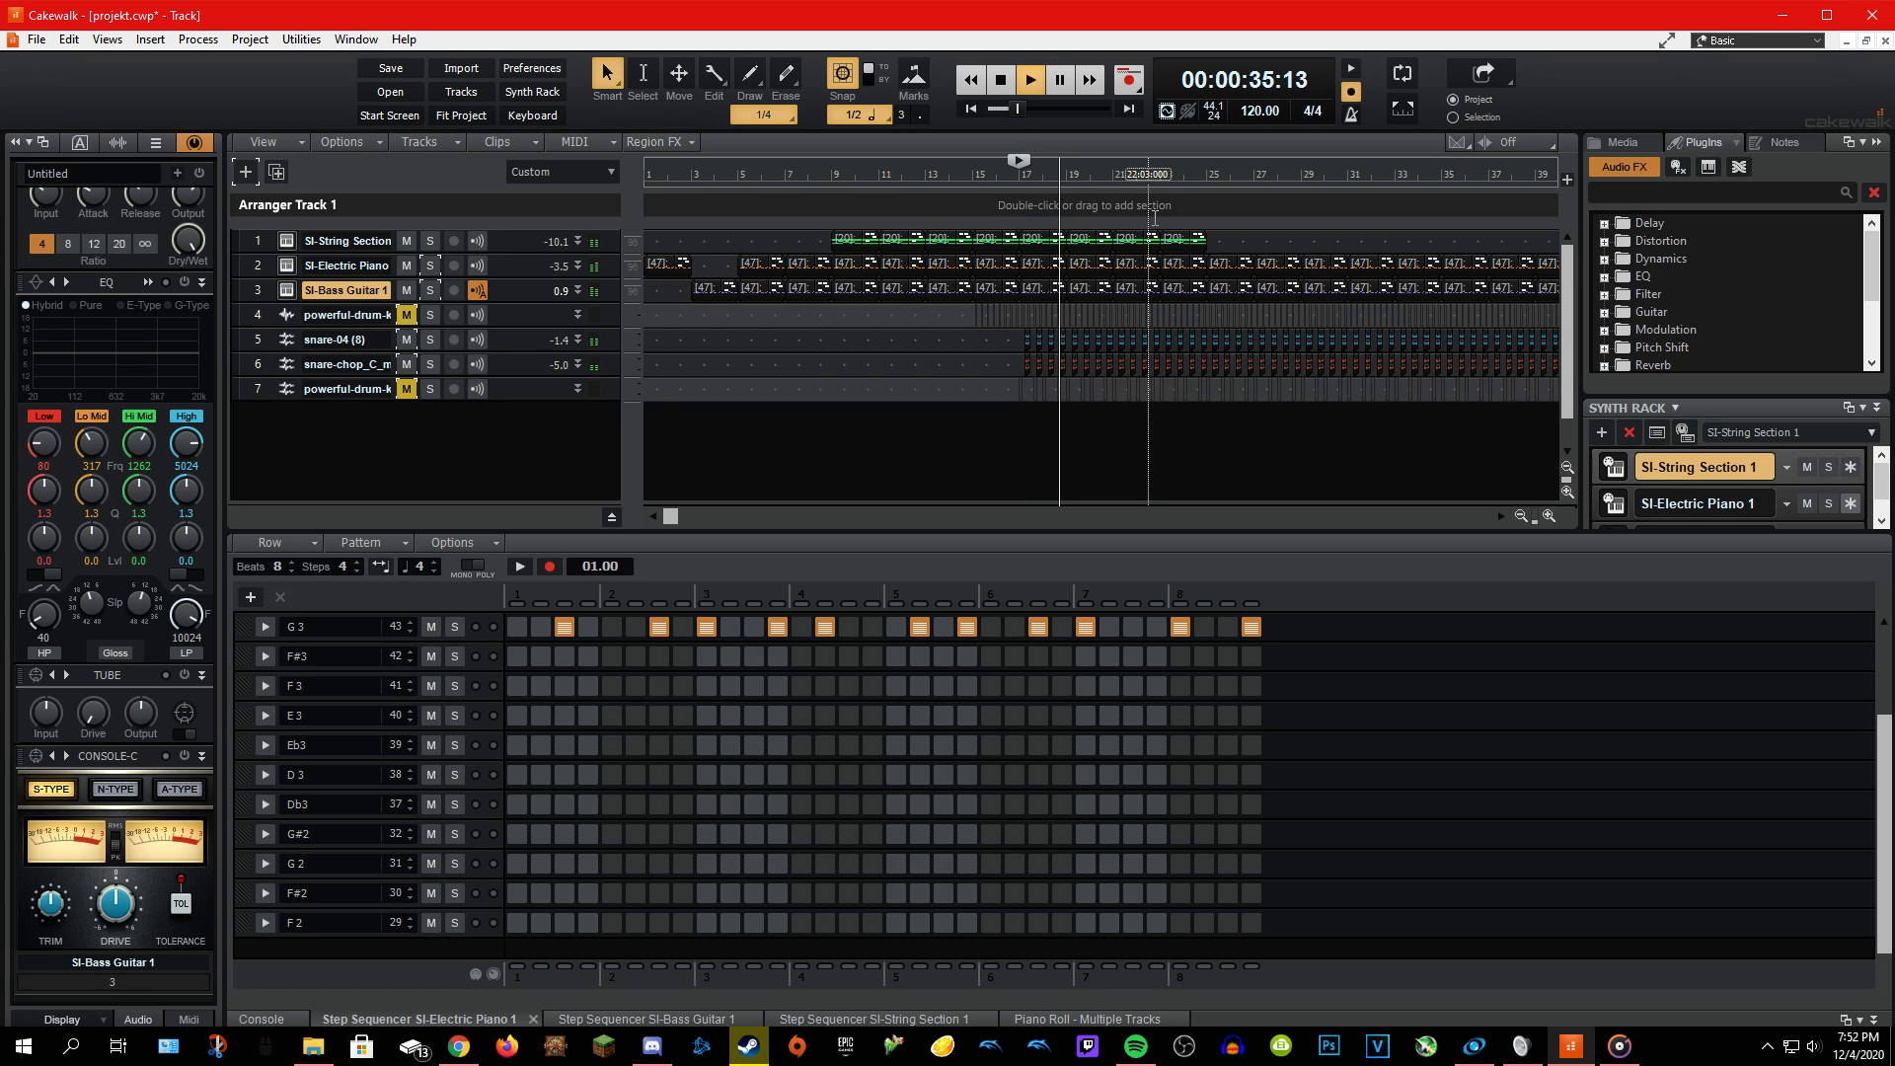
key("space")
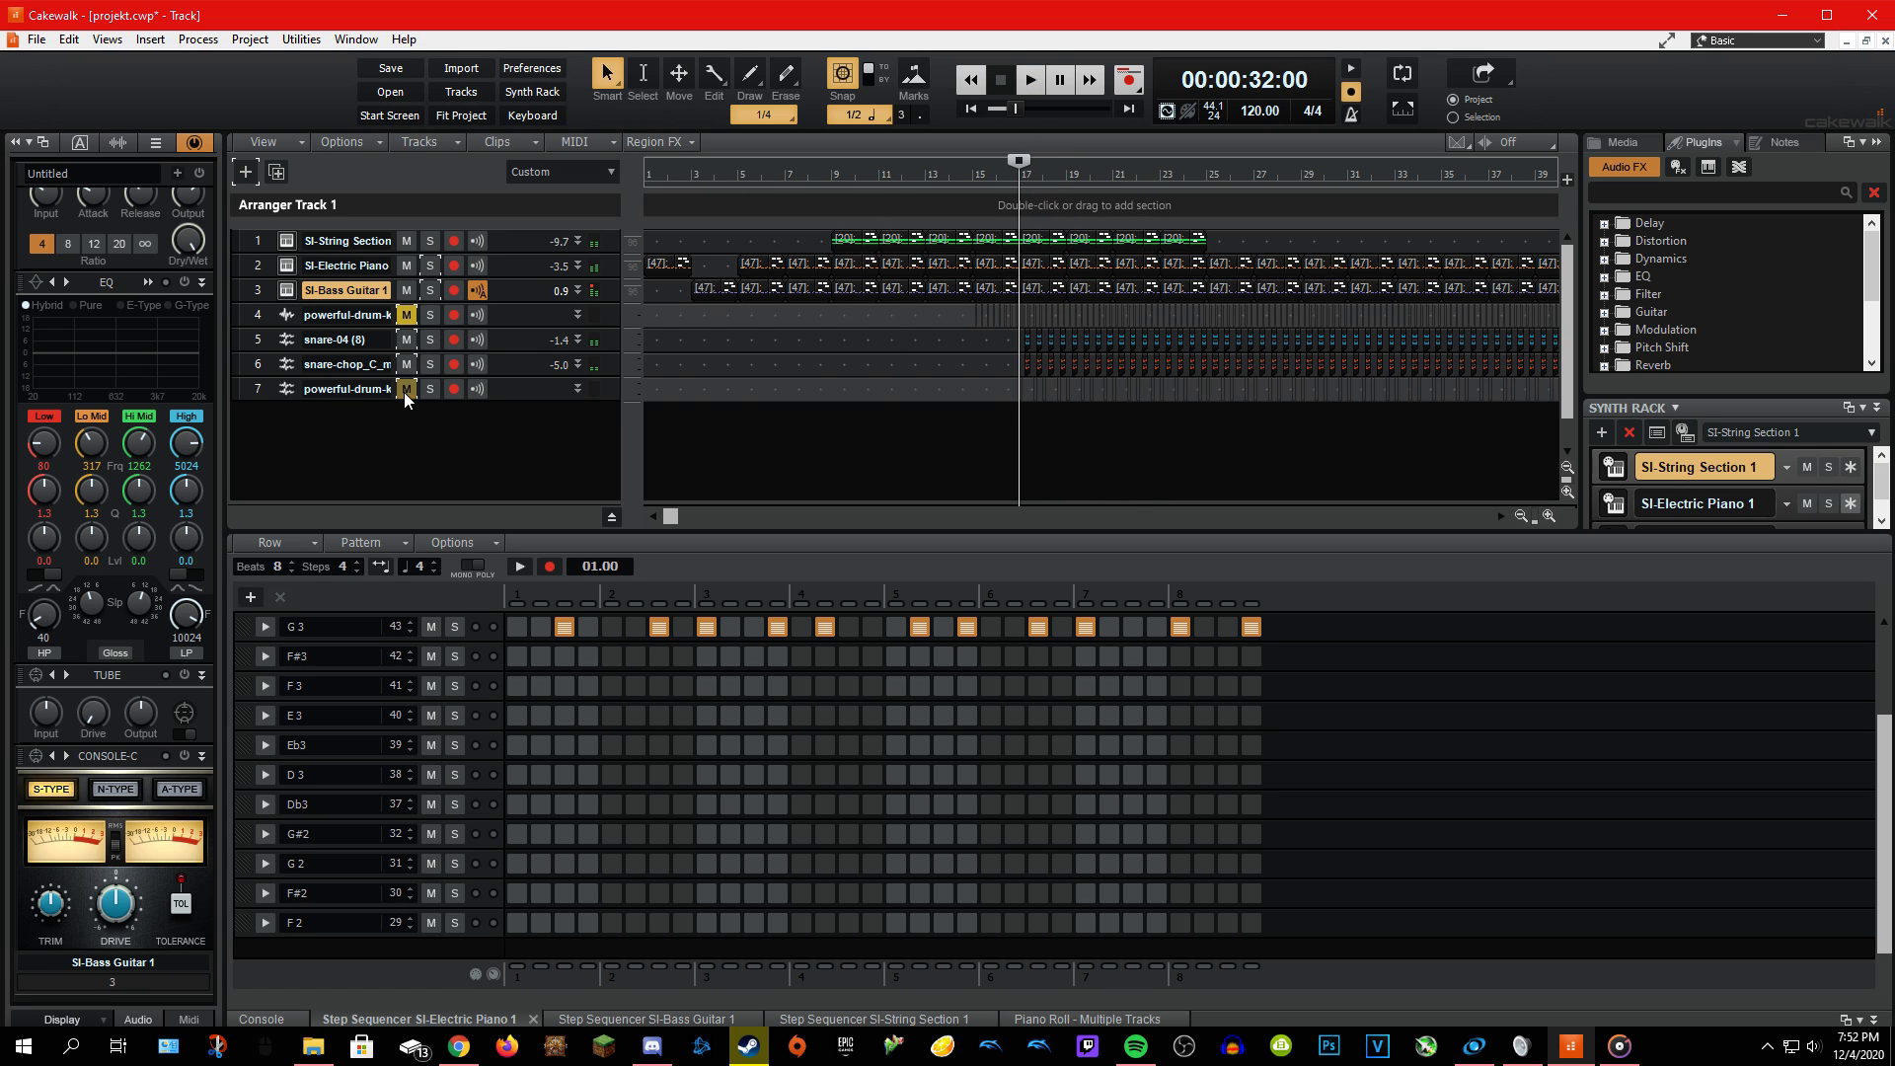
Unmute track 7, the second powerful-drum-k track, and audition the project from measure 17.
left_click(405, 388)
key("space")
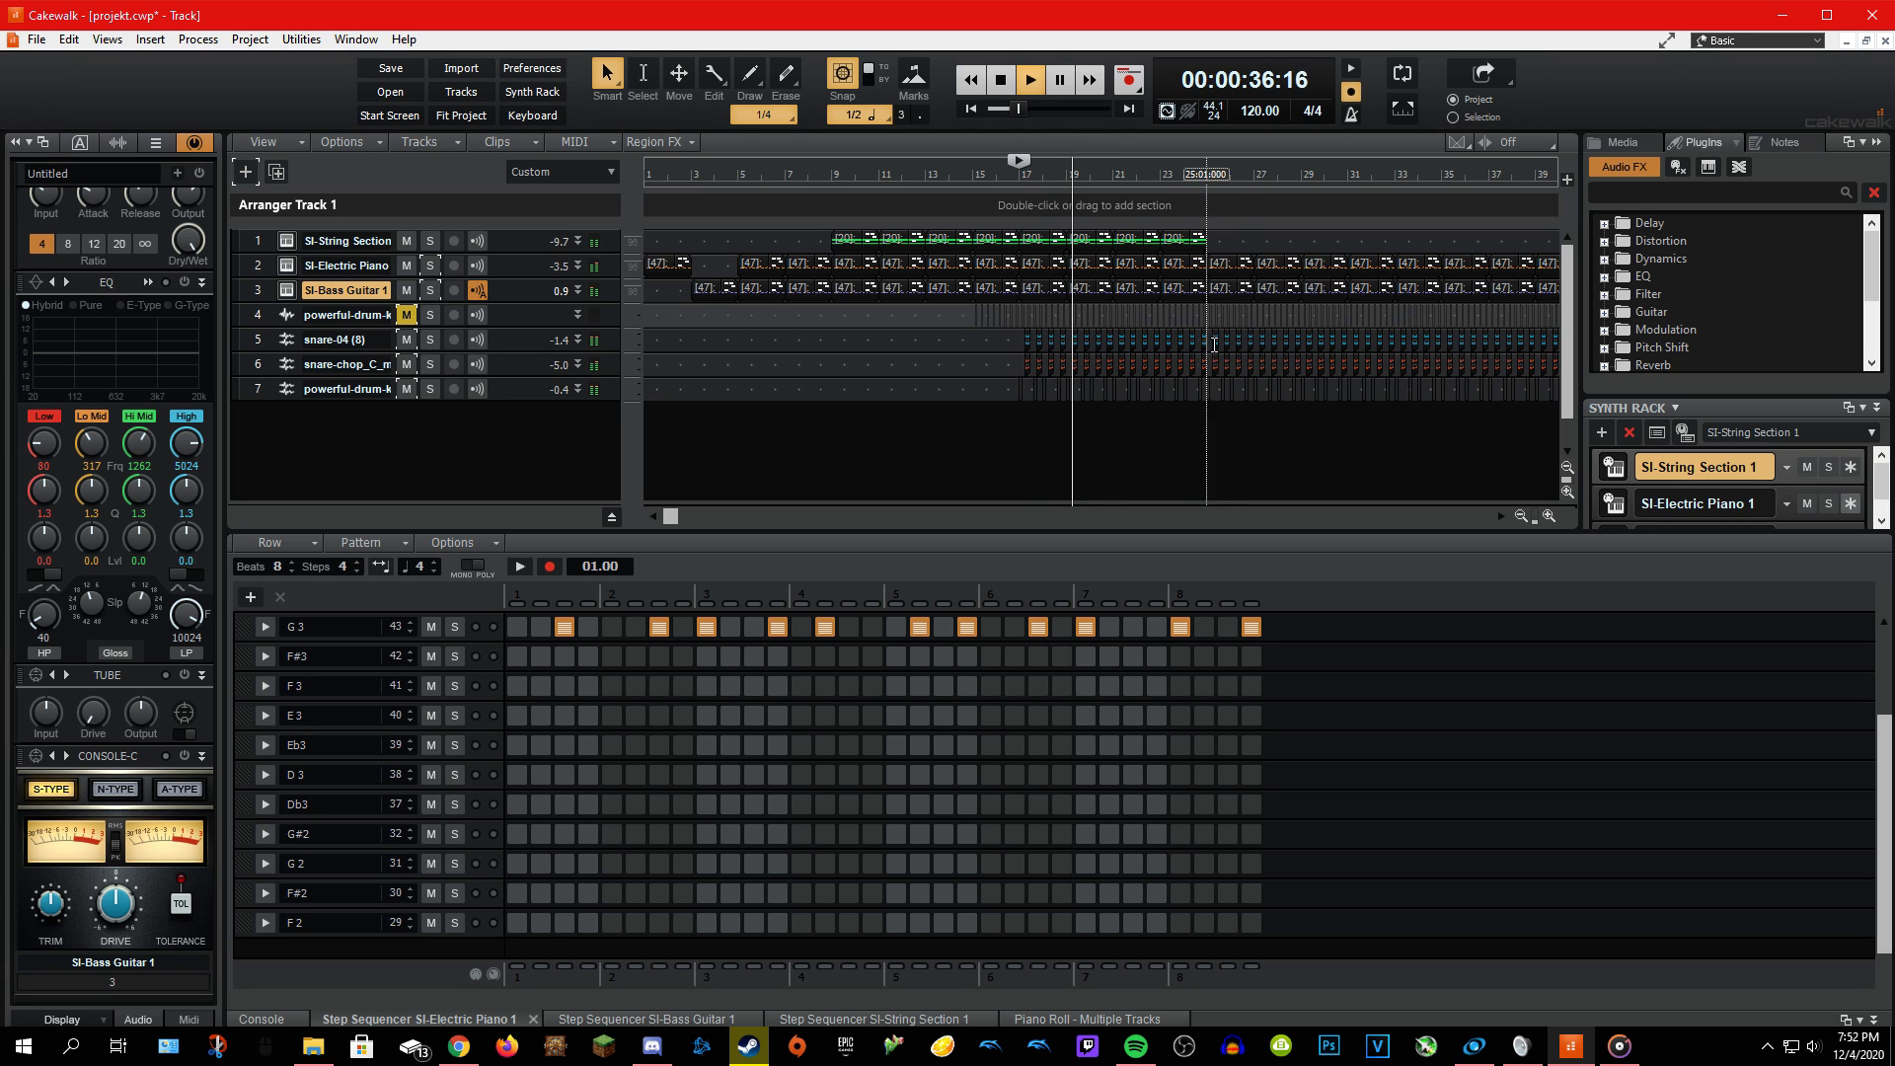
key("space")
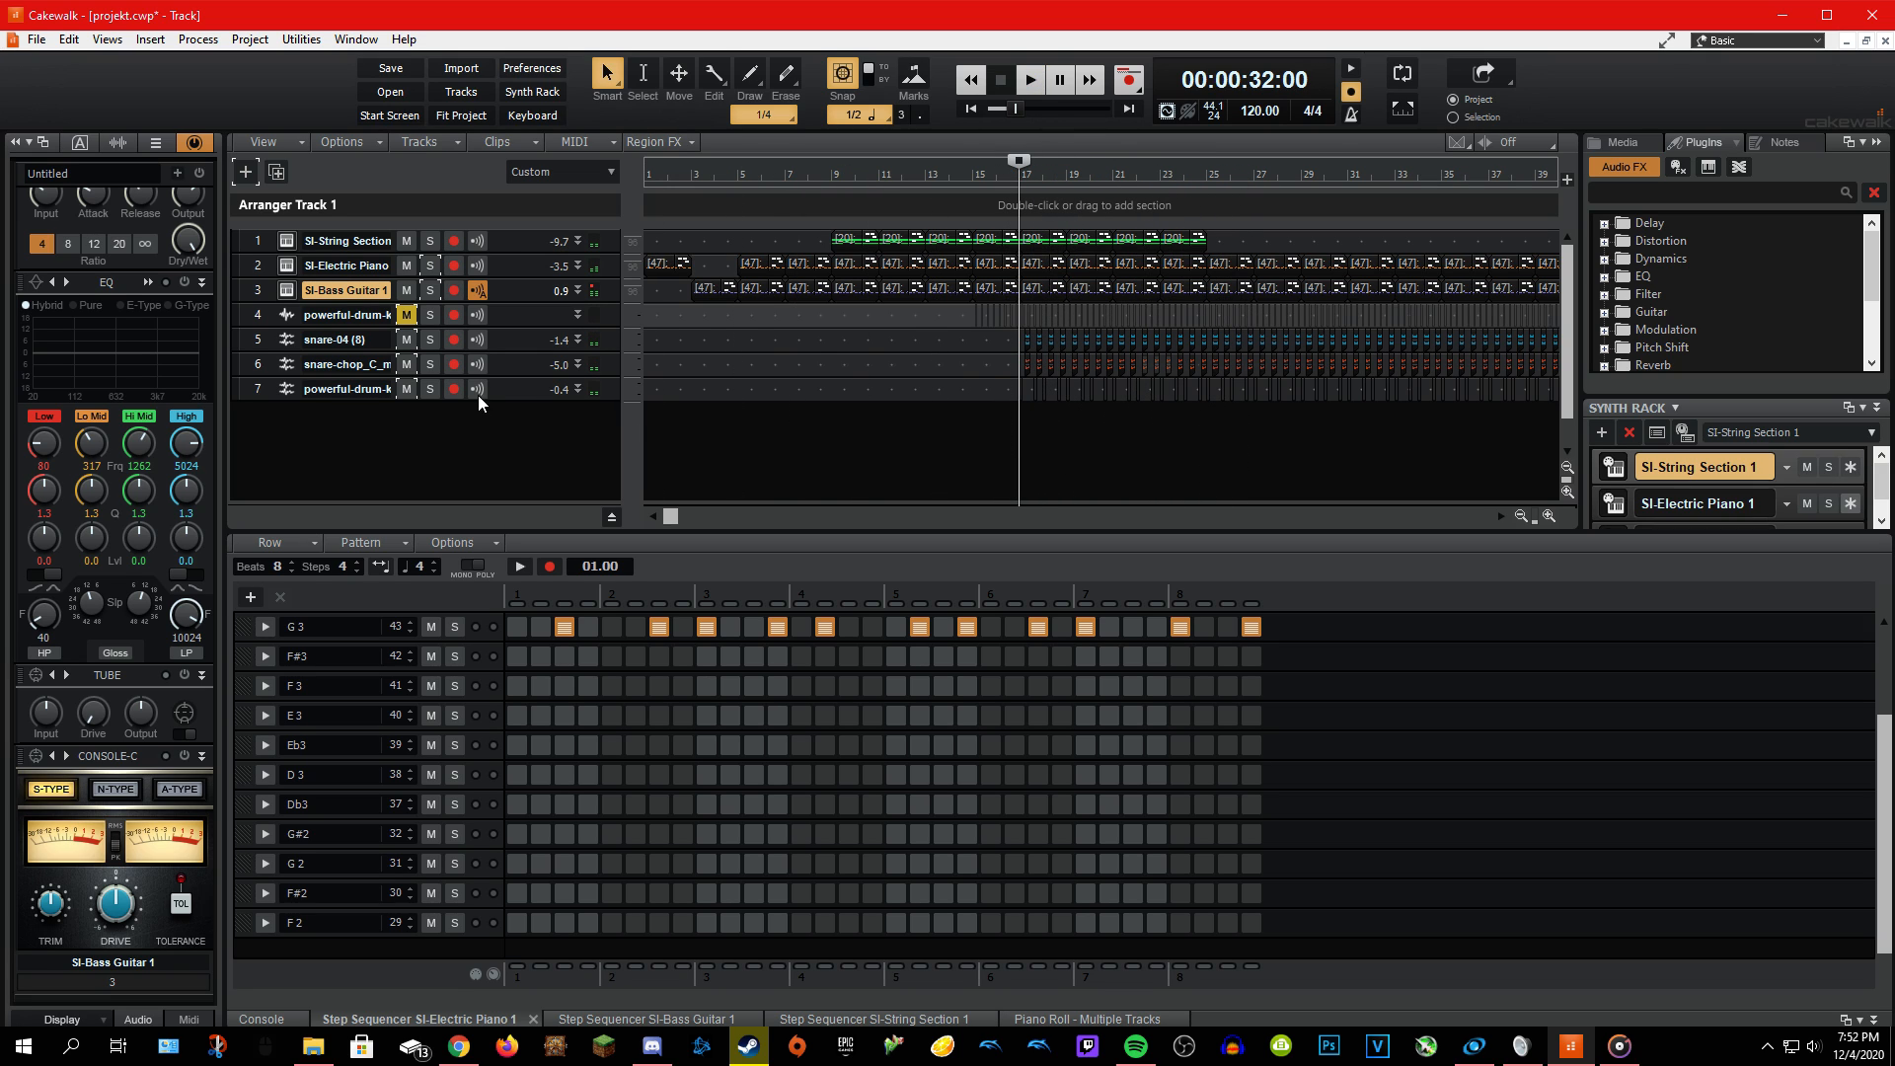
Mute the snare-04 (8) track and audition the project from measure 17 without it.
left_click(405, 340)
key("space")
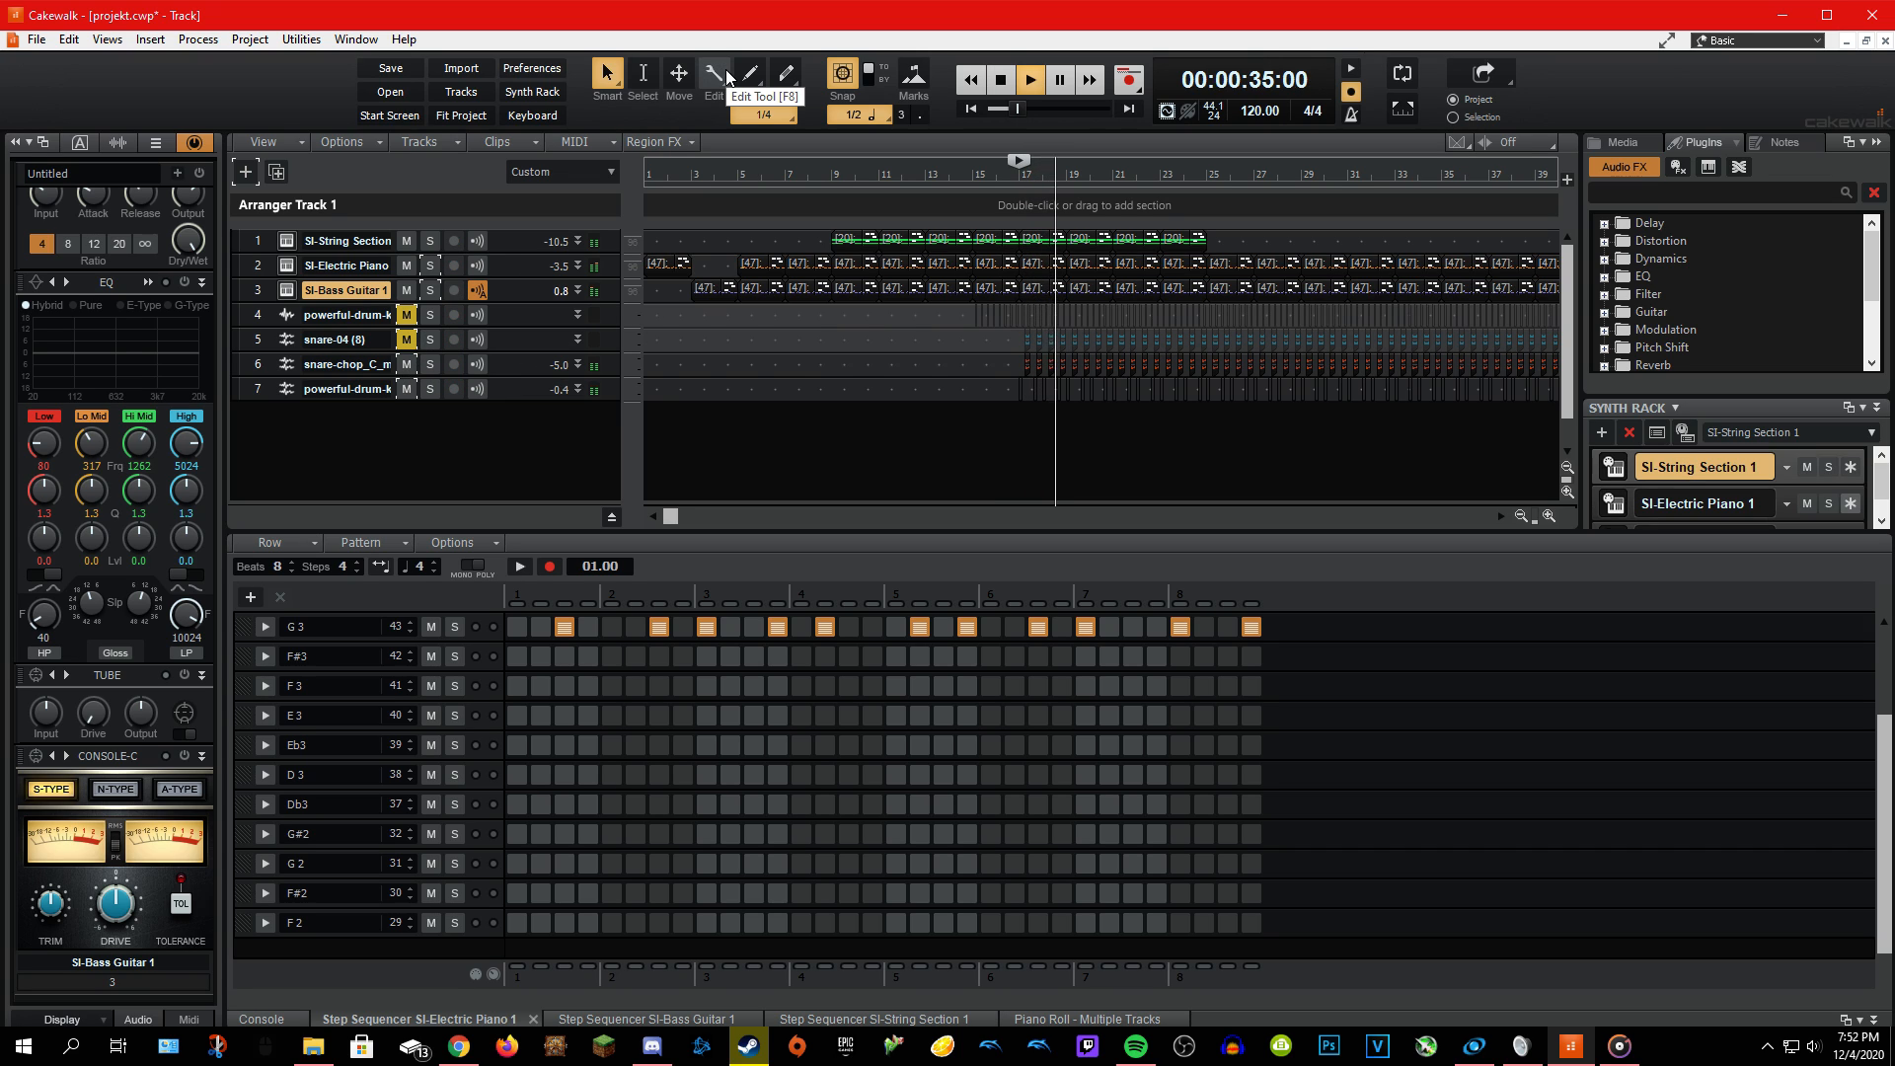
key("space")
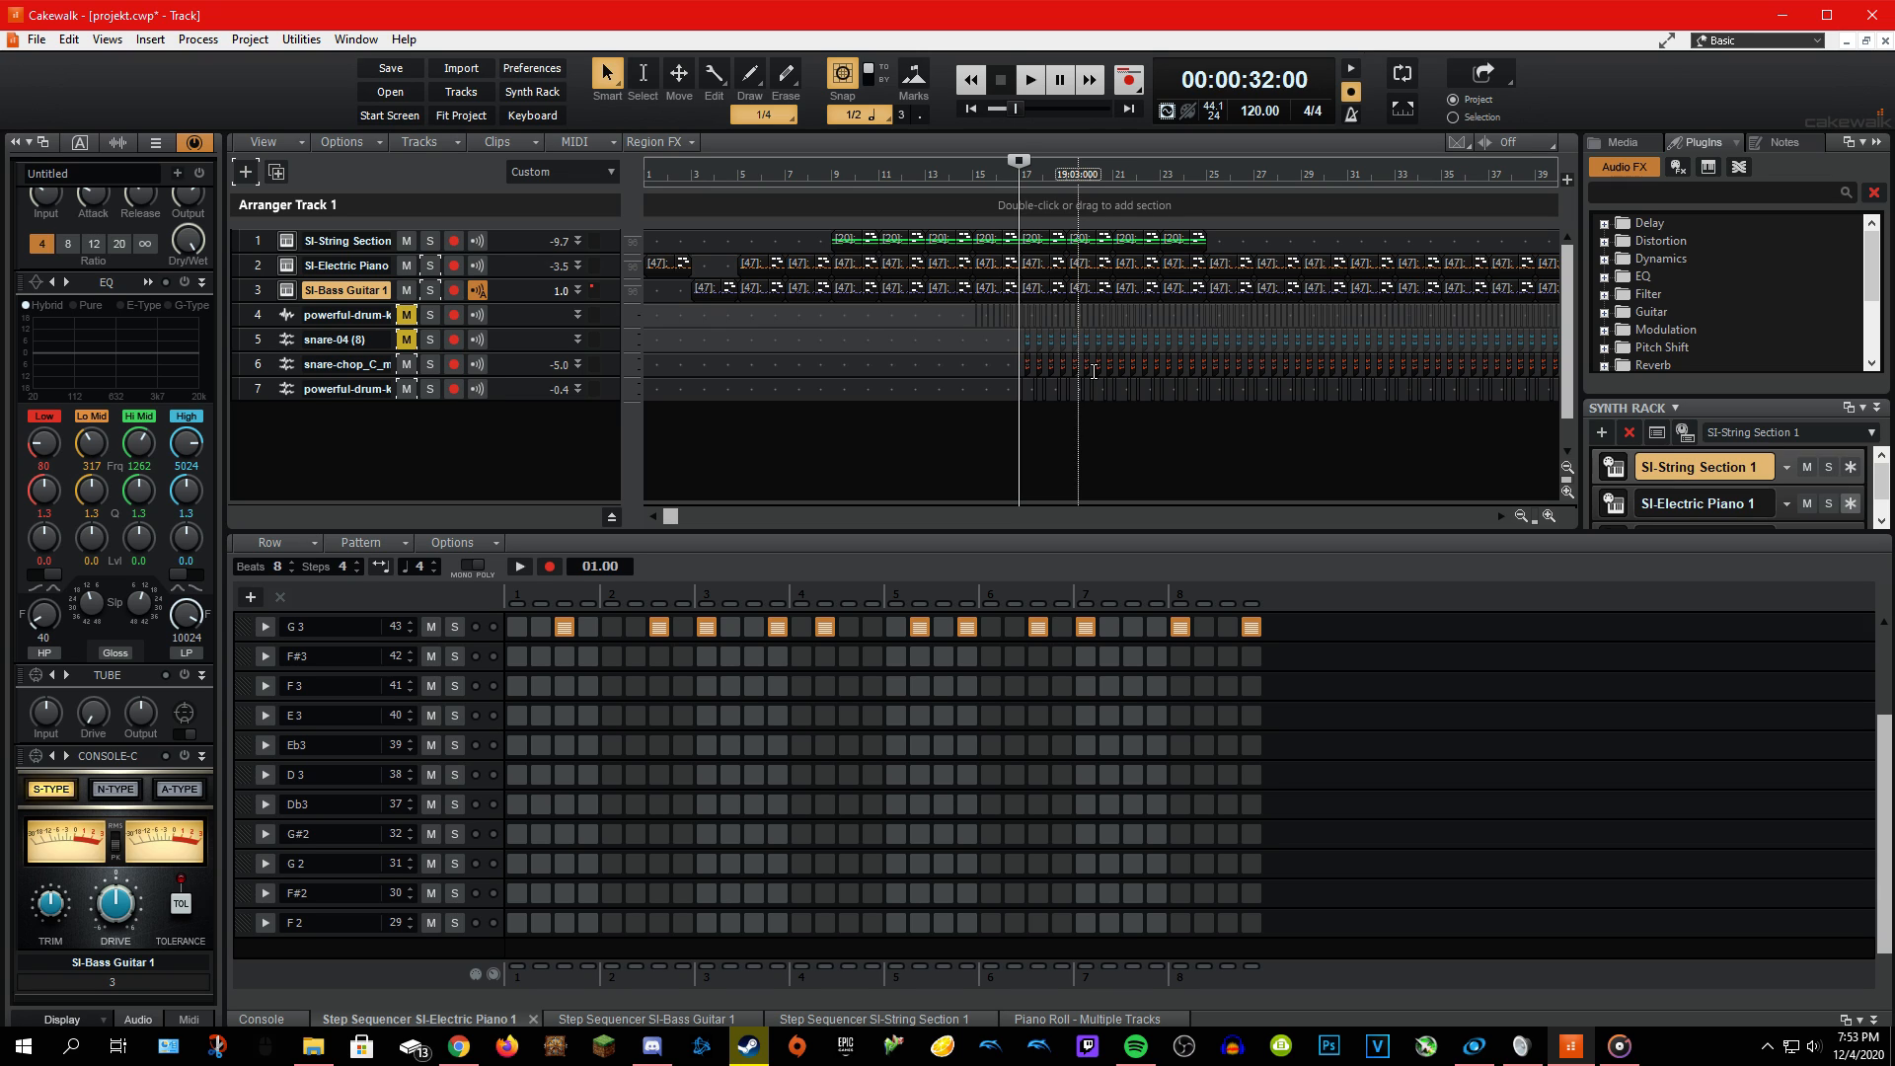
Unmute the snare-04 (8) track, mute the snare-chop track instead, and audition the project from measure 17.
left_click(406, 339)
left_click(406, 365)
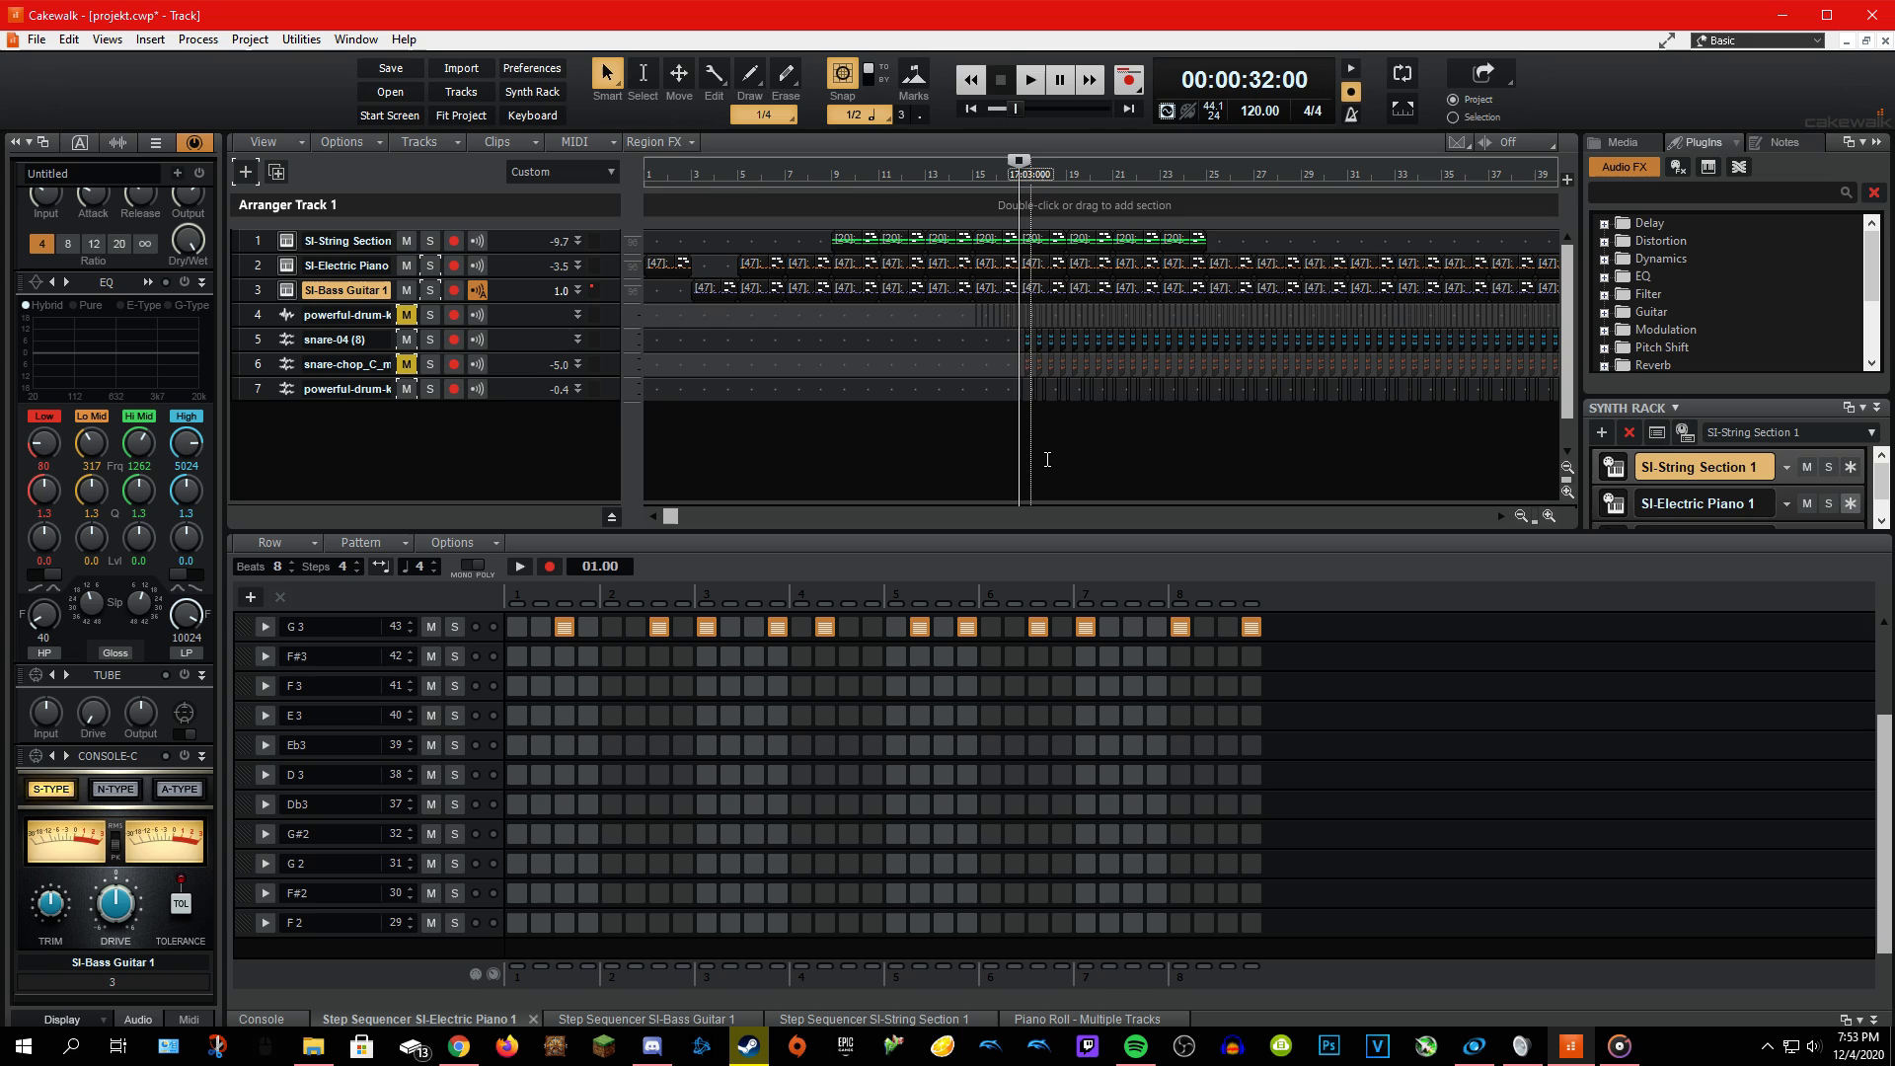
key("space")
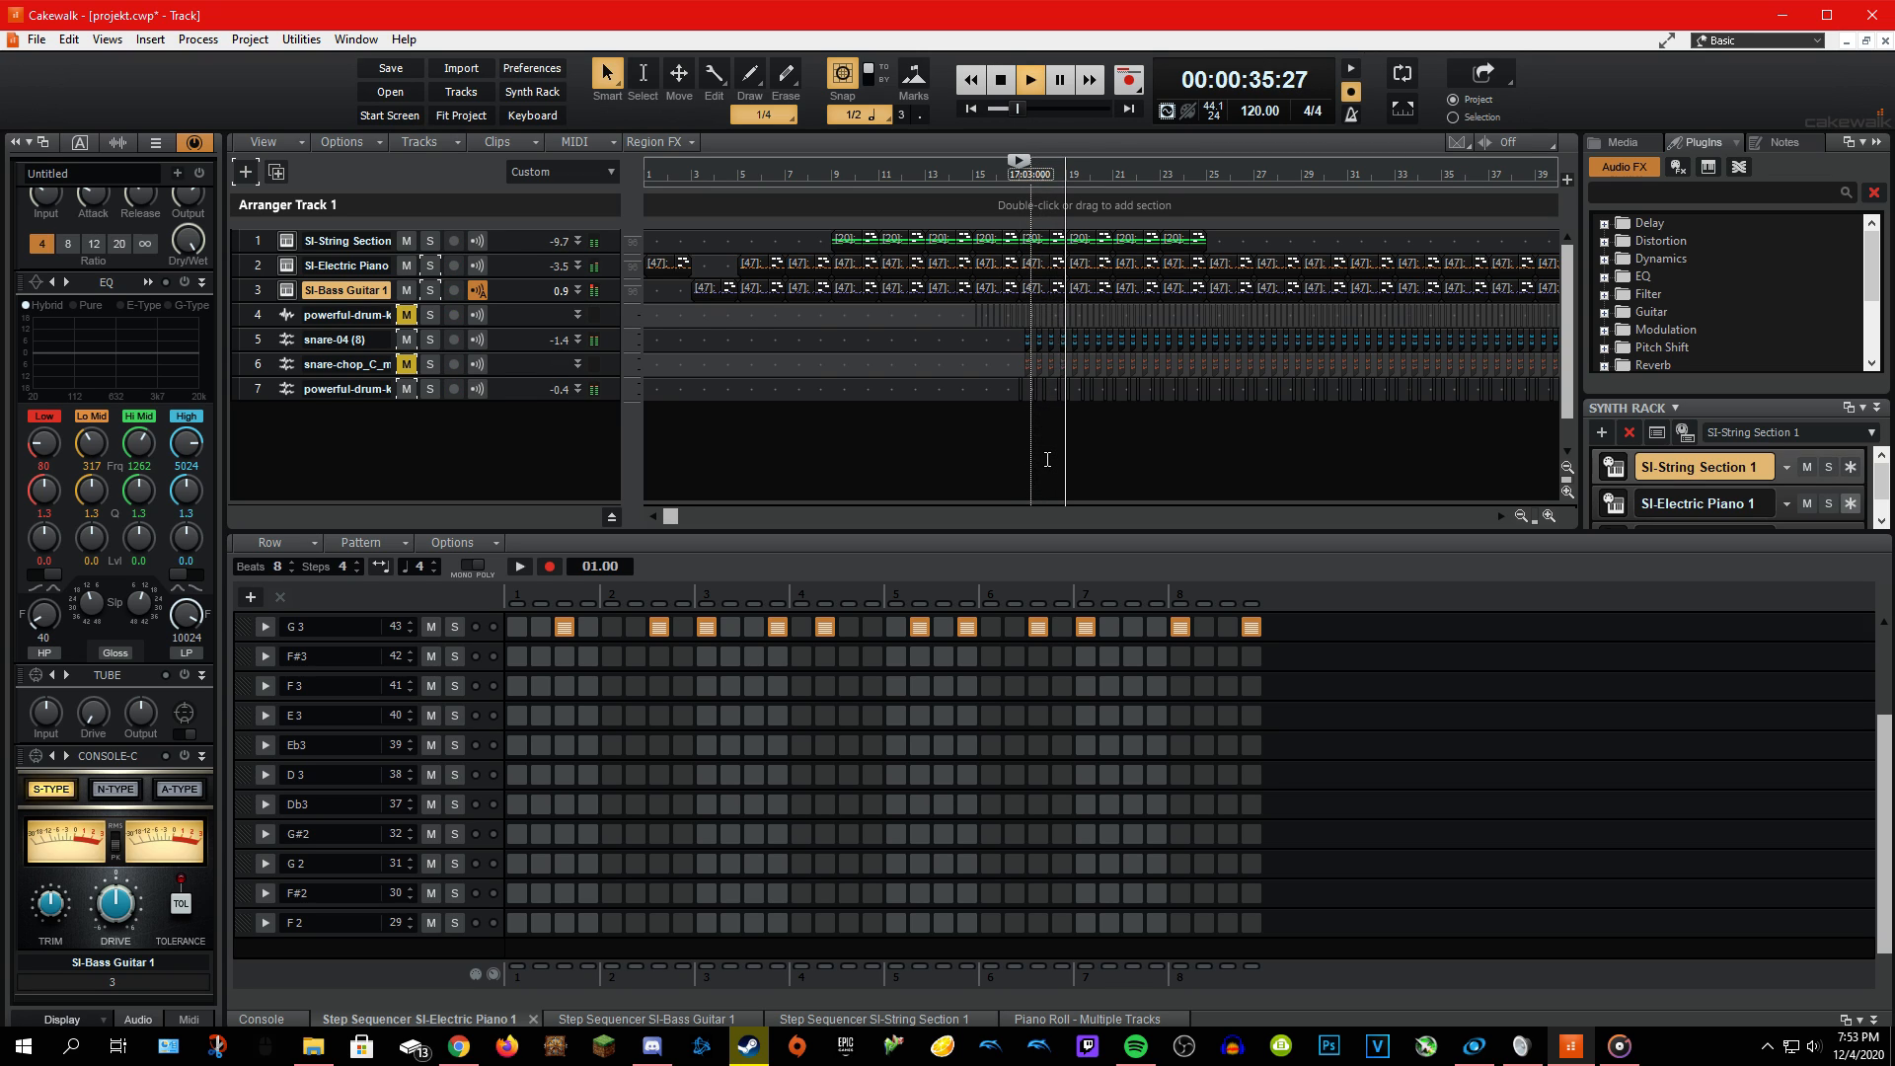
key("space")
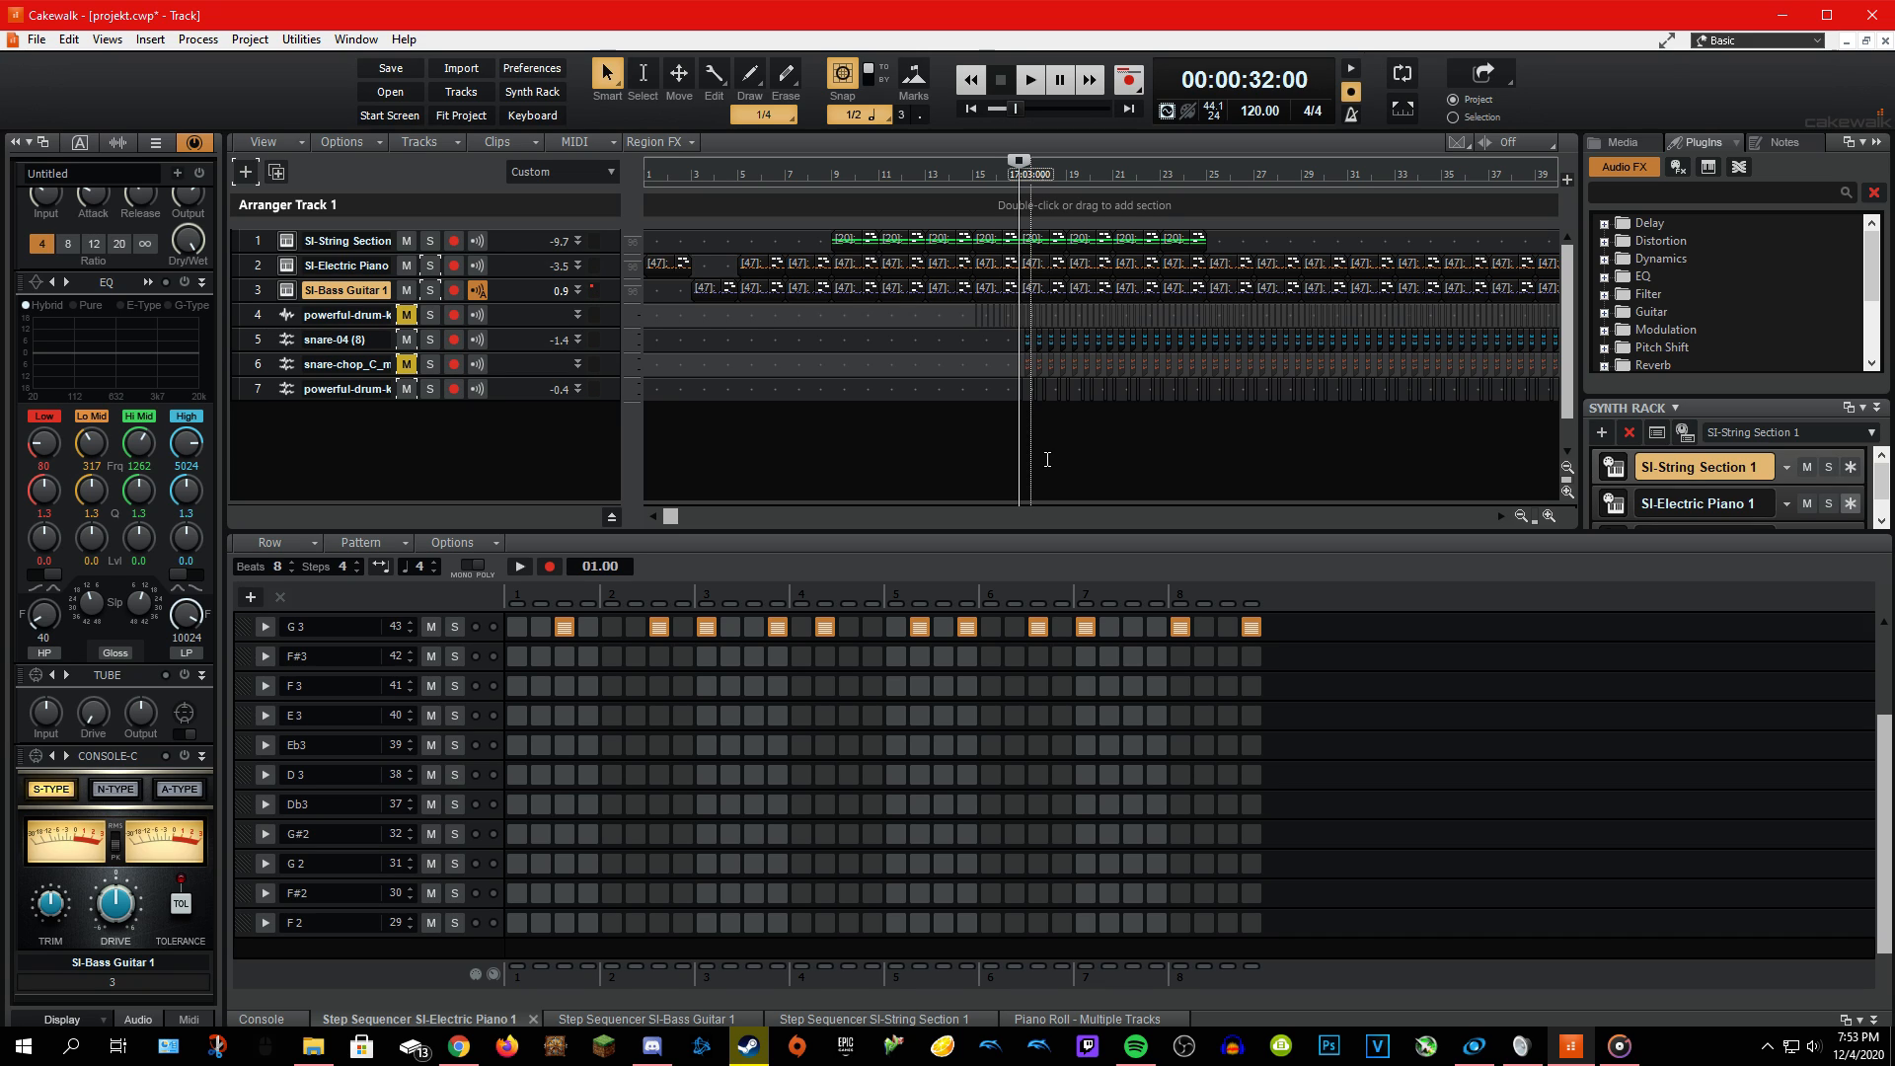
Unmute powerful-drum-k (track 4) and snare-chop, solo track 4, and audition it from measure 17.
left_click(432, 321)
left_click(407, 314)
left_click(407, 365)
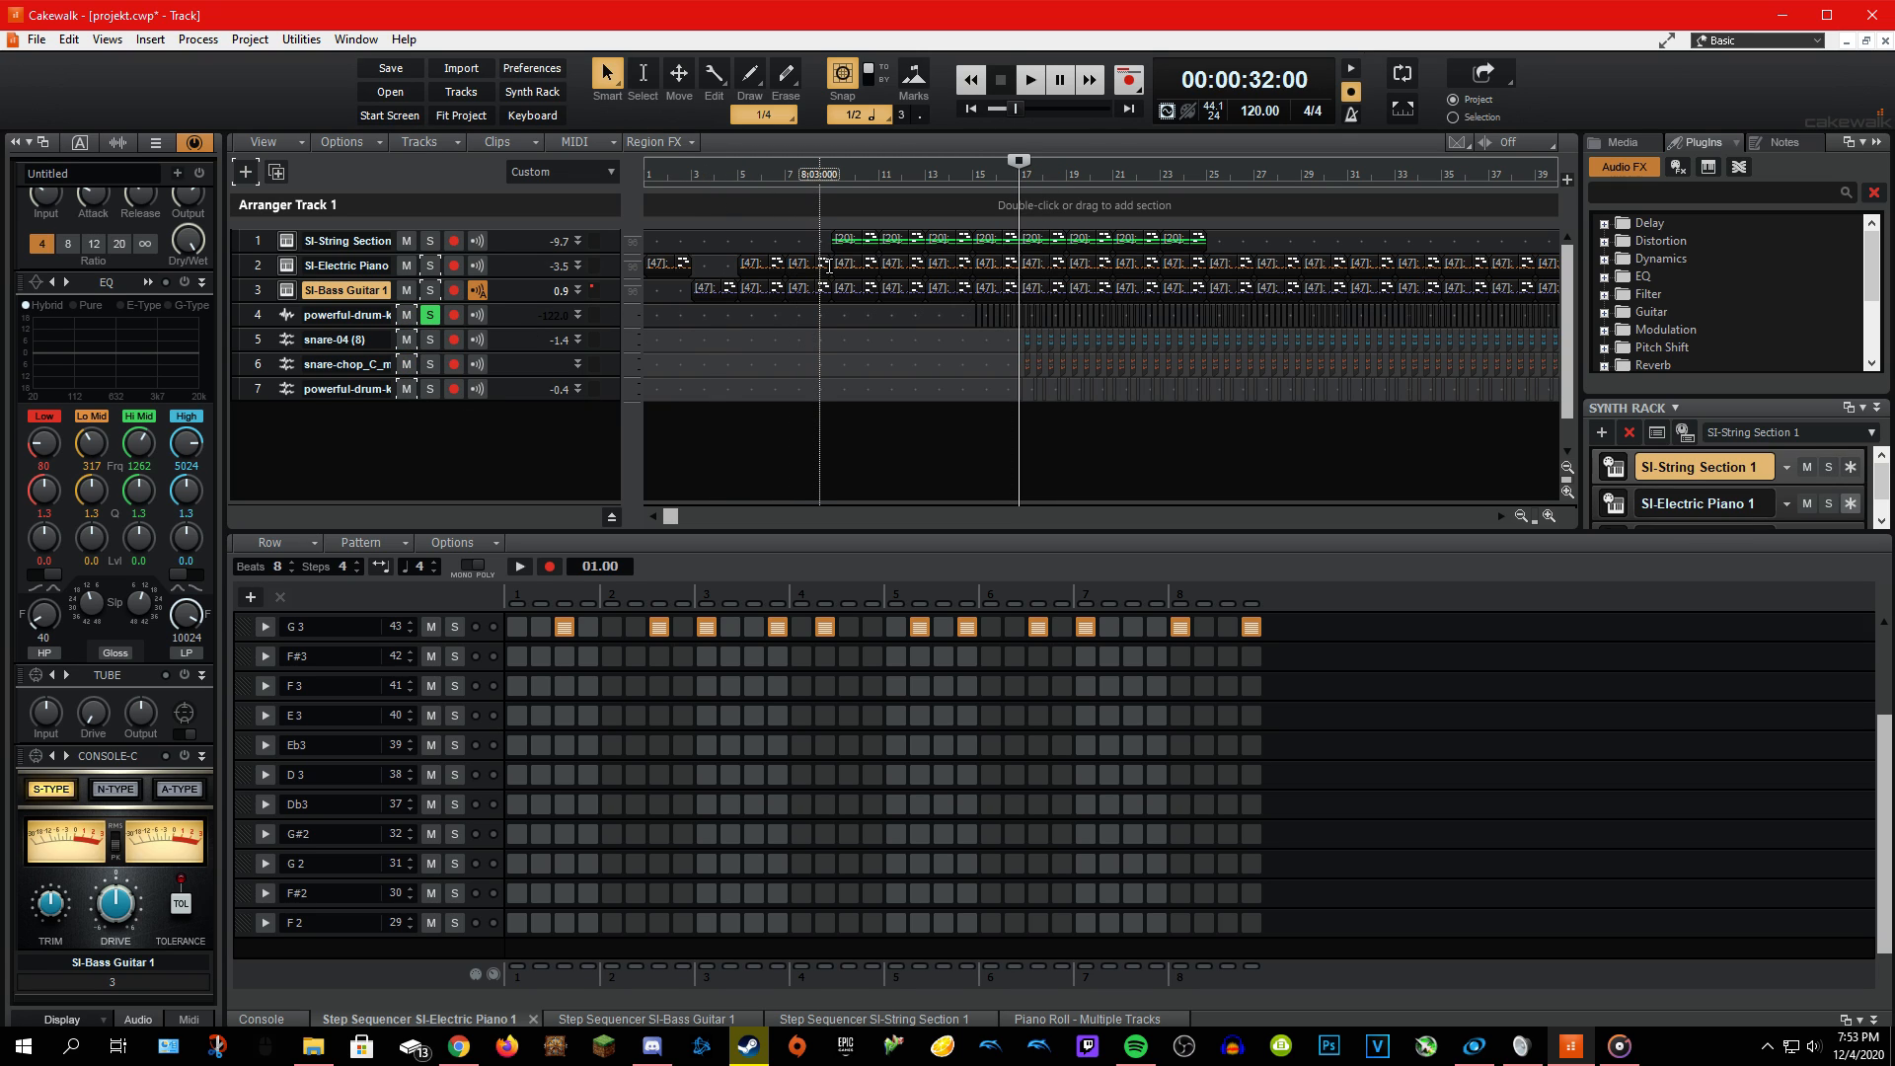
key("space")
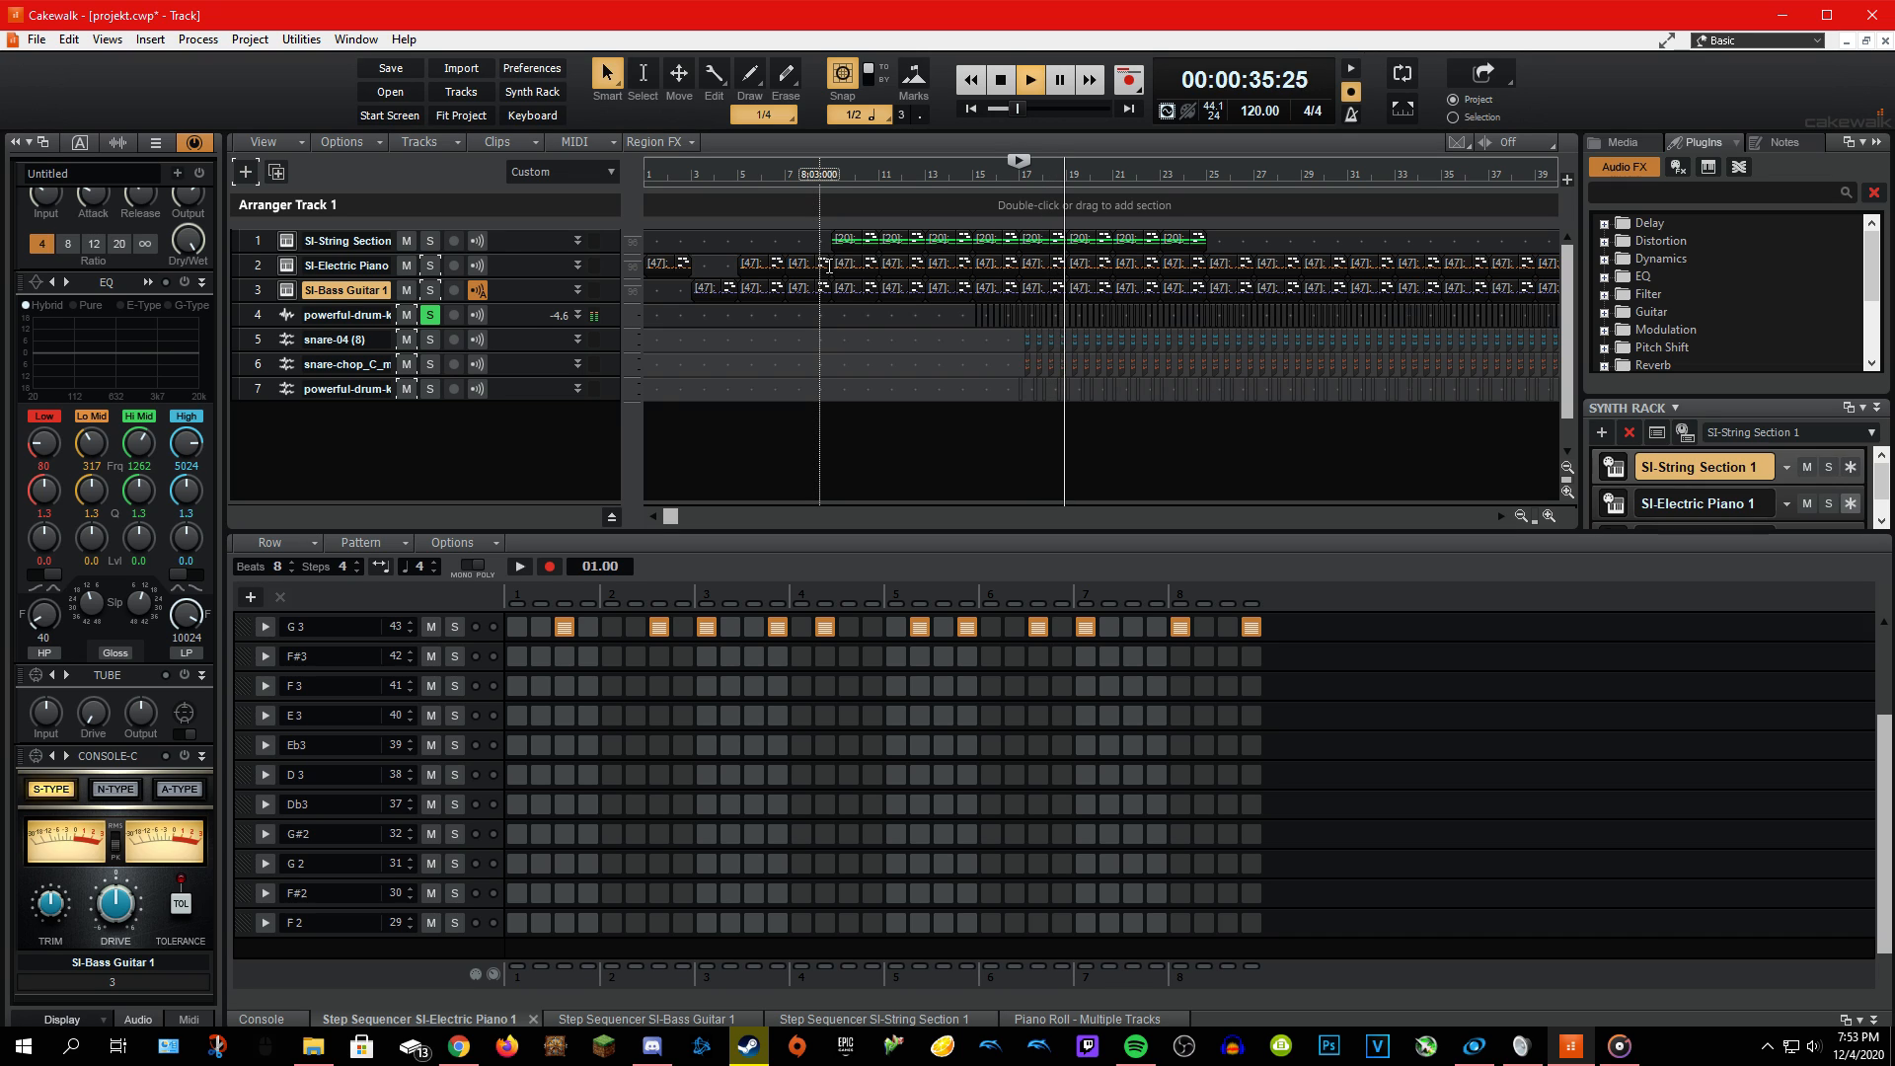
key("space")
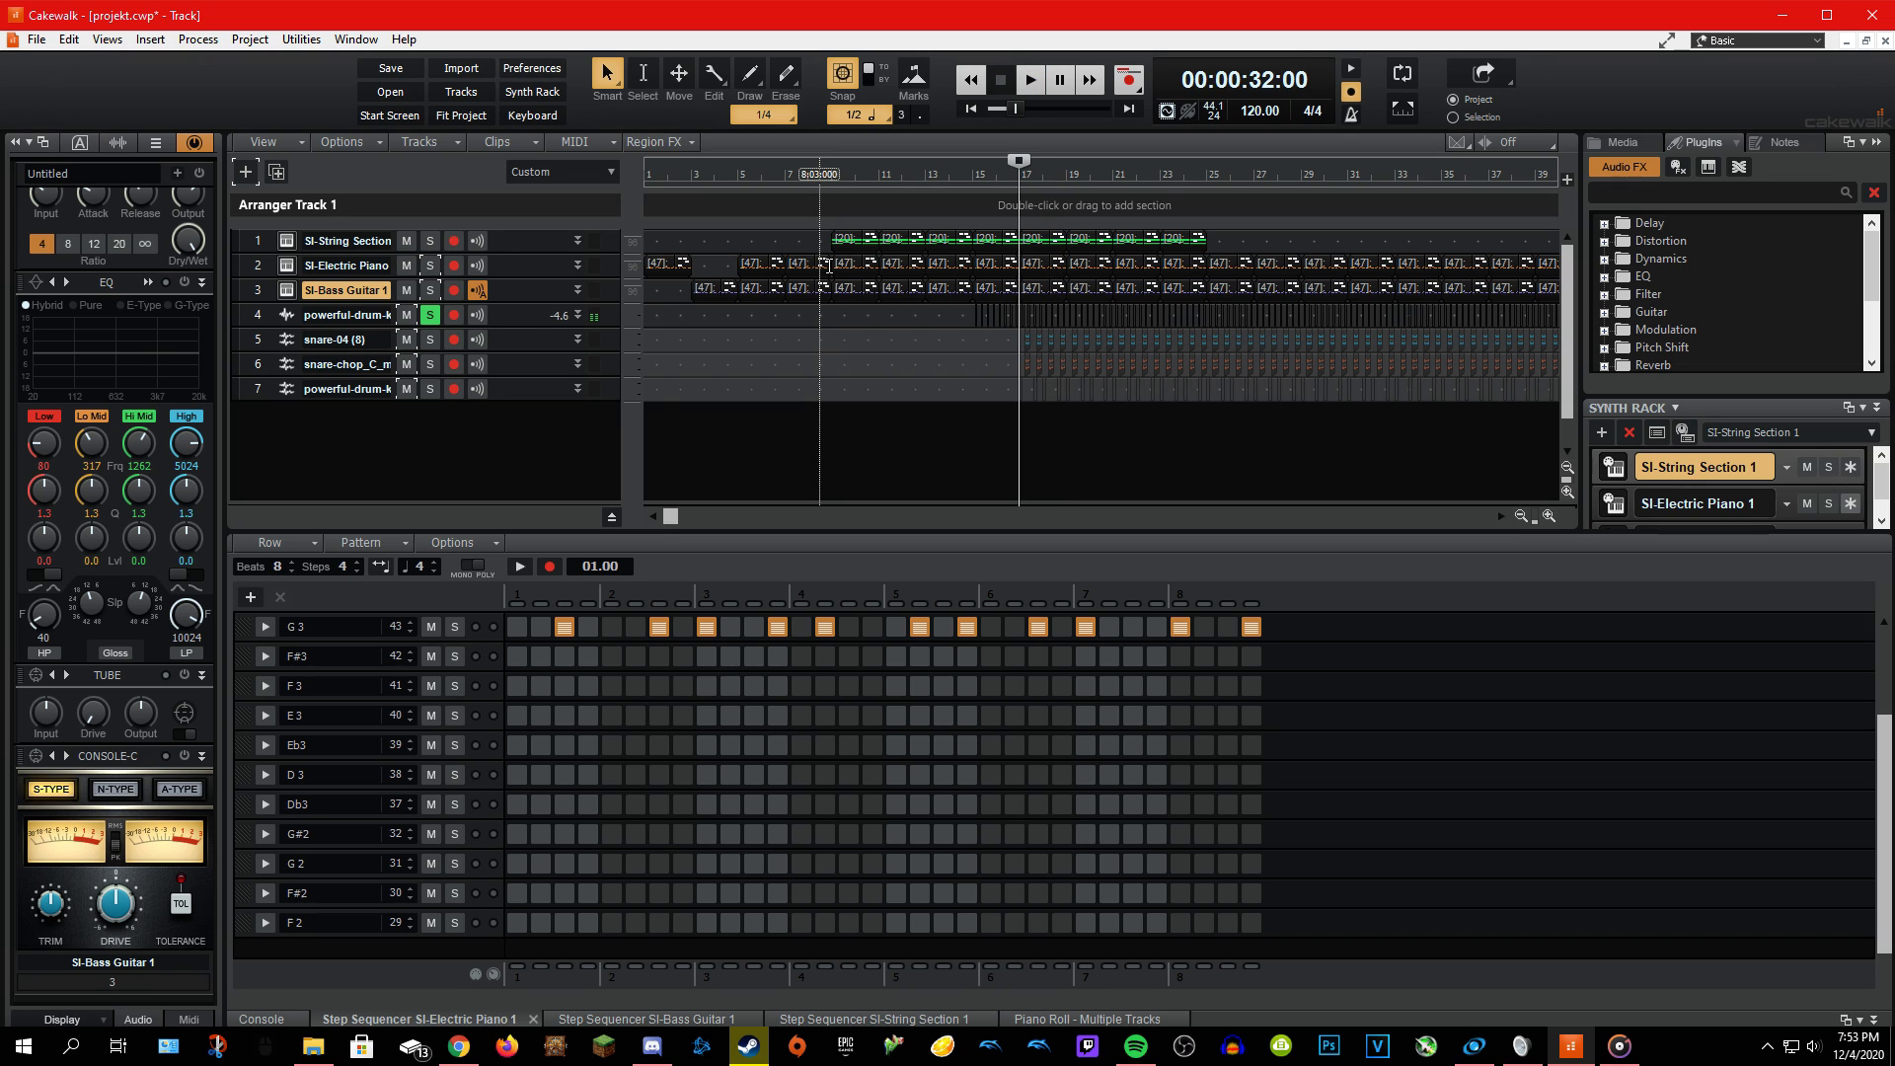
Compare soloed powerful-drum-k track 4 with its EQ off and on from measure 17, and turn its solo off.
left_click(255, 316)
key("space")
key("space")
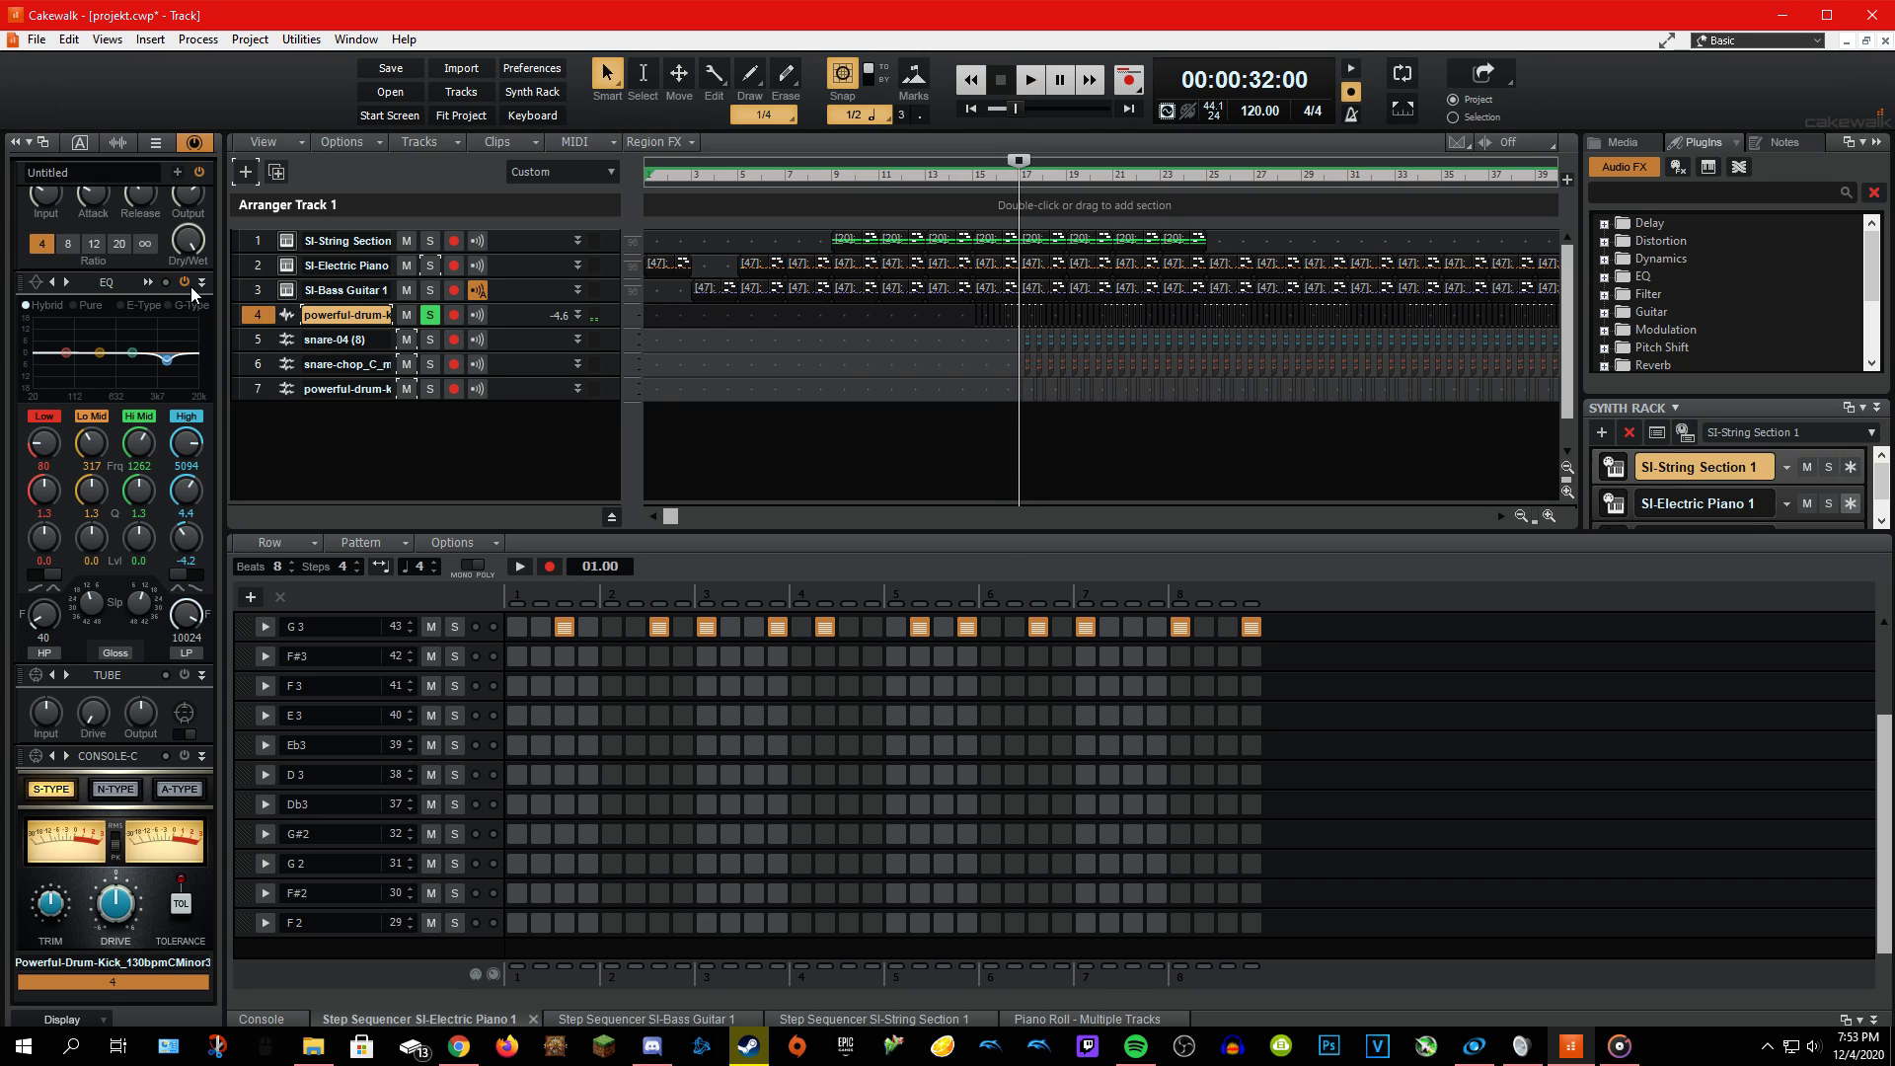
key("space")
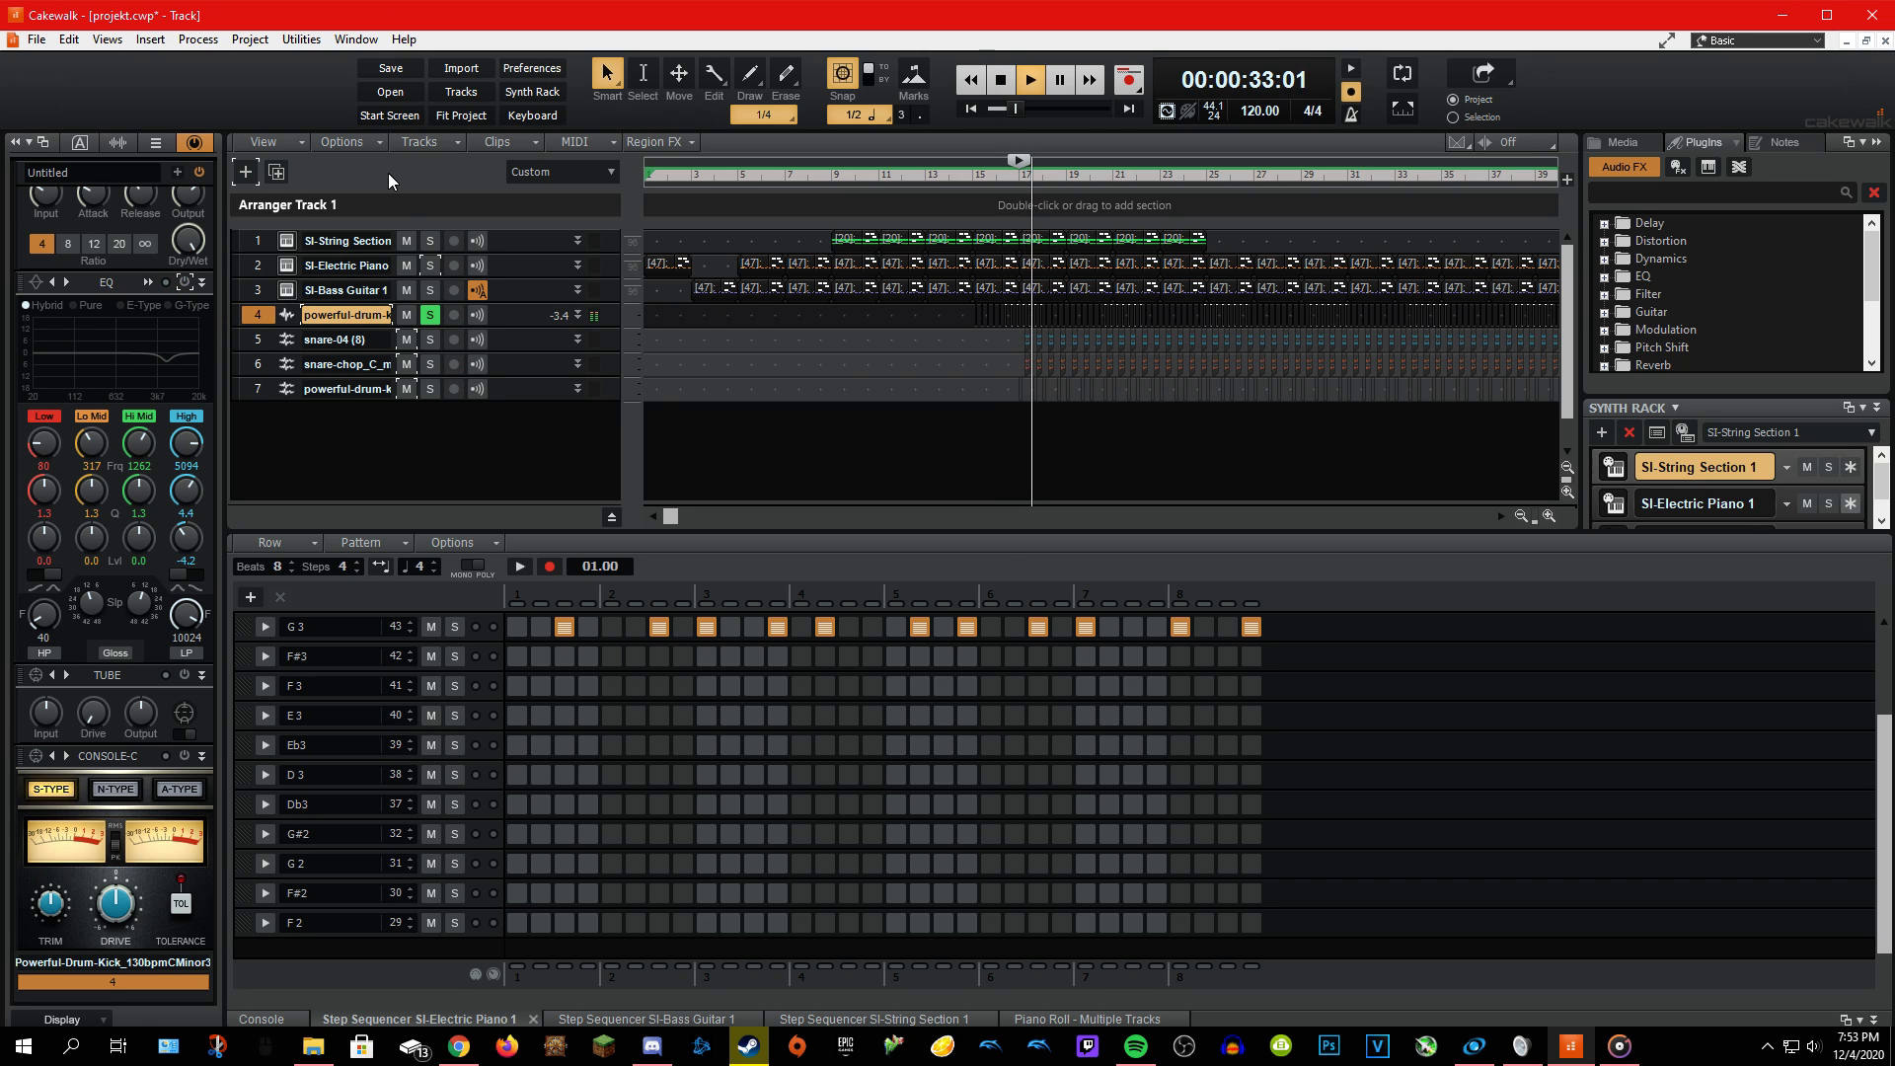
key("space")
key("space")
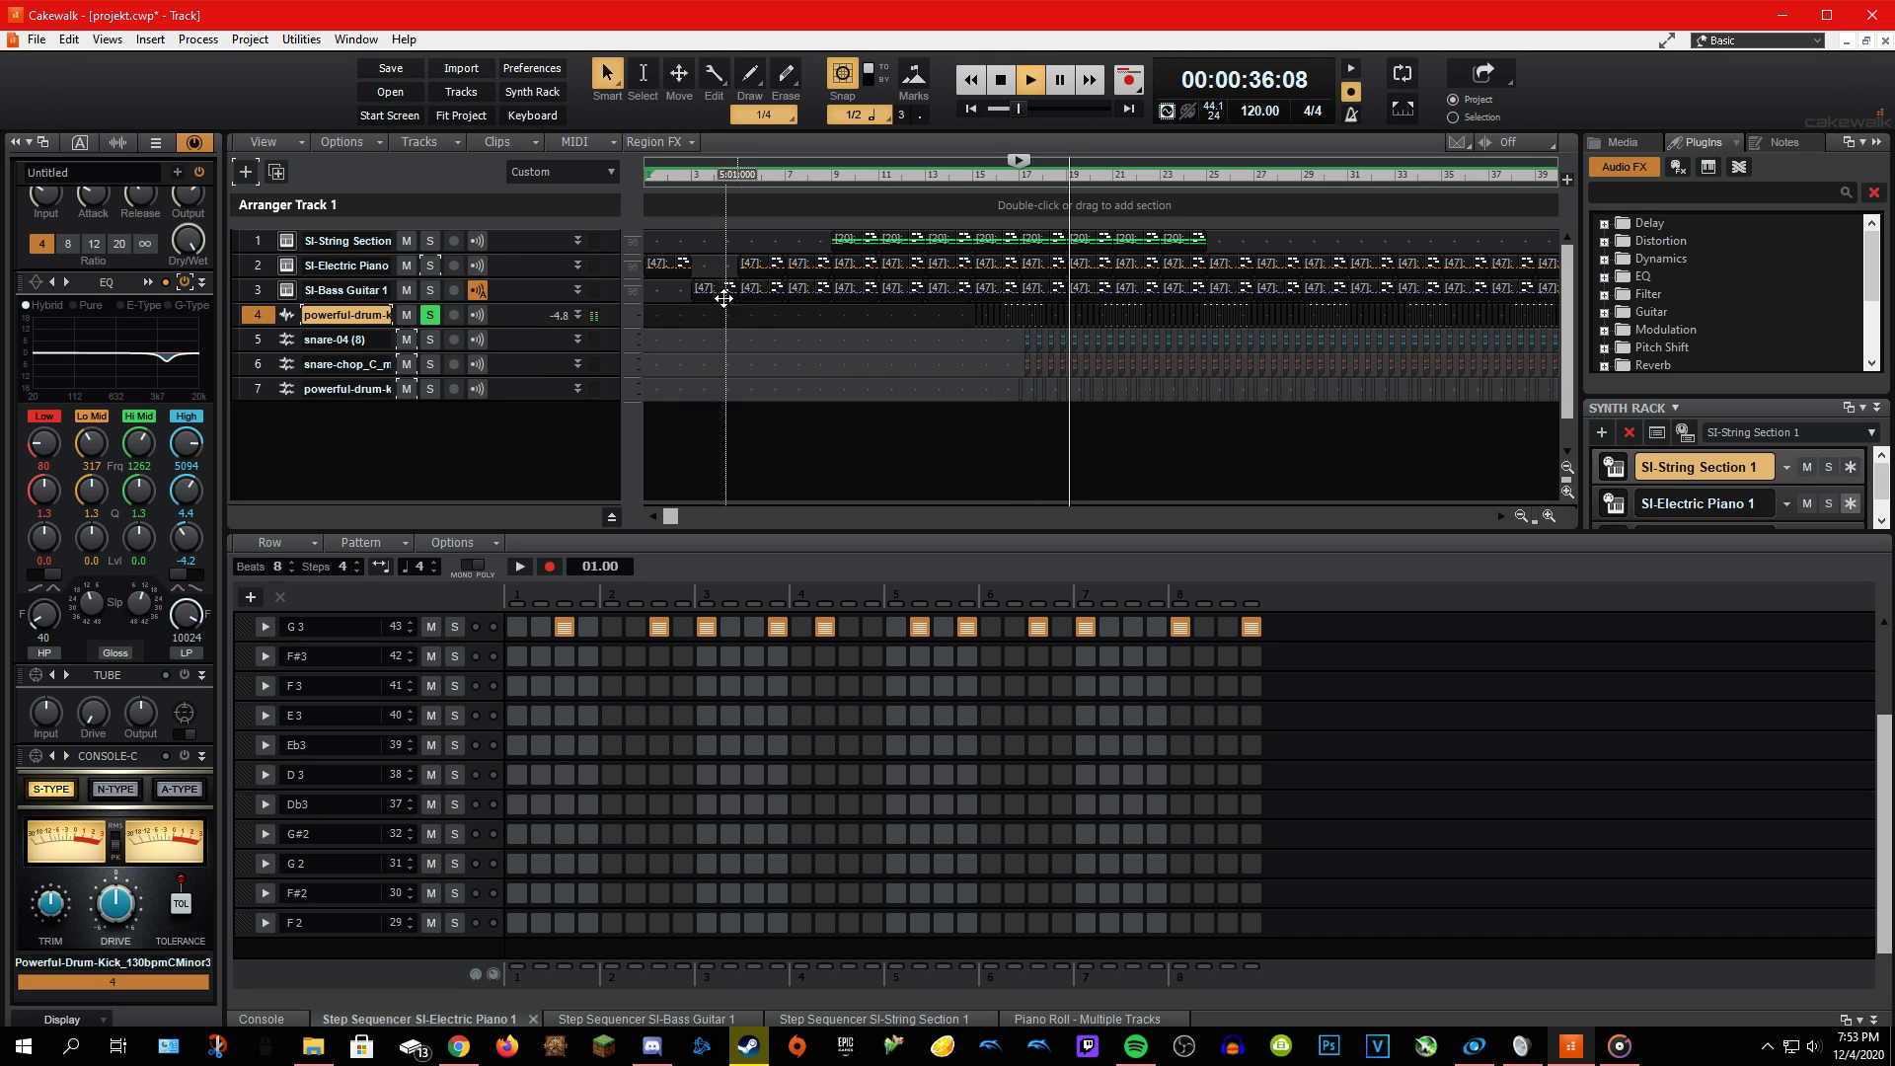
key("space")
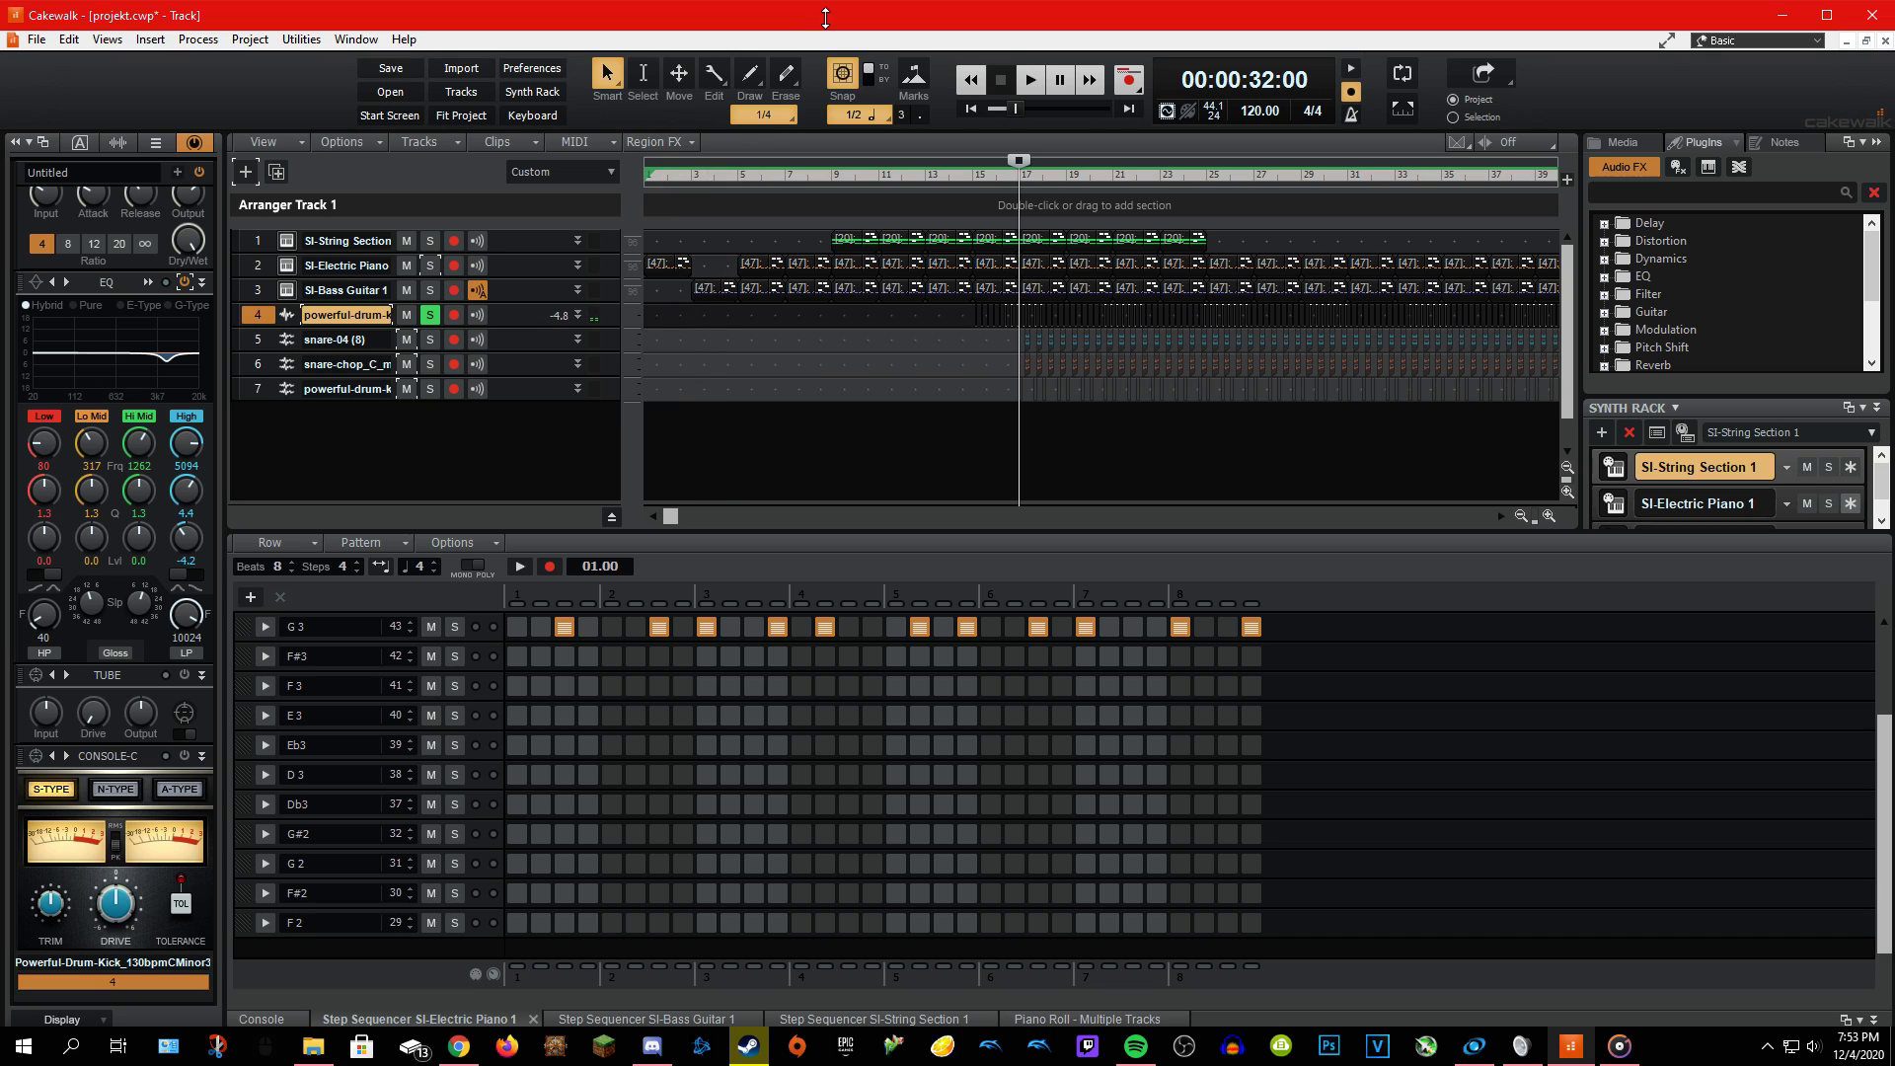
left_click(432, 314)
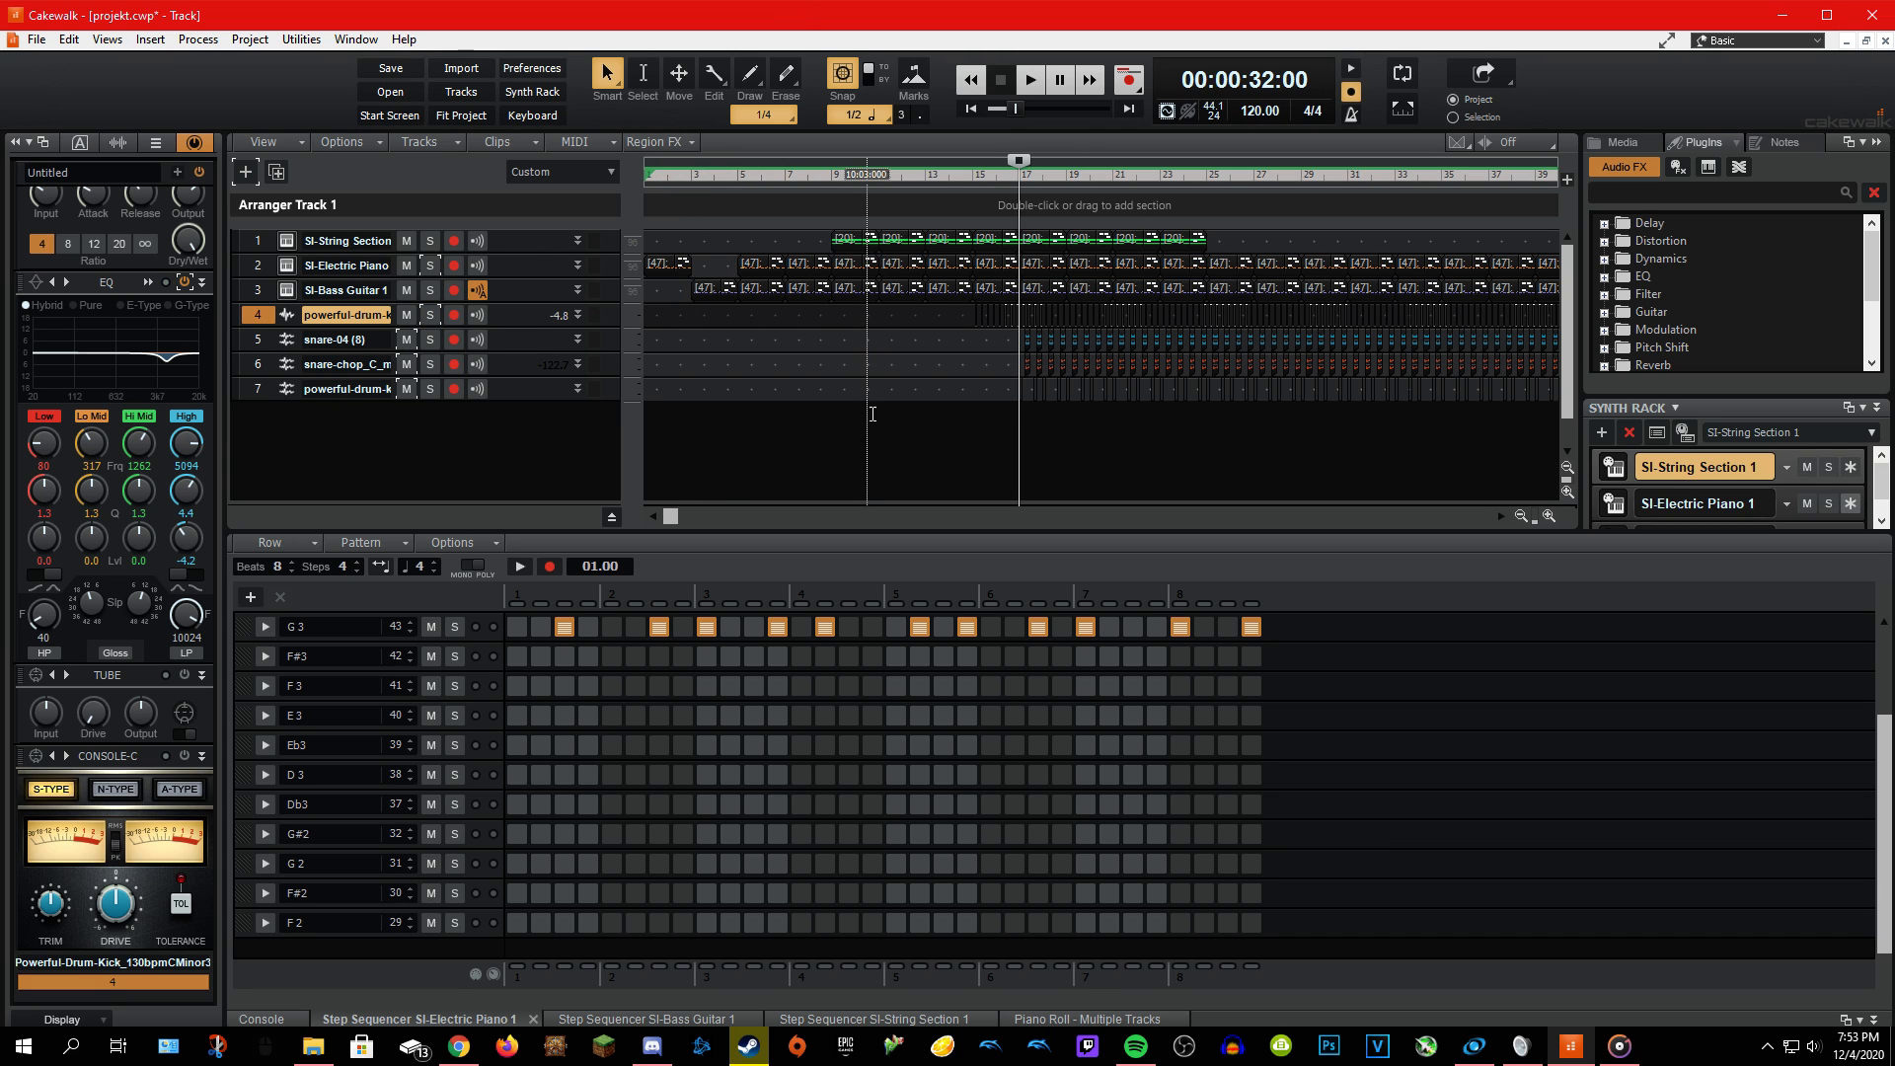
Trace the SI-String Section track's first passage with the playhead, from measure 9 to measure 25.
left_click(834, 416)
mouse_move(877, 162)
left_mouse_down()
mouse_move(753, 260)
mouse_move(1076, 321)
mouse_move(679, 346)
left_mouse_up()
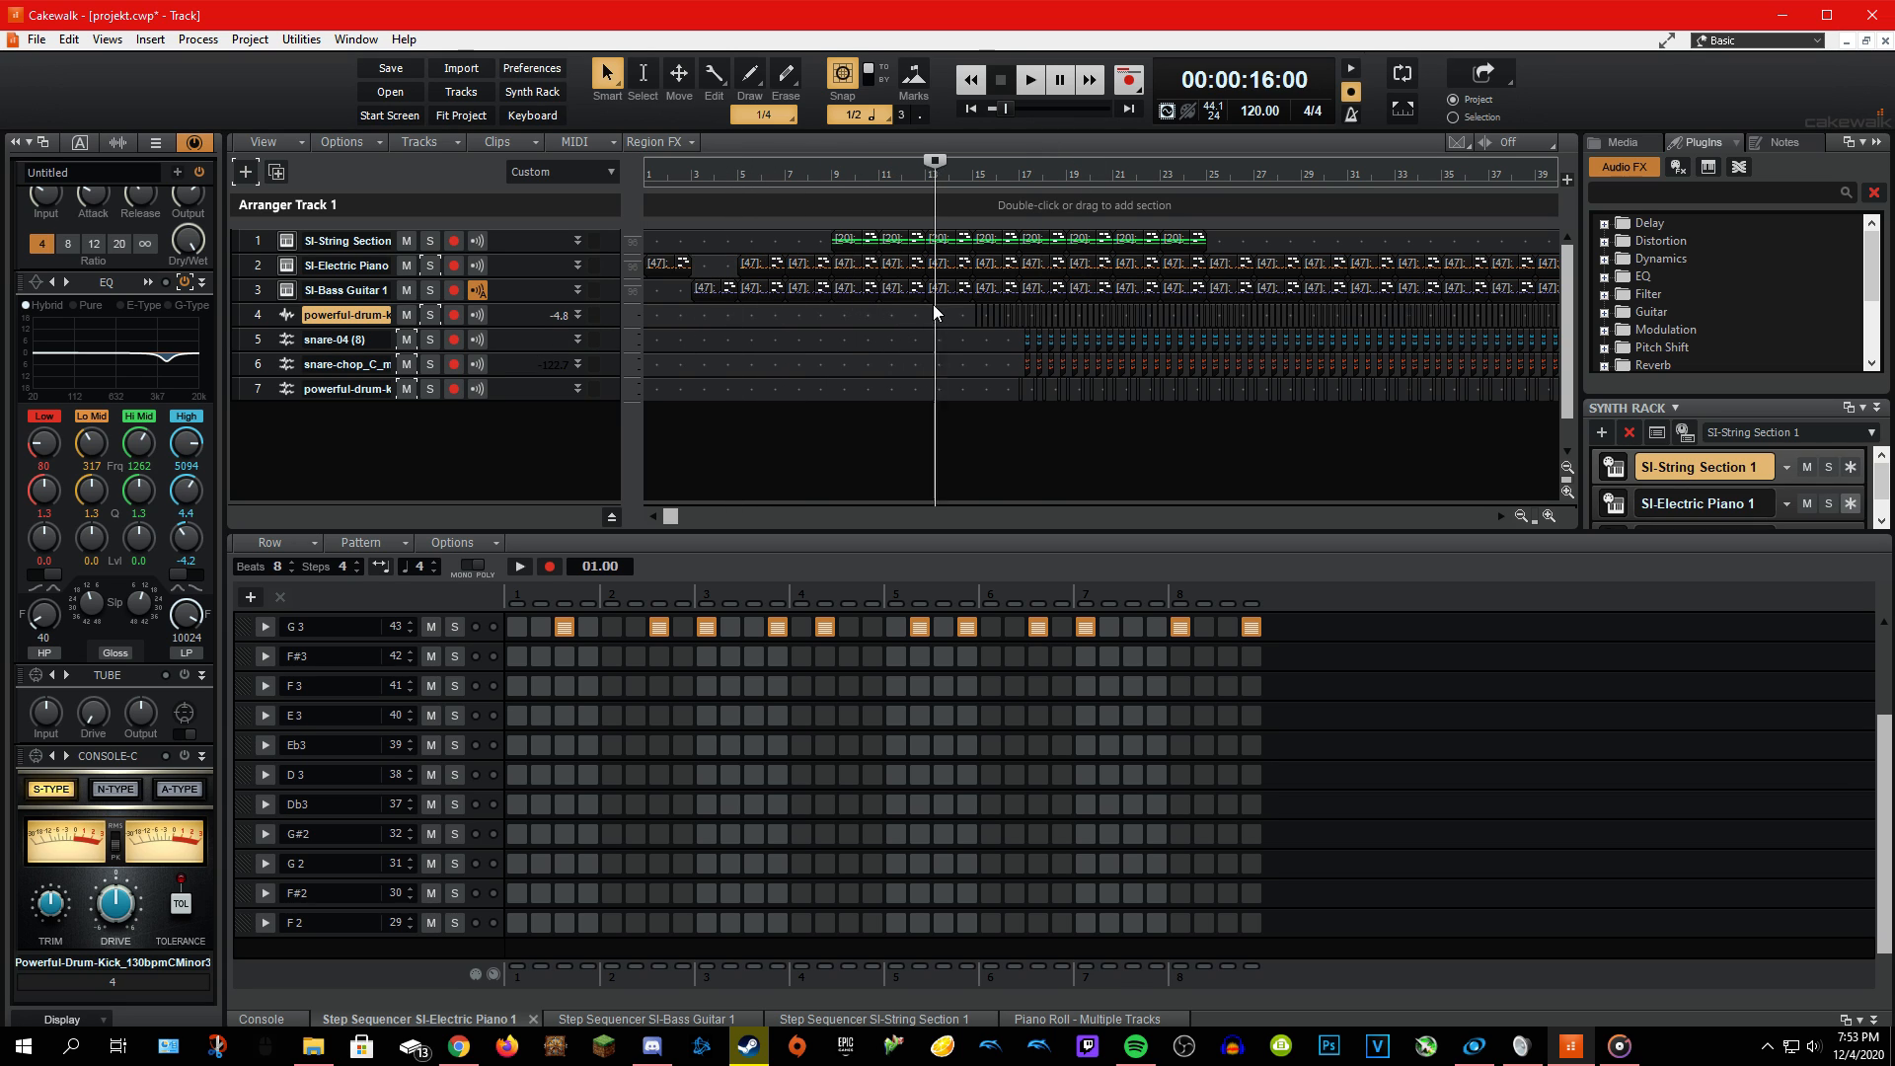
left_click_drag(932, 304, 1206, 352)
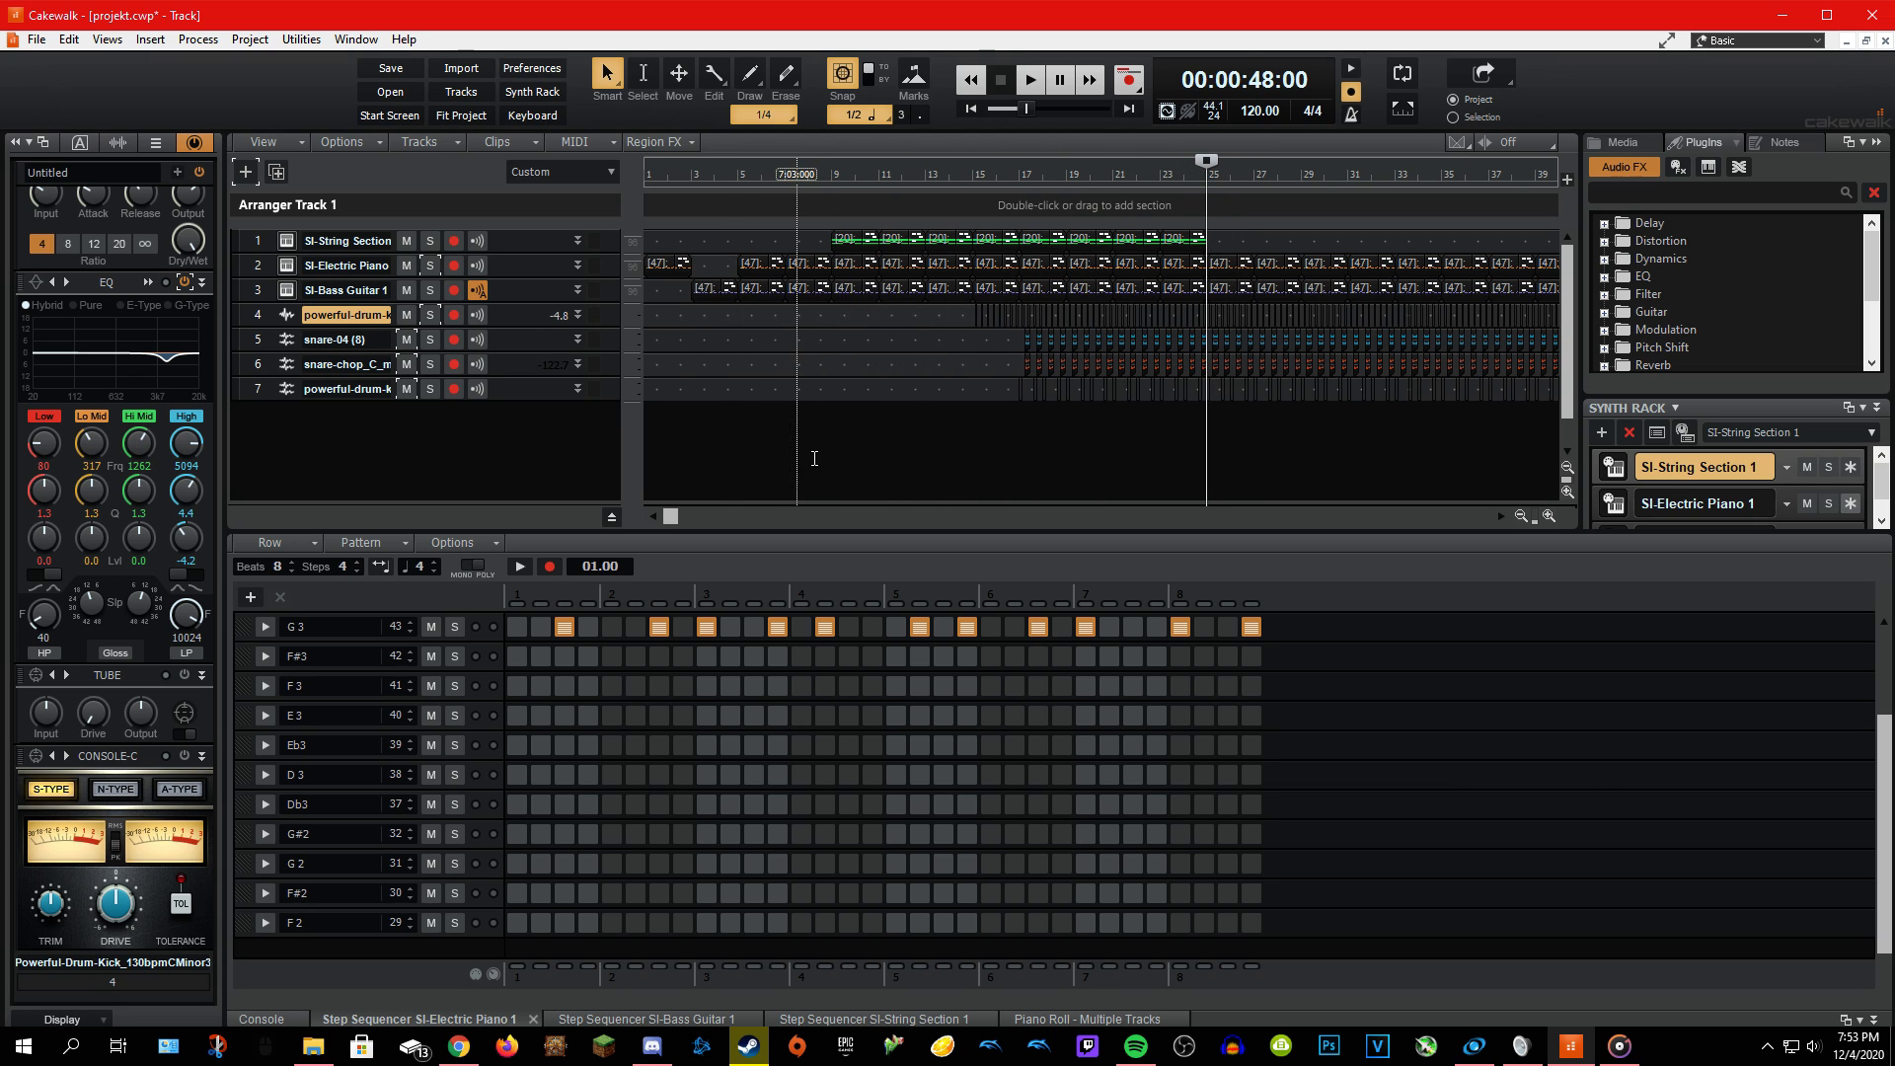
left_click(821, 455)
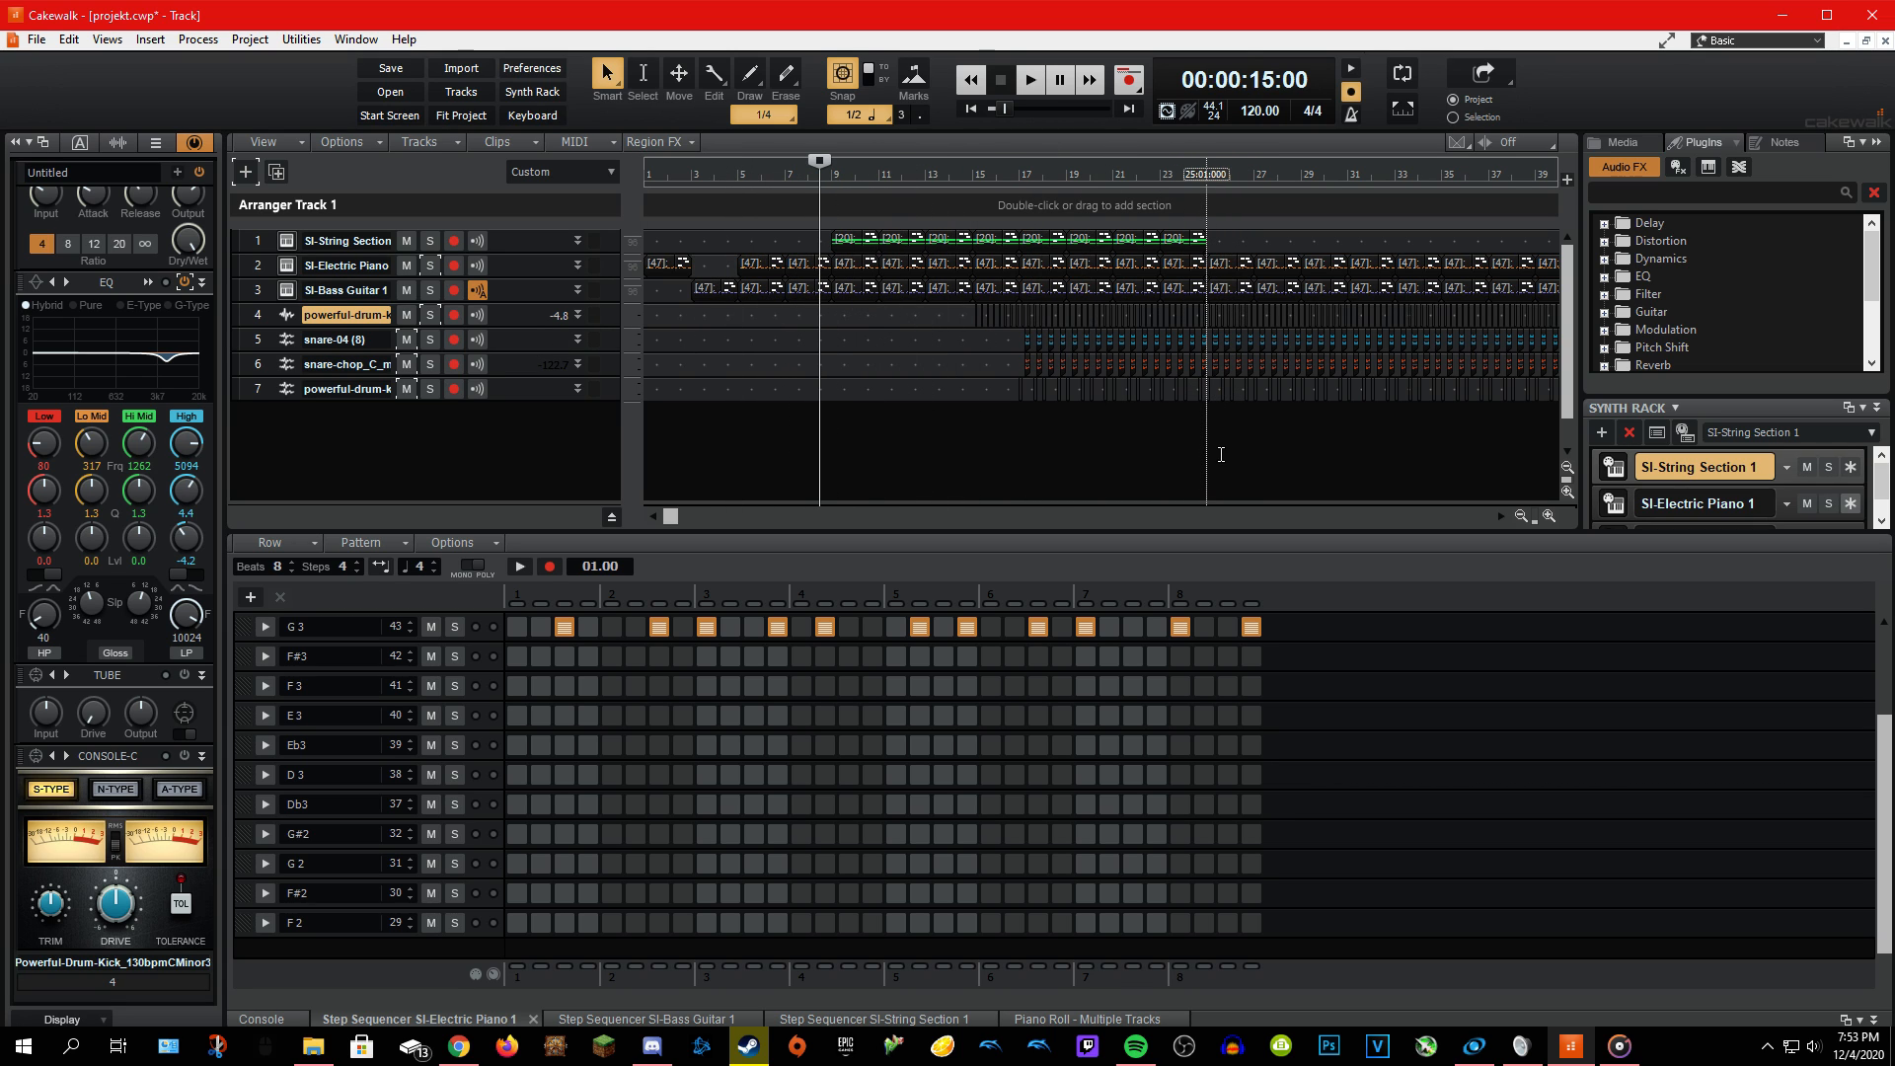
left_click(1220, 452)
left_click_drag(673, 516, 829, 401)
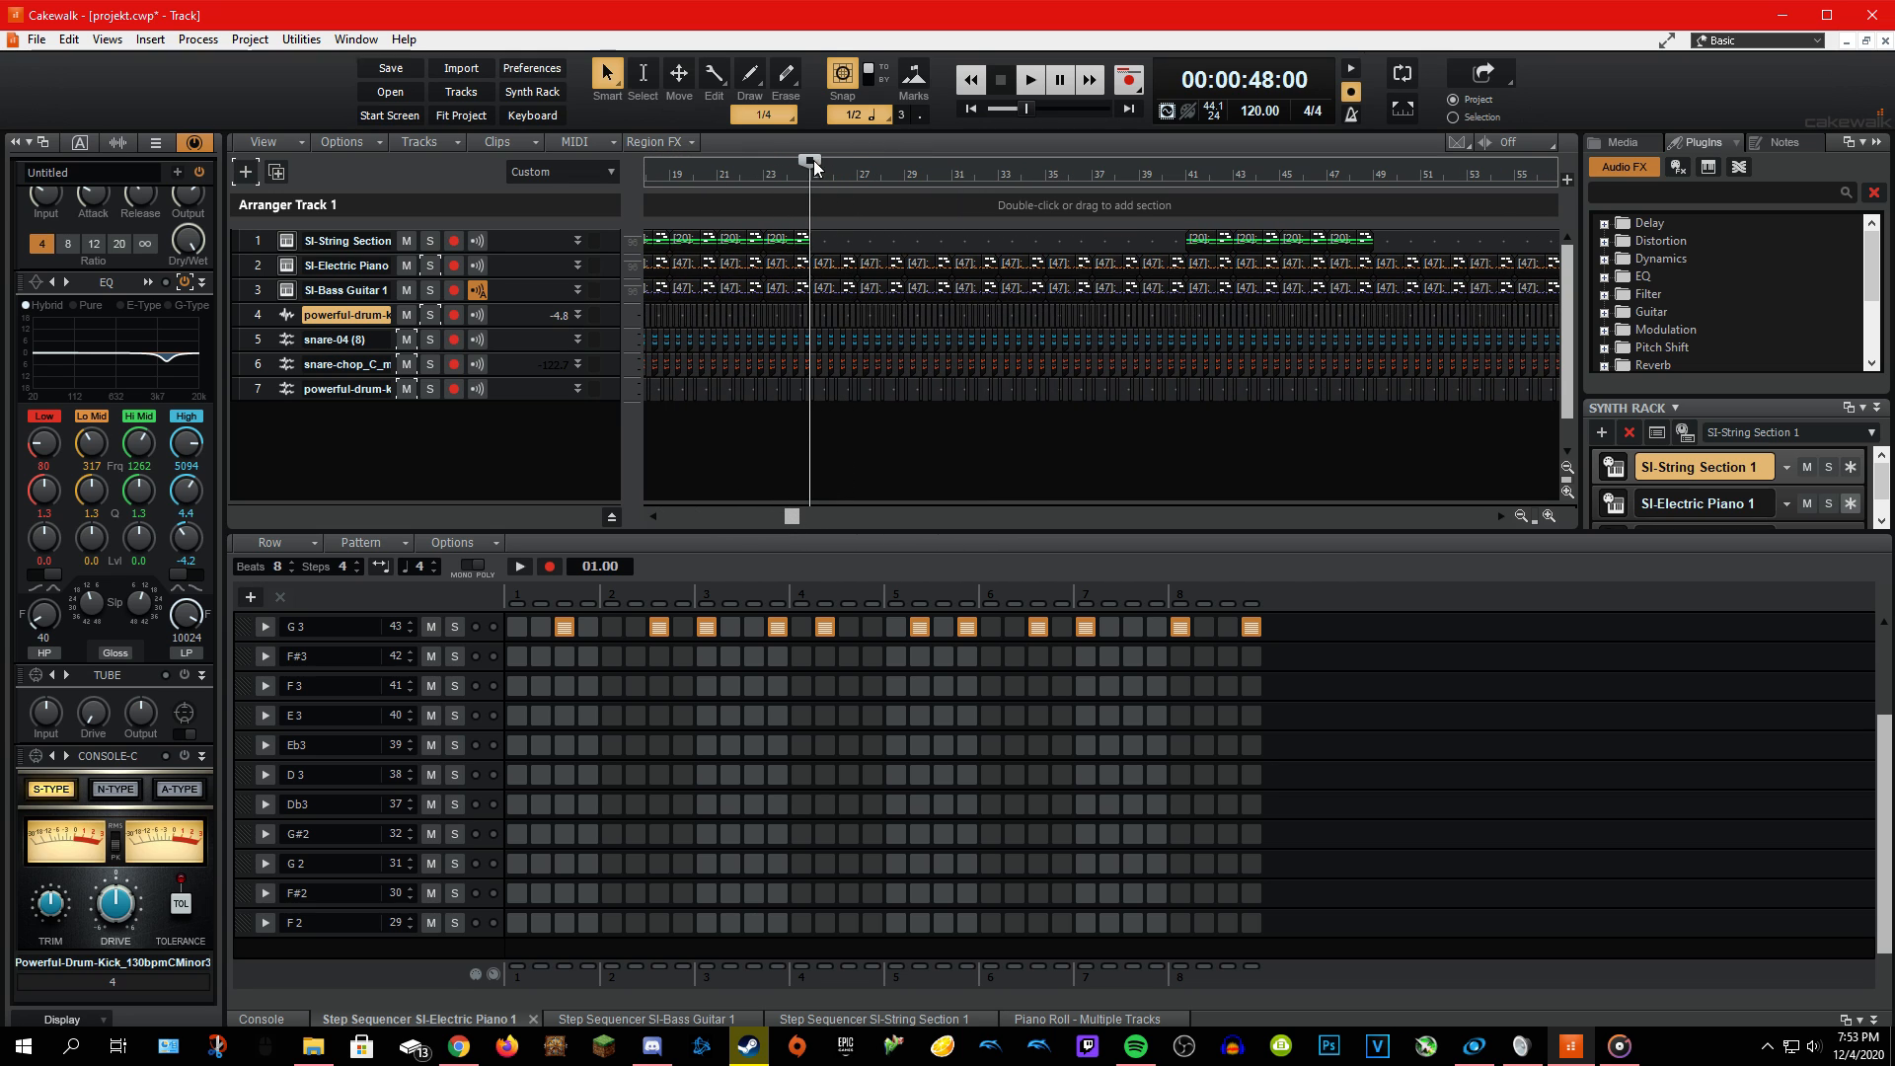
left_click_drag(806, 166, 1320, 336)
left_click_drag(984, 313, 941, 308)
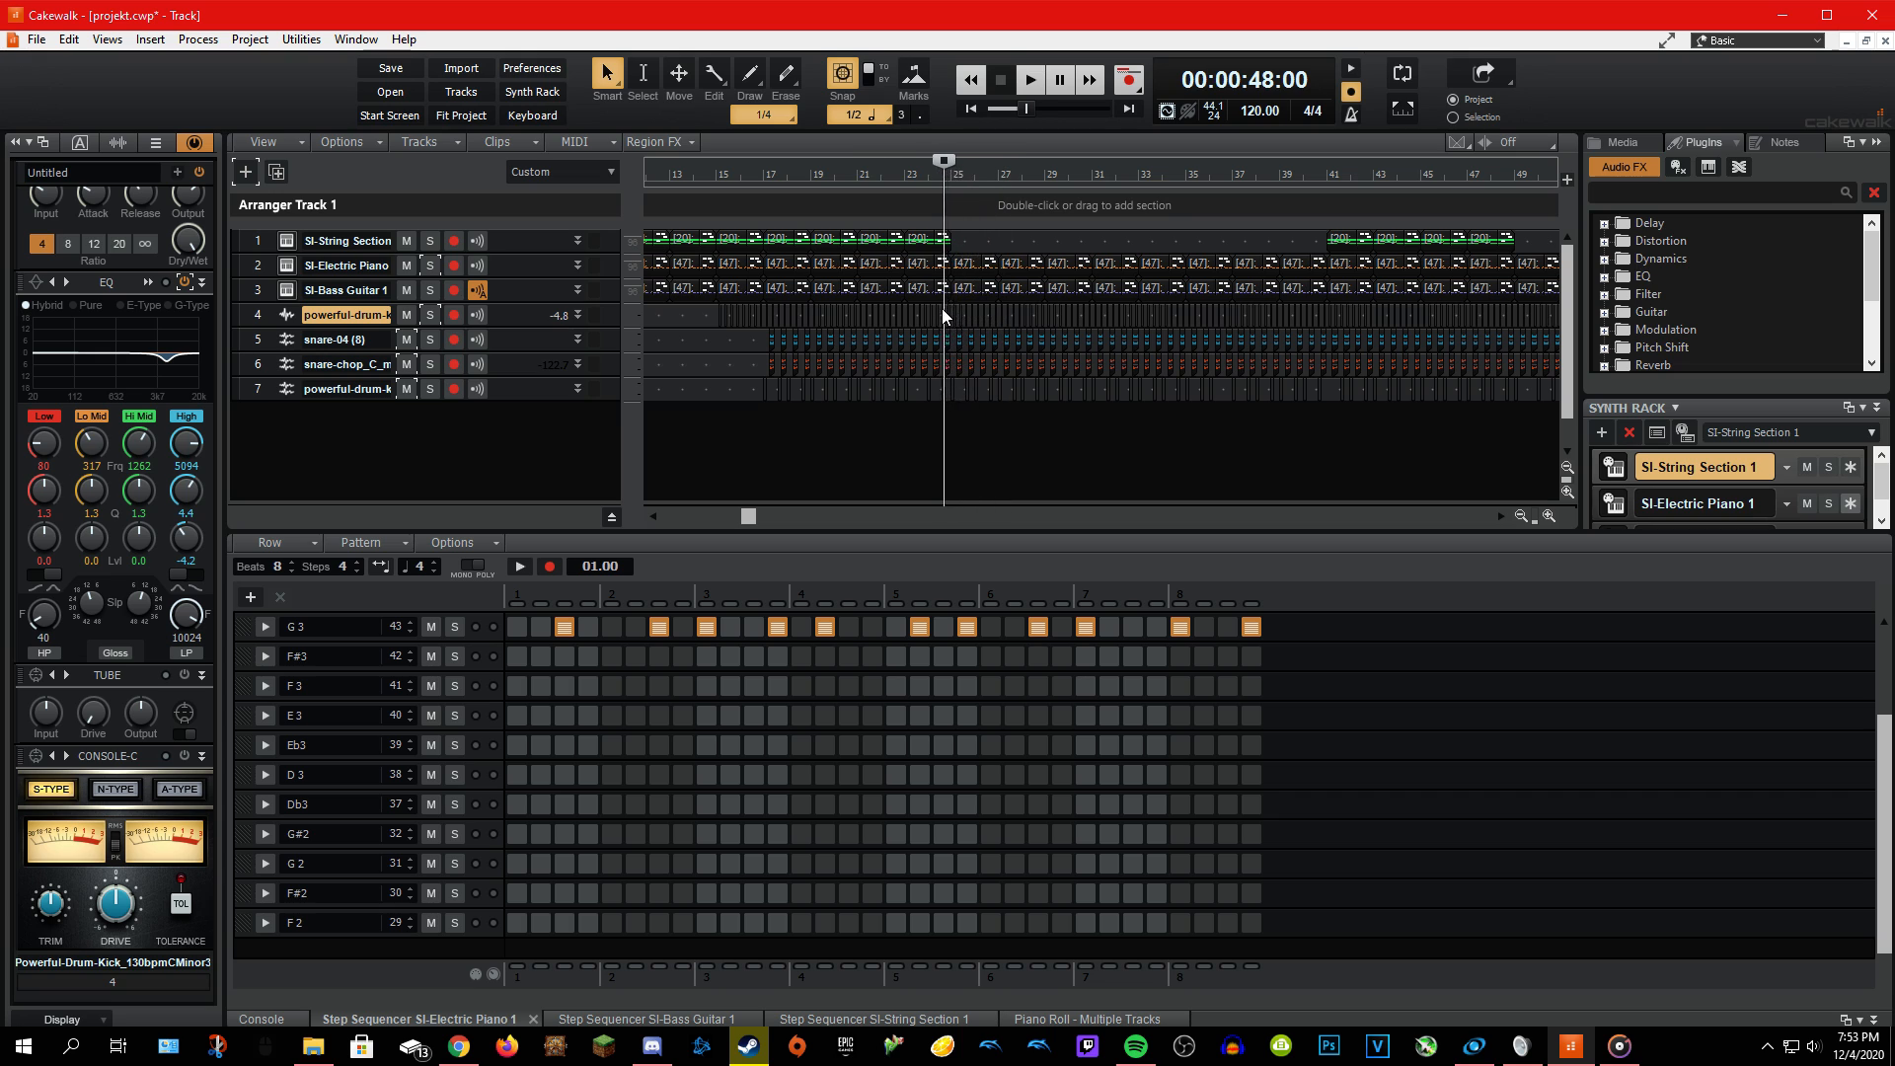
Move the playhead back and forth between measures 25 and 41 to mark the gap in the SI-String Section track.
left_click(968, 246)
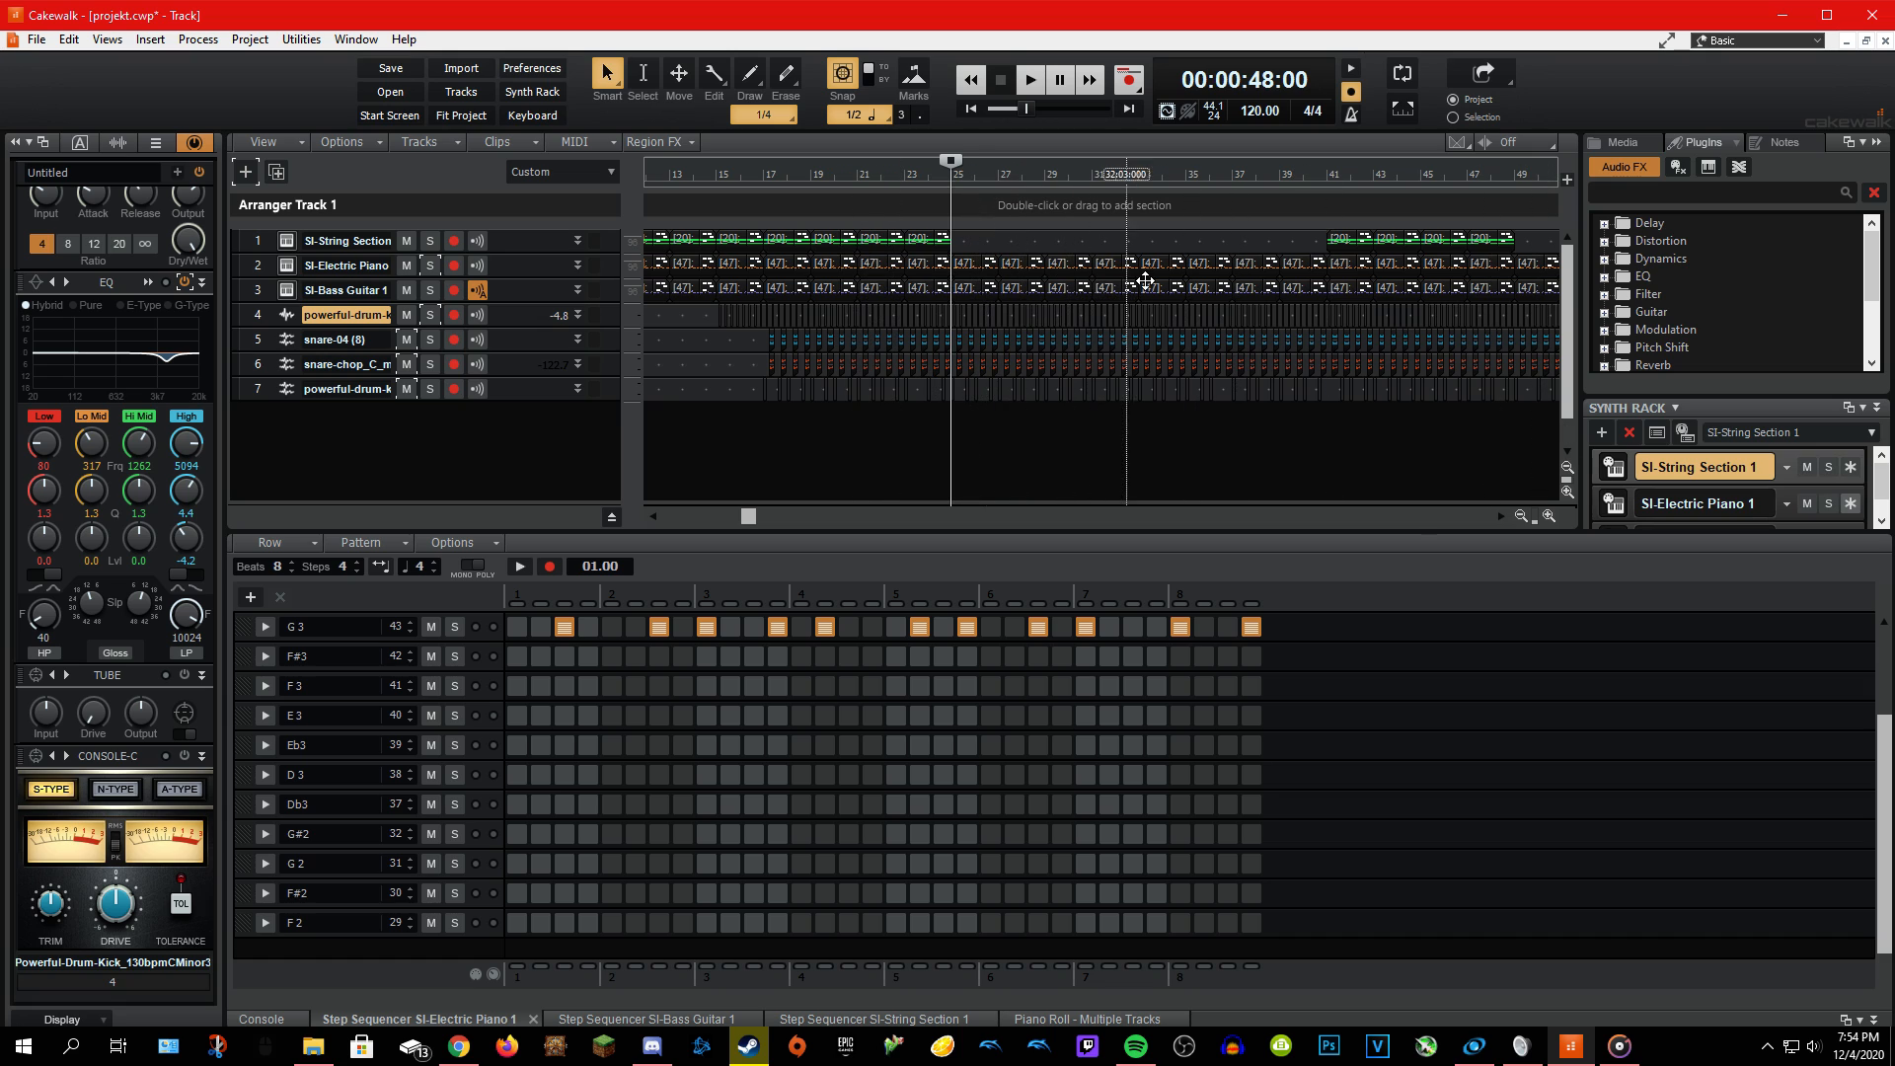
left_click(1333, 255)
left_click(970, 255)
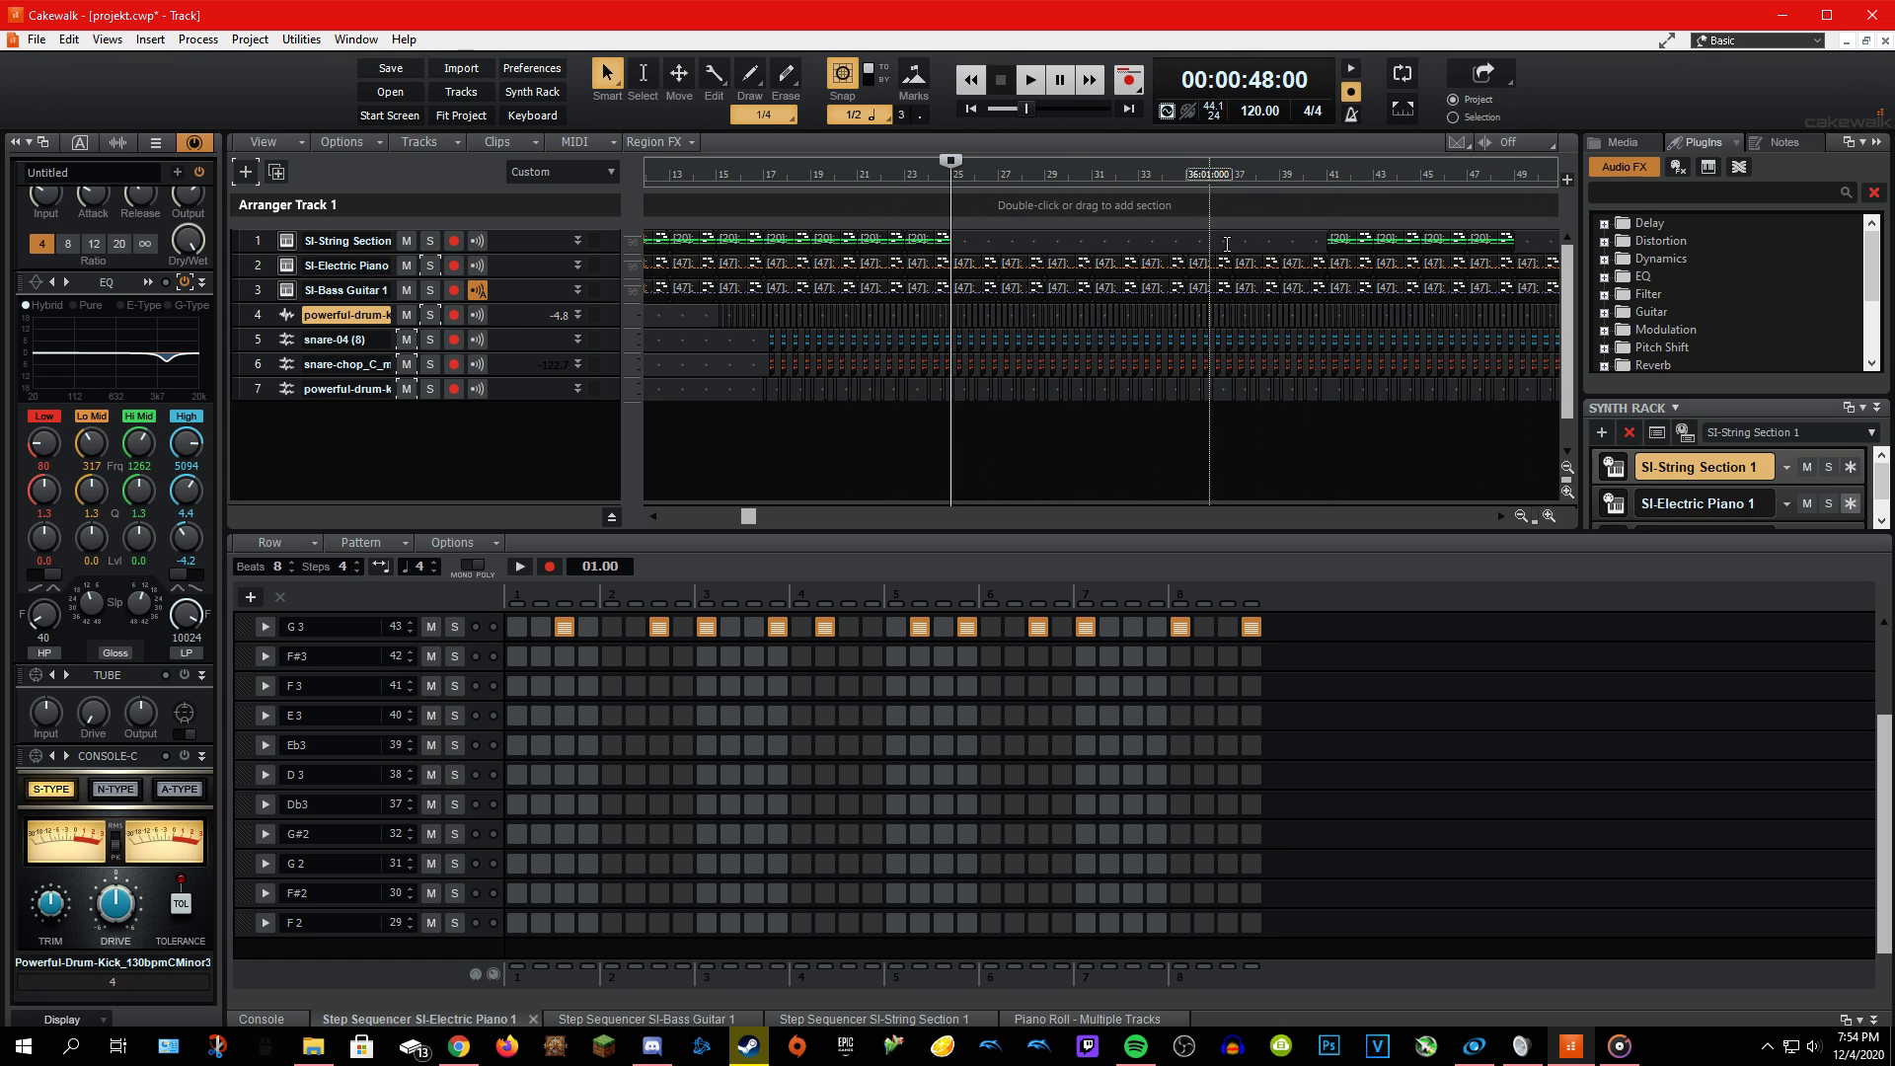
left_click(1331, 249)
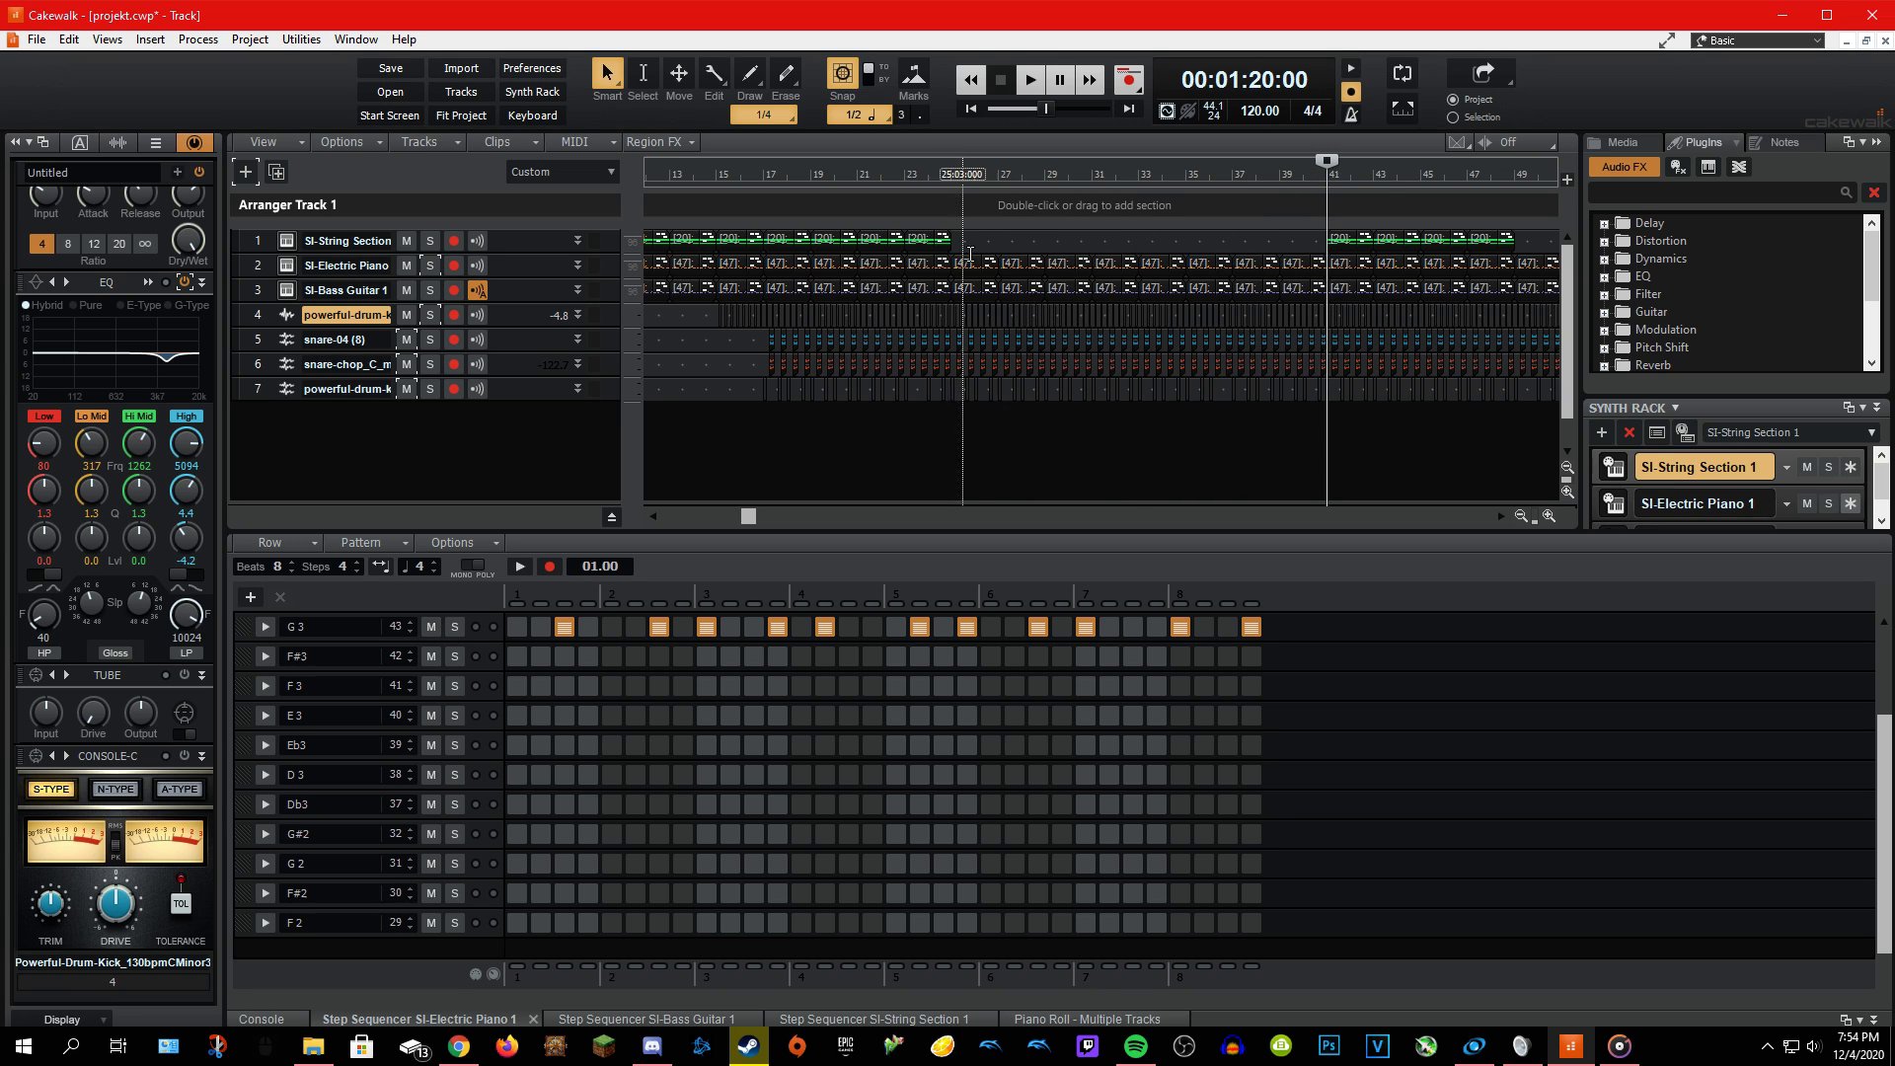
left_click(1337, 254)
left_click(967, 254)
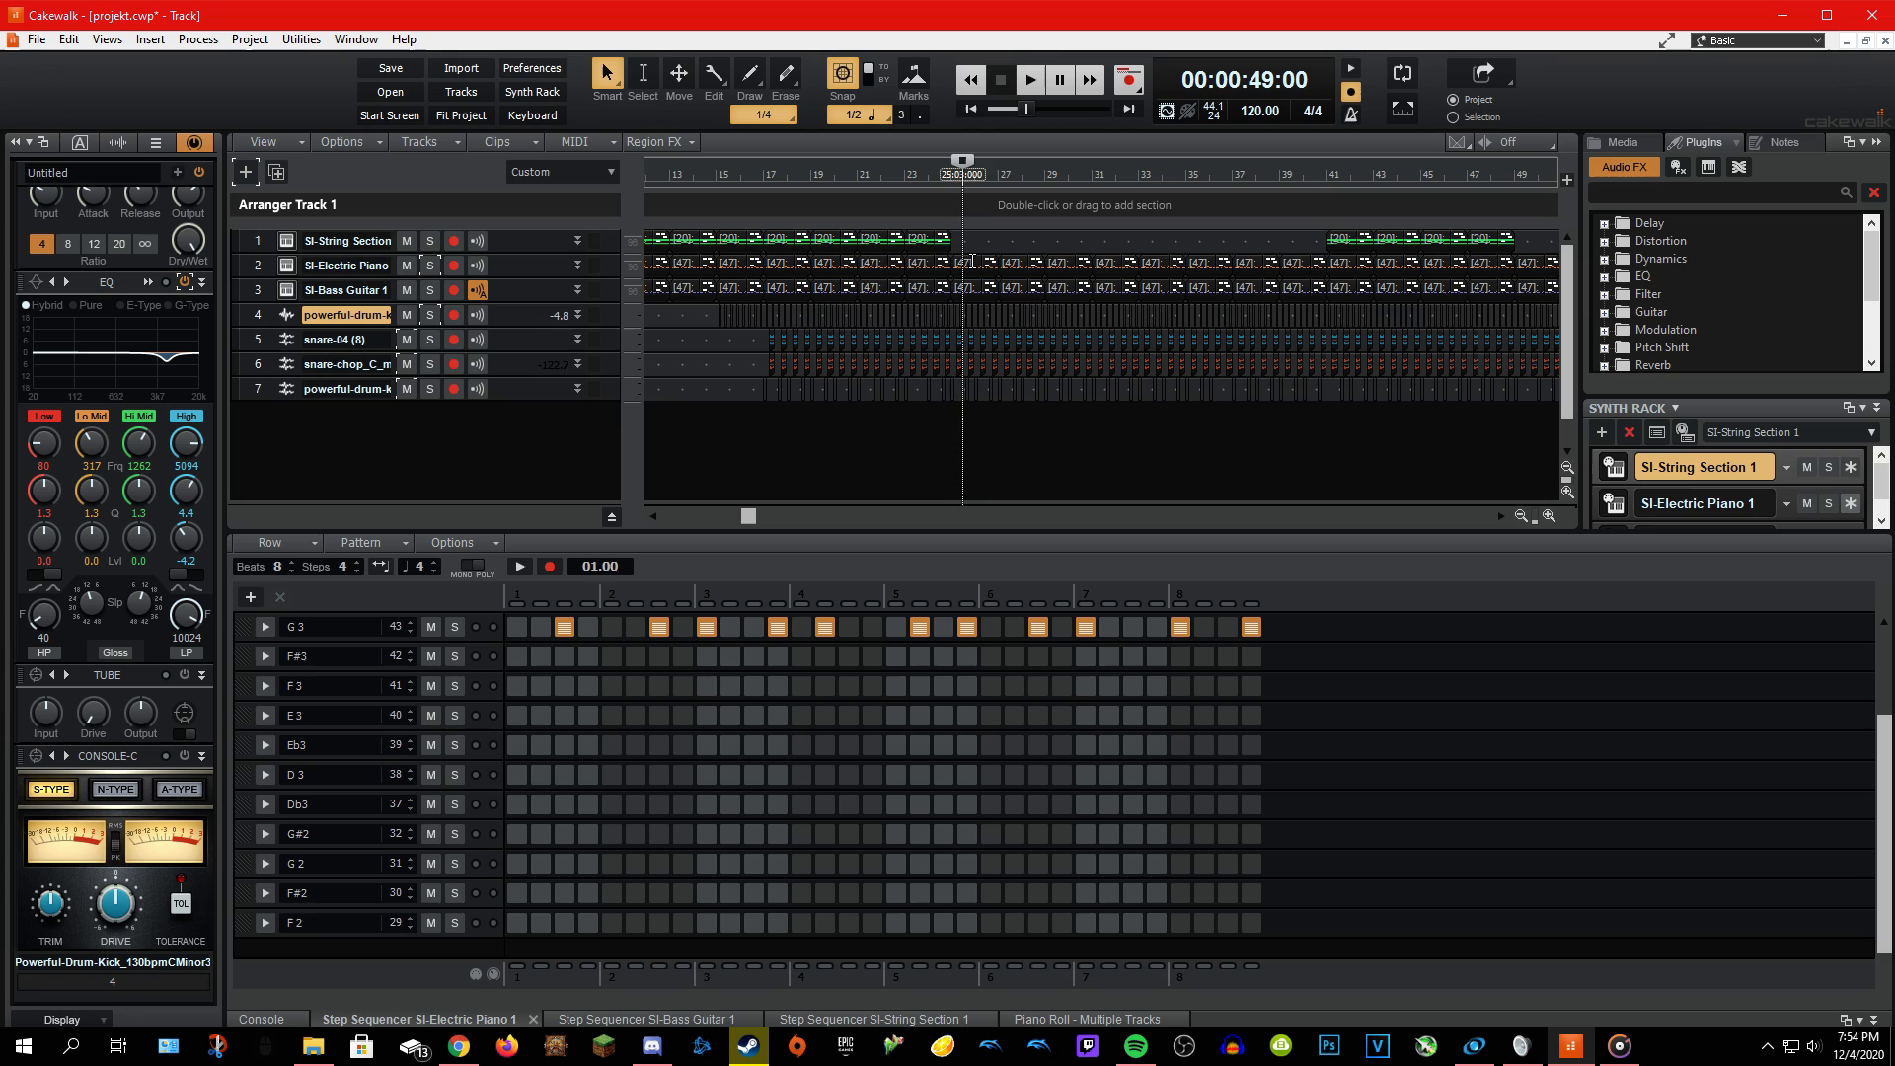
left_click(958, 255)
left_click(1338, 255)
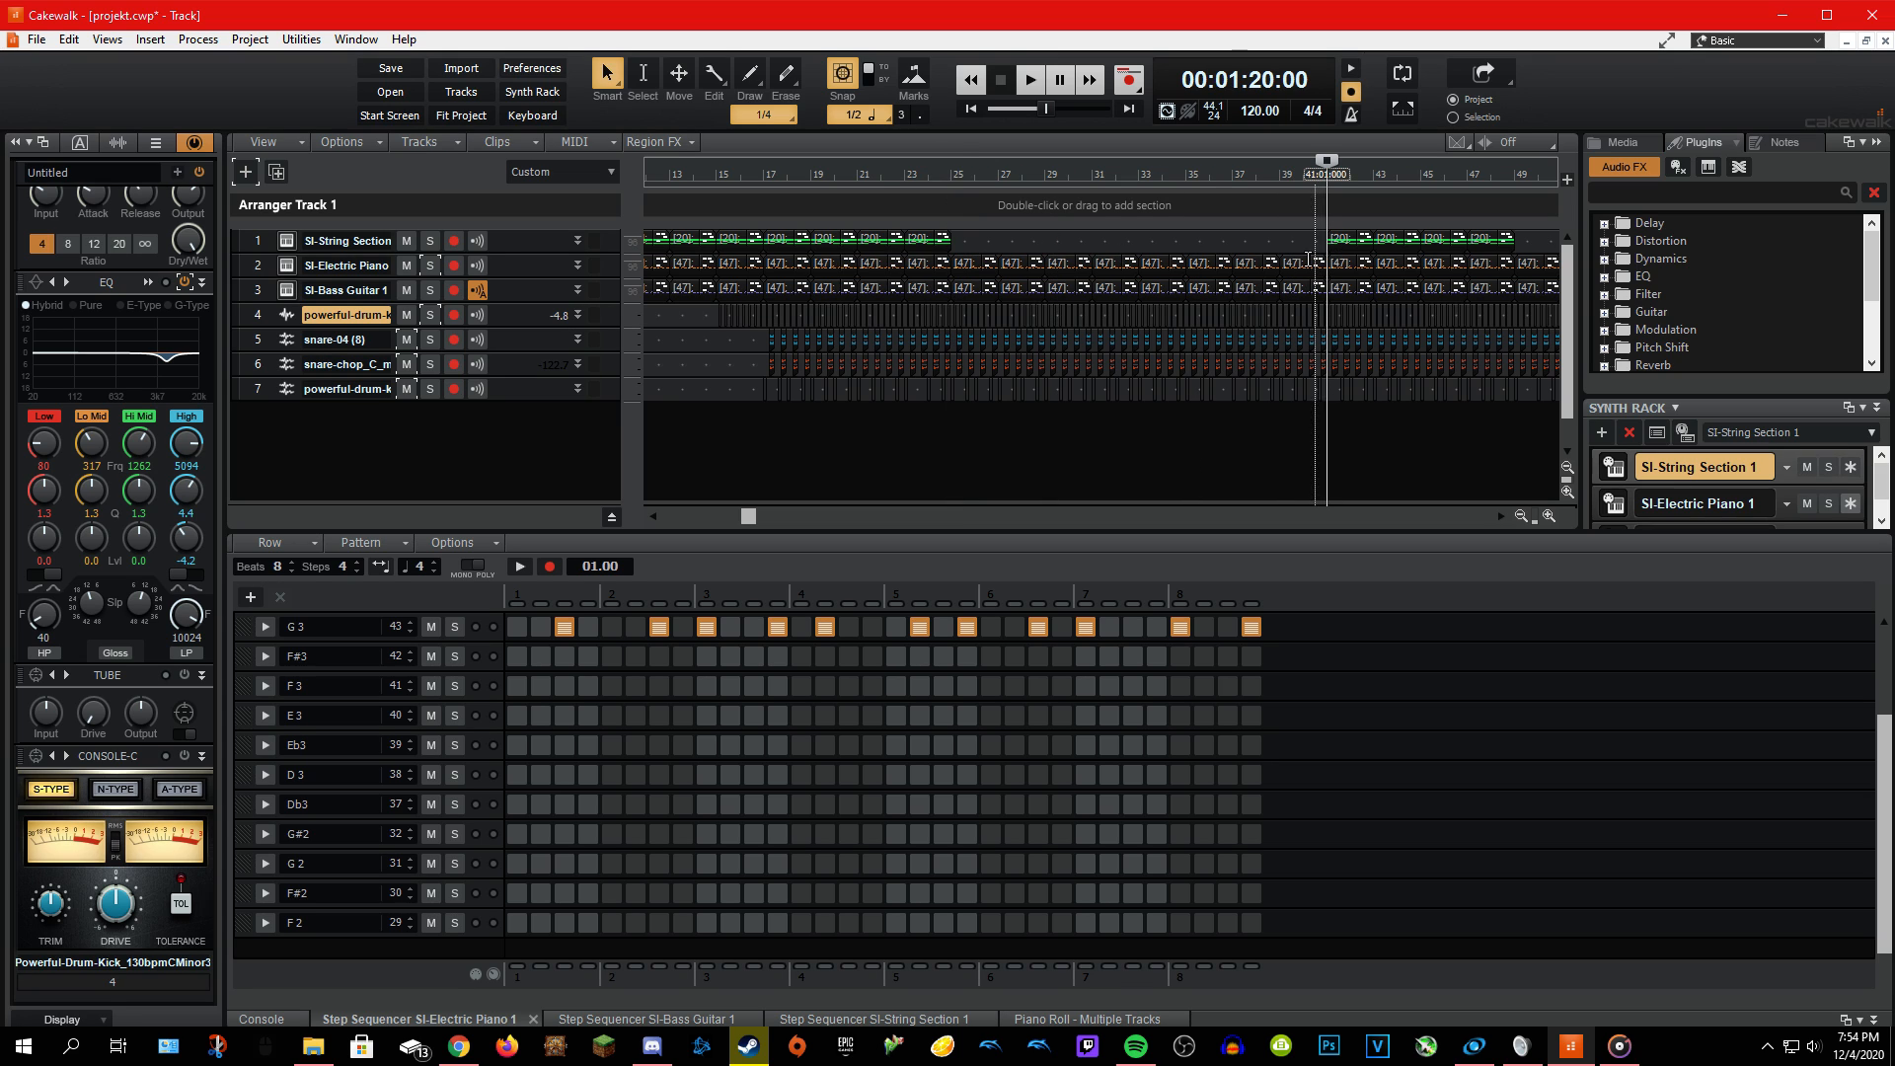
left_click(965, 254)
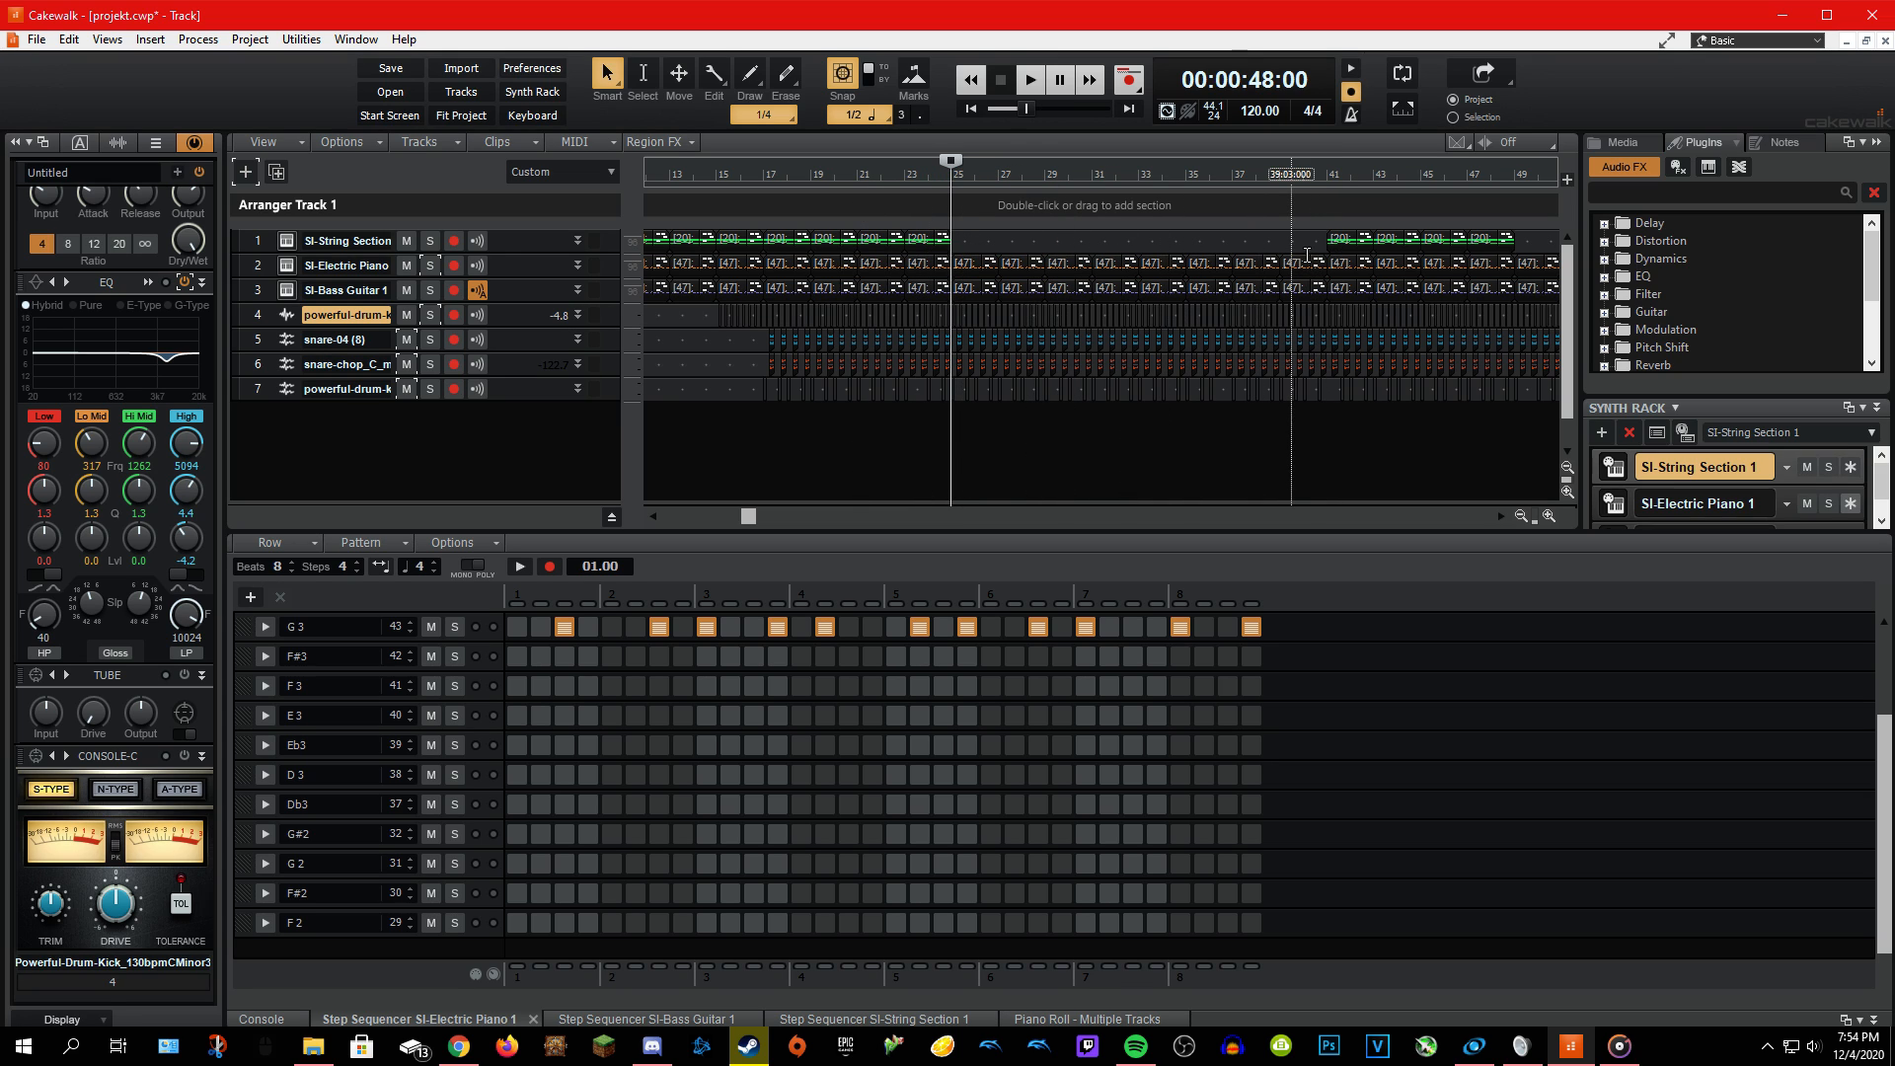
left_click(1335, 251)
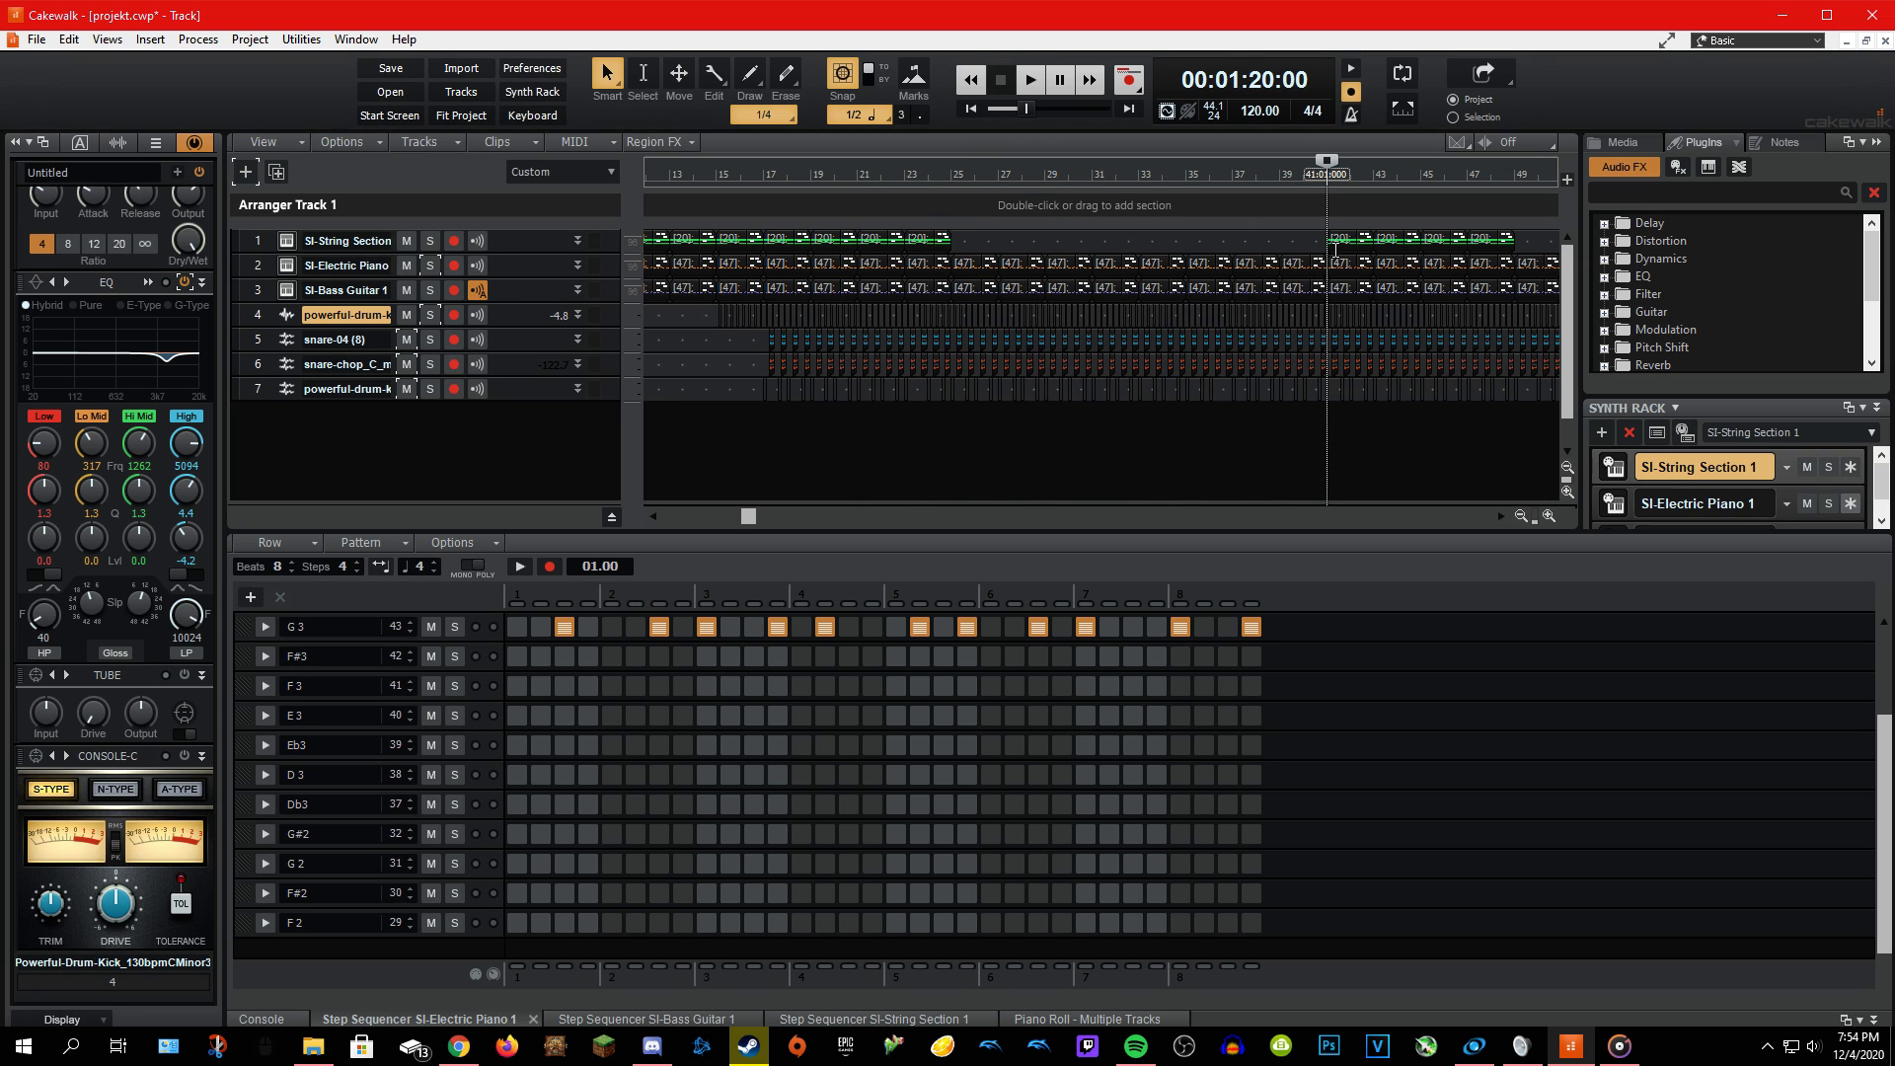
left_click(958, 253)
left_click(1337, 253)
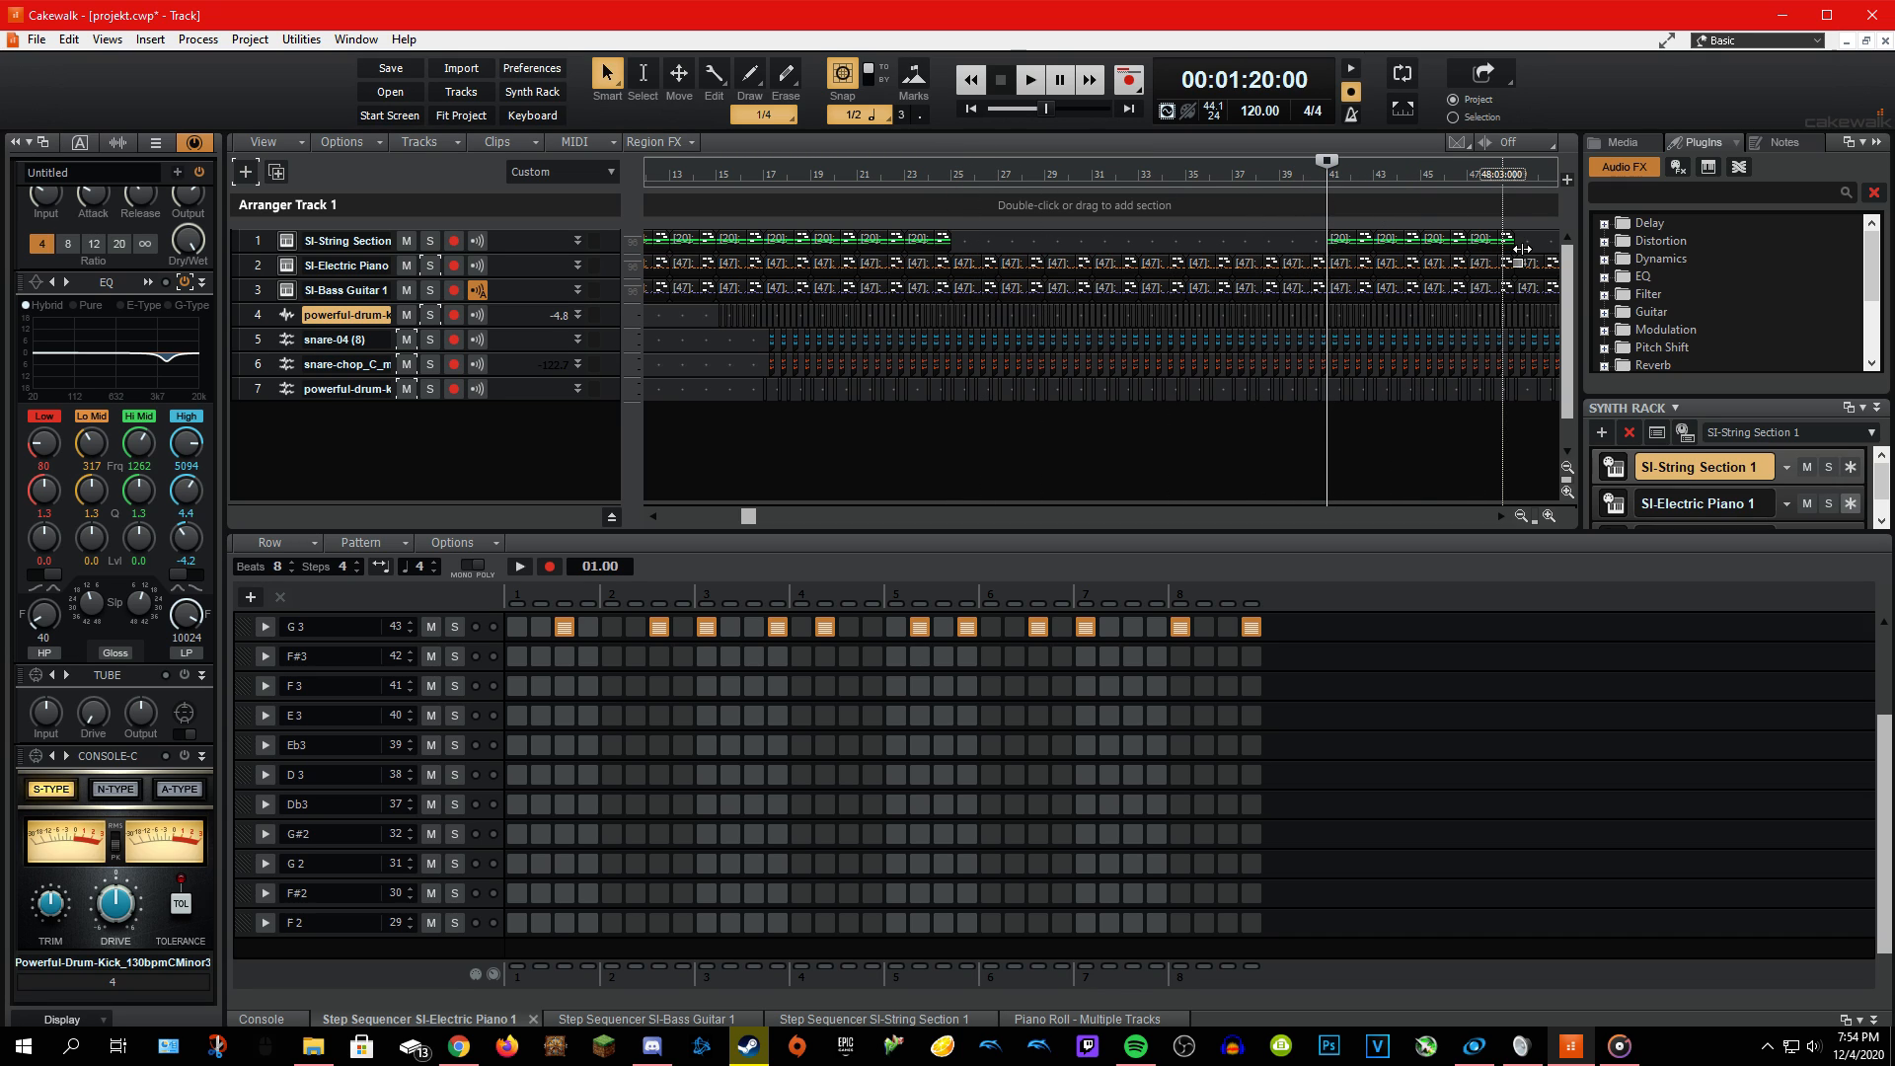
Mark the string section's second passage by moving the playhead between measures 41 and 49.
left_click(1527, 256)
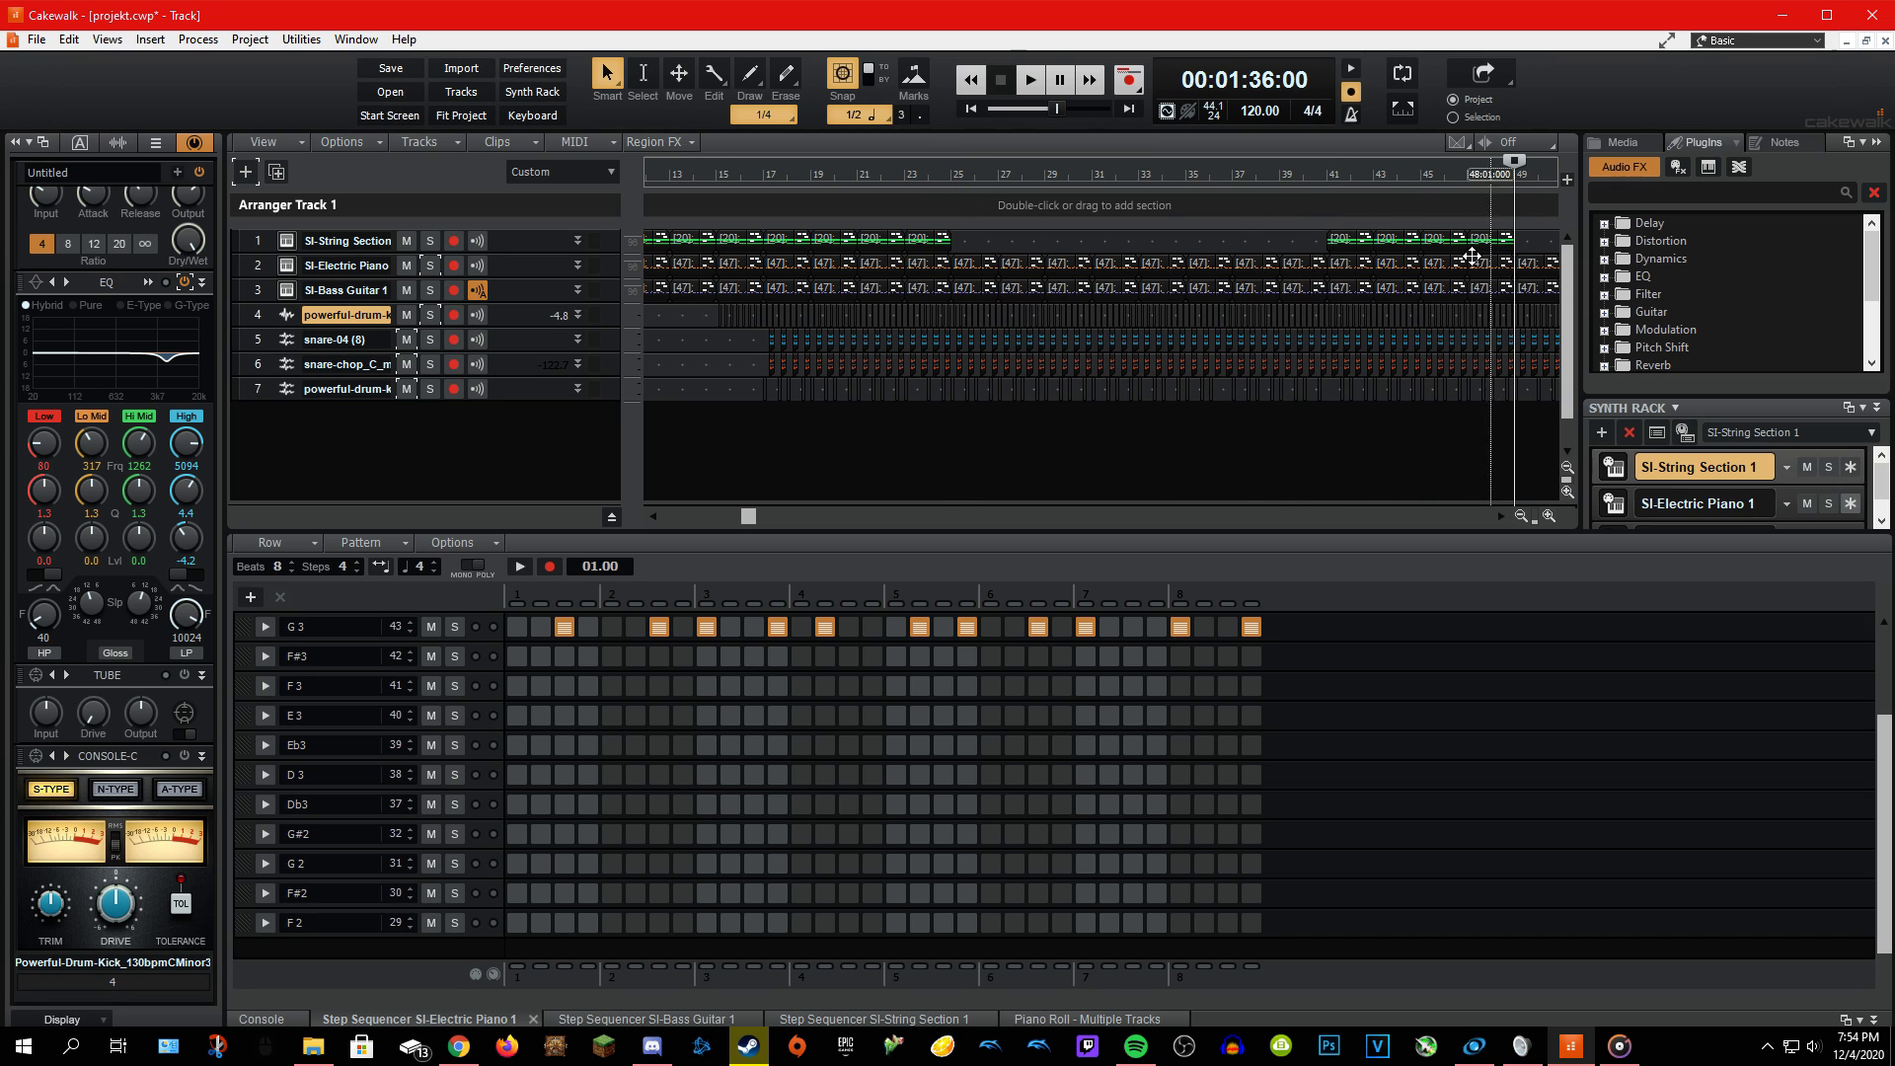
left_click(1335, 255)
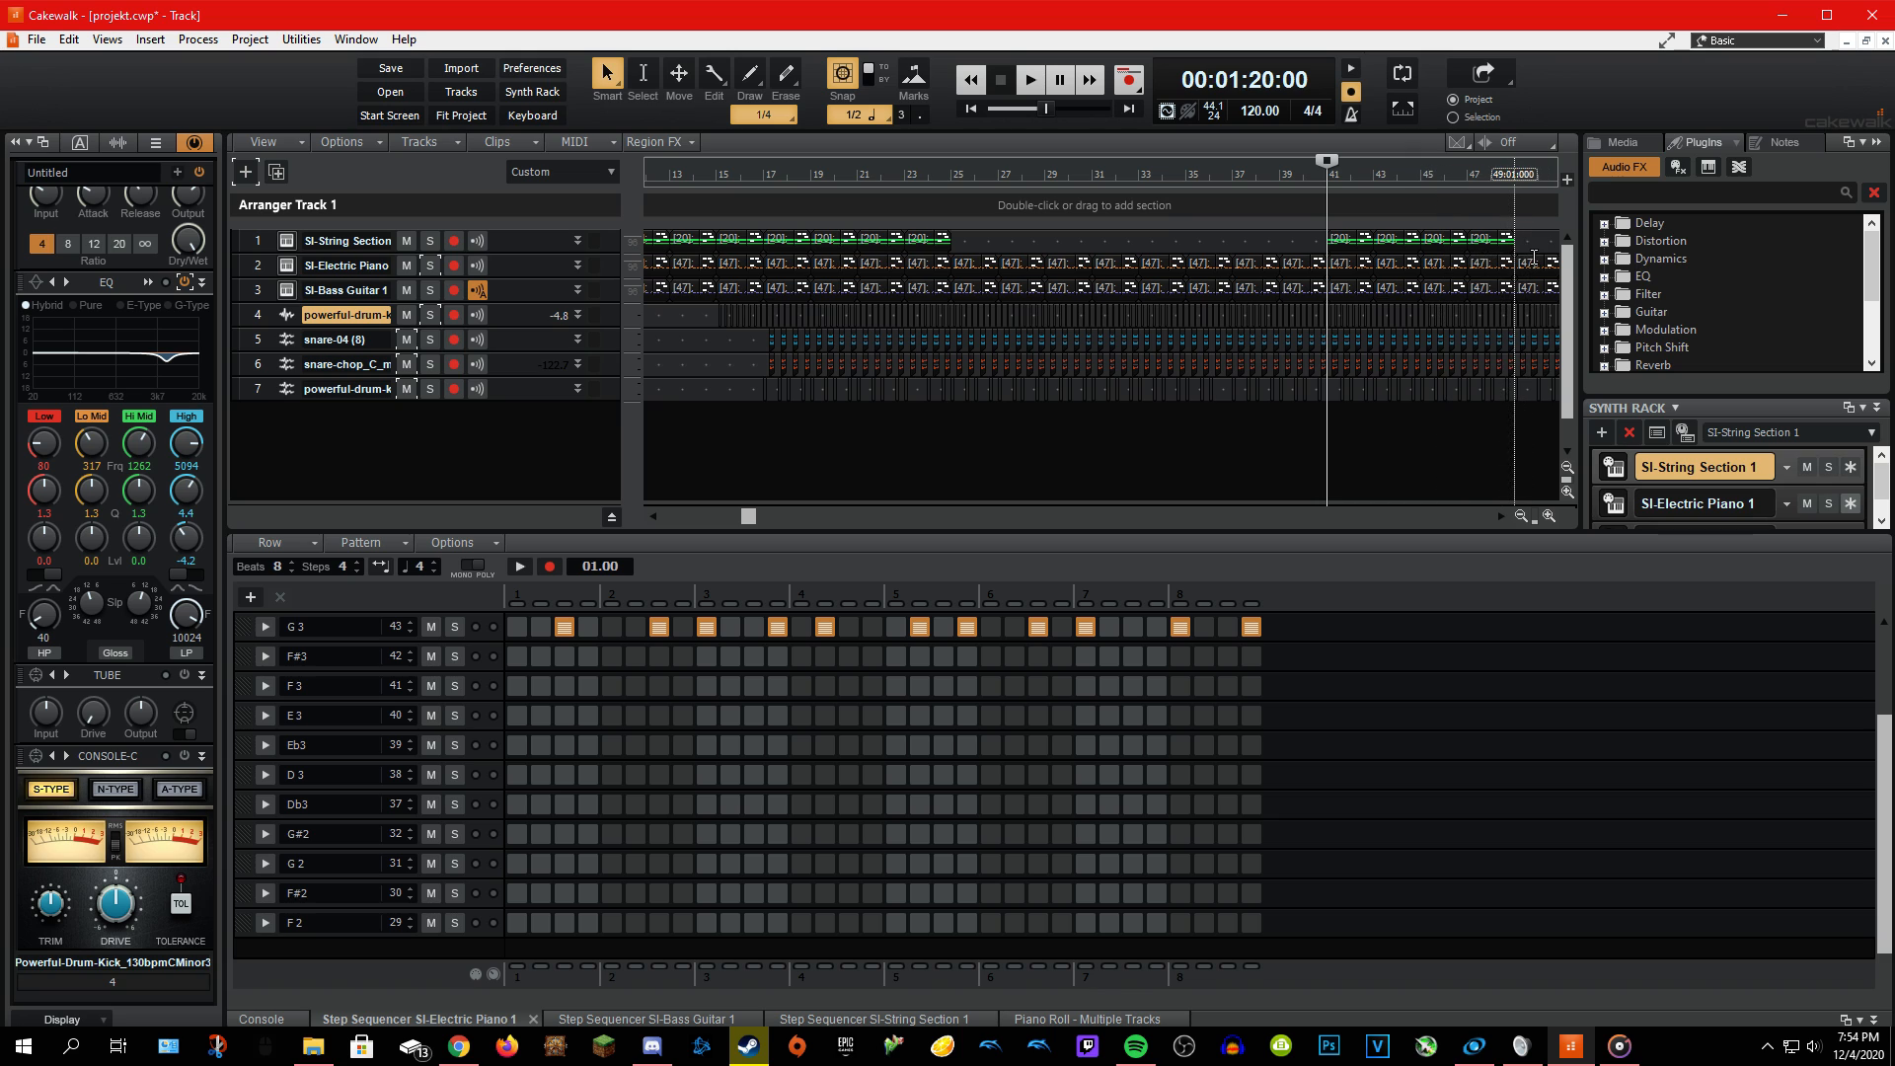
left_click(1530, 257)
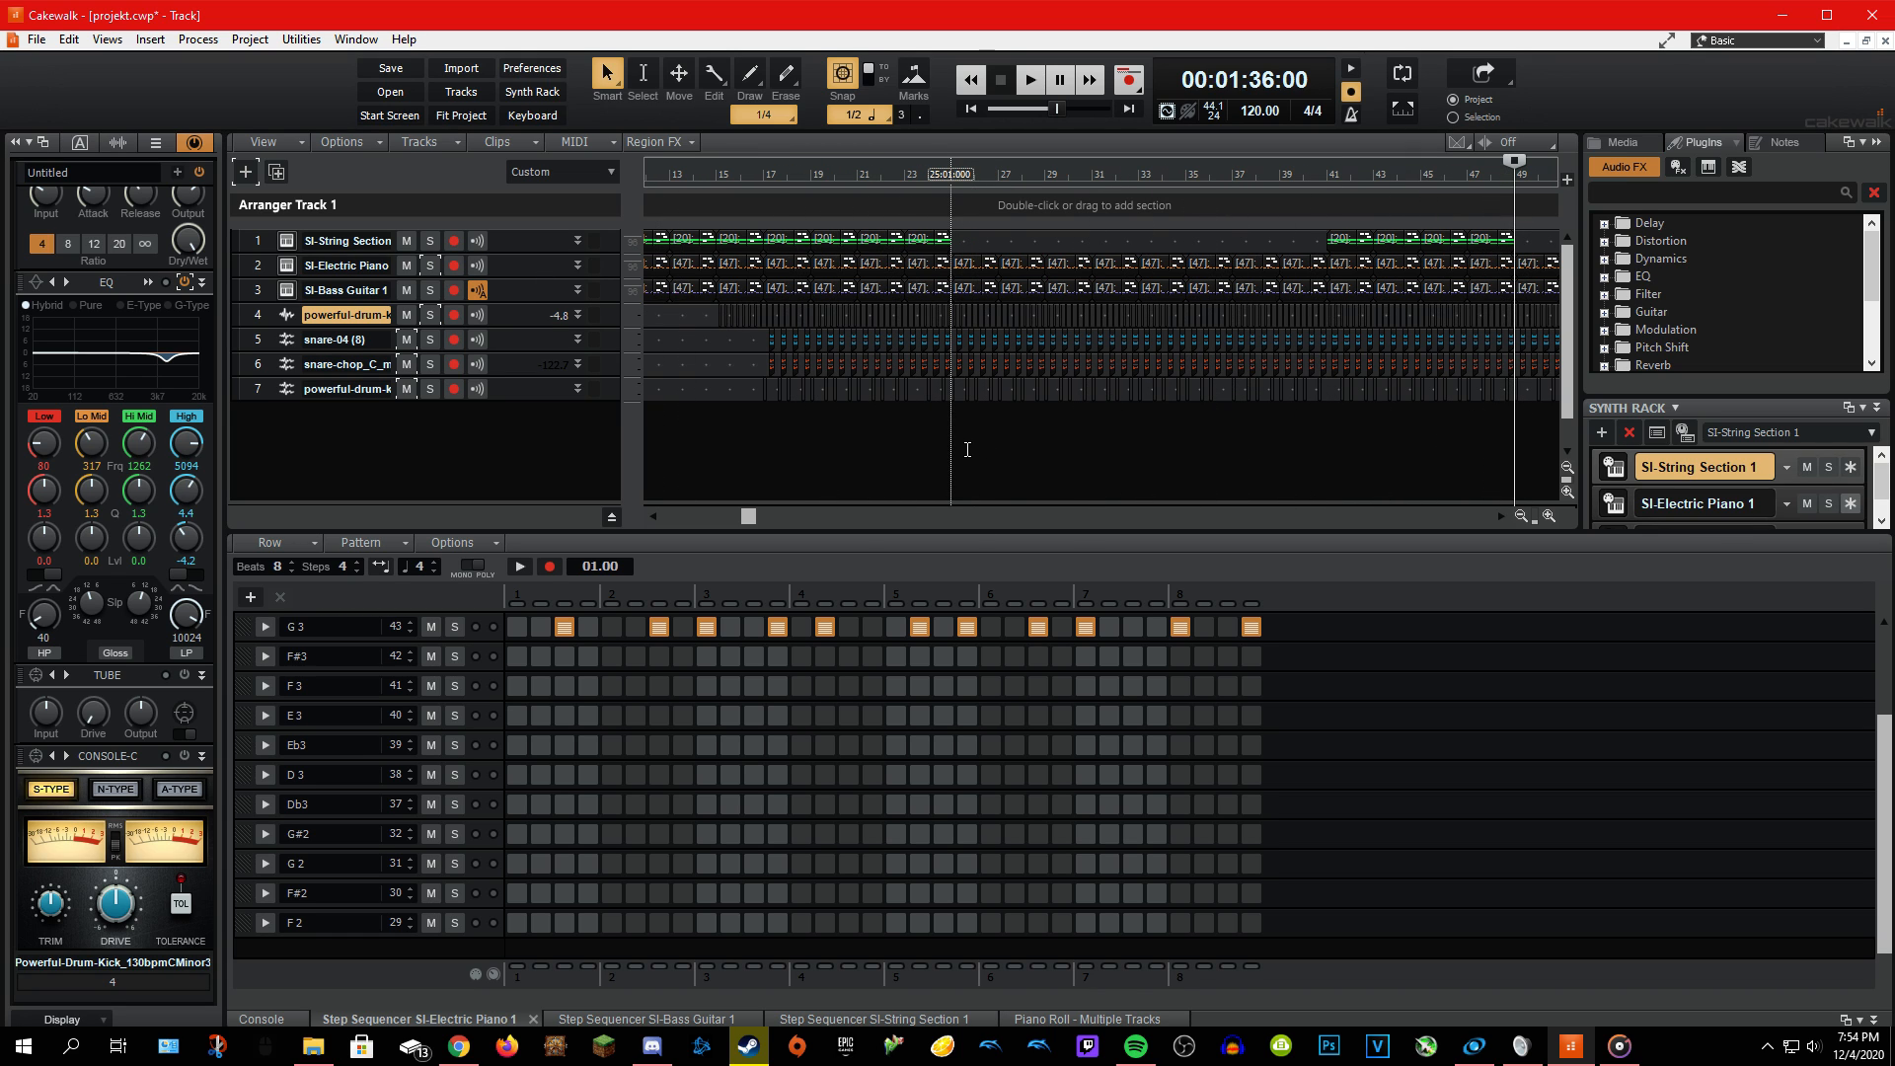
Audition the full project from measure 25, where the string section drops out.
left_click(952, 254)
key("space")
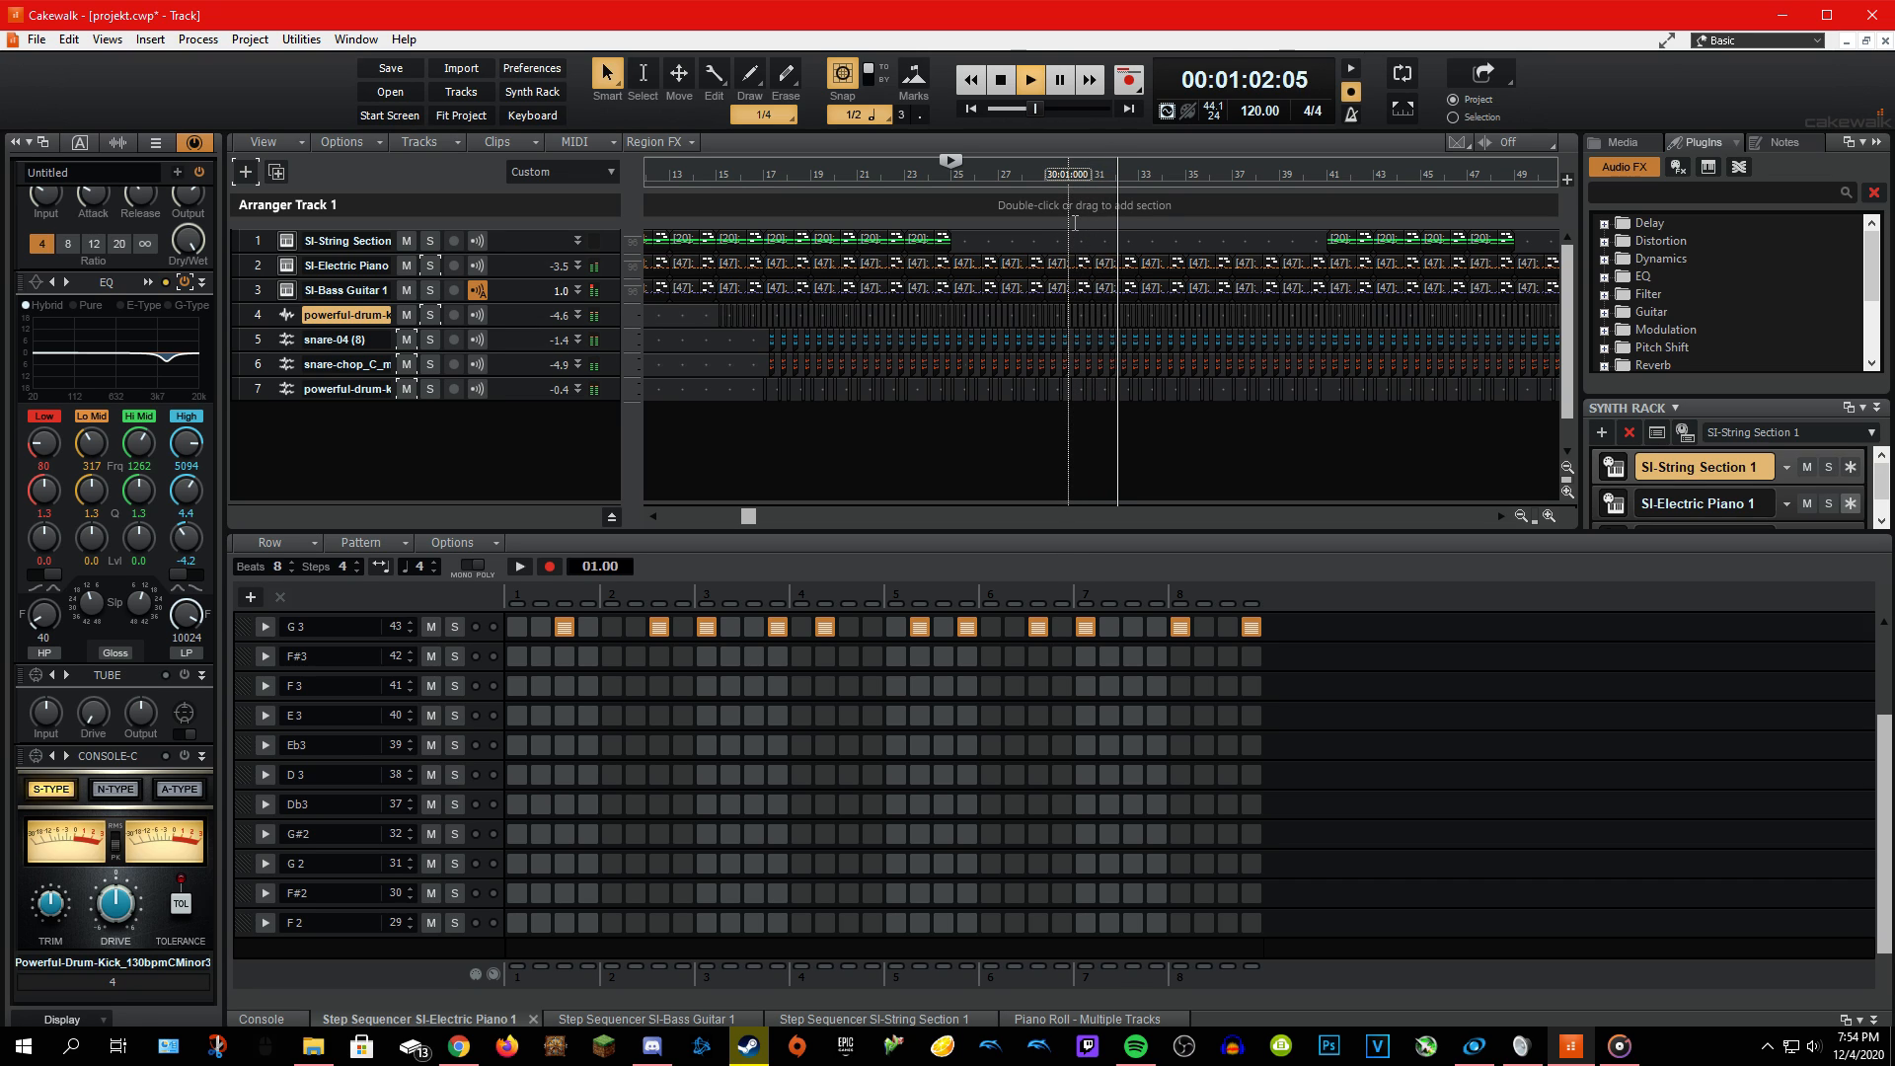
key("space")
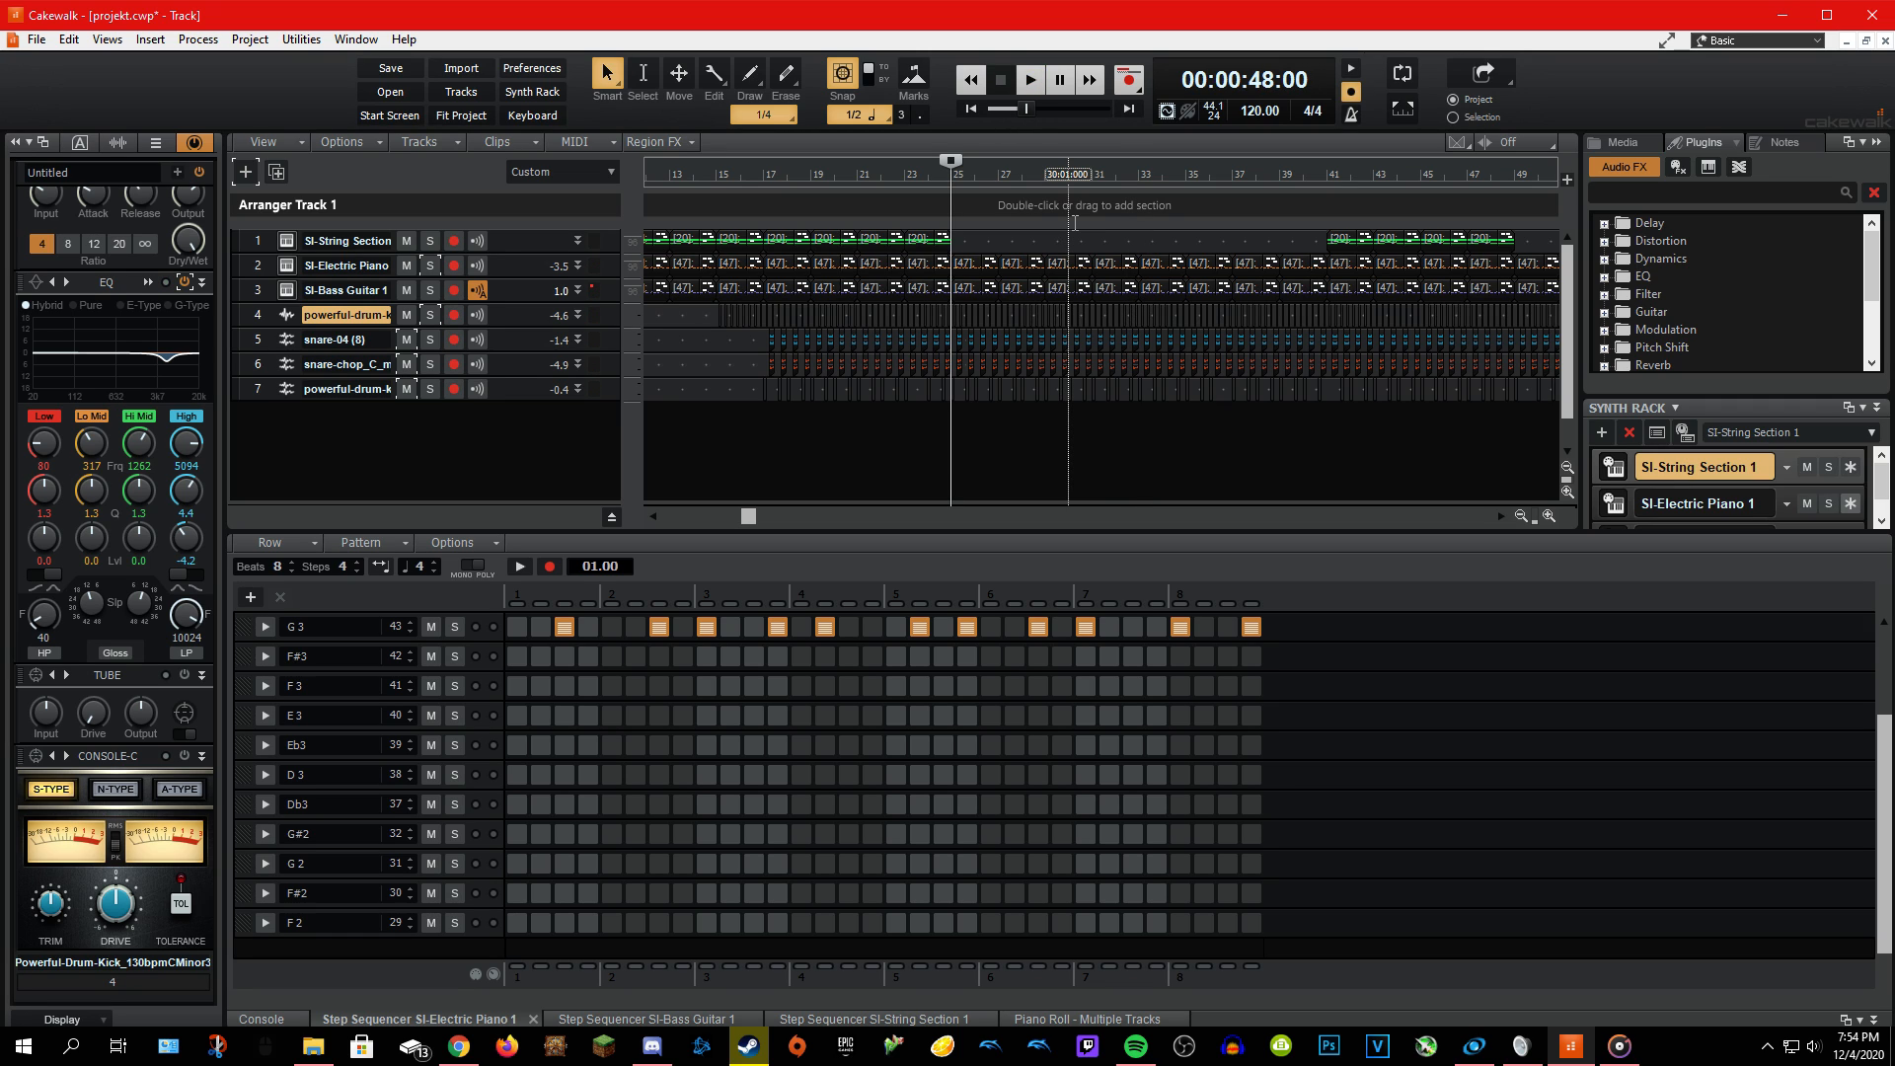
Try extra notes below and above the electric piano melody in its step sequencer, including E3 and B3.
scroll(1016, 760, "up", 2)
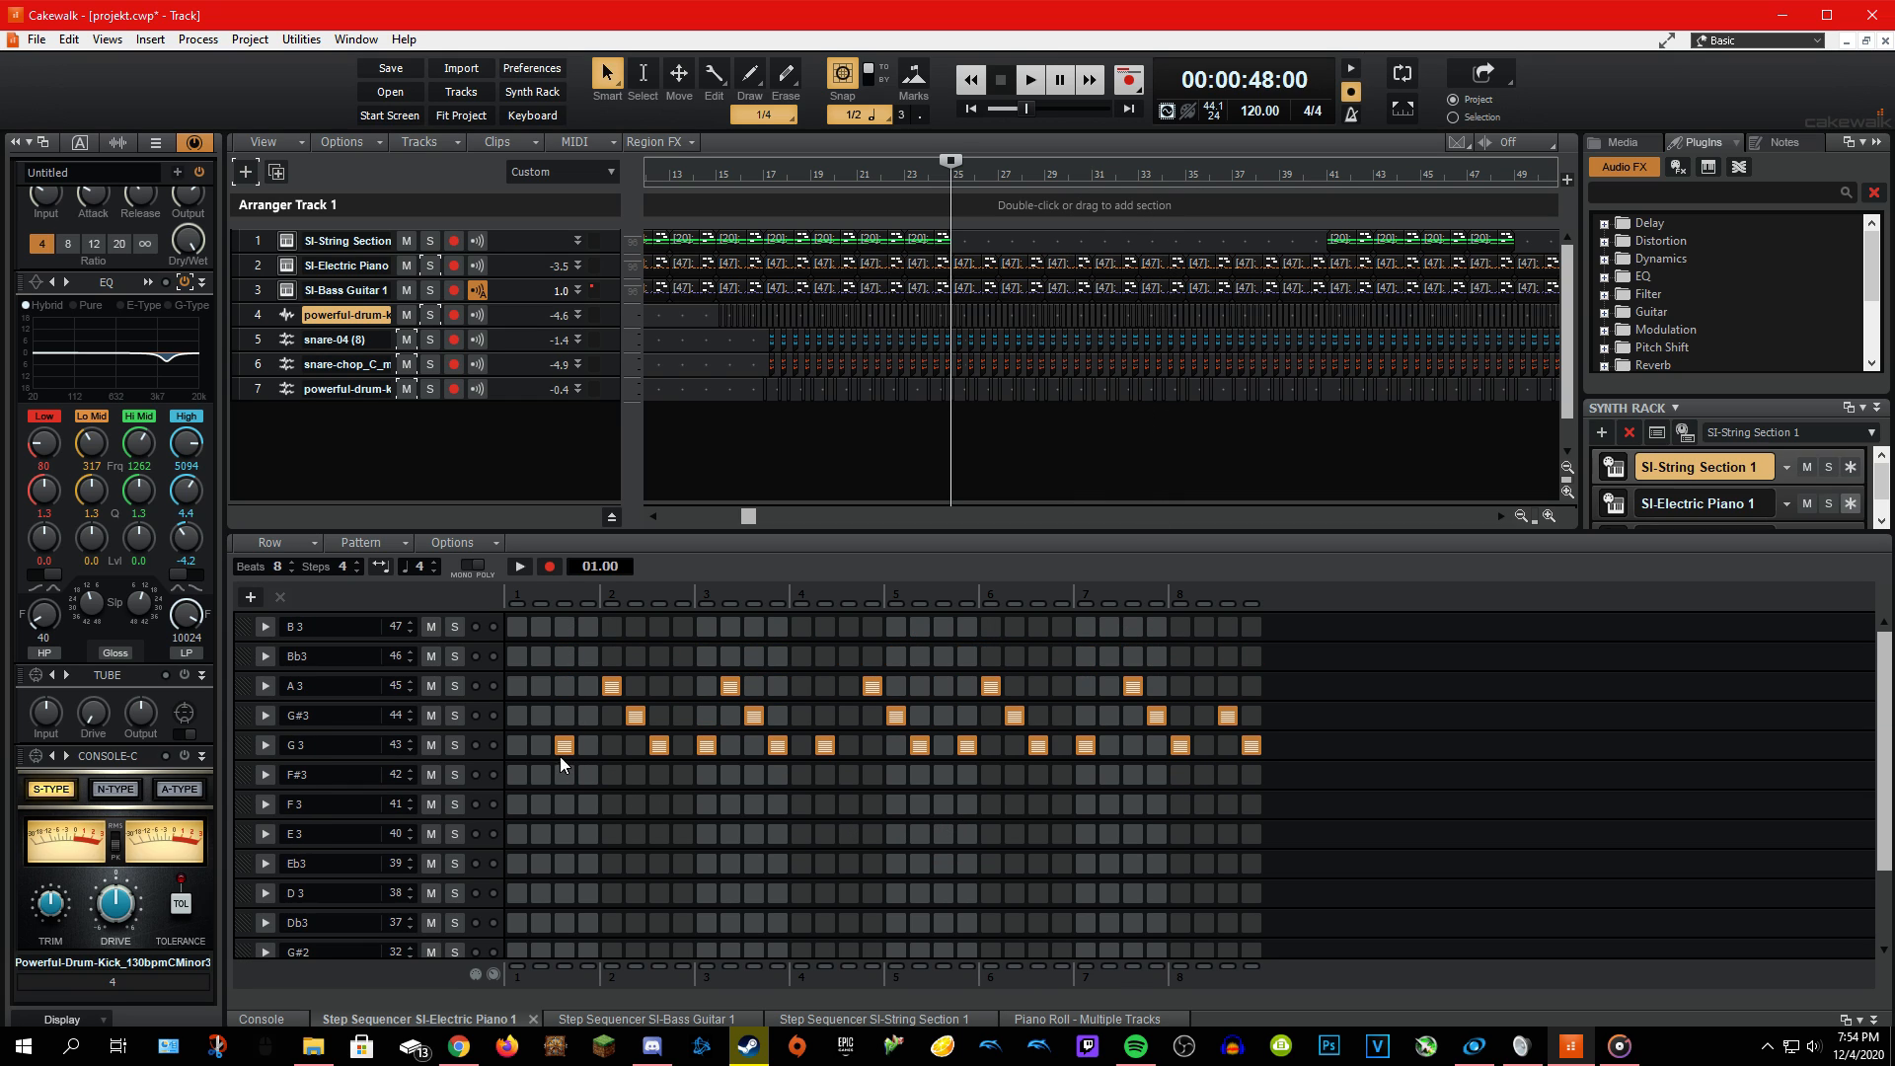
left_click(564, 804)
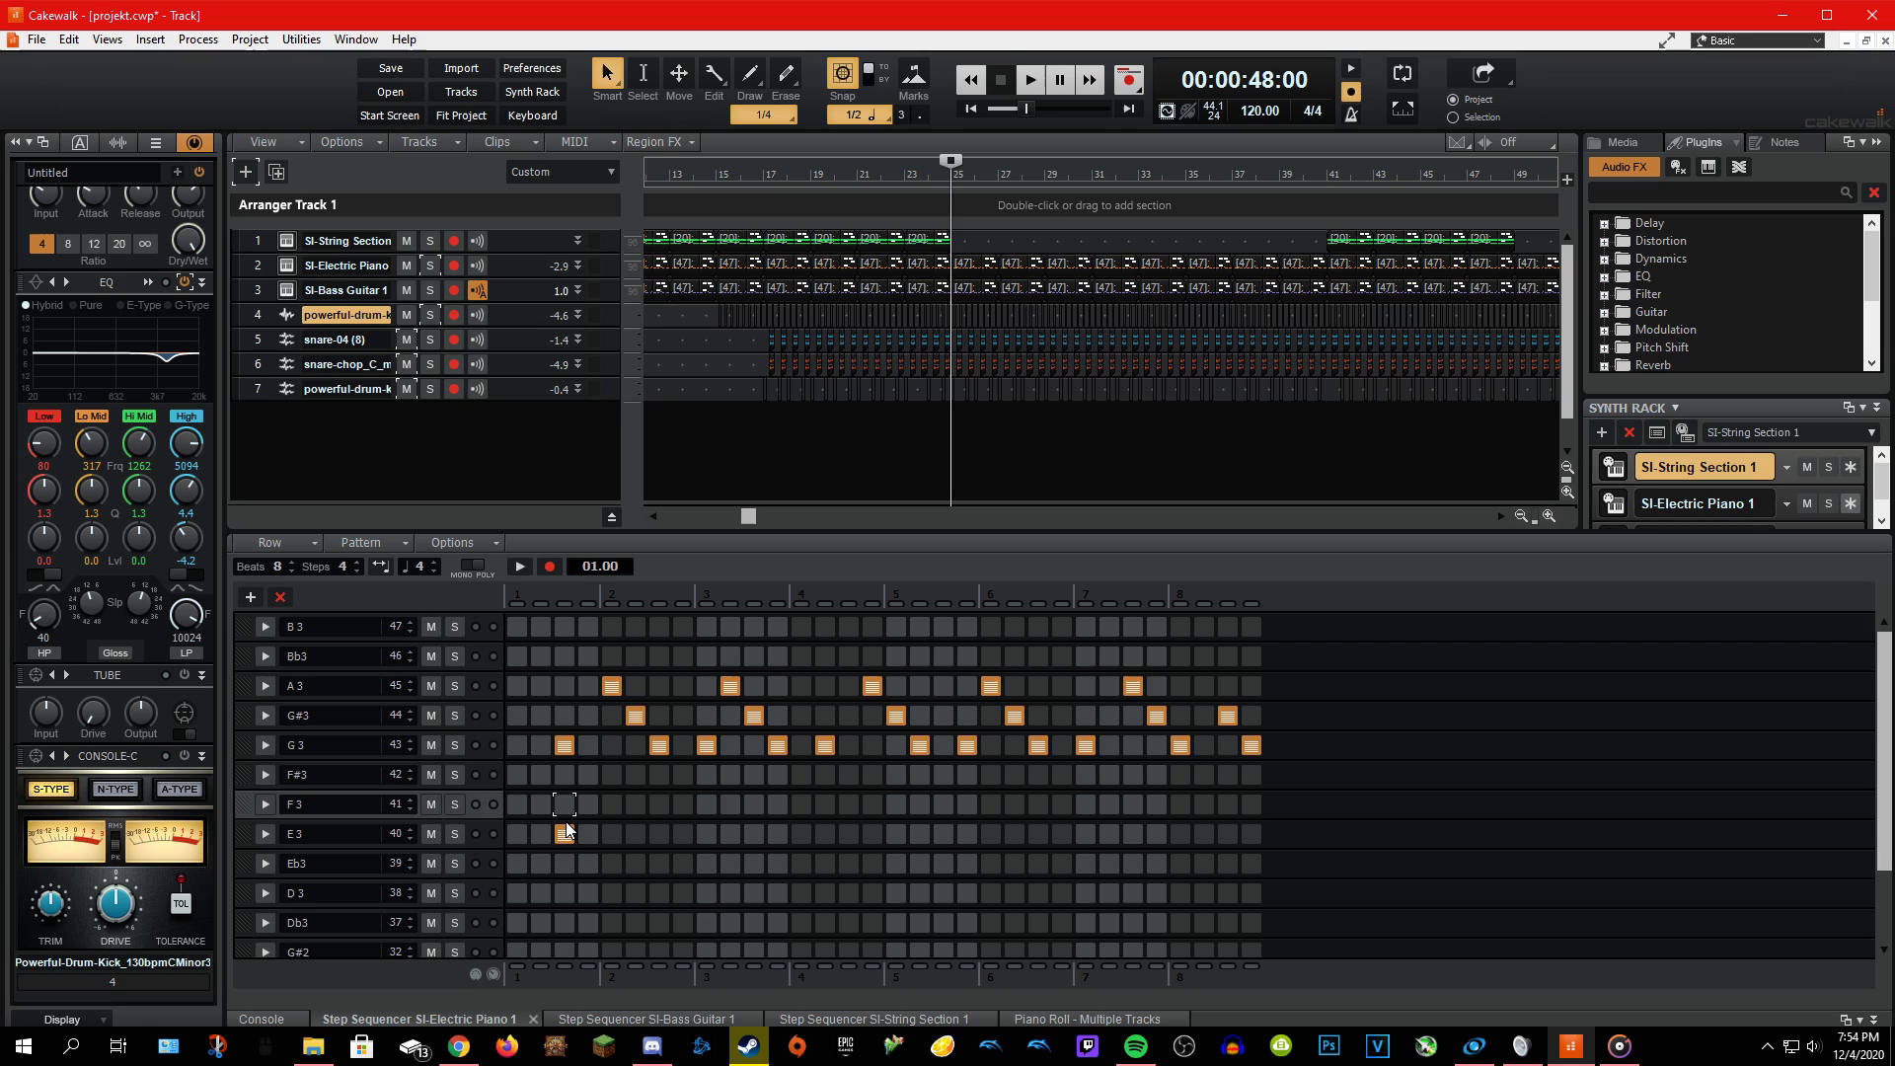
left_click(732, 805)
left_click(944, 627)
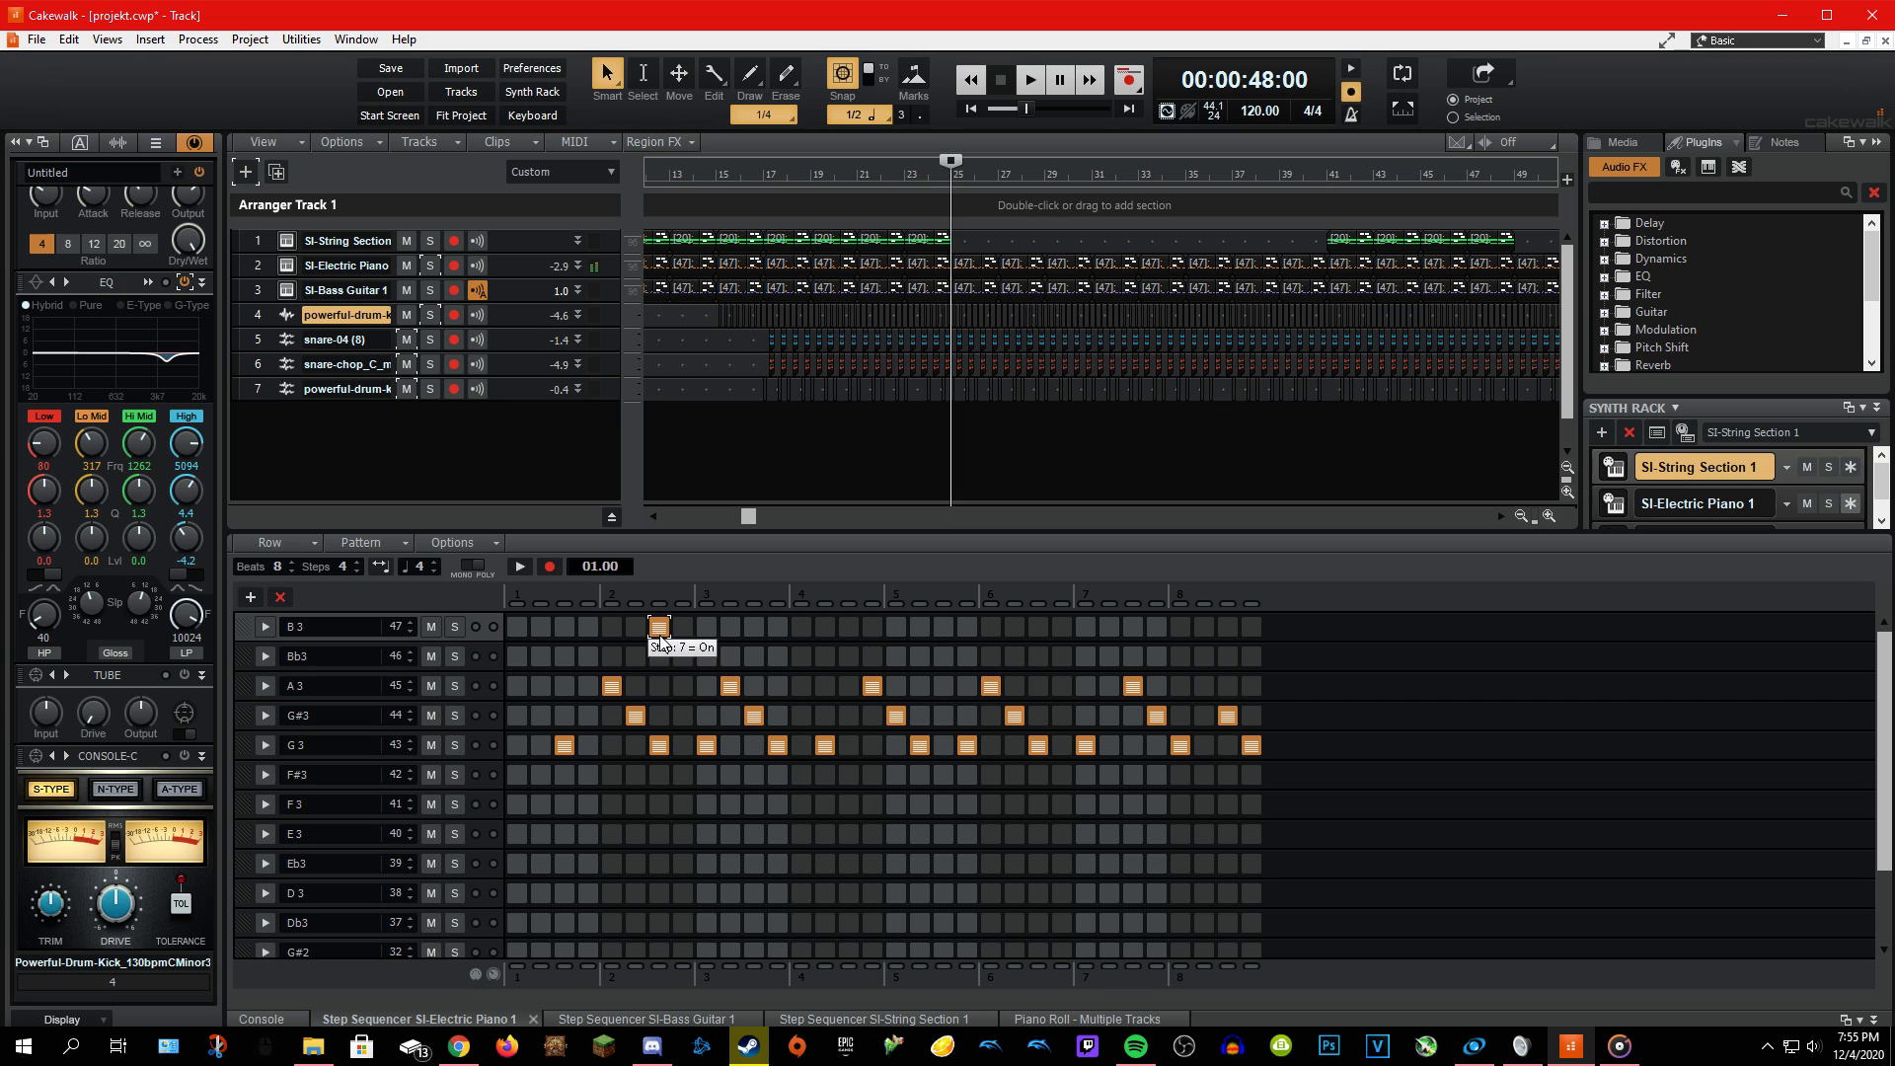
left_click(989, 627)
Examine the melody and the octaves above it in the Piano Roll, and open the SI-Bass Guitar 1 step sequencer.
left_click(1059, 1018)
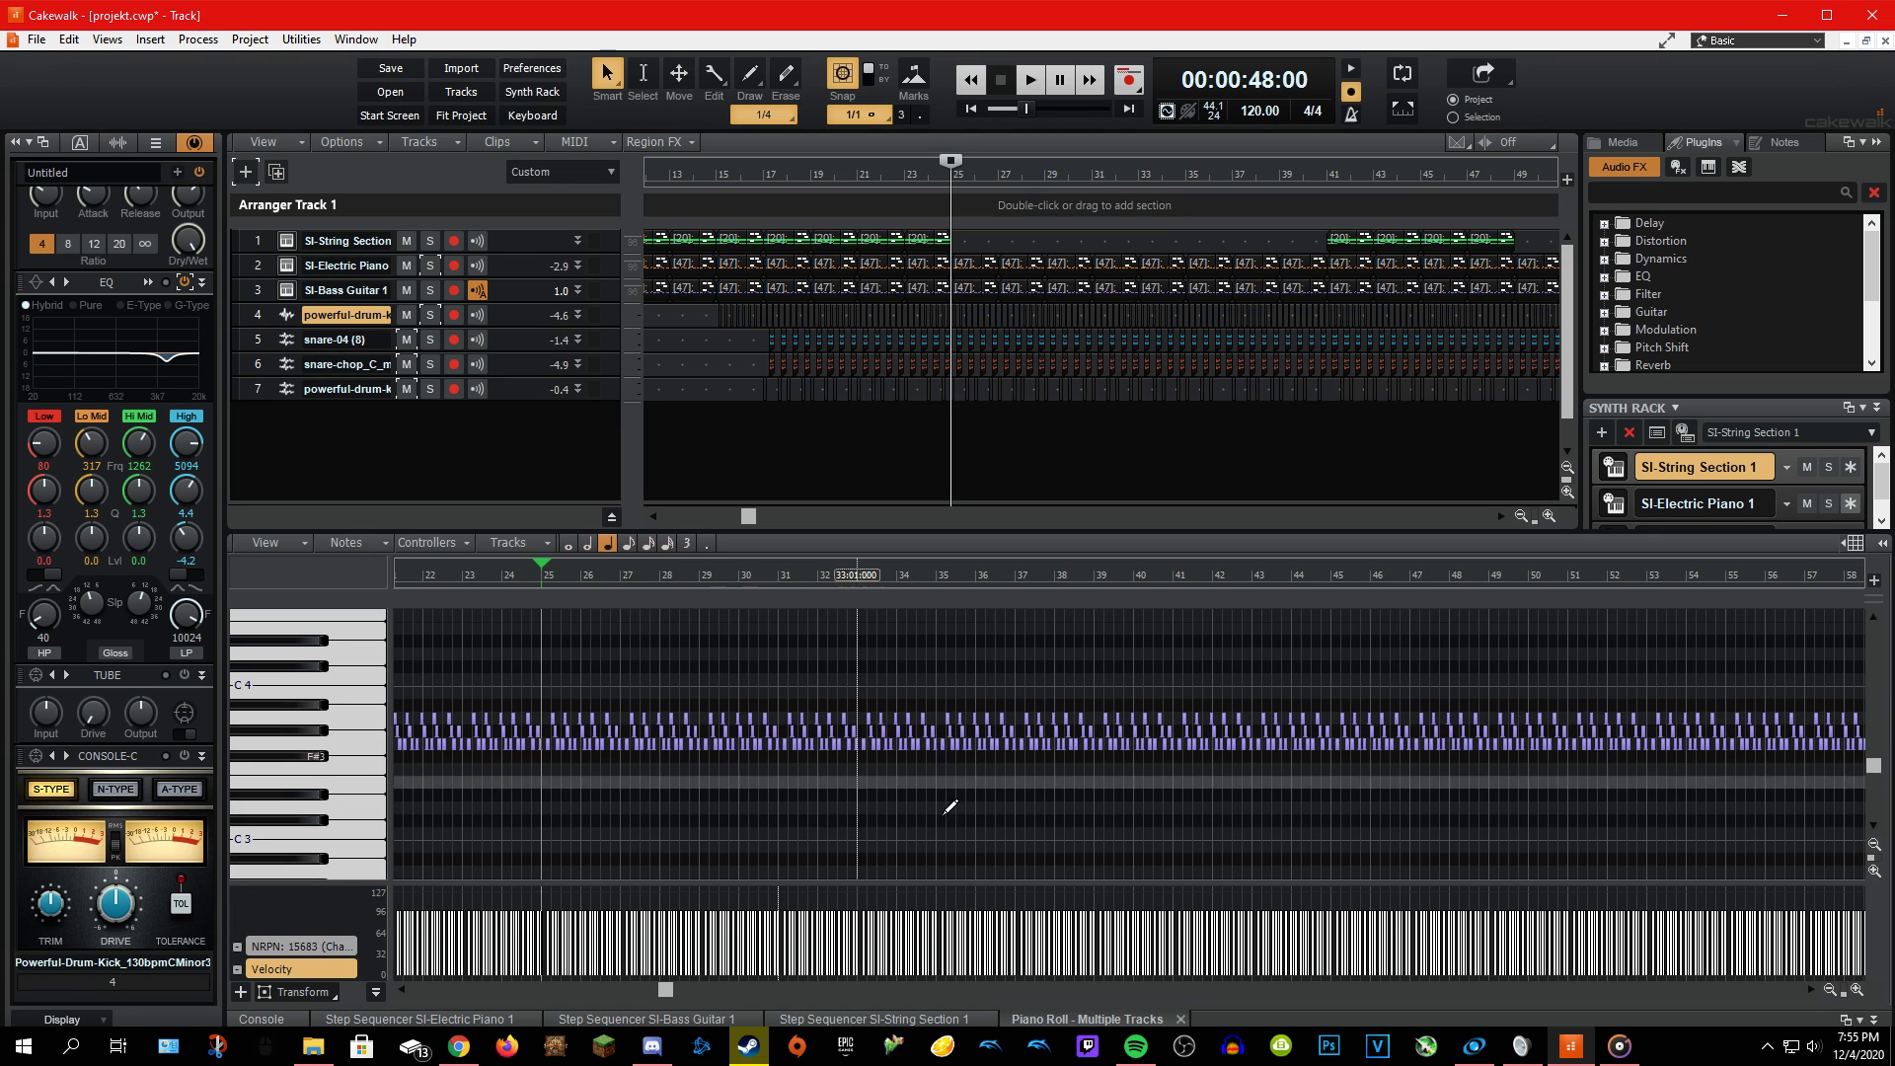
left_click(709, 673)
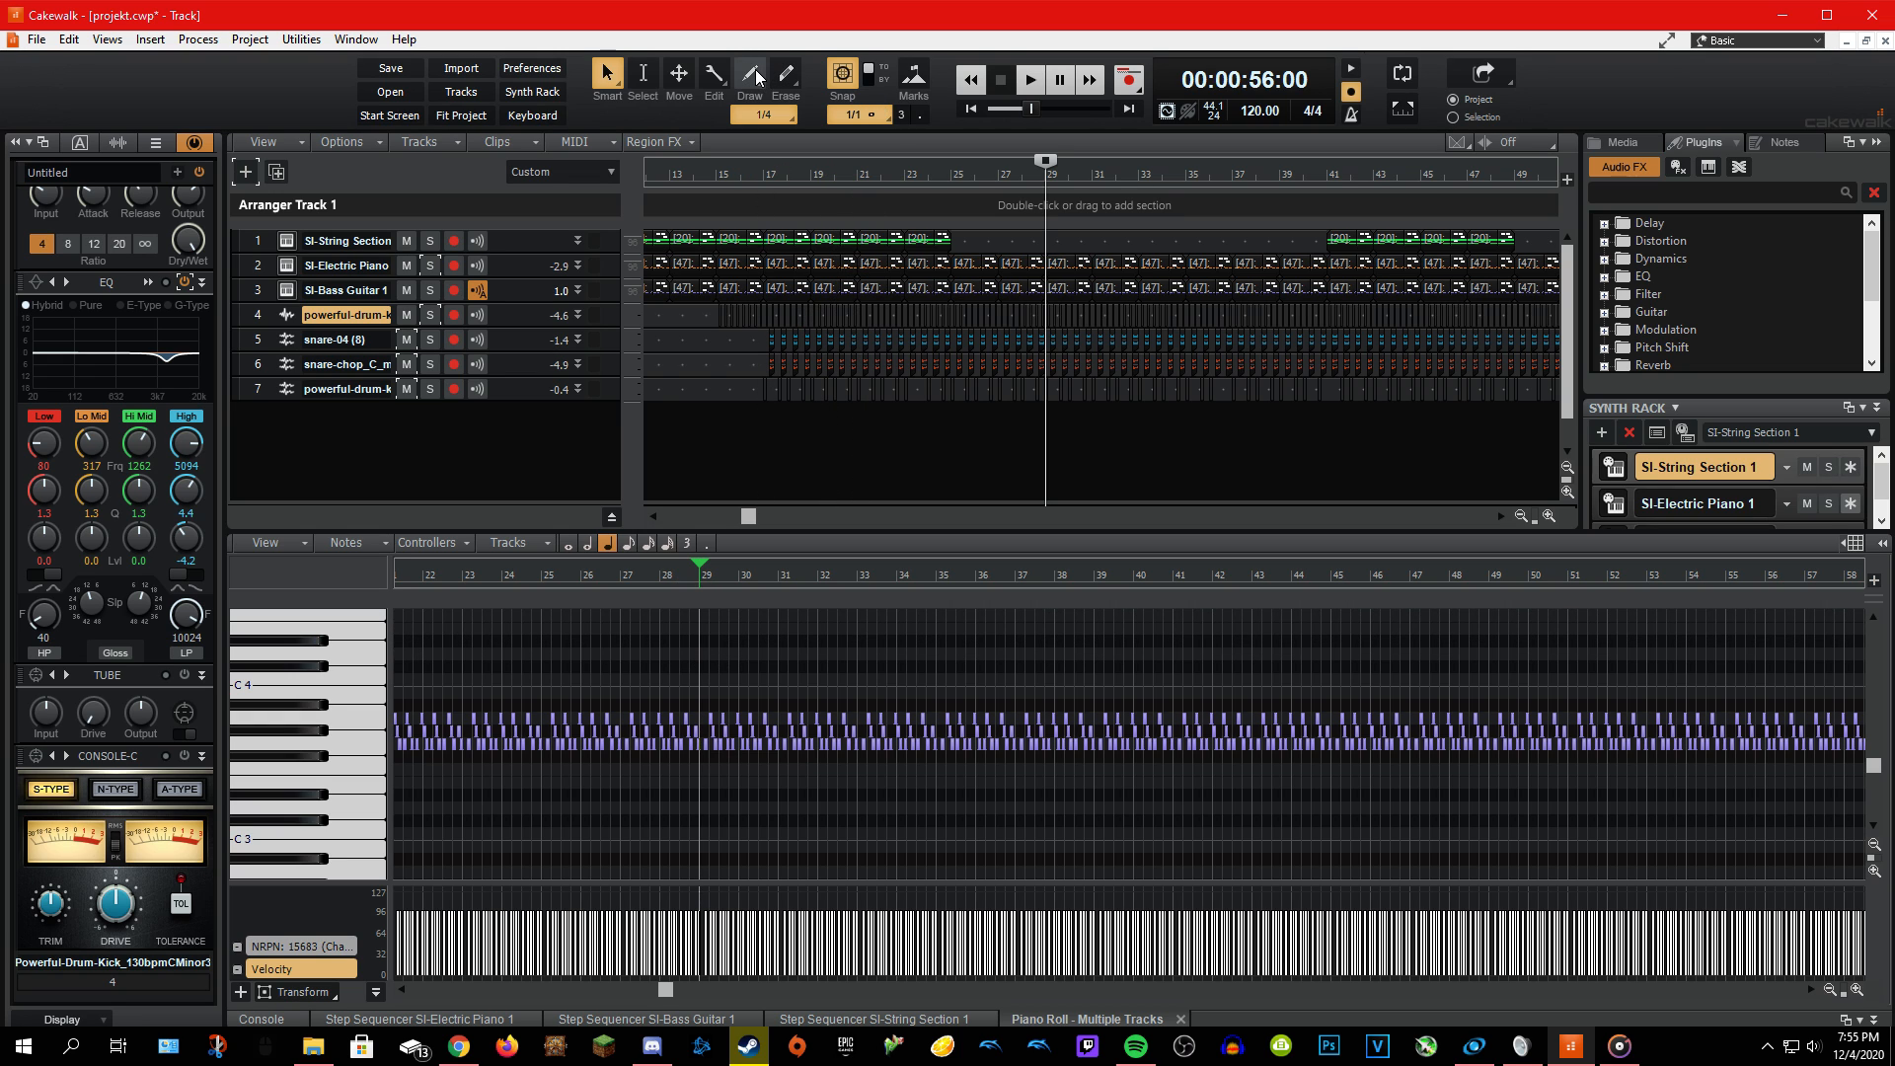
scroll(631, 741, "up", 1)
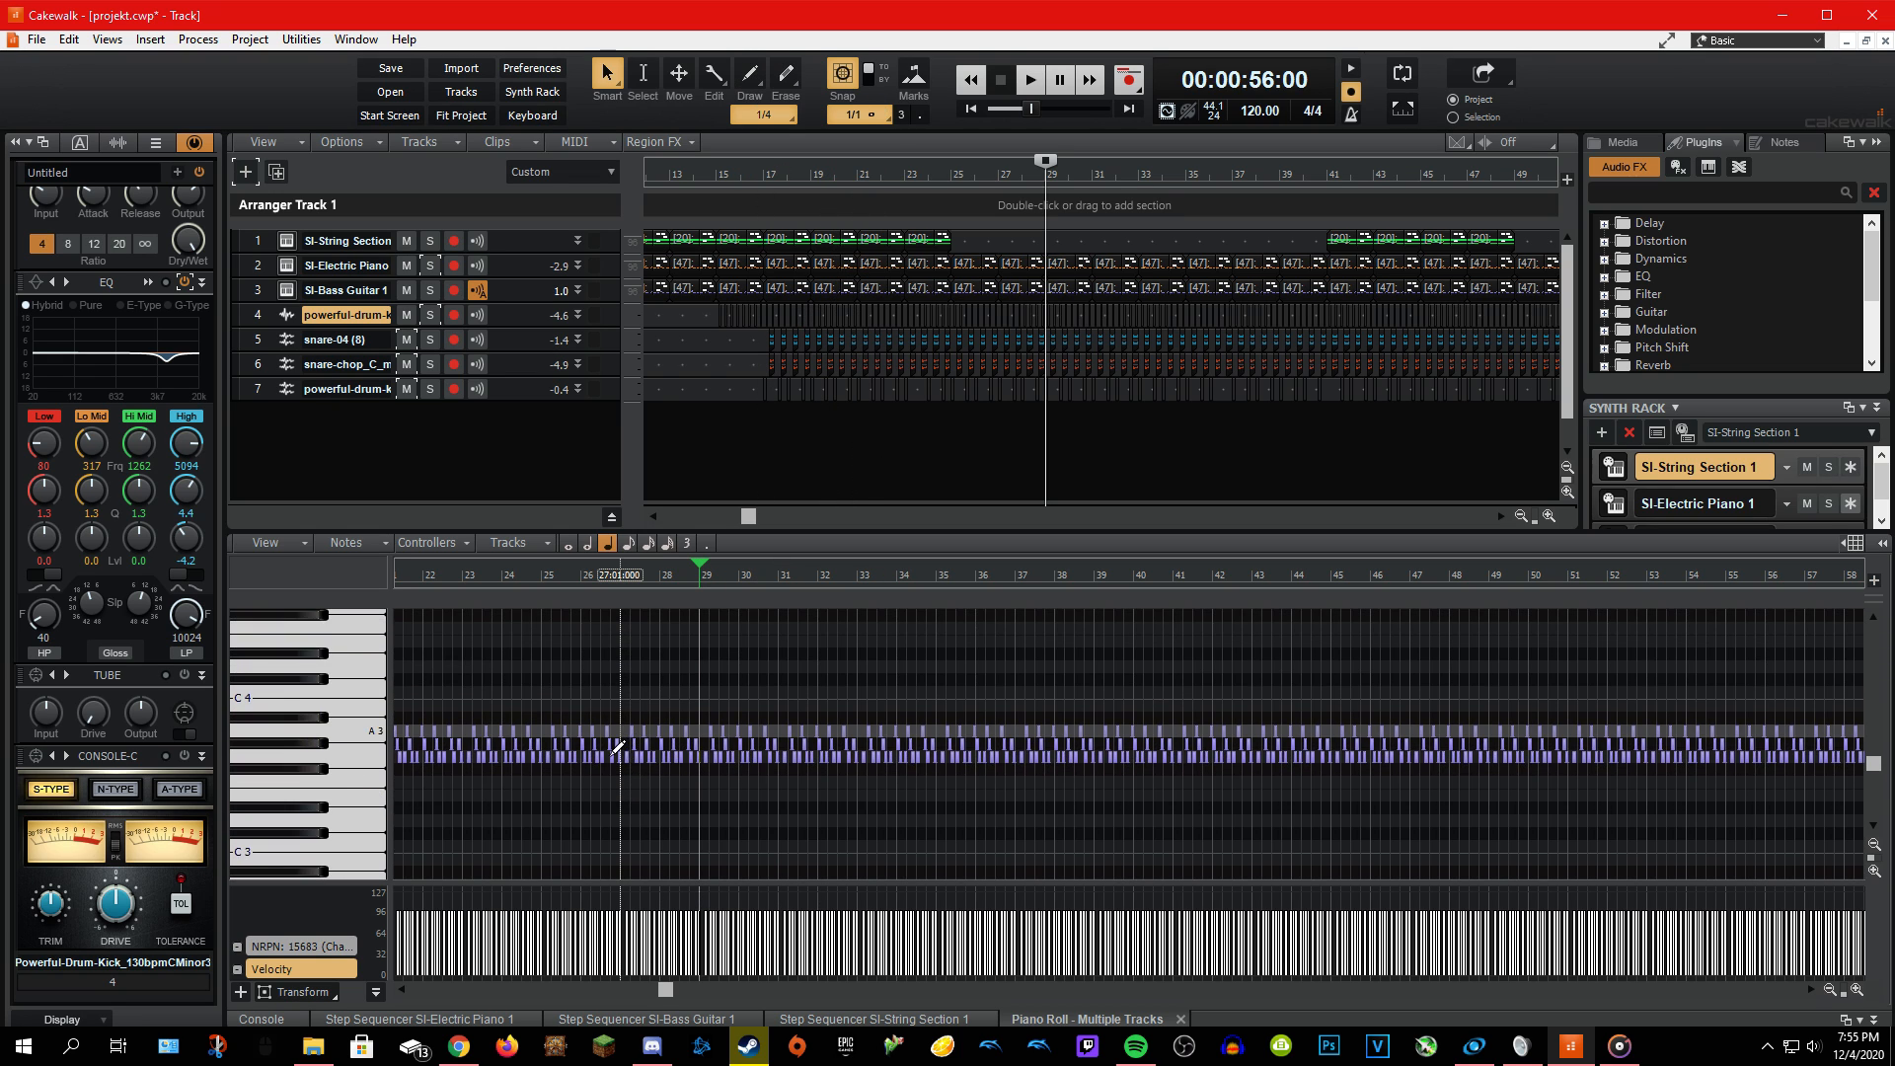
scroll(592, 748, "up", 5)
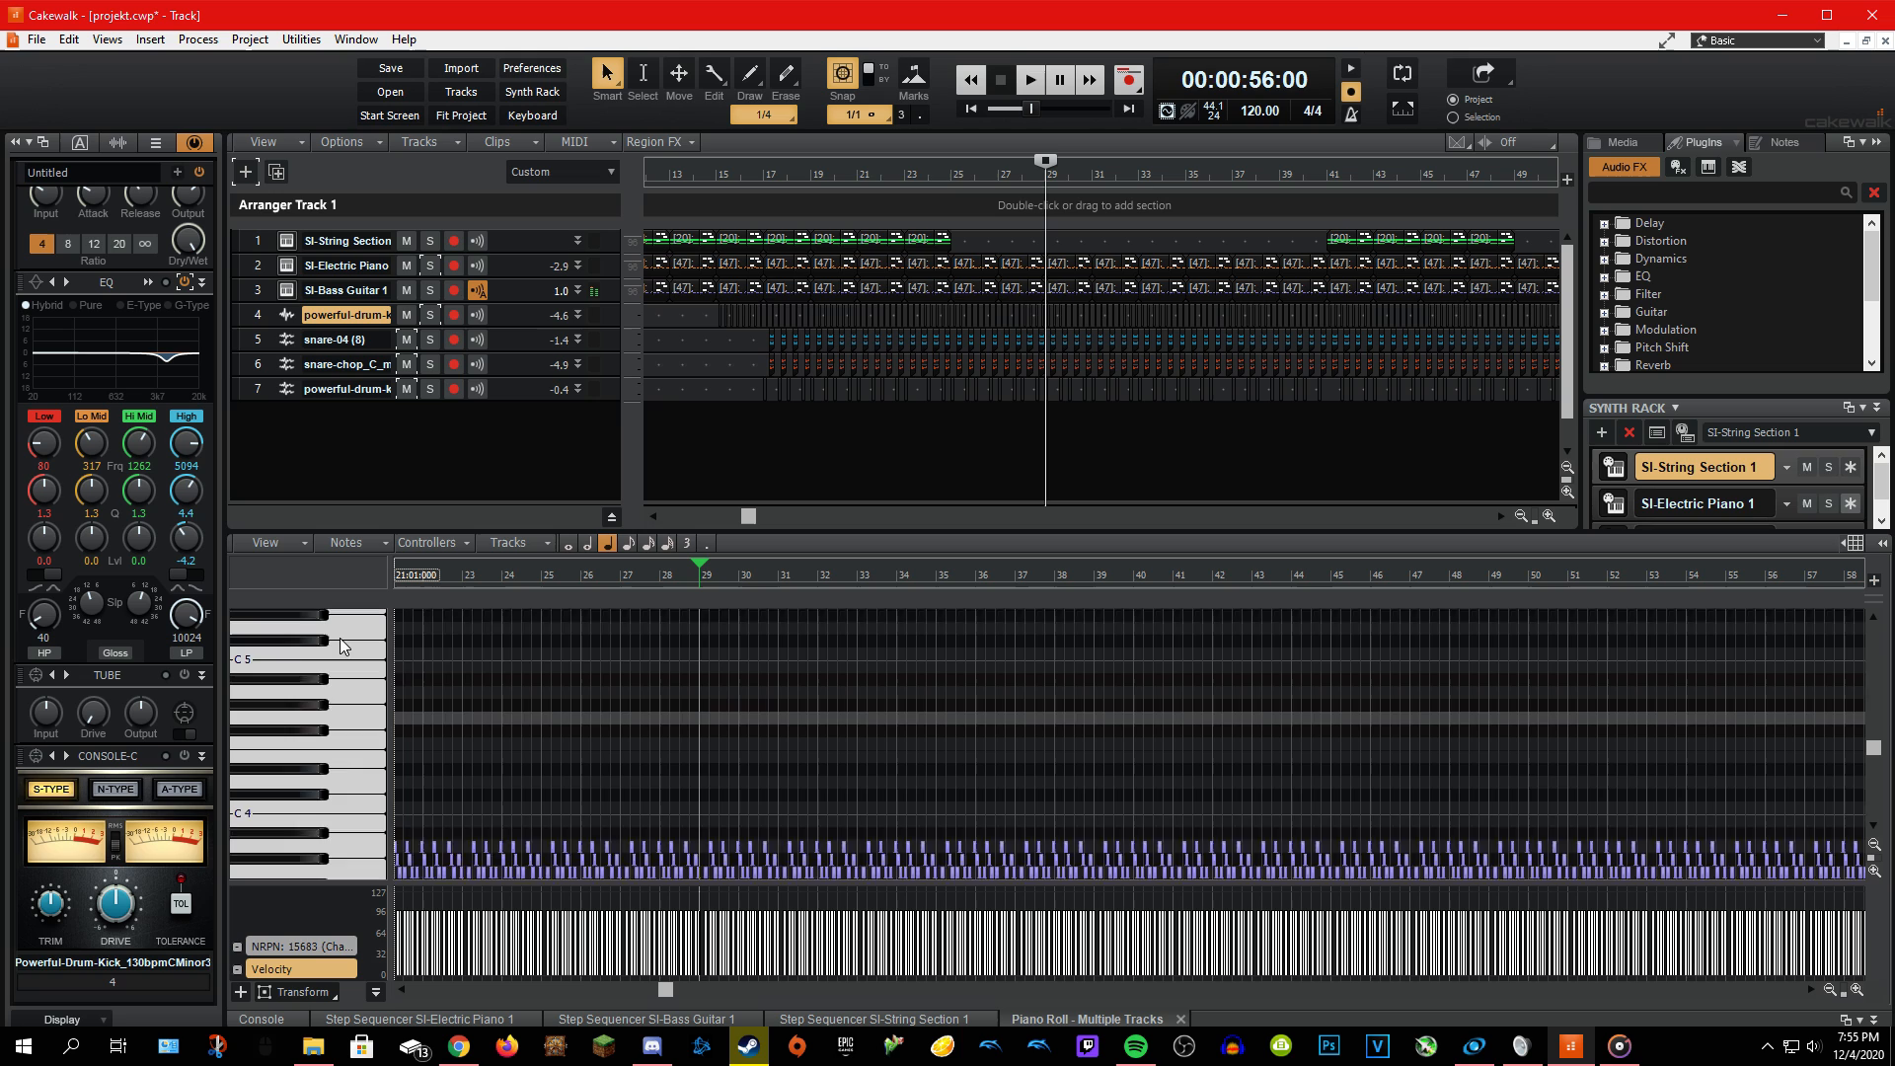
scroll(339, 639, "up", 5)
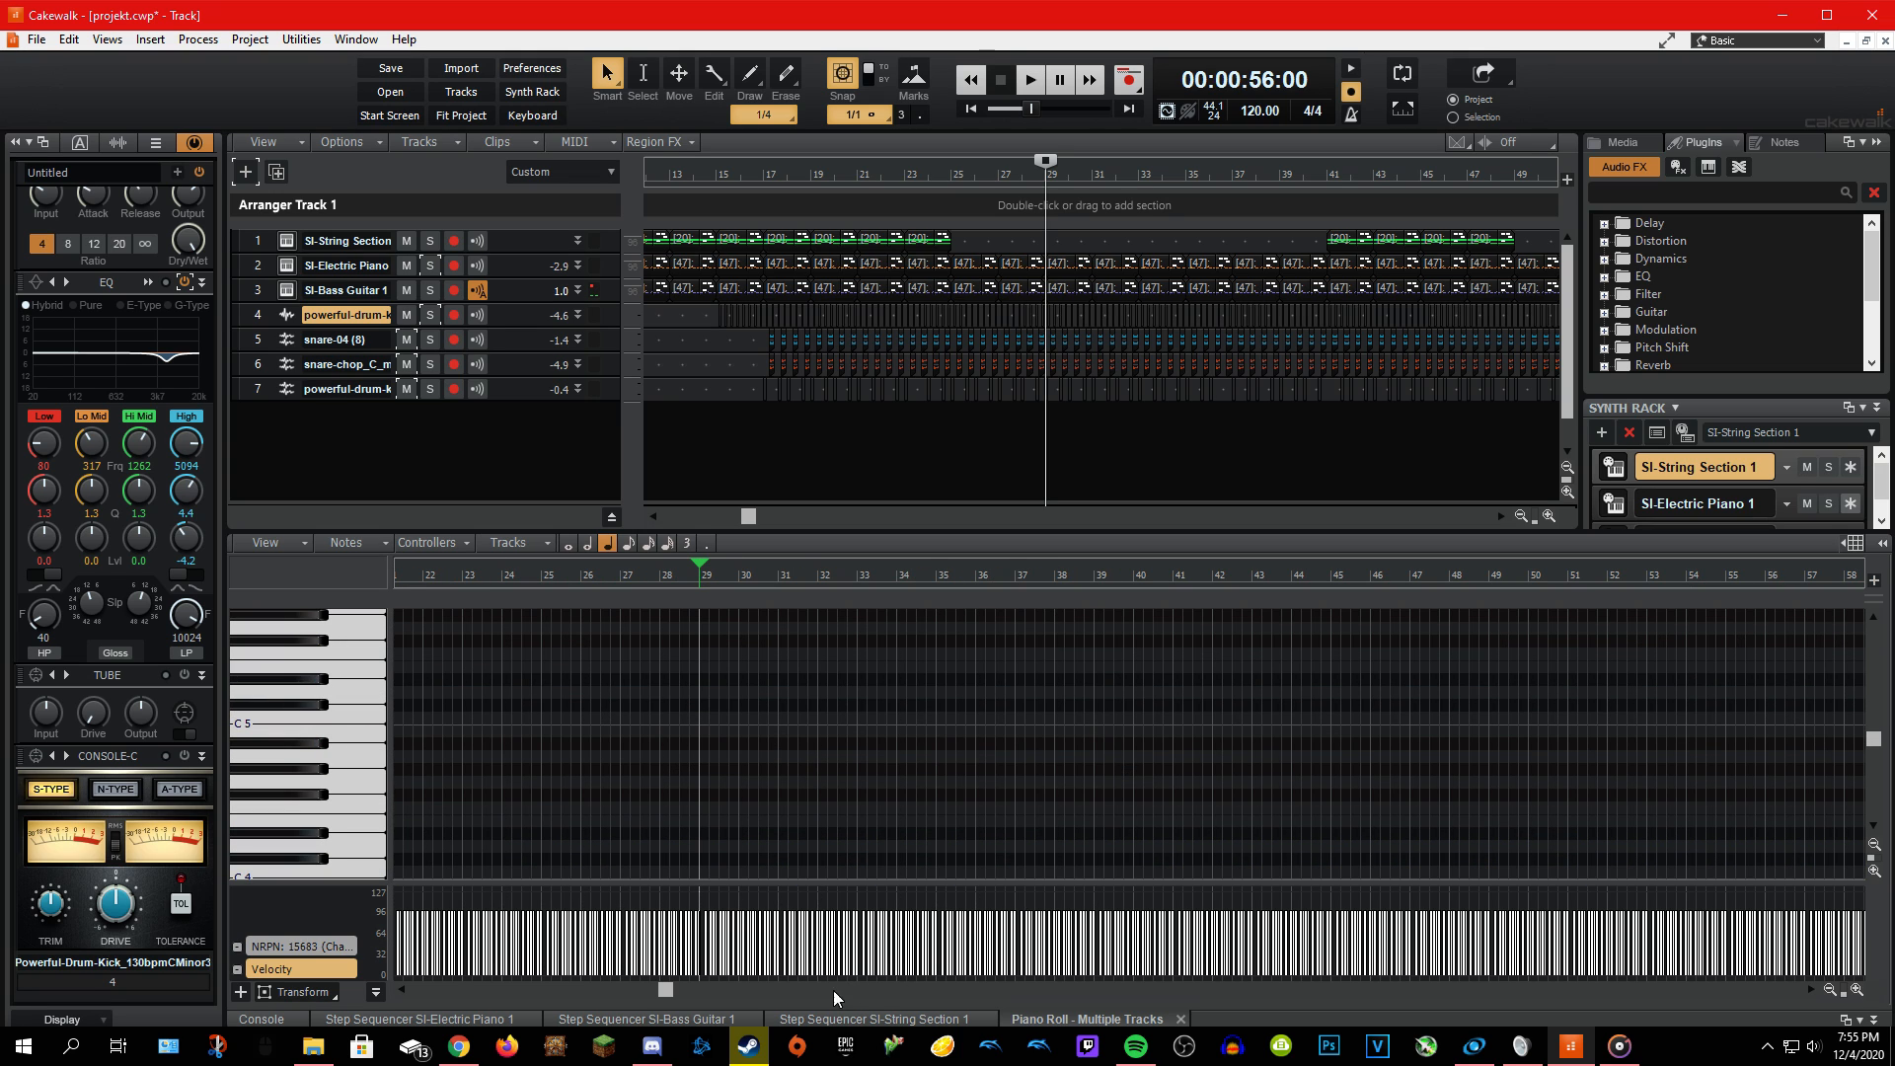
left_click(657, 1020)
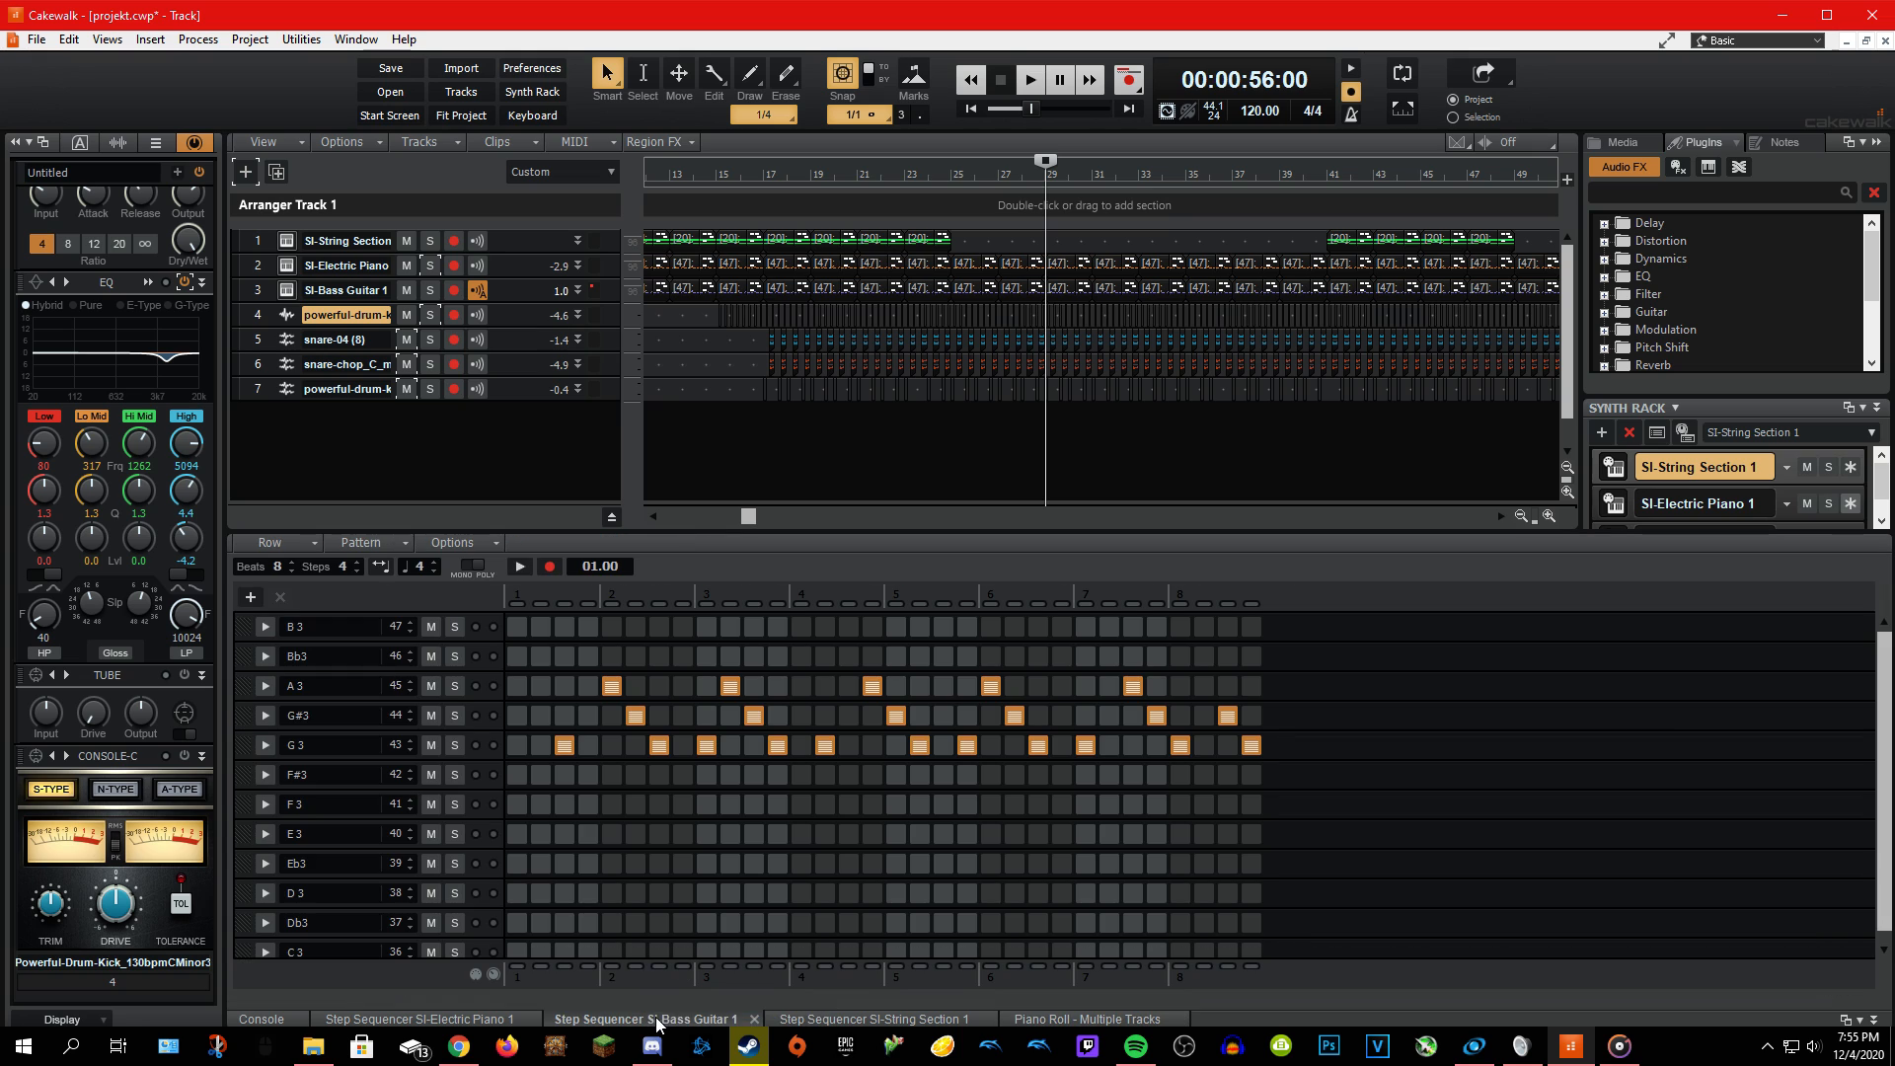
Open the SI-String Section 1 step sequencer and examine its sustained note pattern on G6, G#6 and A6.
left_click(1133, 1020)
left_click(847, 1020)
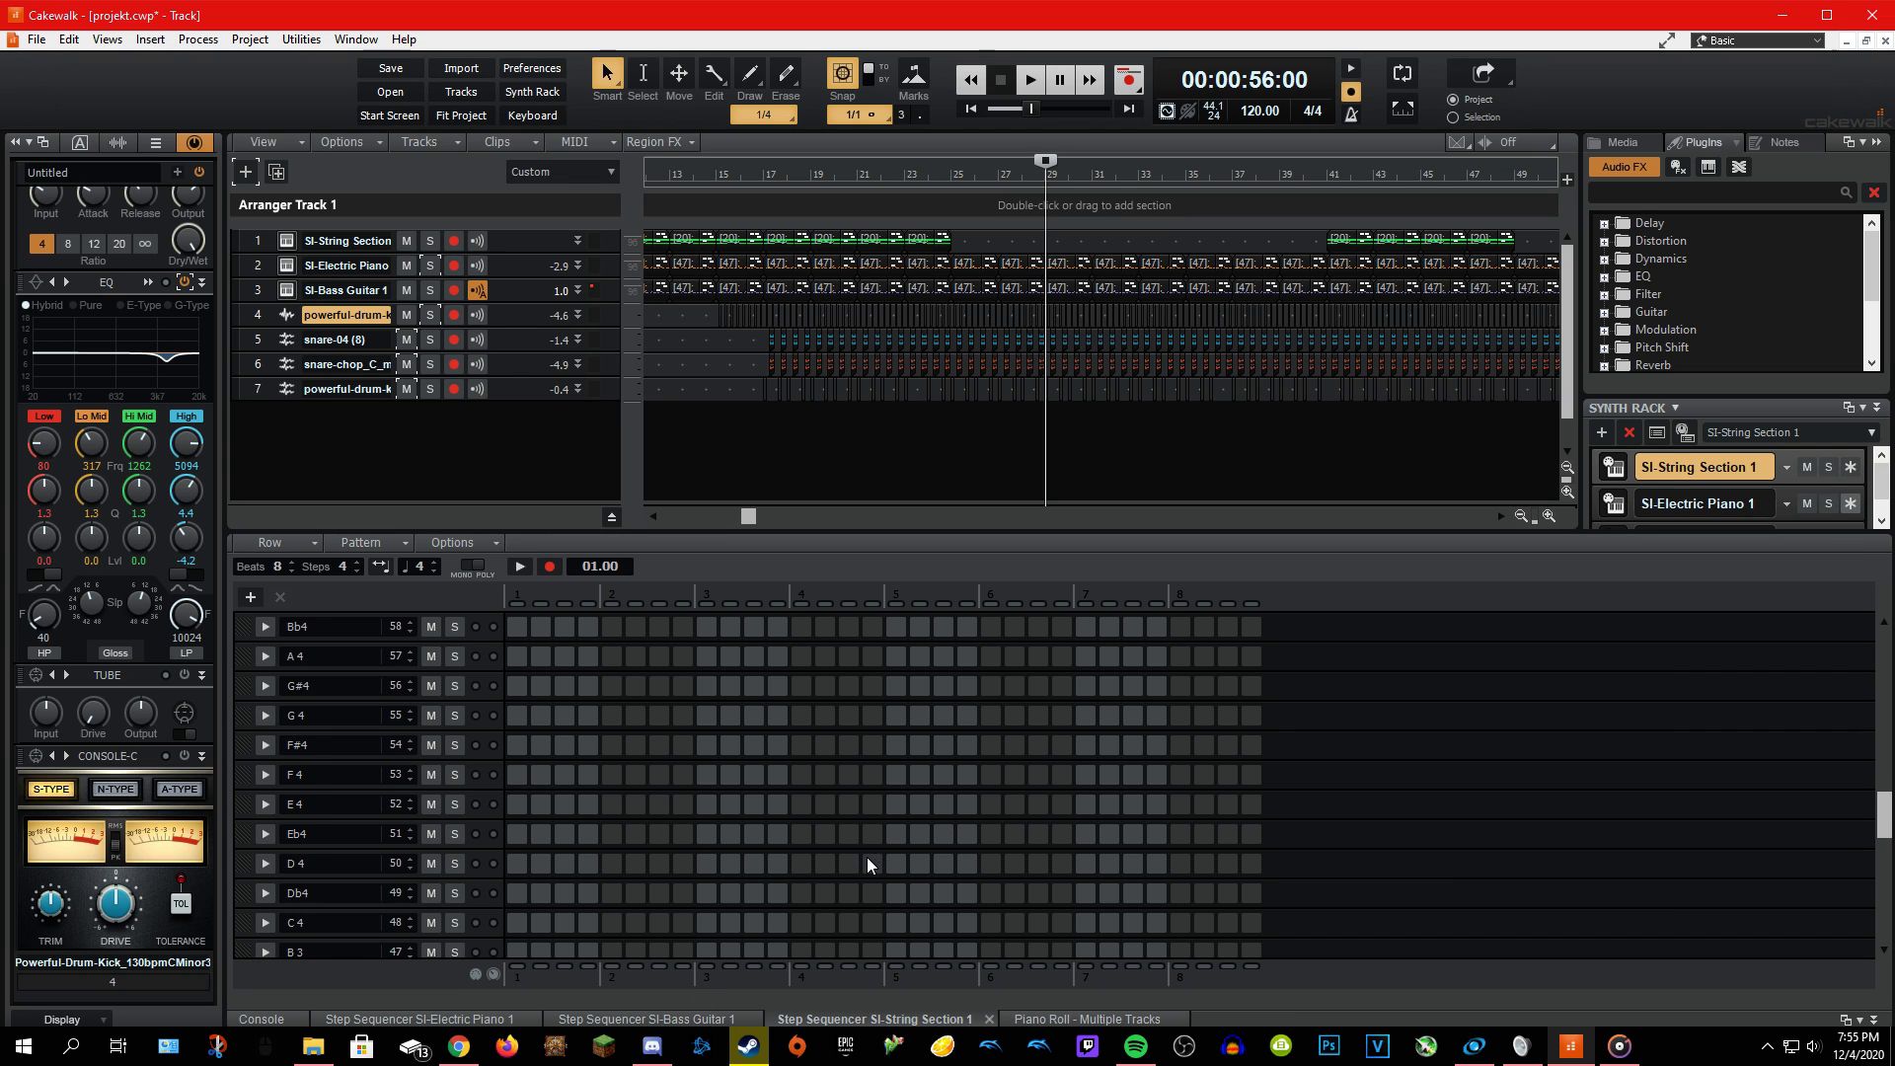
scroll(869, 865, "up", 1)
left_click_drag(1885, 825, 1806, 585)
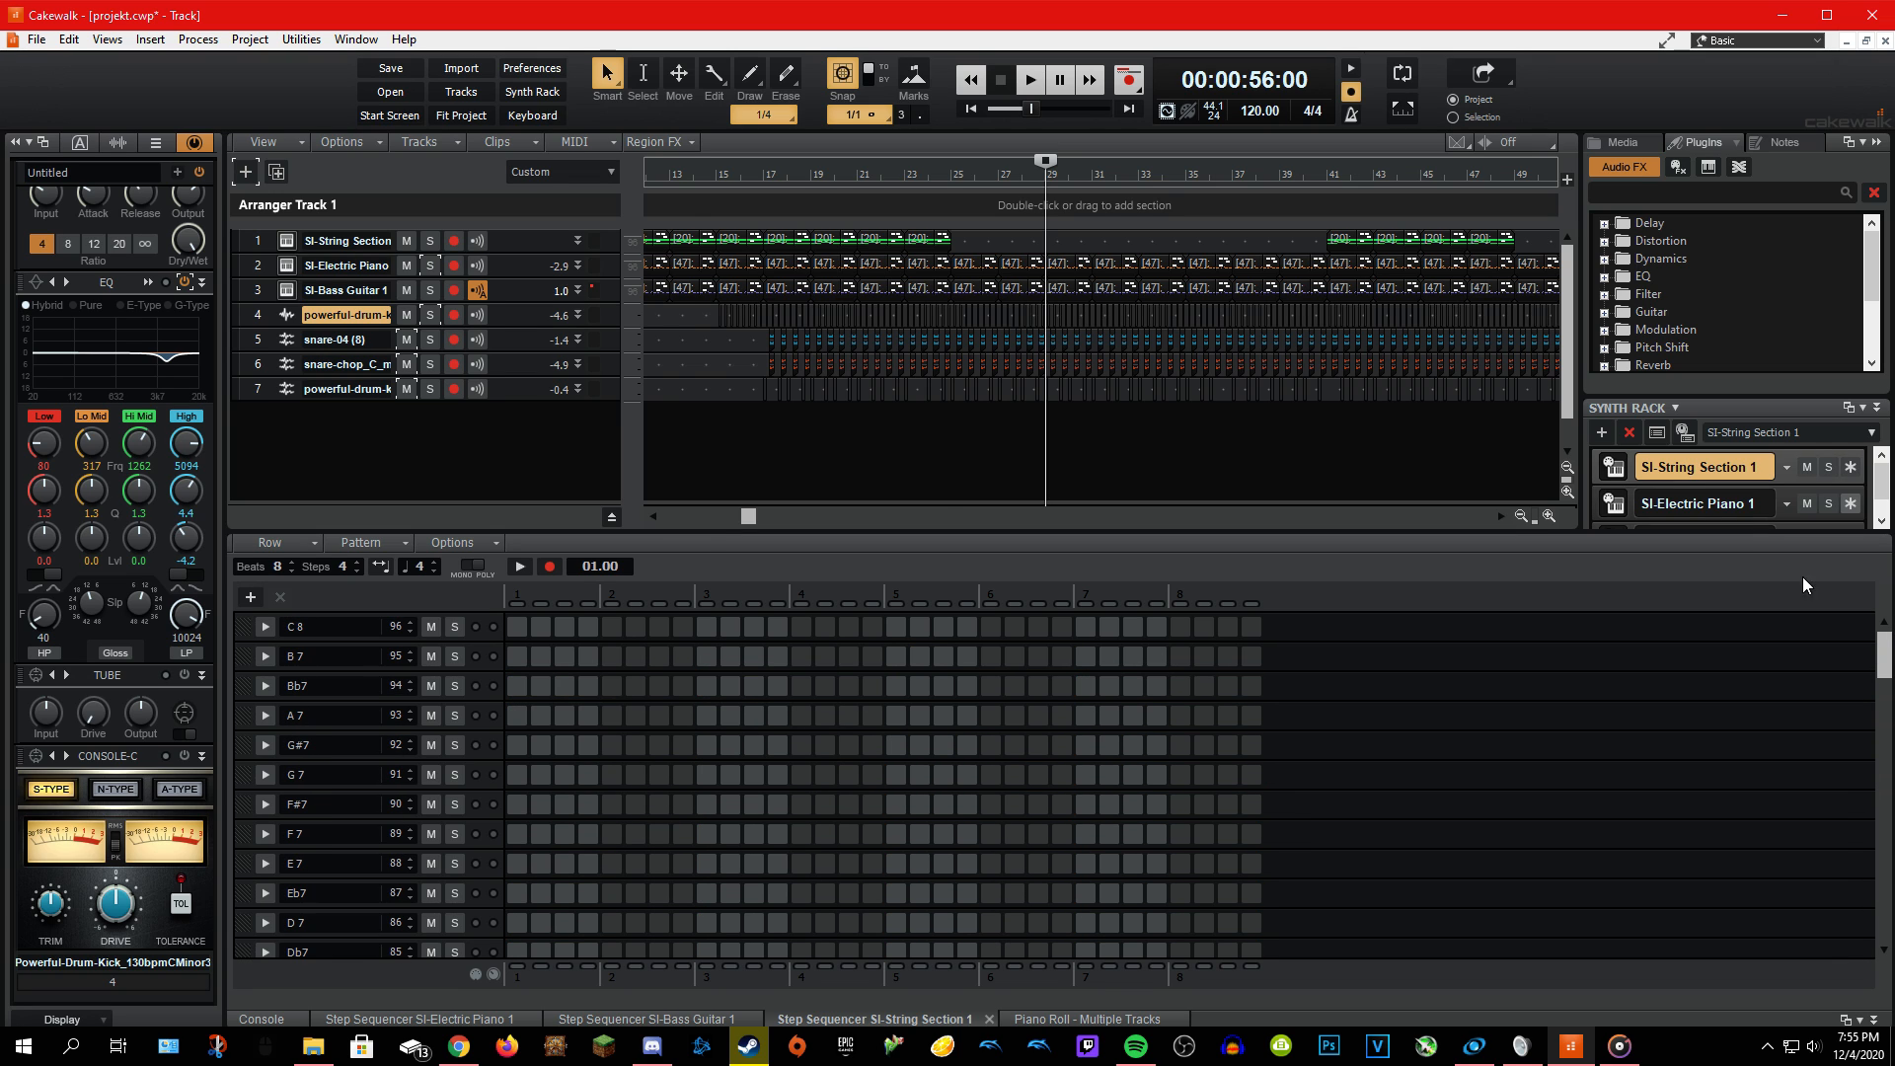
scroll(766, 880, "down", 12)
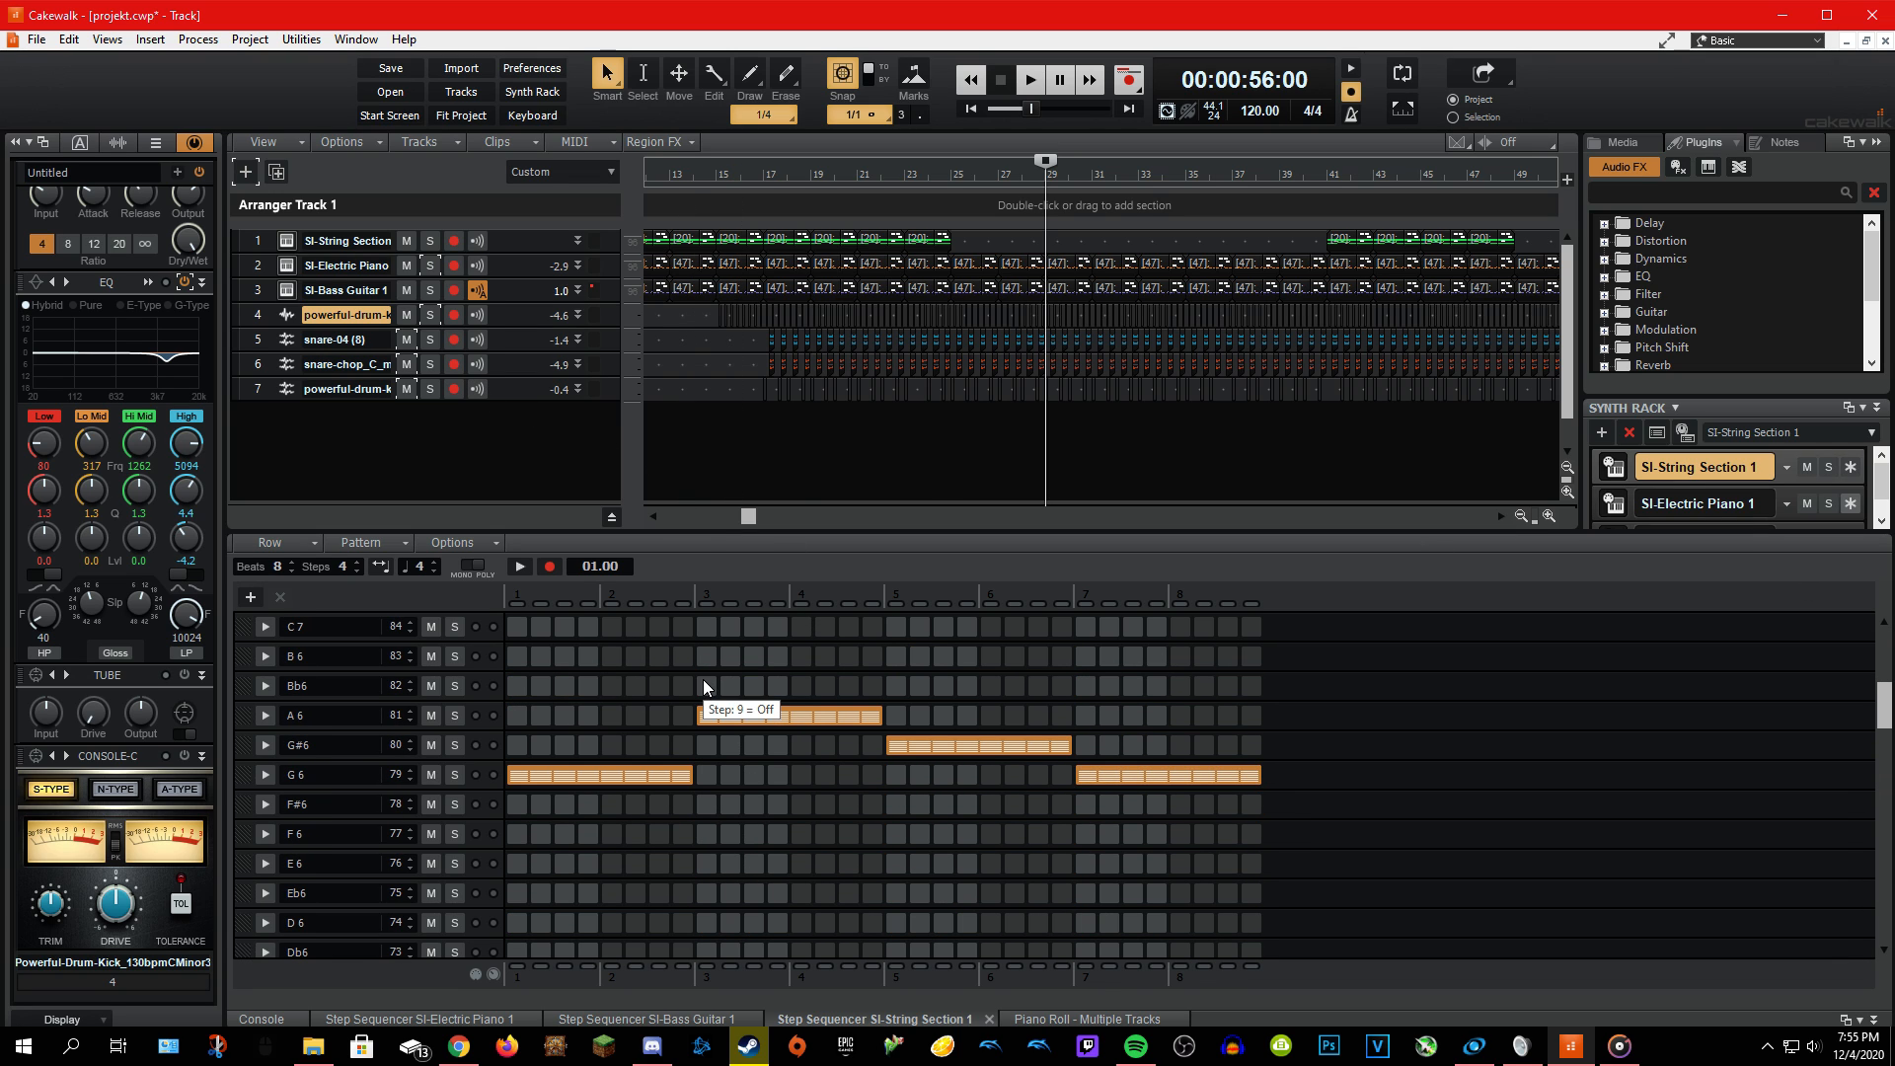
Try a run of Bb6 notes above the string section's A6 notes across beats 3 and 4, and clear it again.
left_click_drag(702, 681, 916, 683)
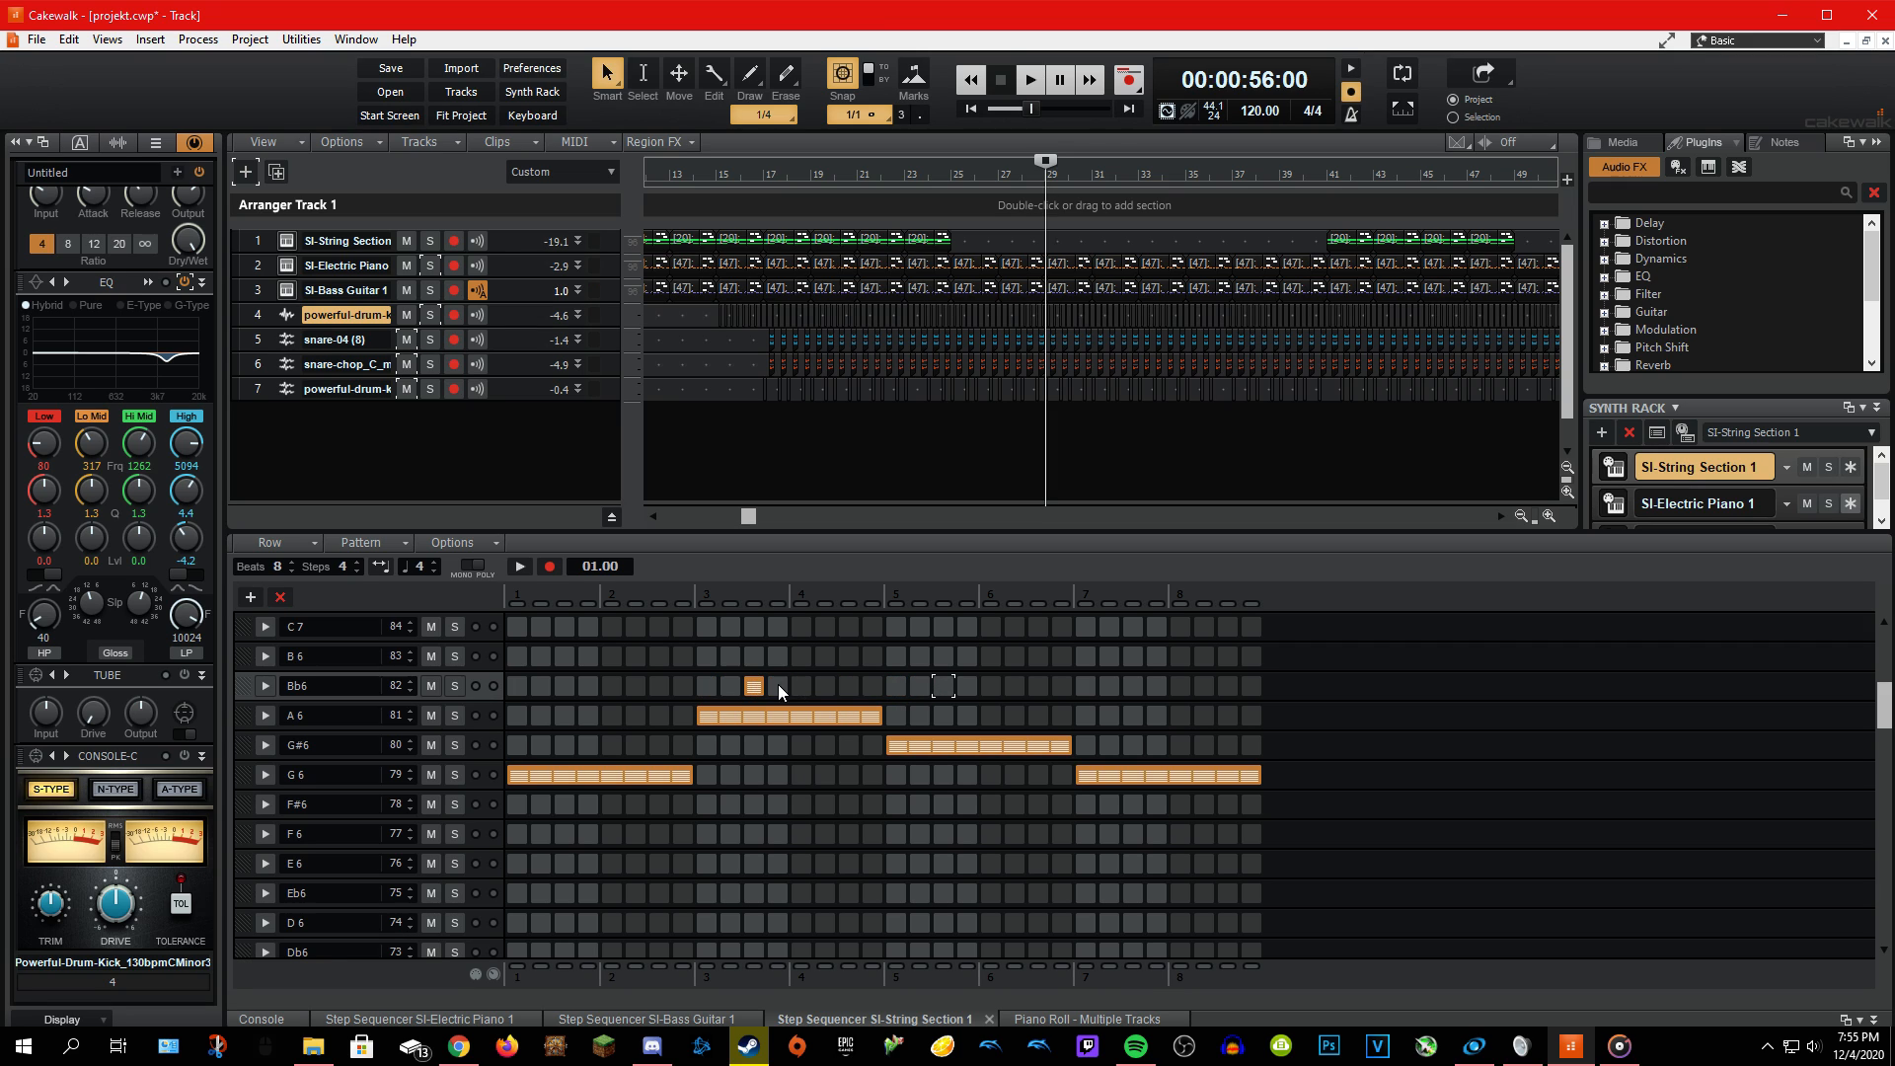
left_click_drag(861, 679, 714, 681)
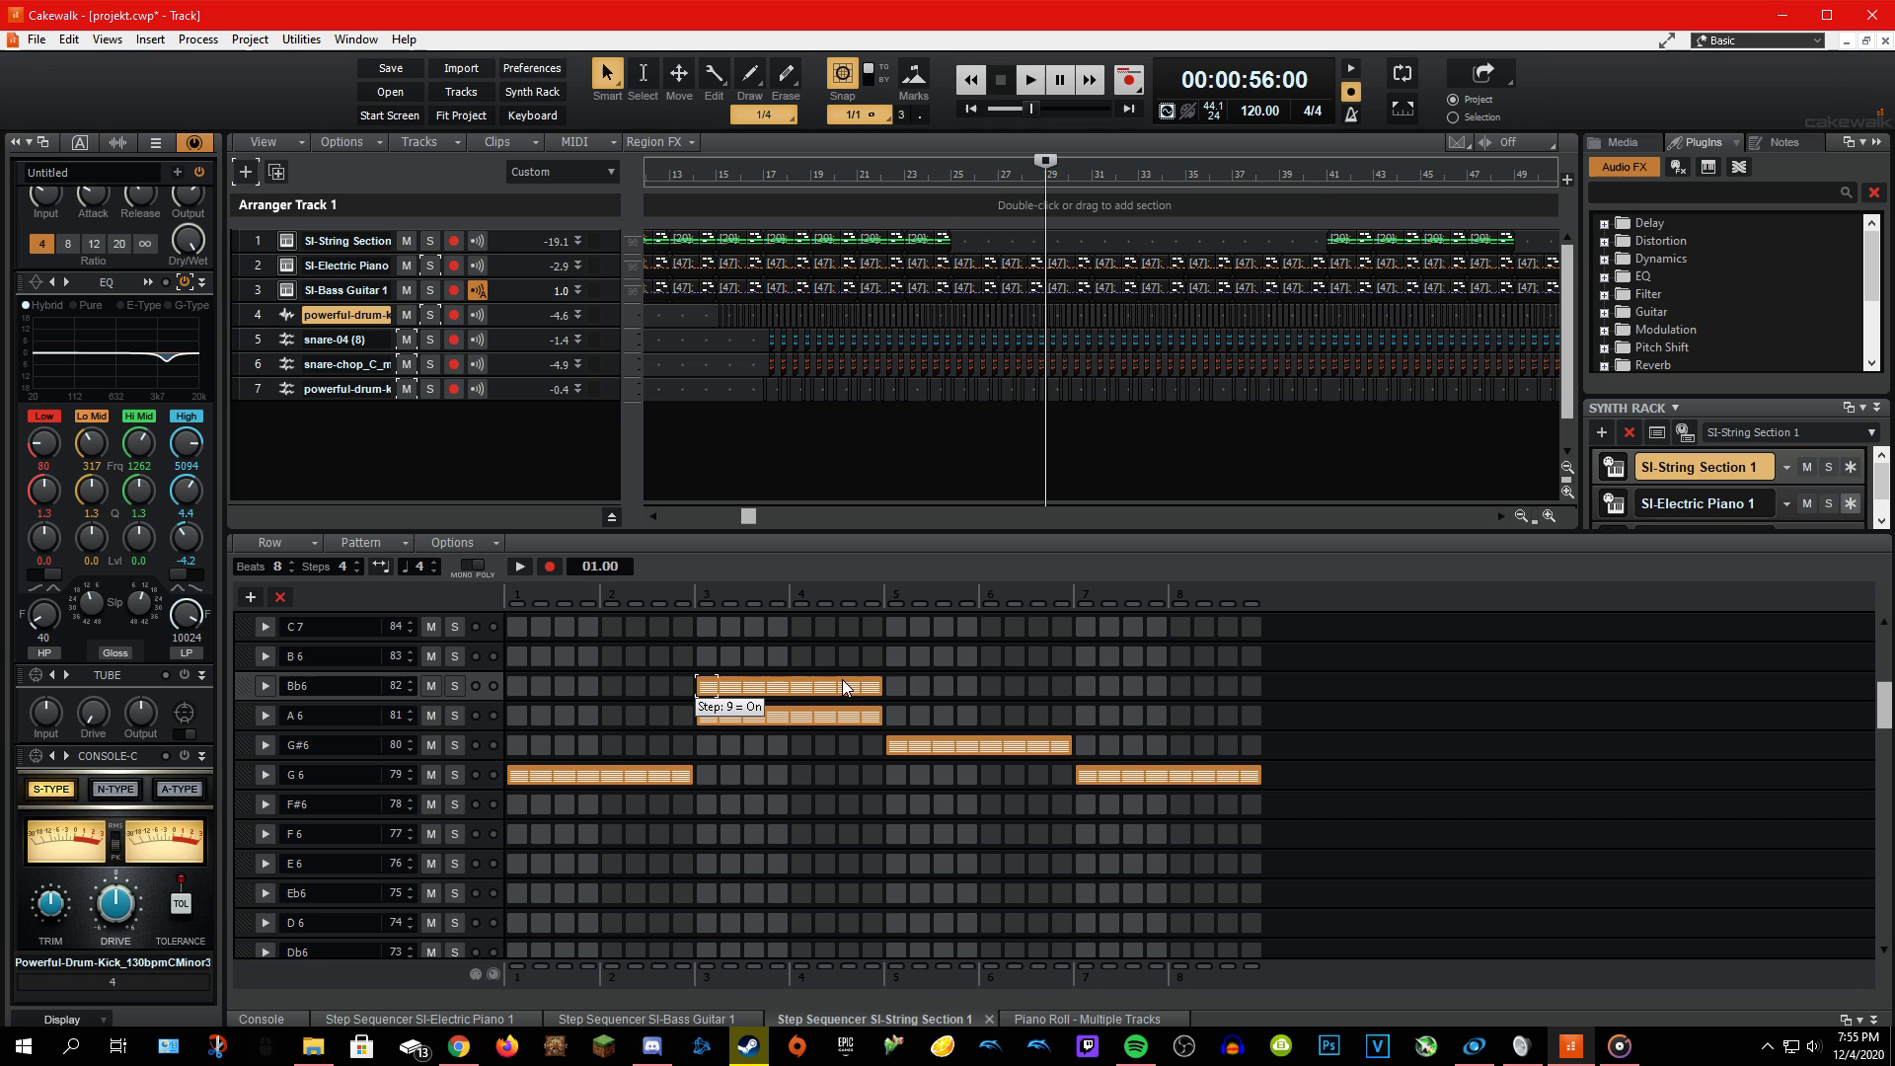
left_click_drag(795, 682, 818, 692)
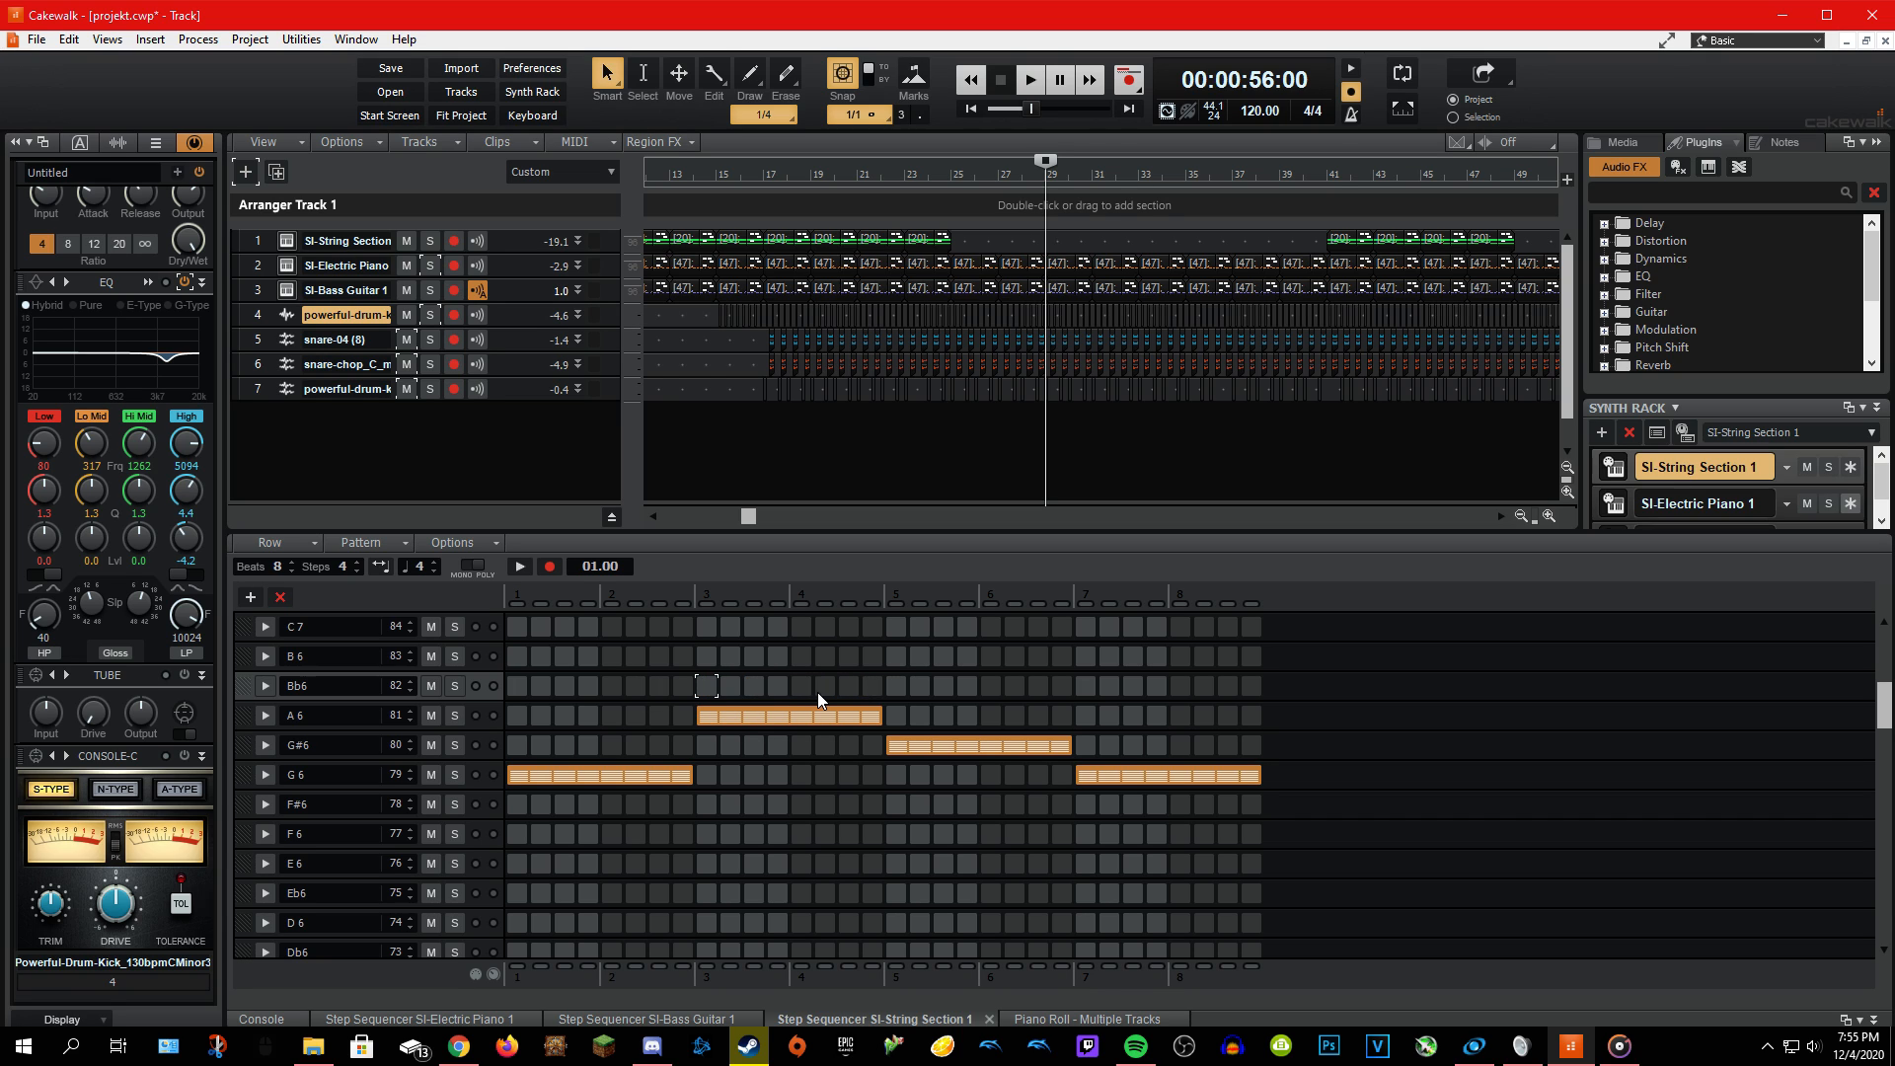
scroll(894, 686, "down", 20)
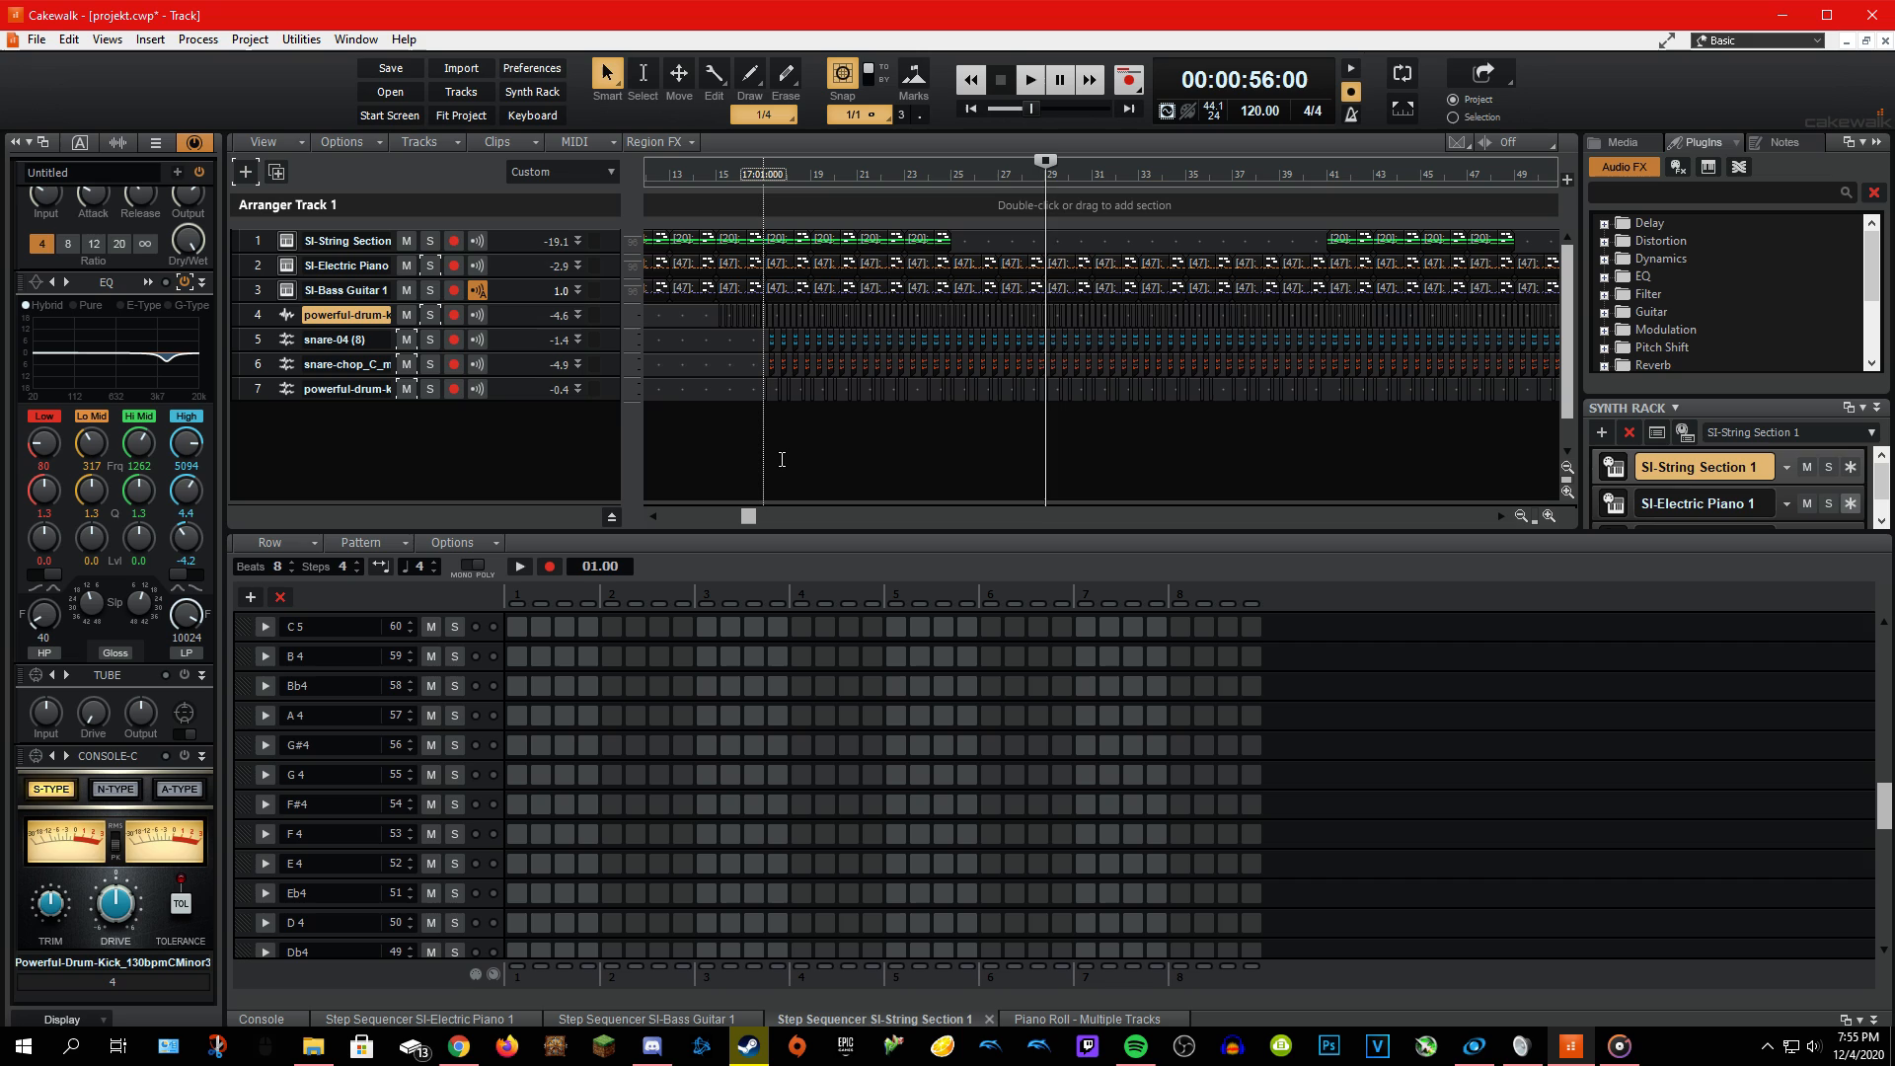
Mute the snare-chop track and audition the project from measure 17.
left_click(765, 444)
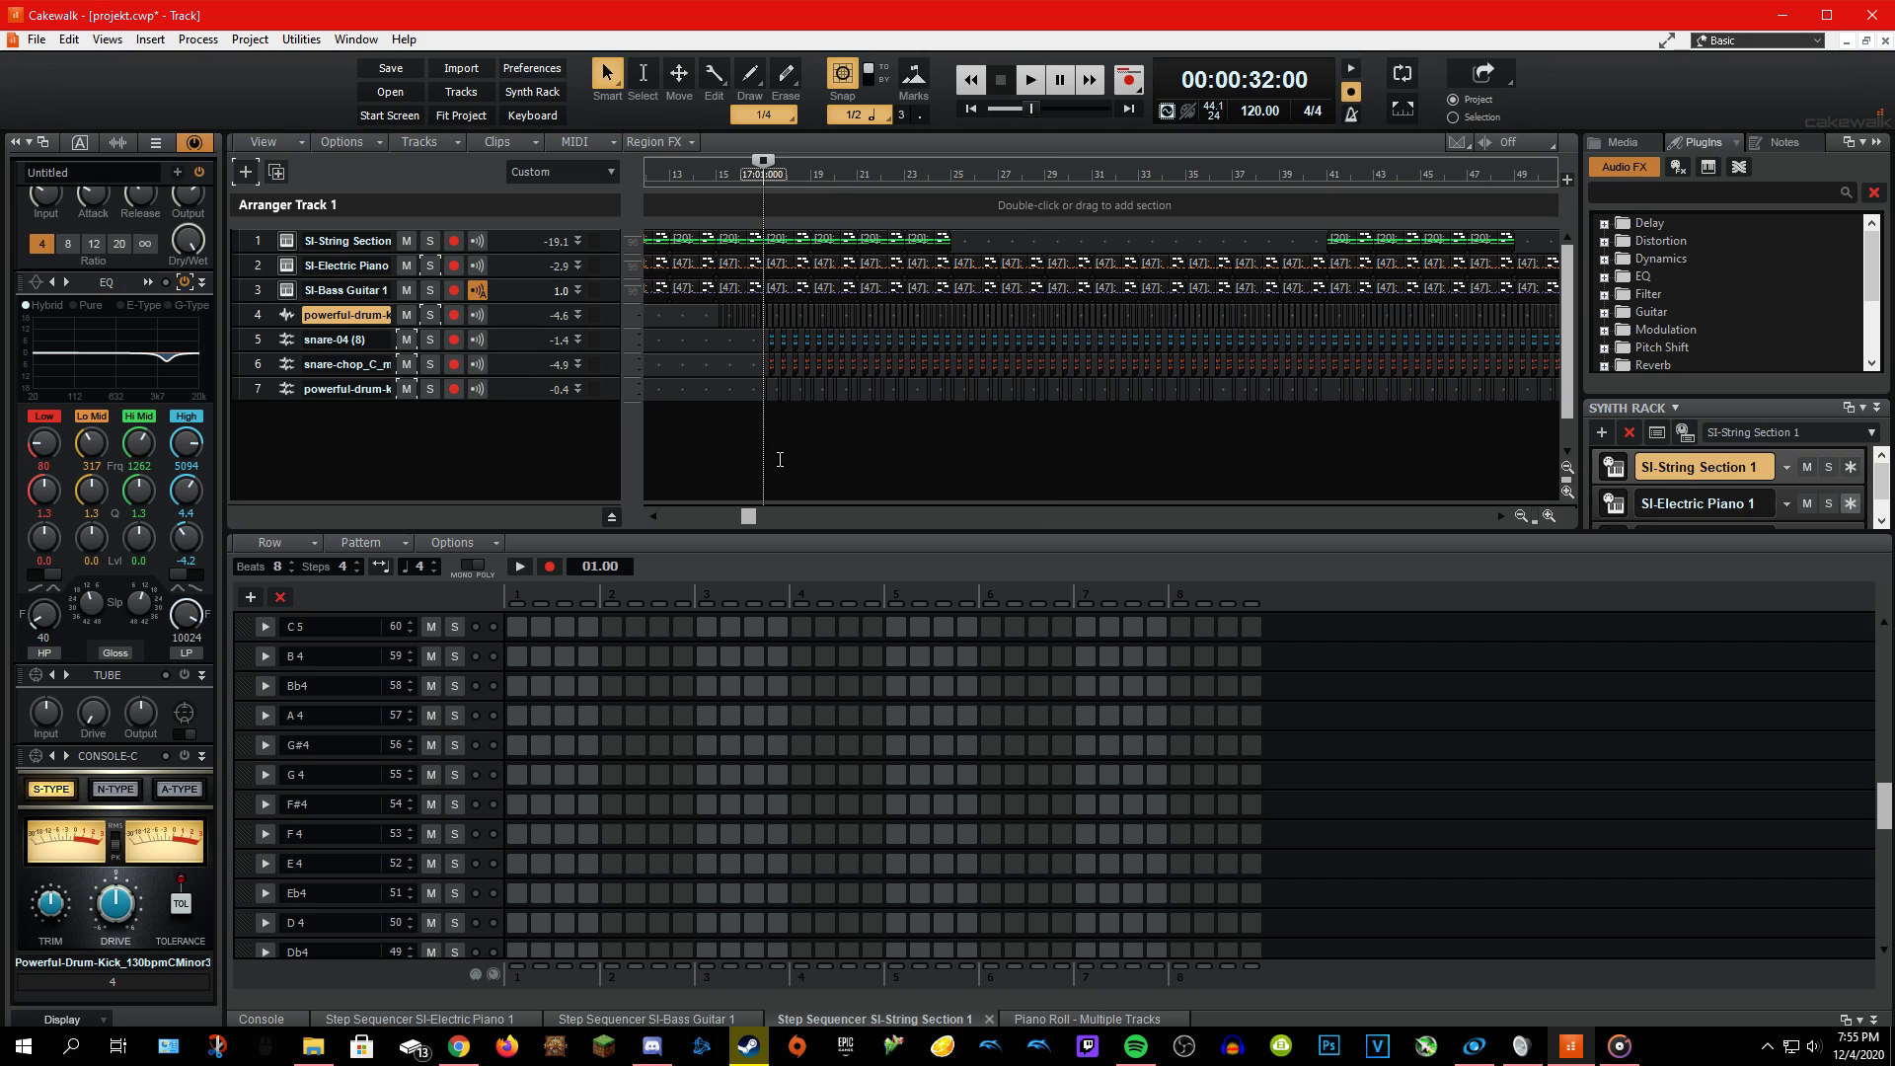
left_click(406, 365)
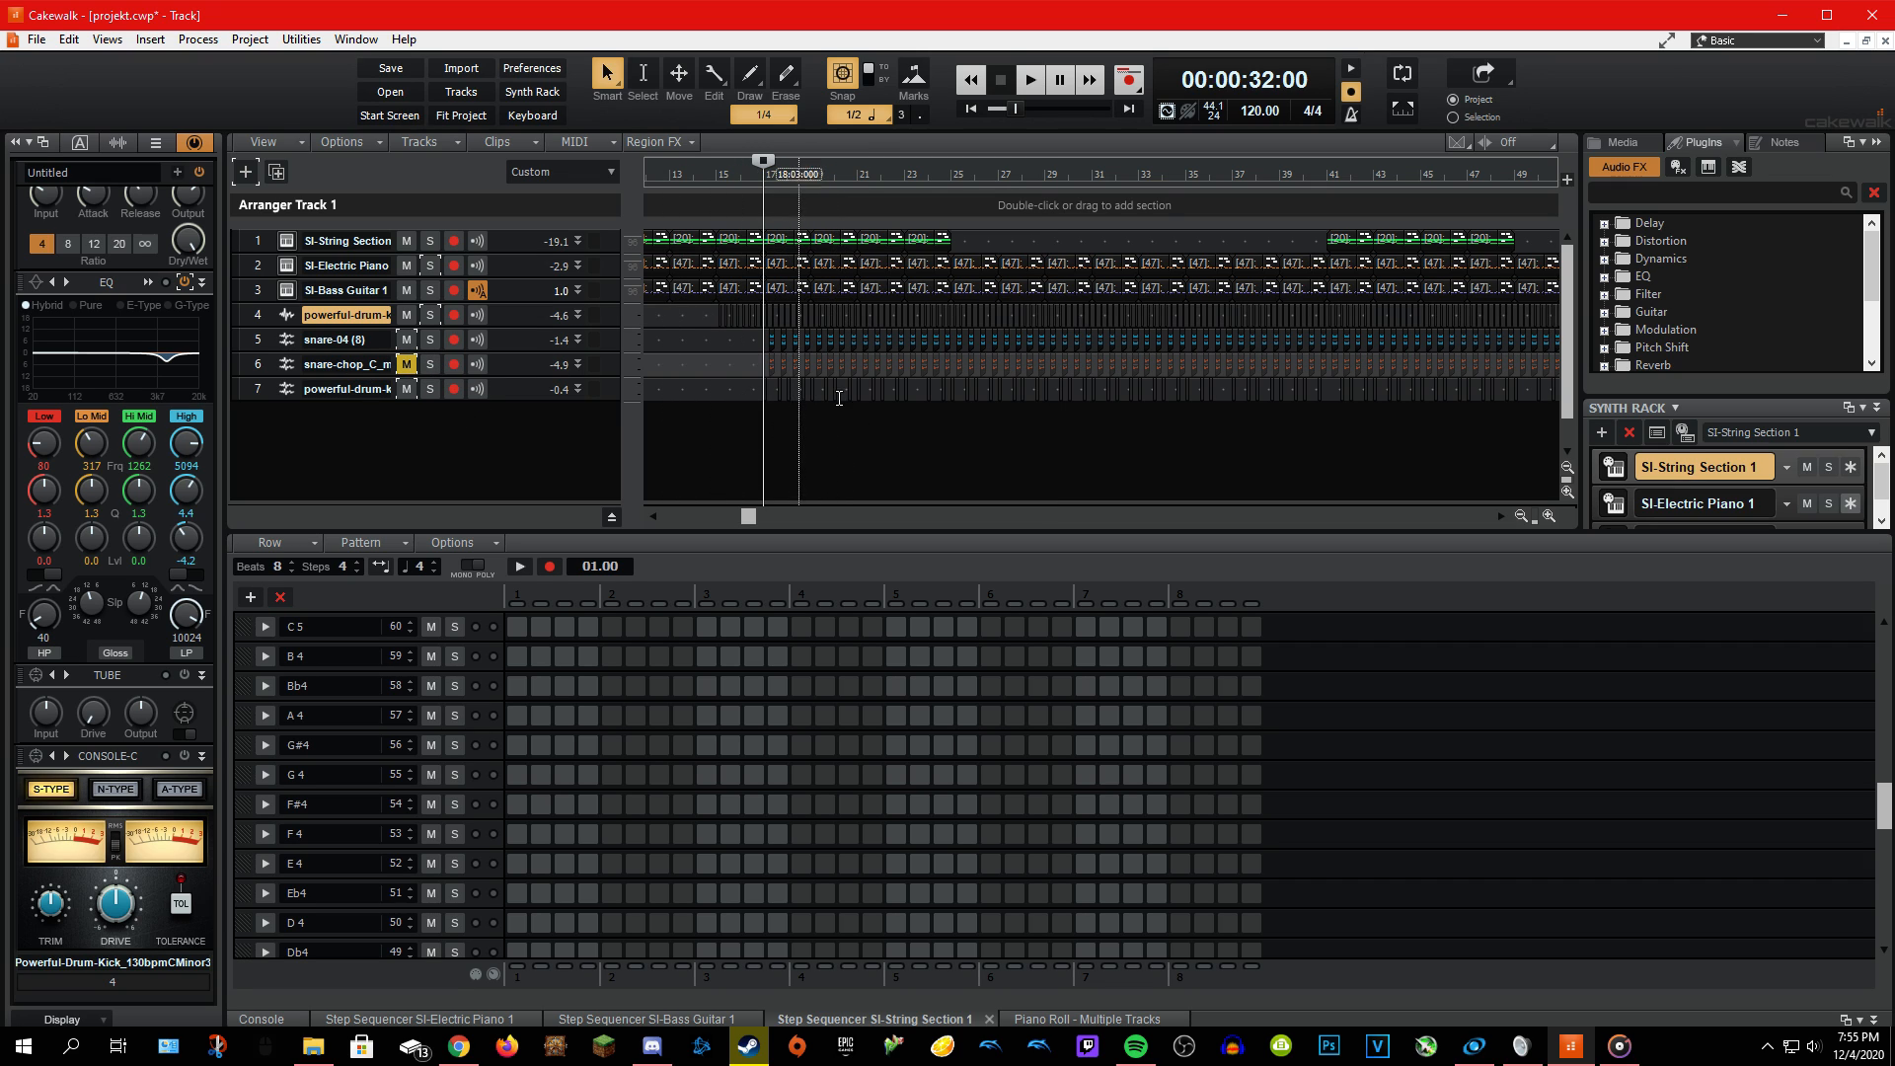
key("space")
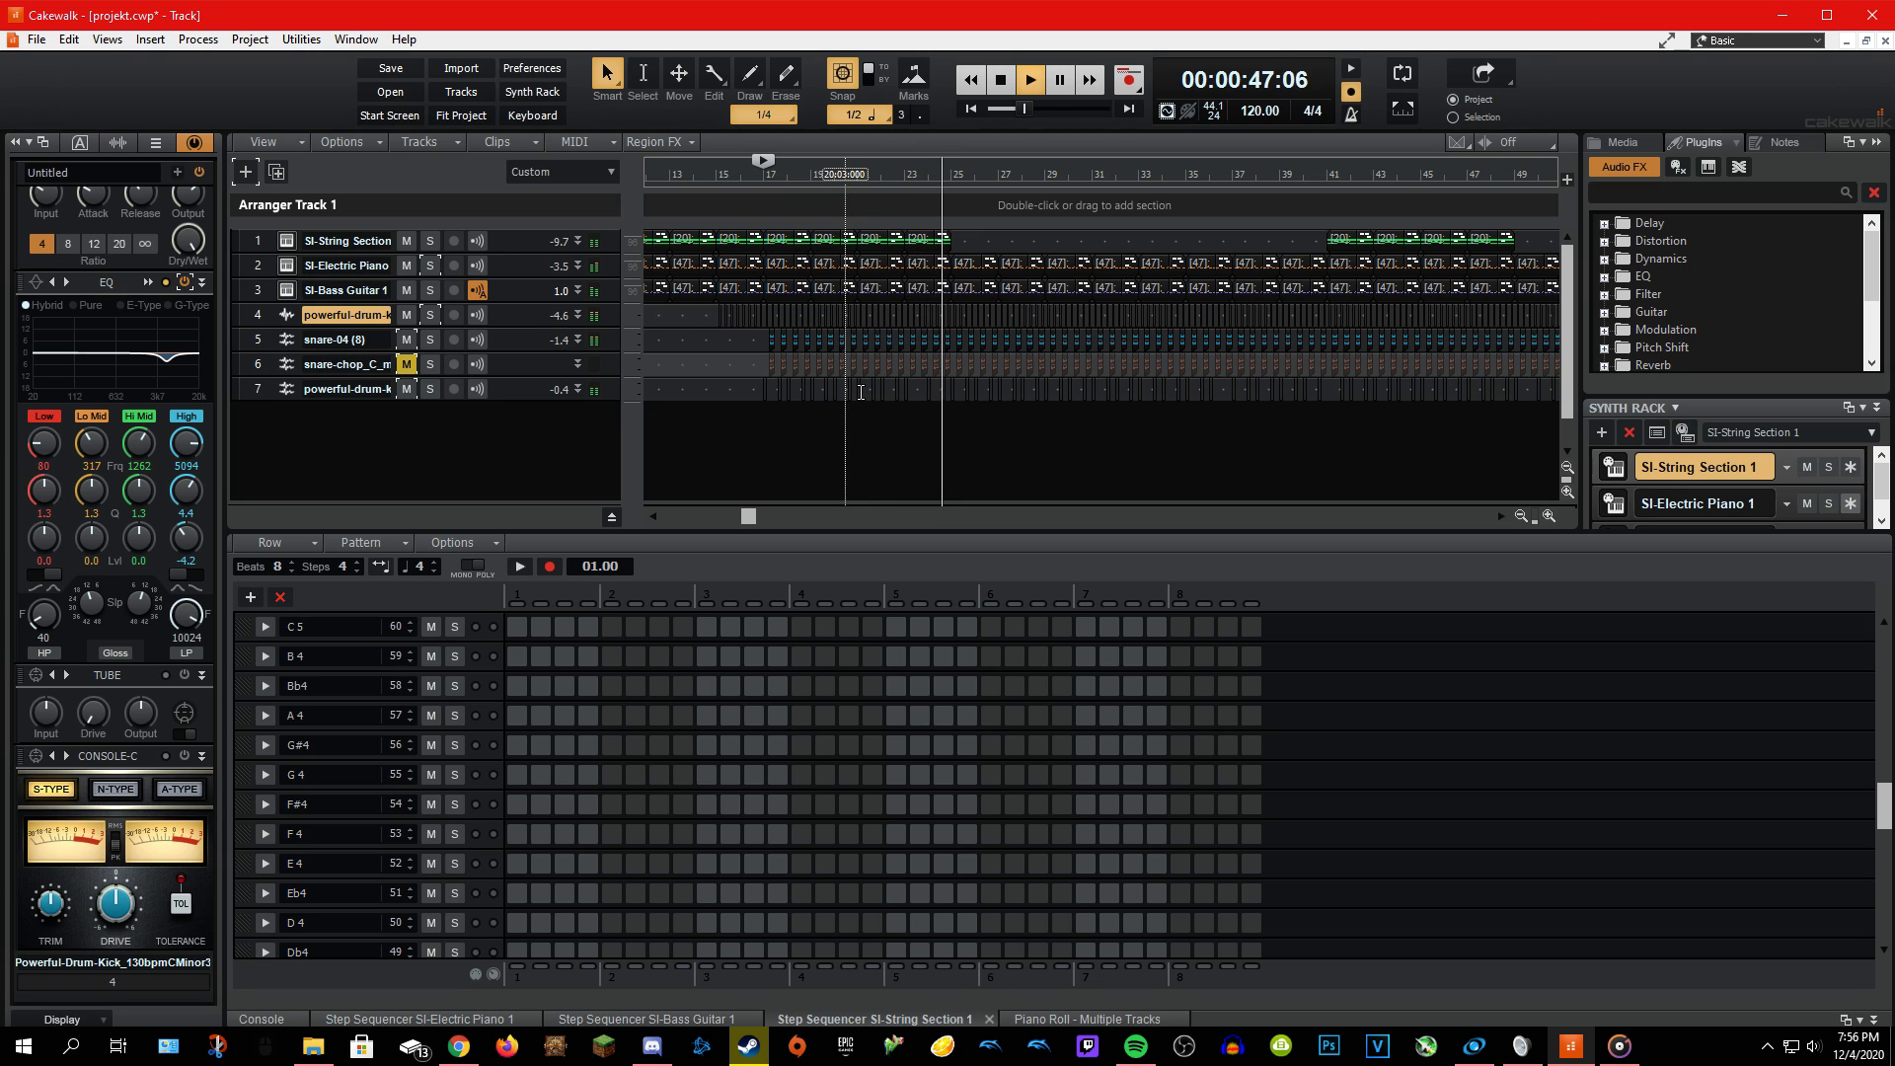
key("space")
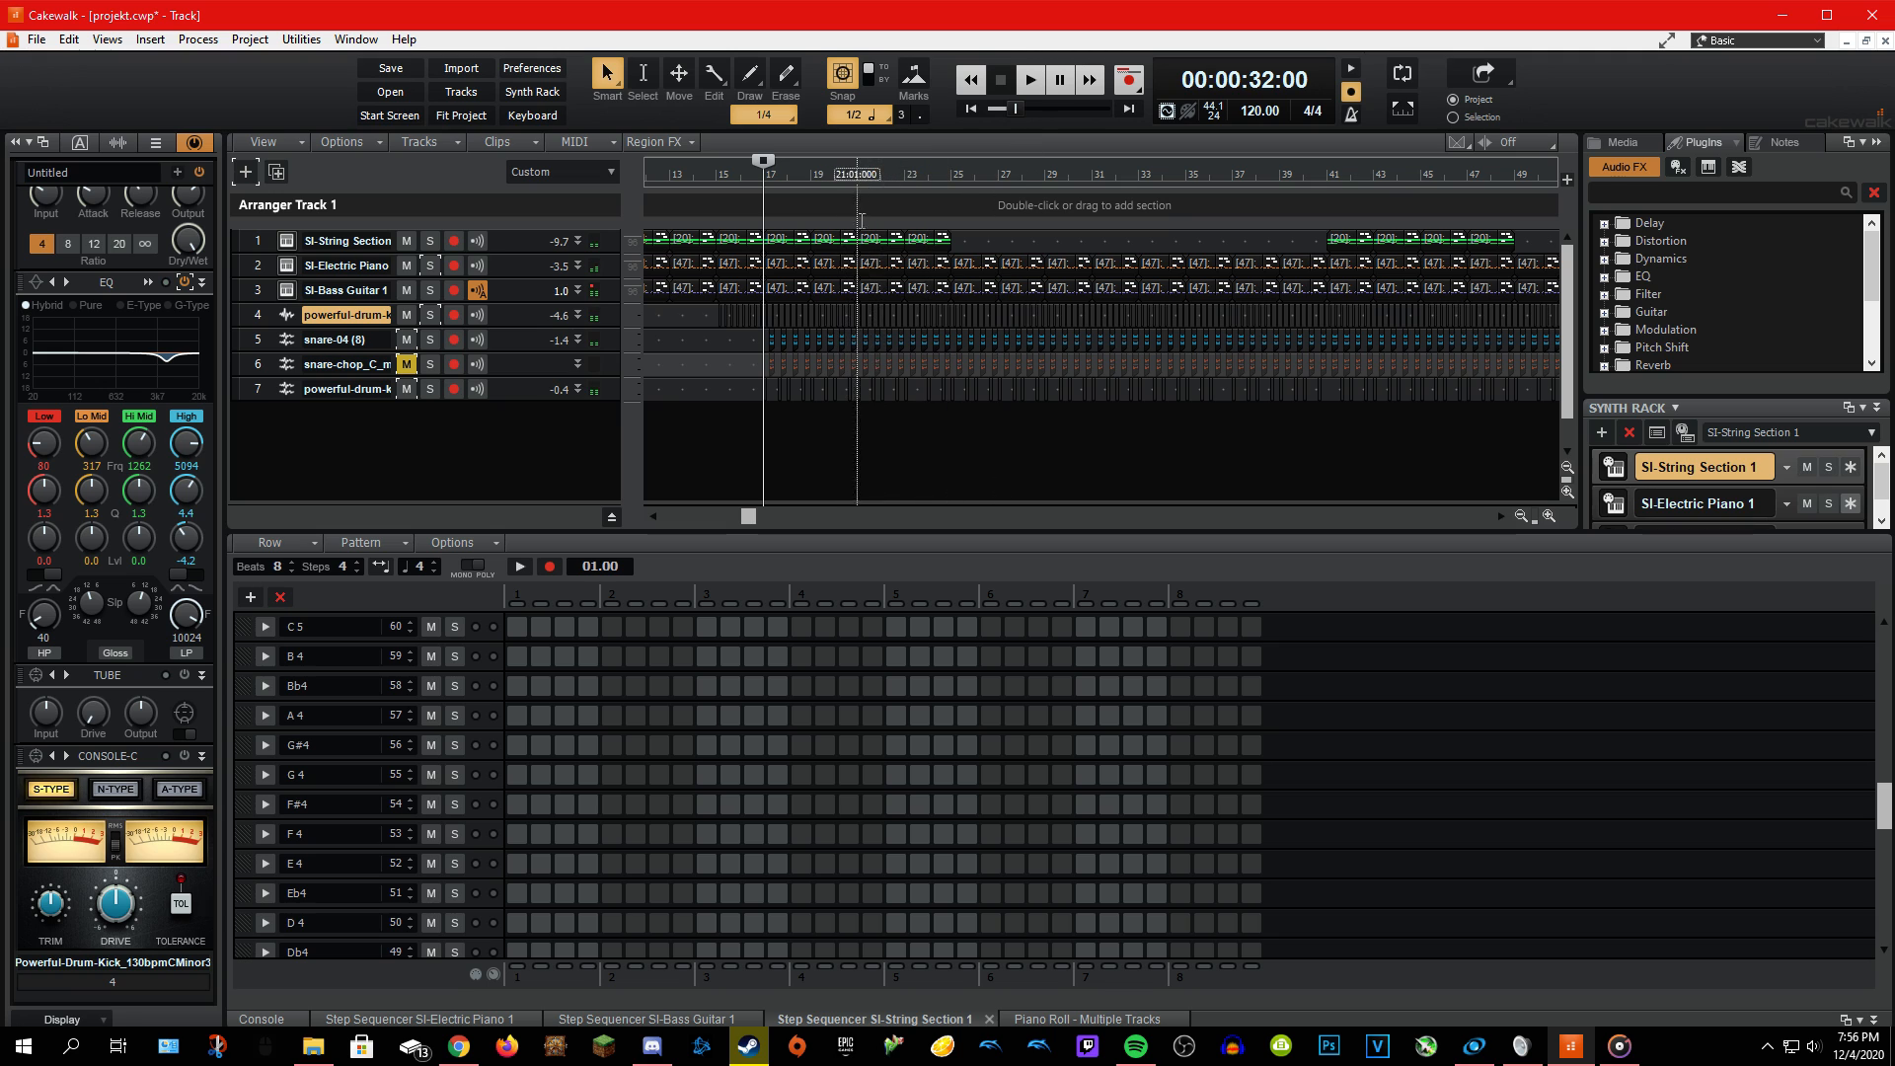
Mark the stretch after the first string passage by moving the playhead to measure 25 and on to measure 35.
mouse_move(756, 156)
left_mouse_down()
mouse_move(492, 200)
mouse_move(1053, 245)
mouse_move(1645, 263)
mouse_move(535, 213)
mouse_move(834, 247)
mouse_move(944, 334)
mouse_move(1311, 323)
mouse_move(792, 320)
mouse_move(1214, 341)
left_mouse_up()
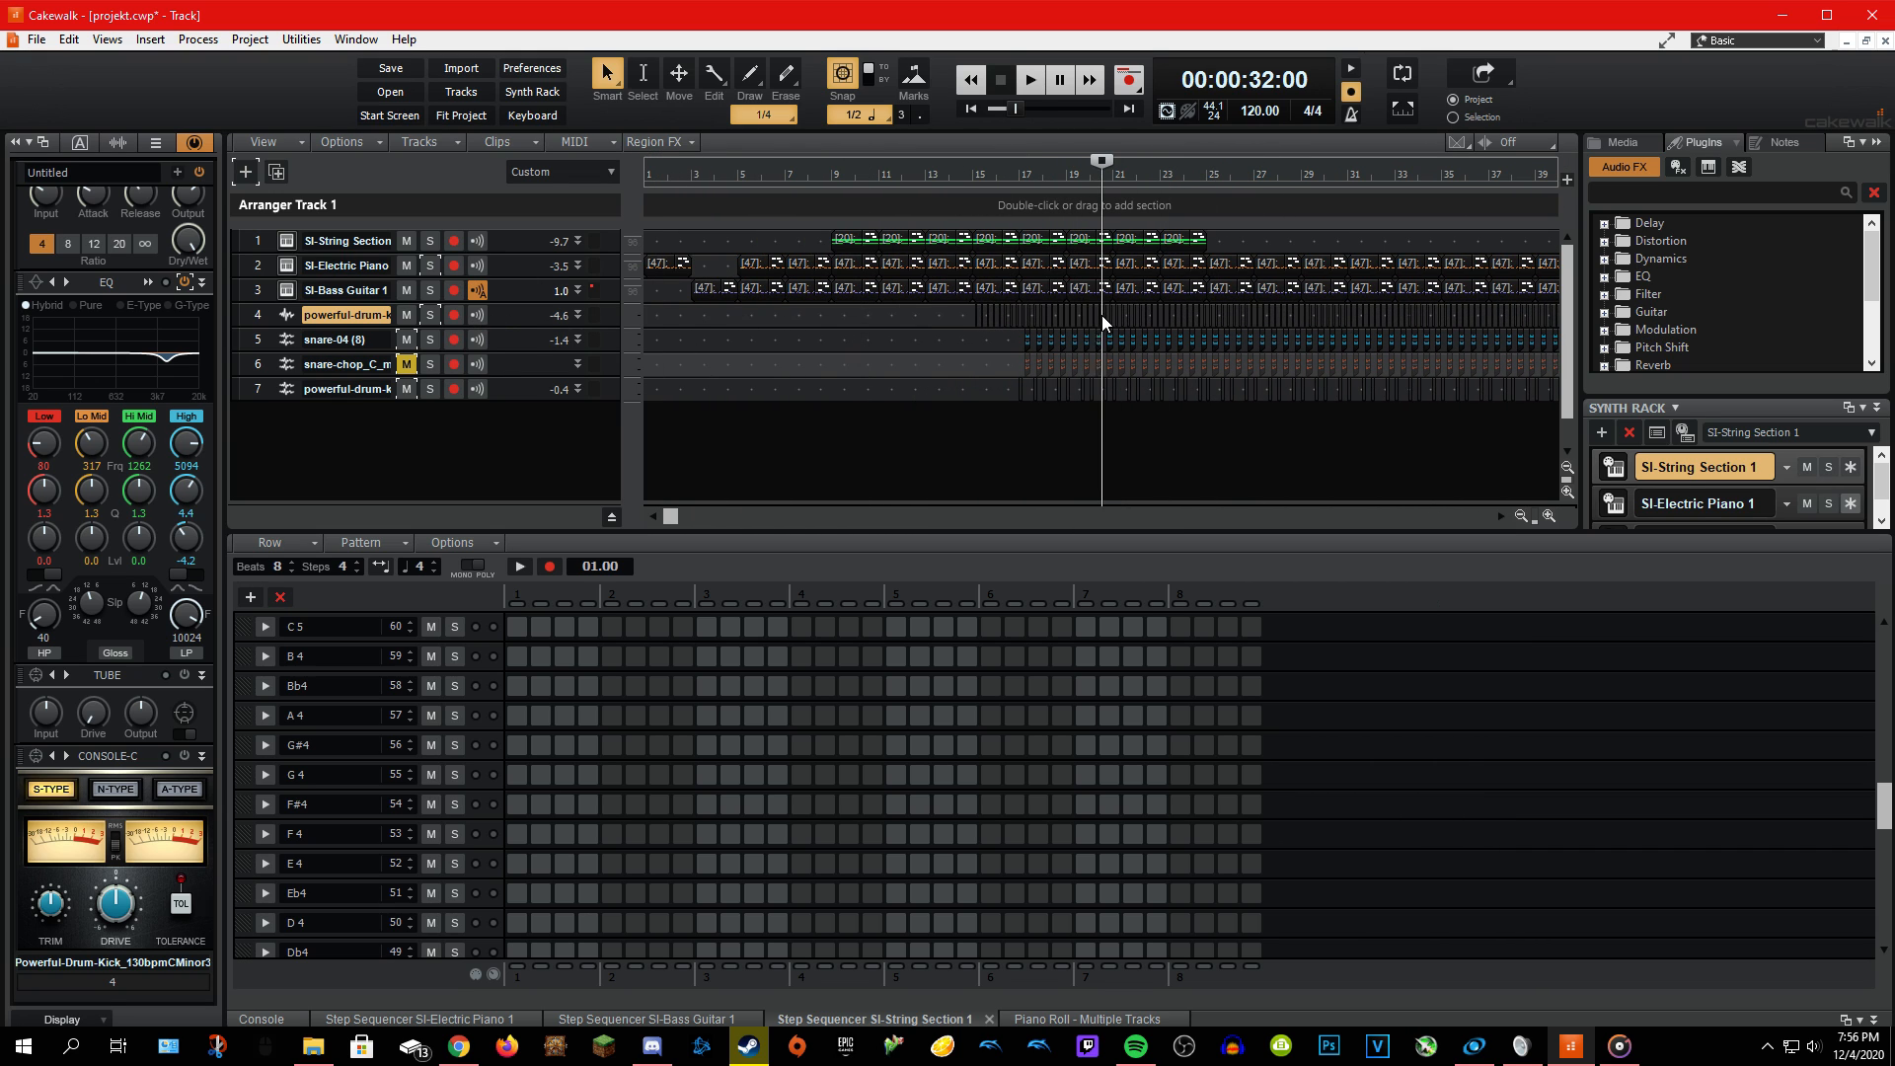
mouse_move(1103, 312)
left_mouse_down()
mouse_move(1293, 322)
mouse_move(1220, 326)
left_mouse_up()
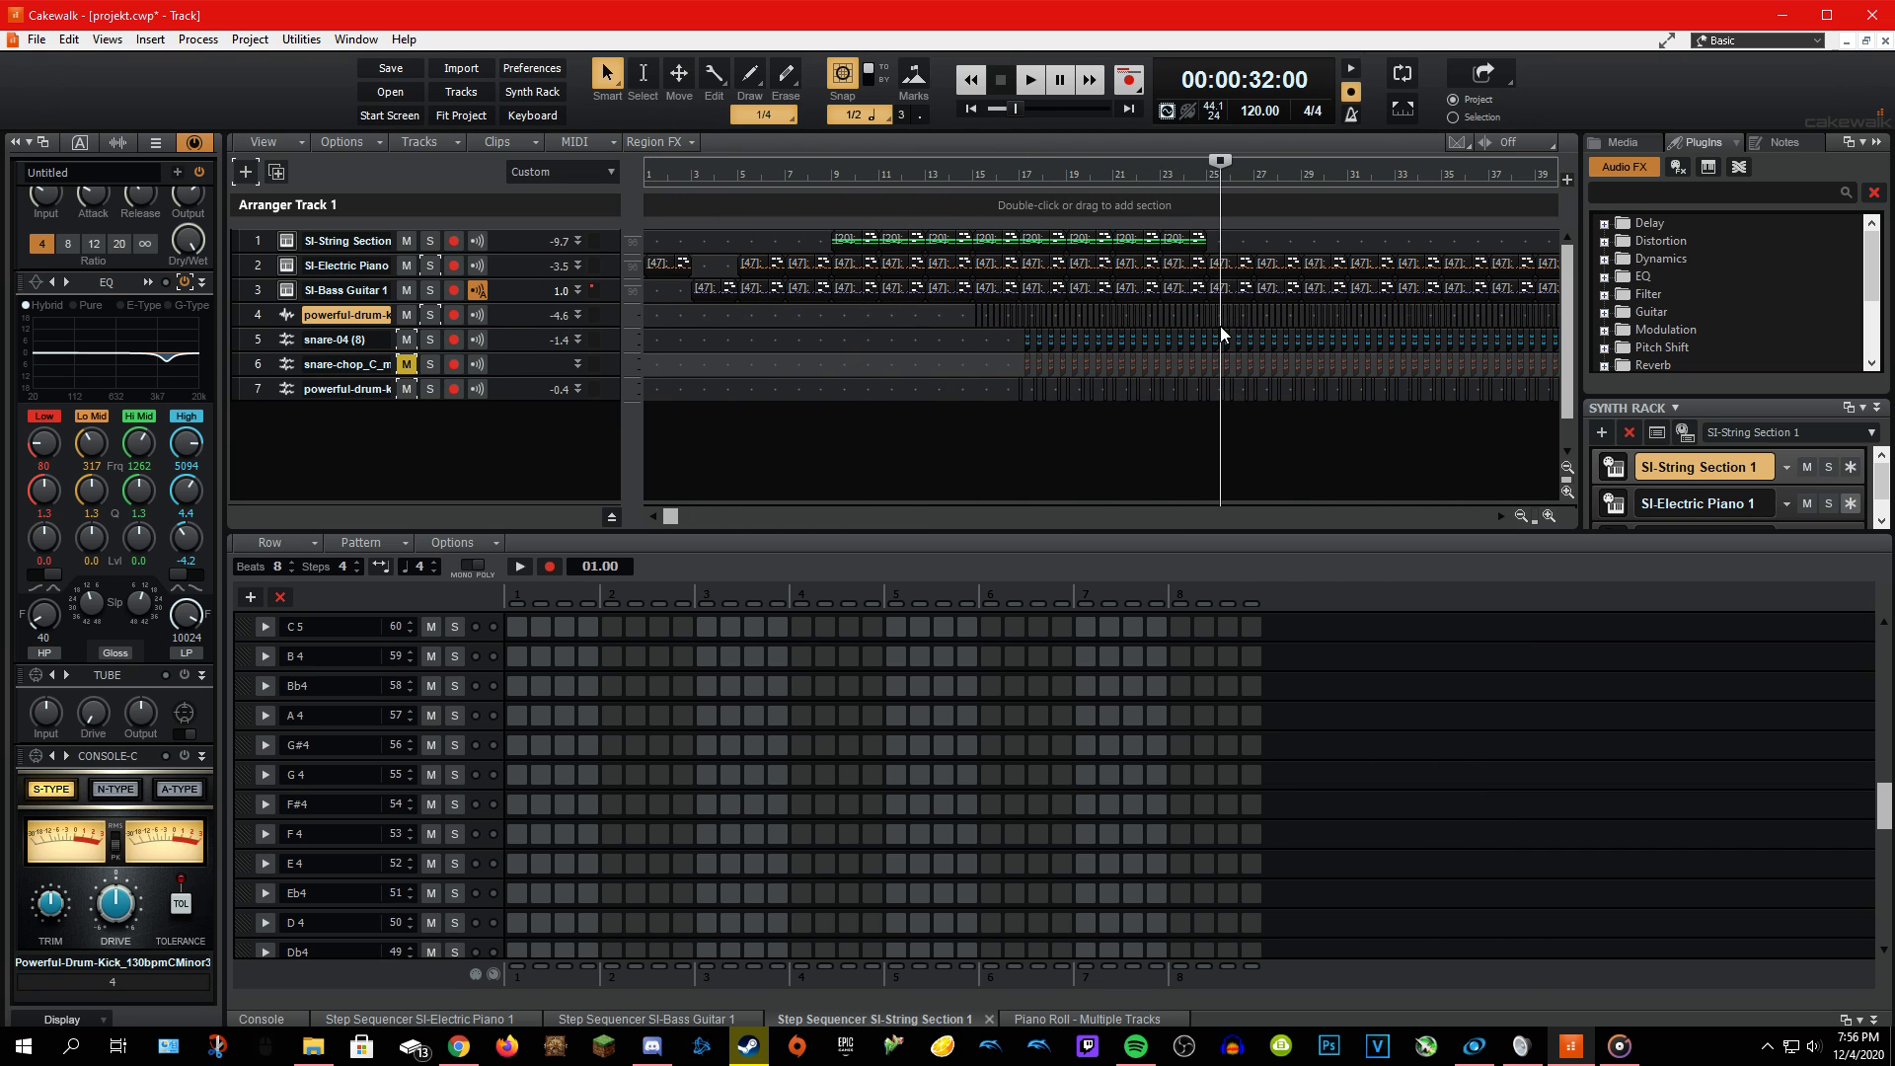
left_click_drag(1237, 250, 1443, 247)
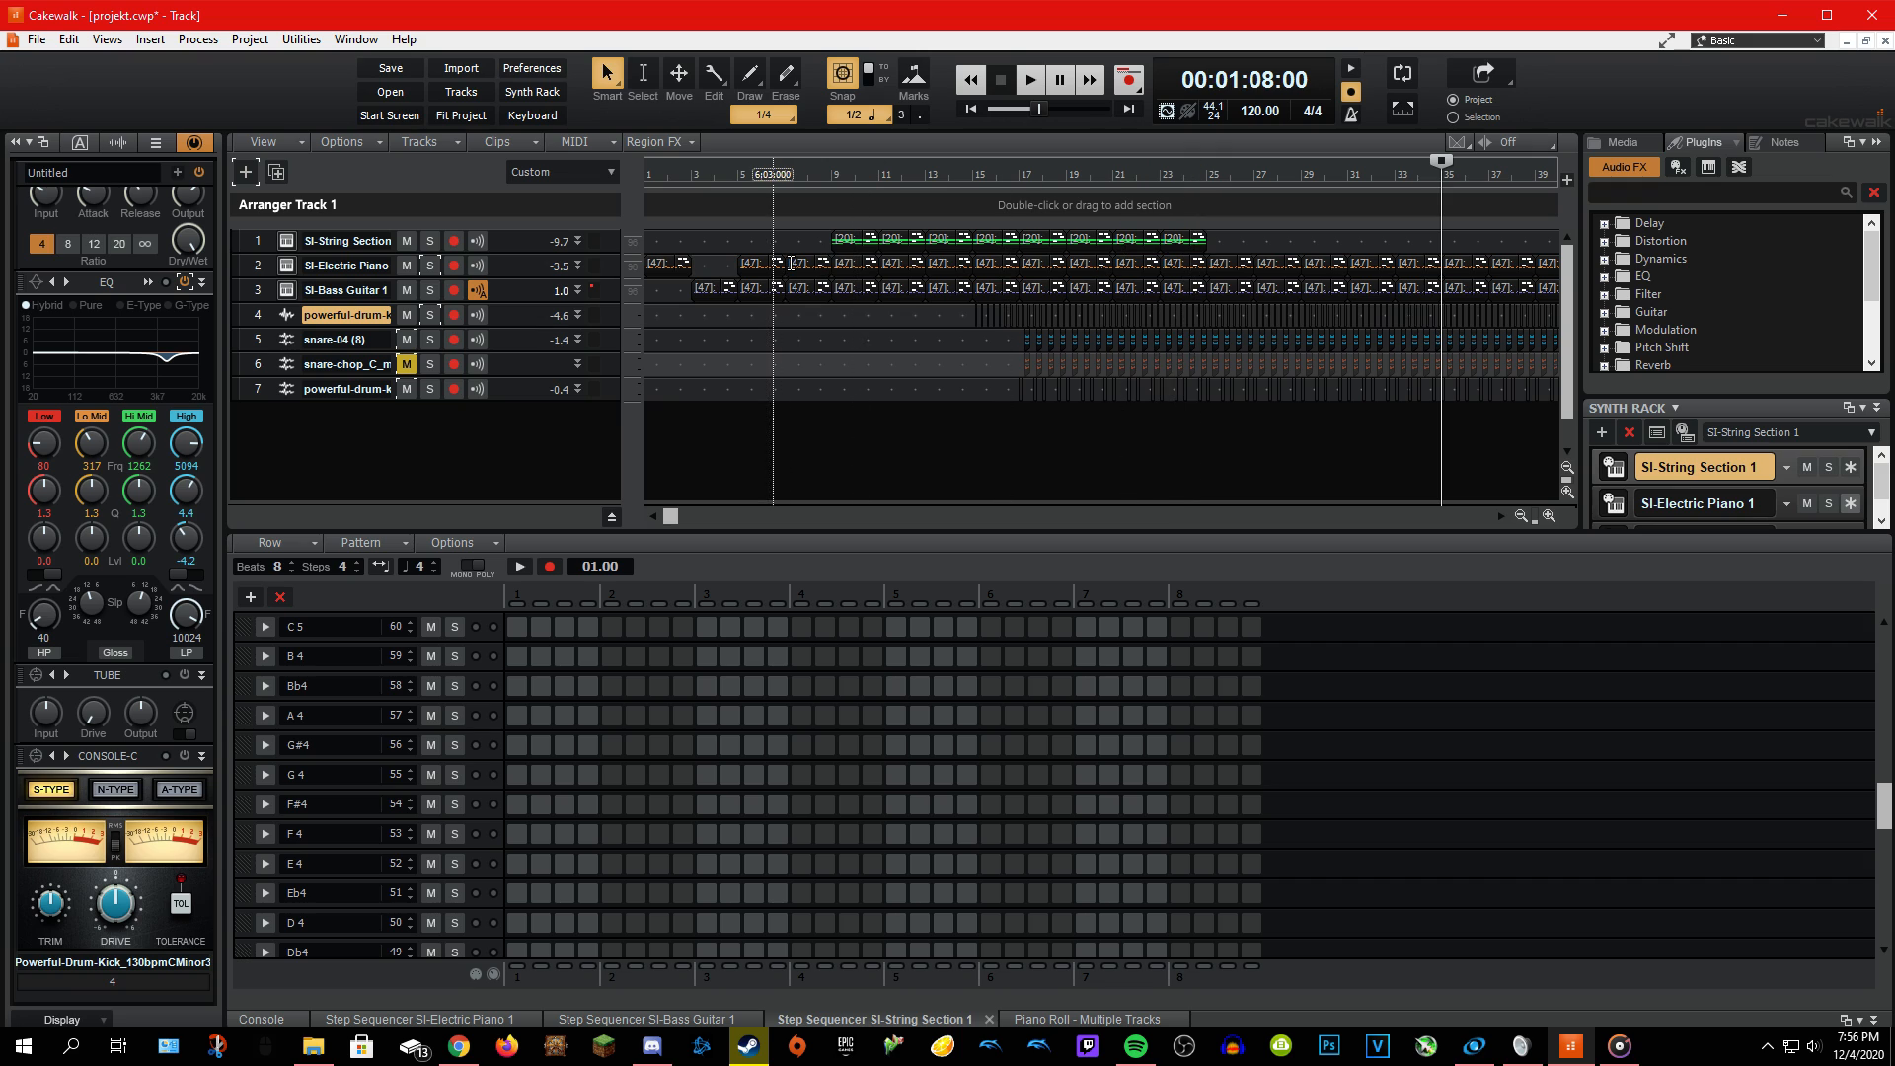
Return the playhead to the start of the project and unmute the snare-chop track.
left_click(686, 253)
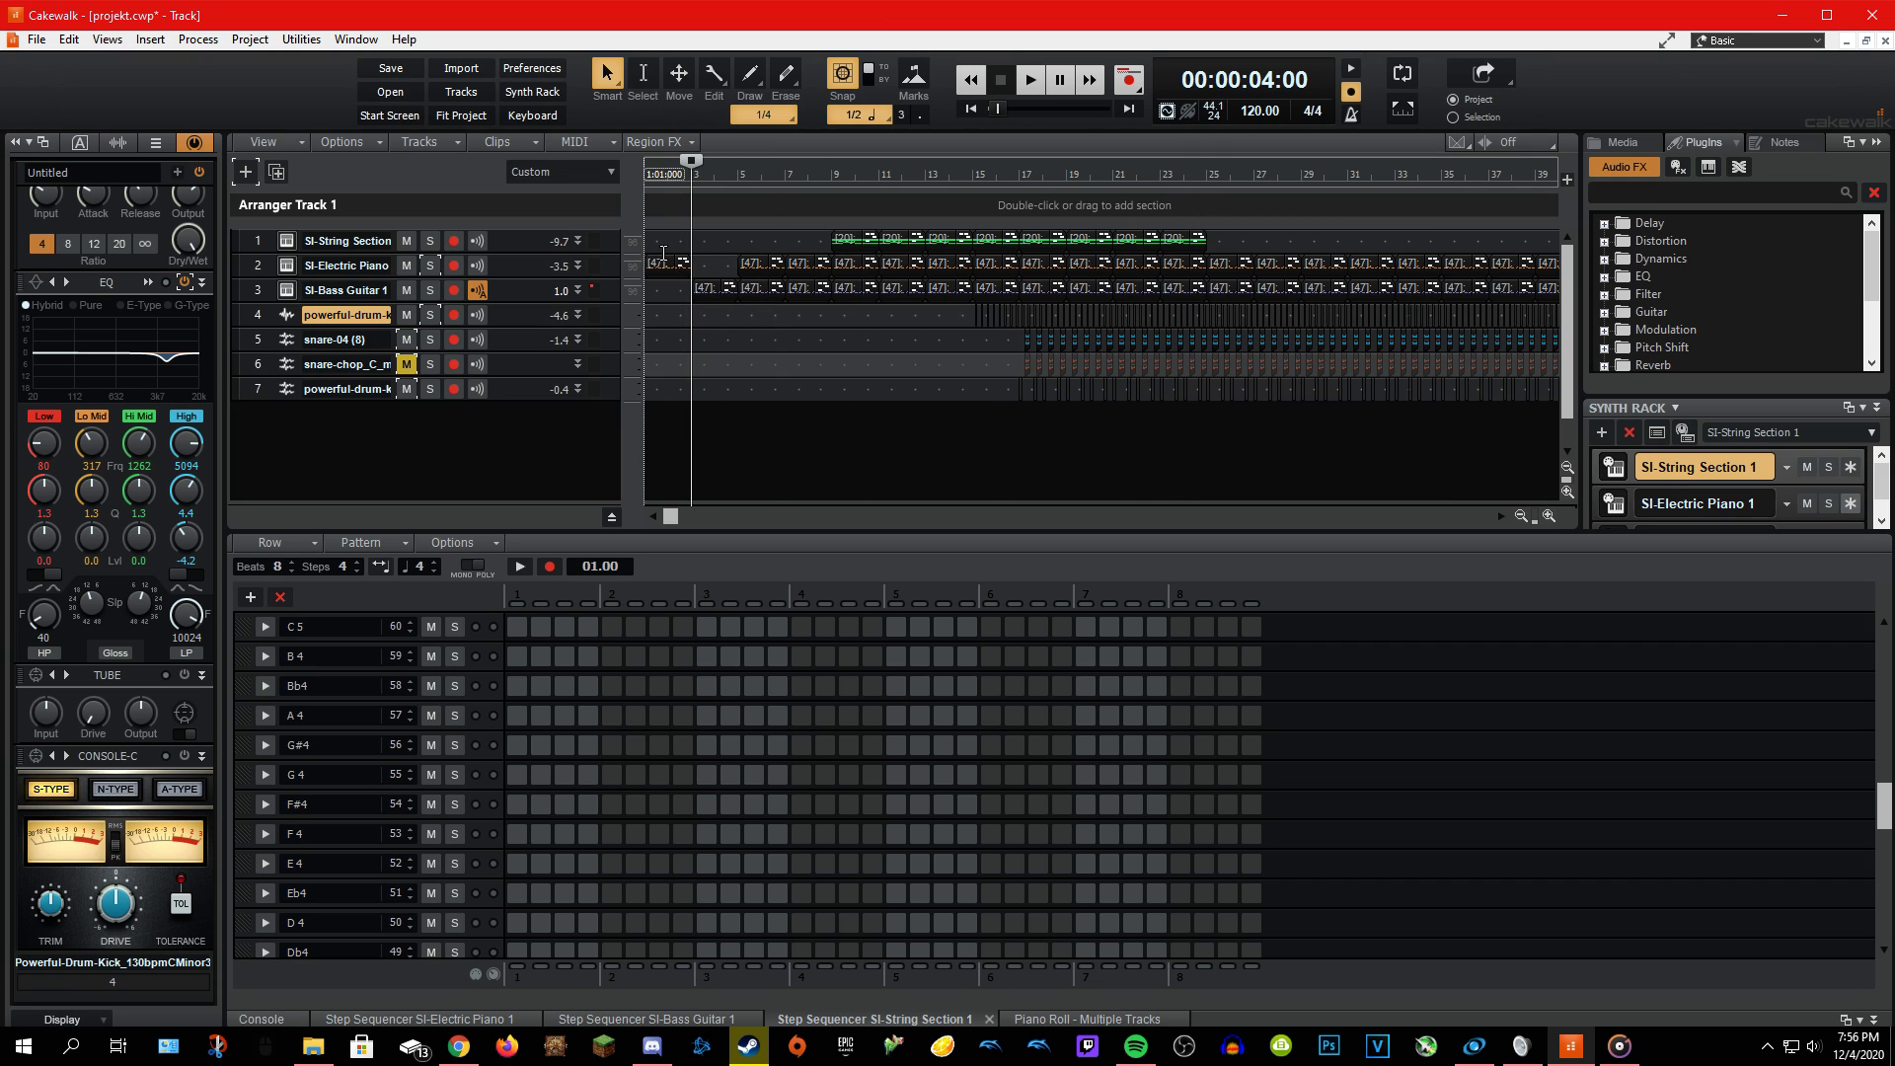
key("w")
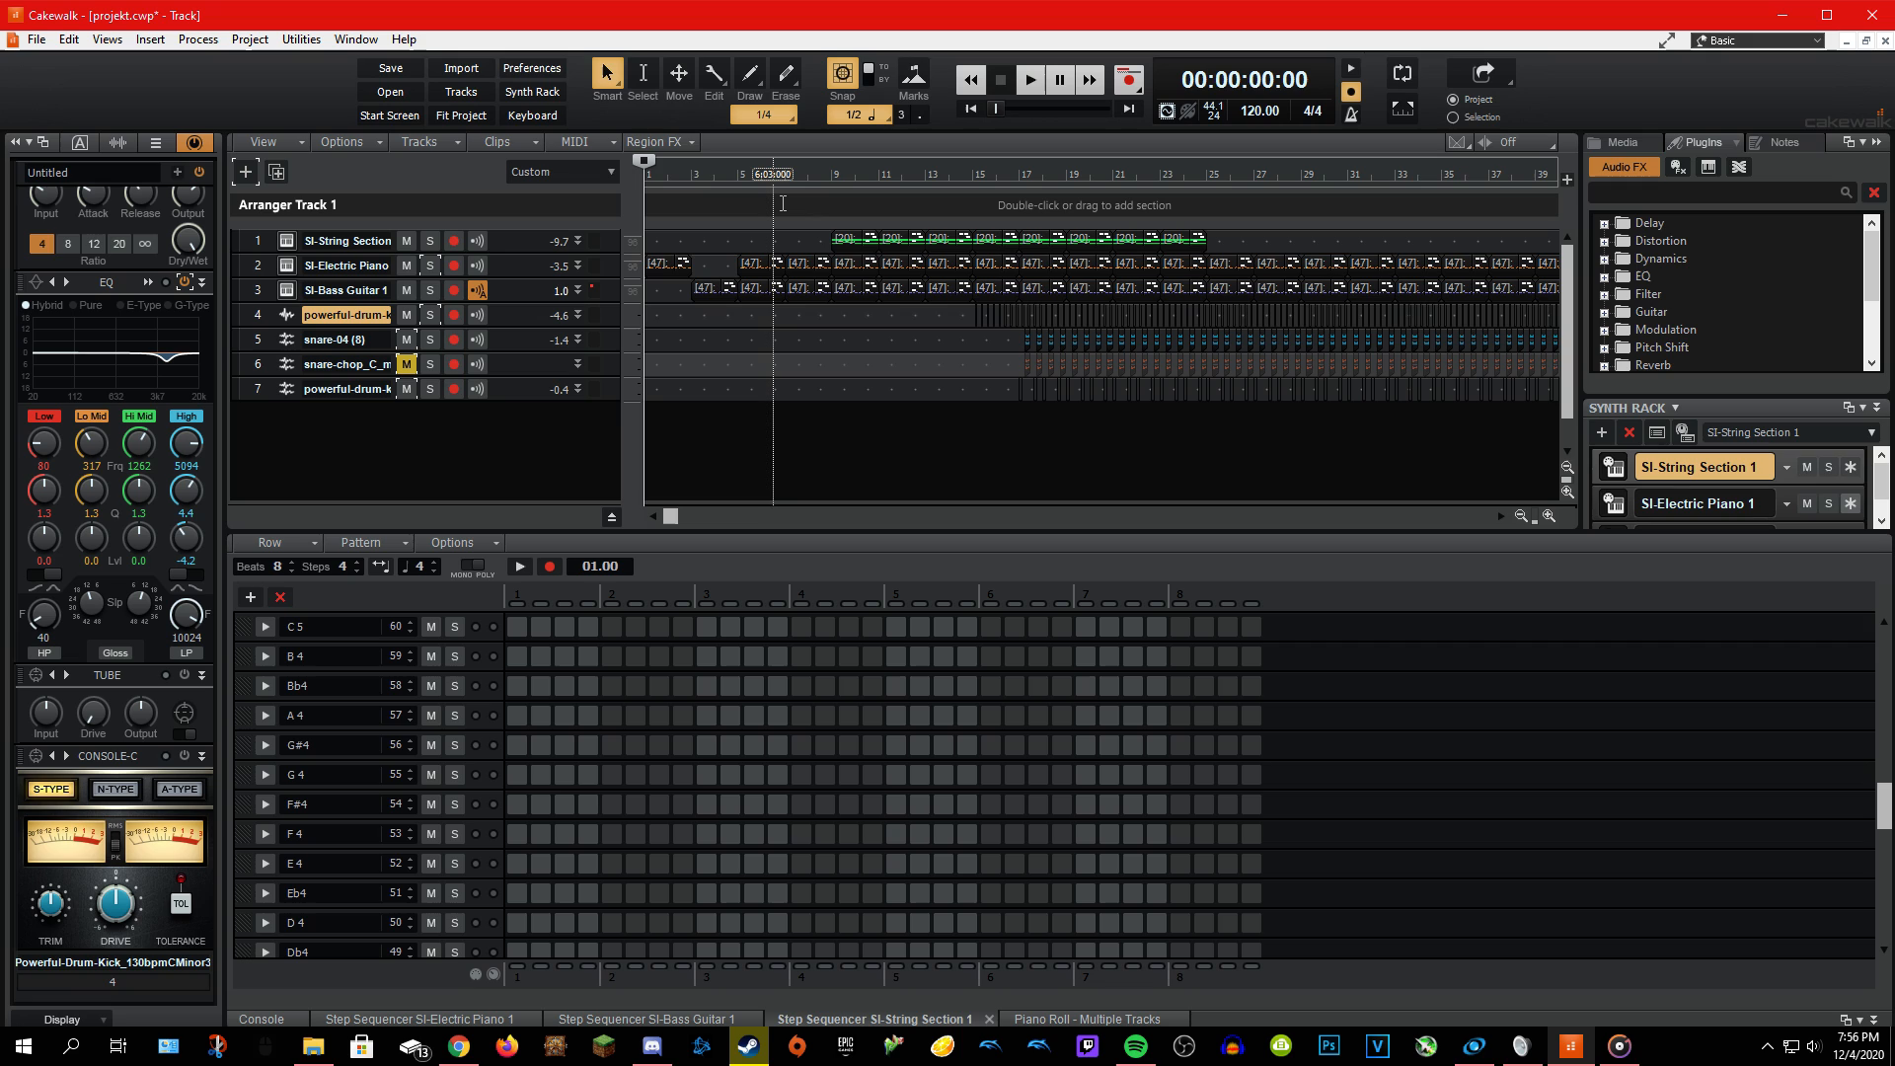
left_click(406, 364)
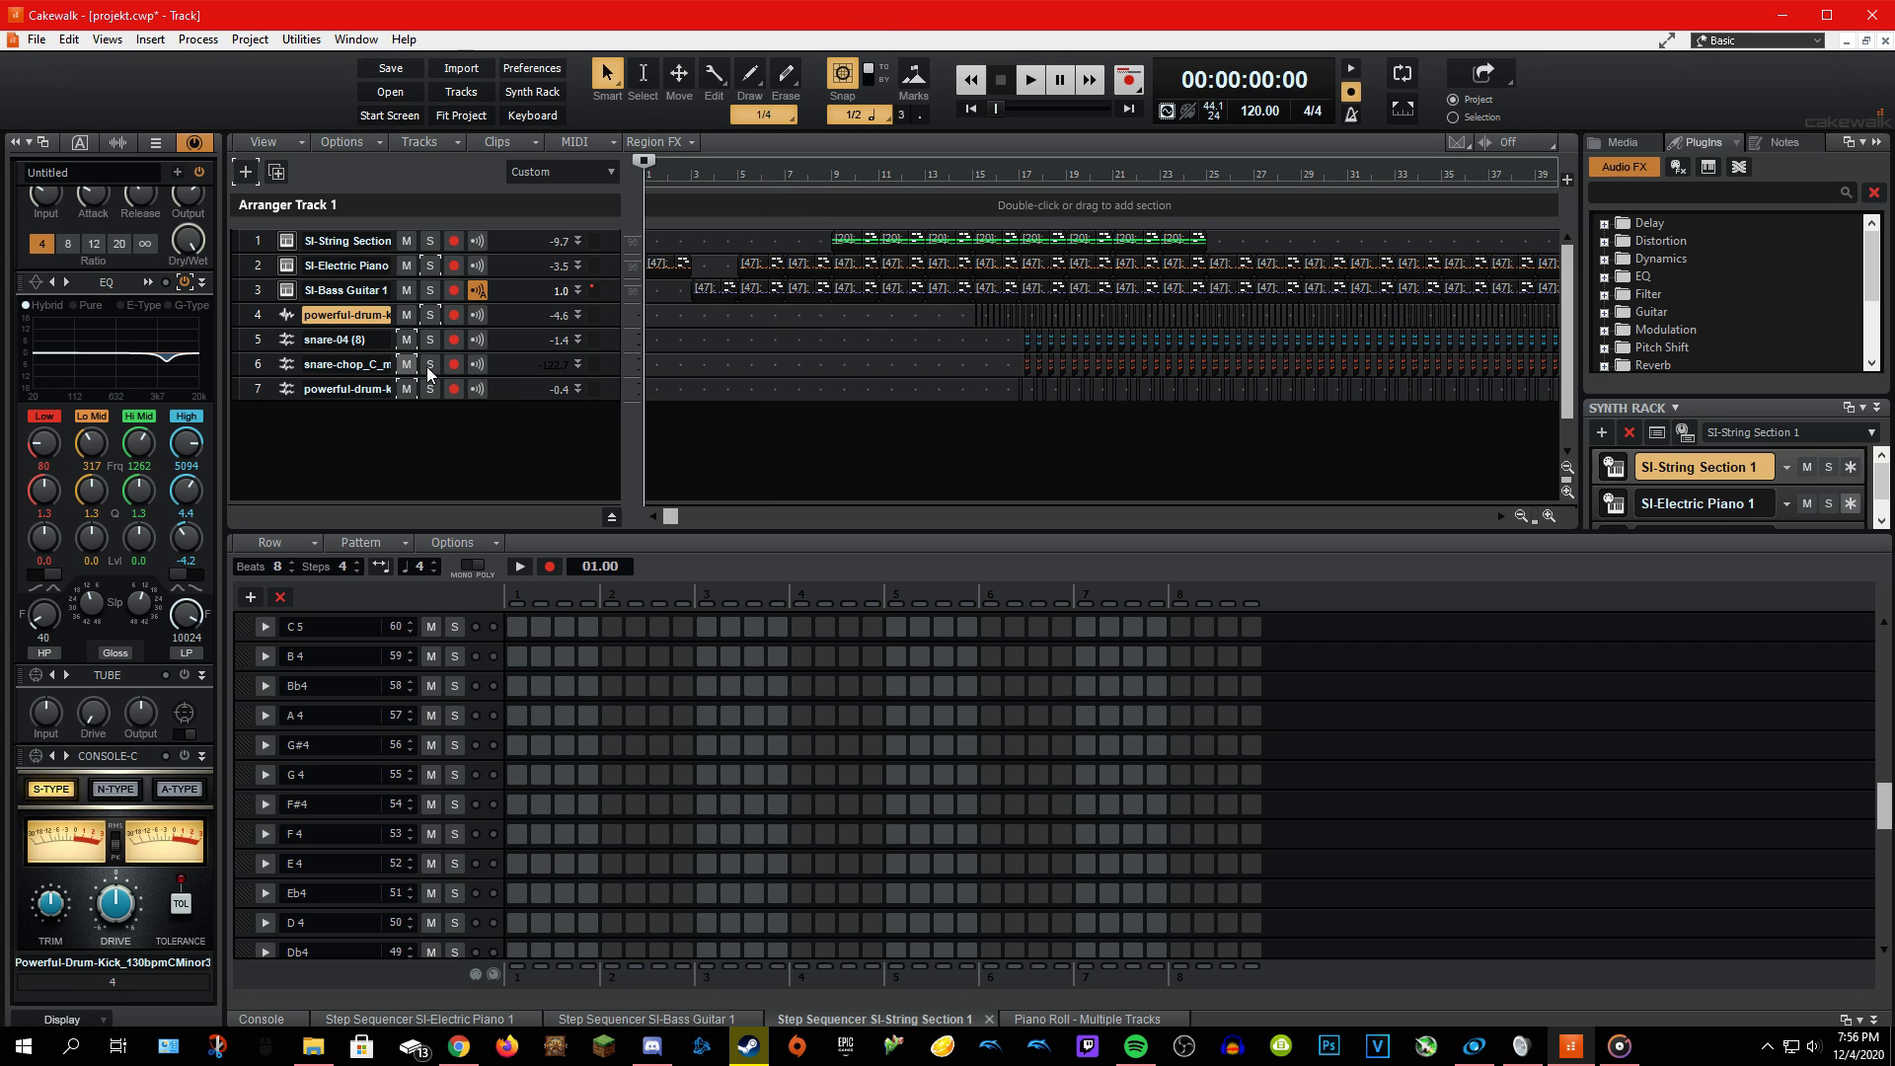
Mark the drum entrances by placing the playhead at measures 17 and 15, clearing the stray time selection across the tracks.
left_click(1033, 373)
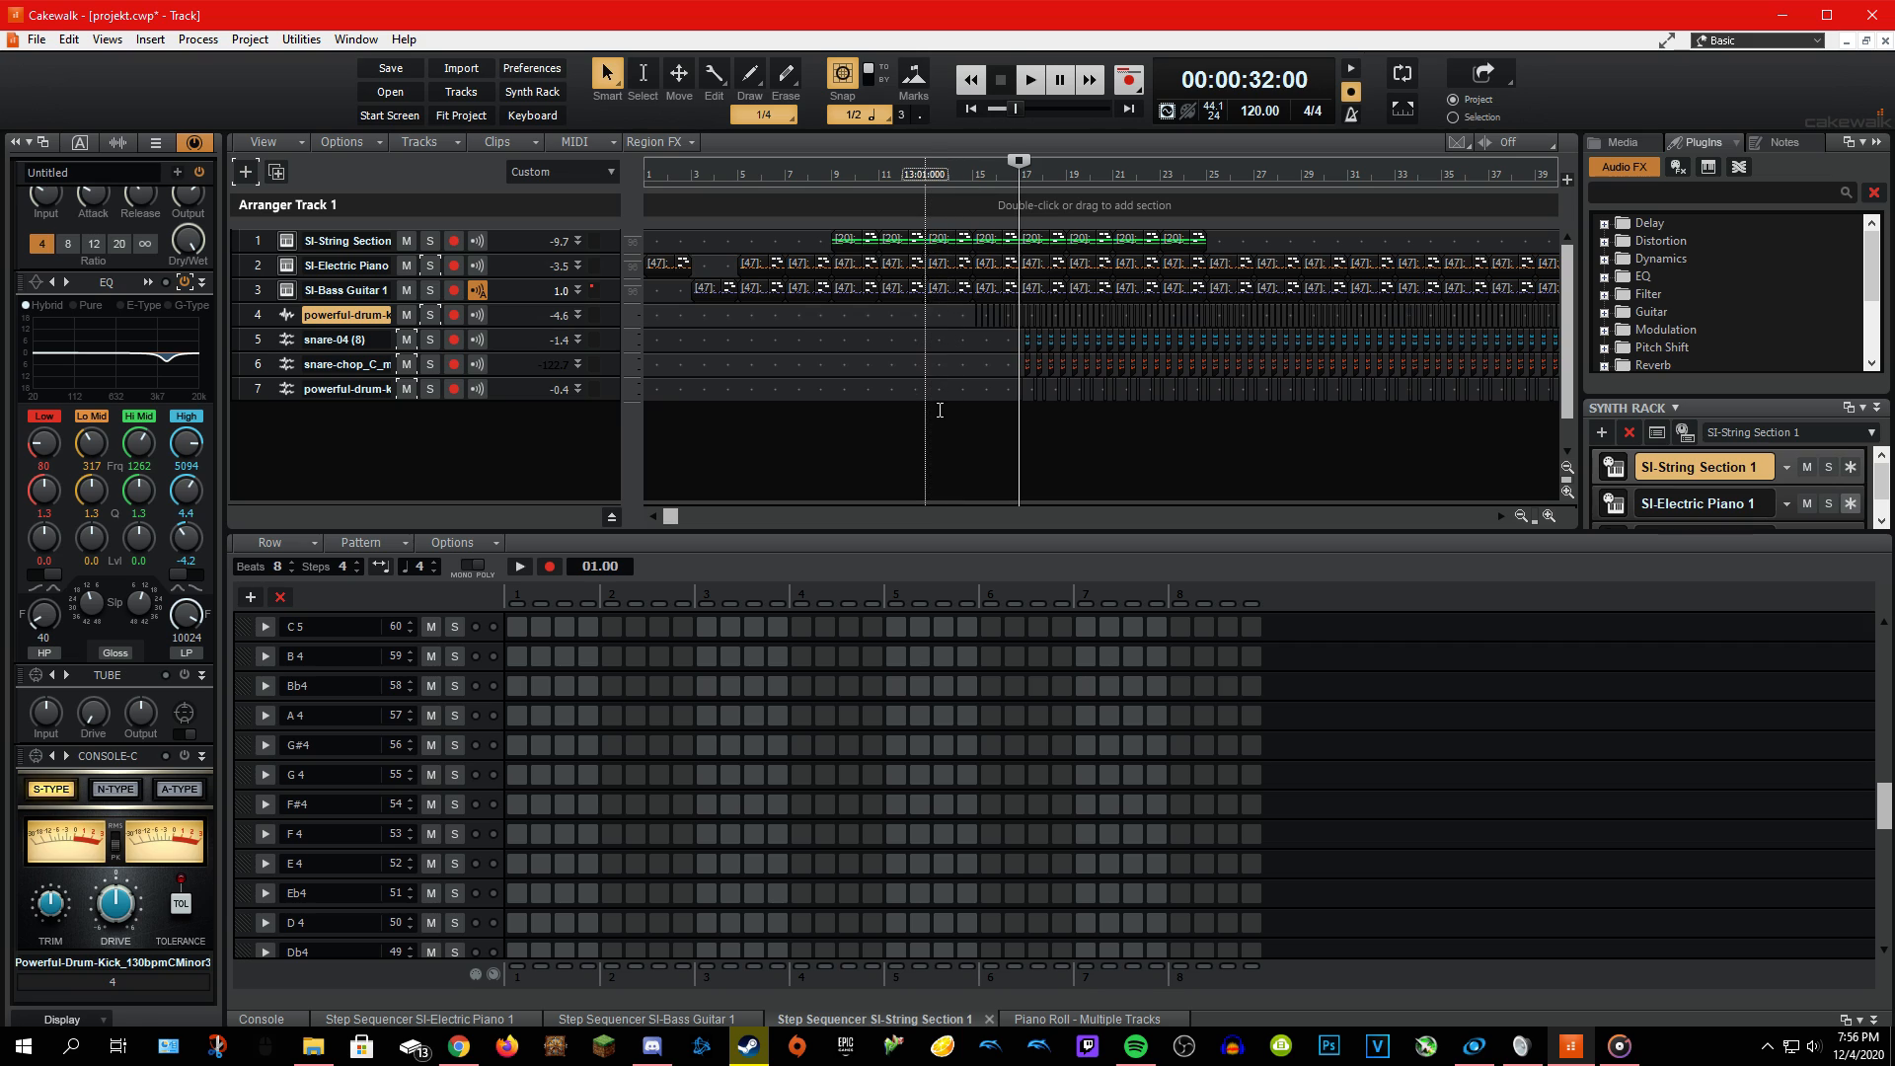
left_click(937, 383)
left_click(985, 386)
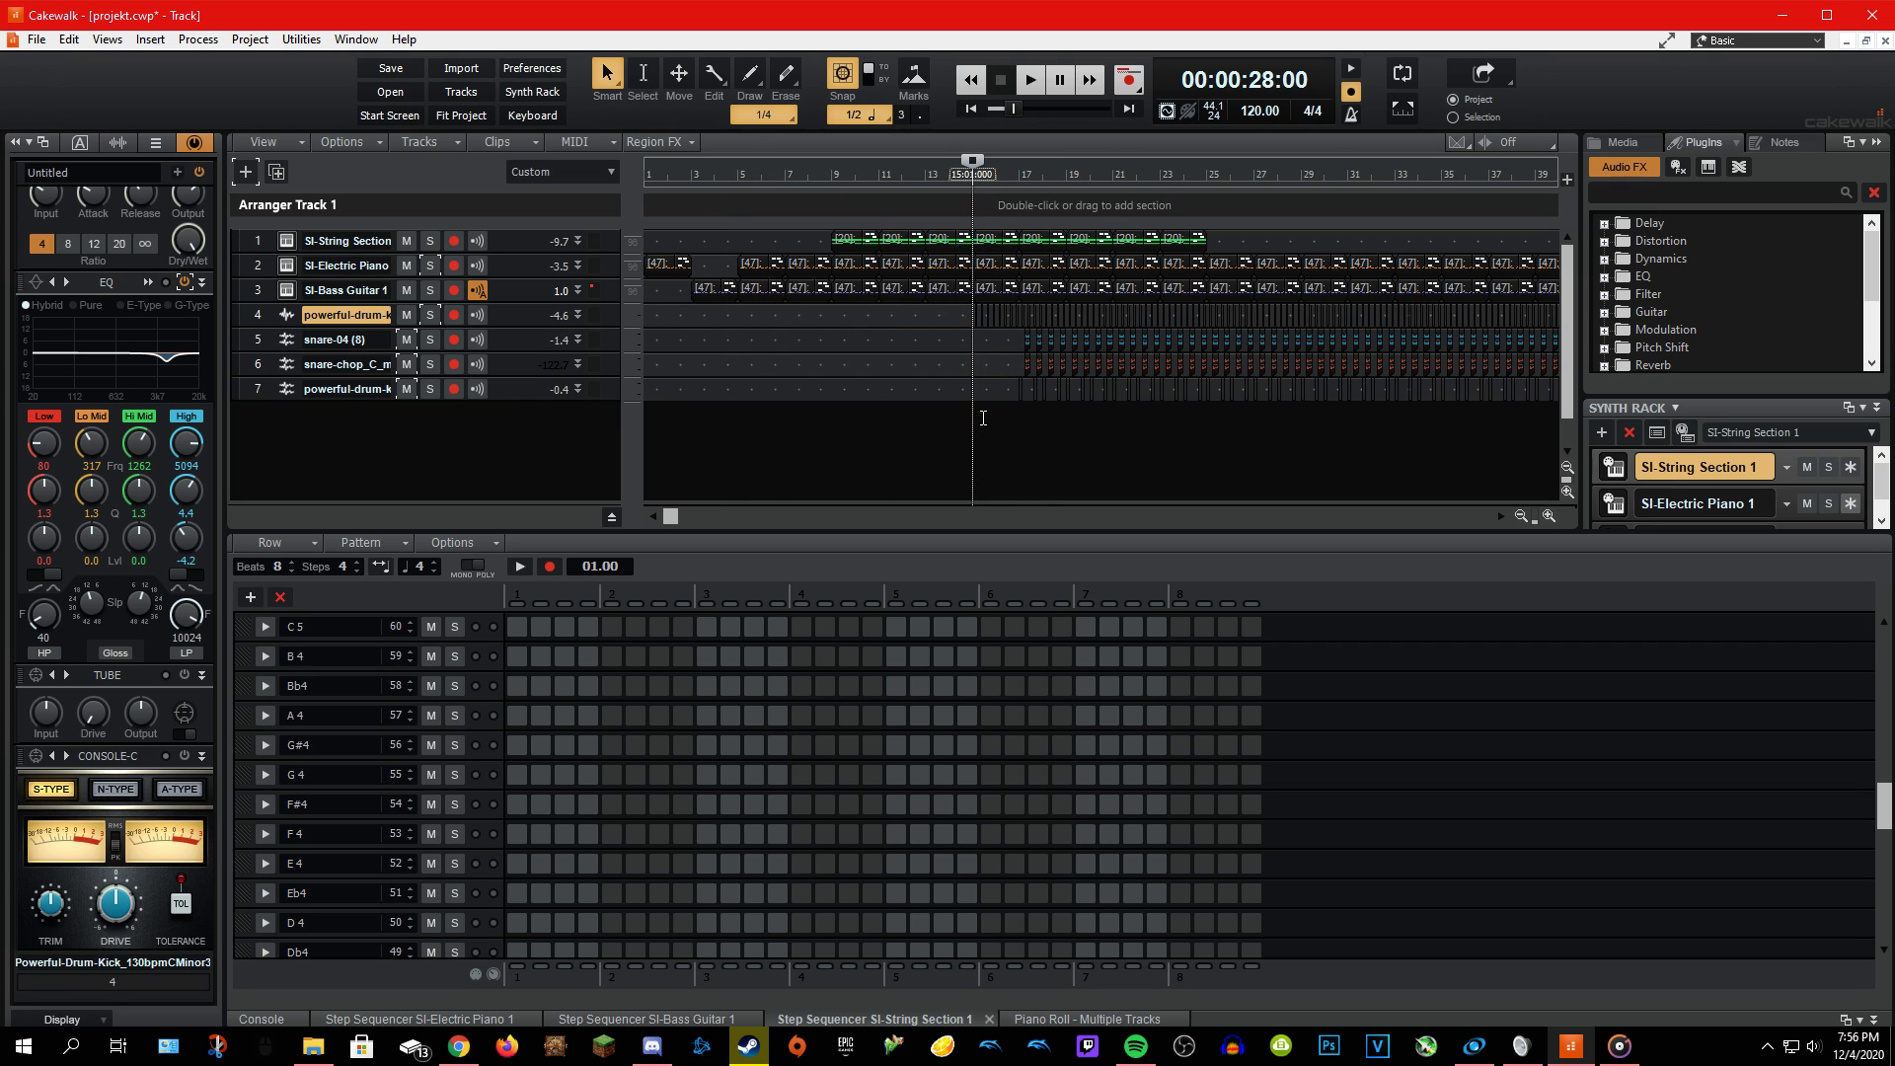
mouse_move(979, 414)
left_mouse_down()
mouse_move(1007, 335)
mouse_move(1207, 240)
mouse_move(1323, 252)
mouse_move(1300, 244)
left_mouse_up()
left_click(919, 422)
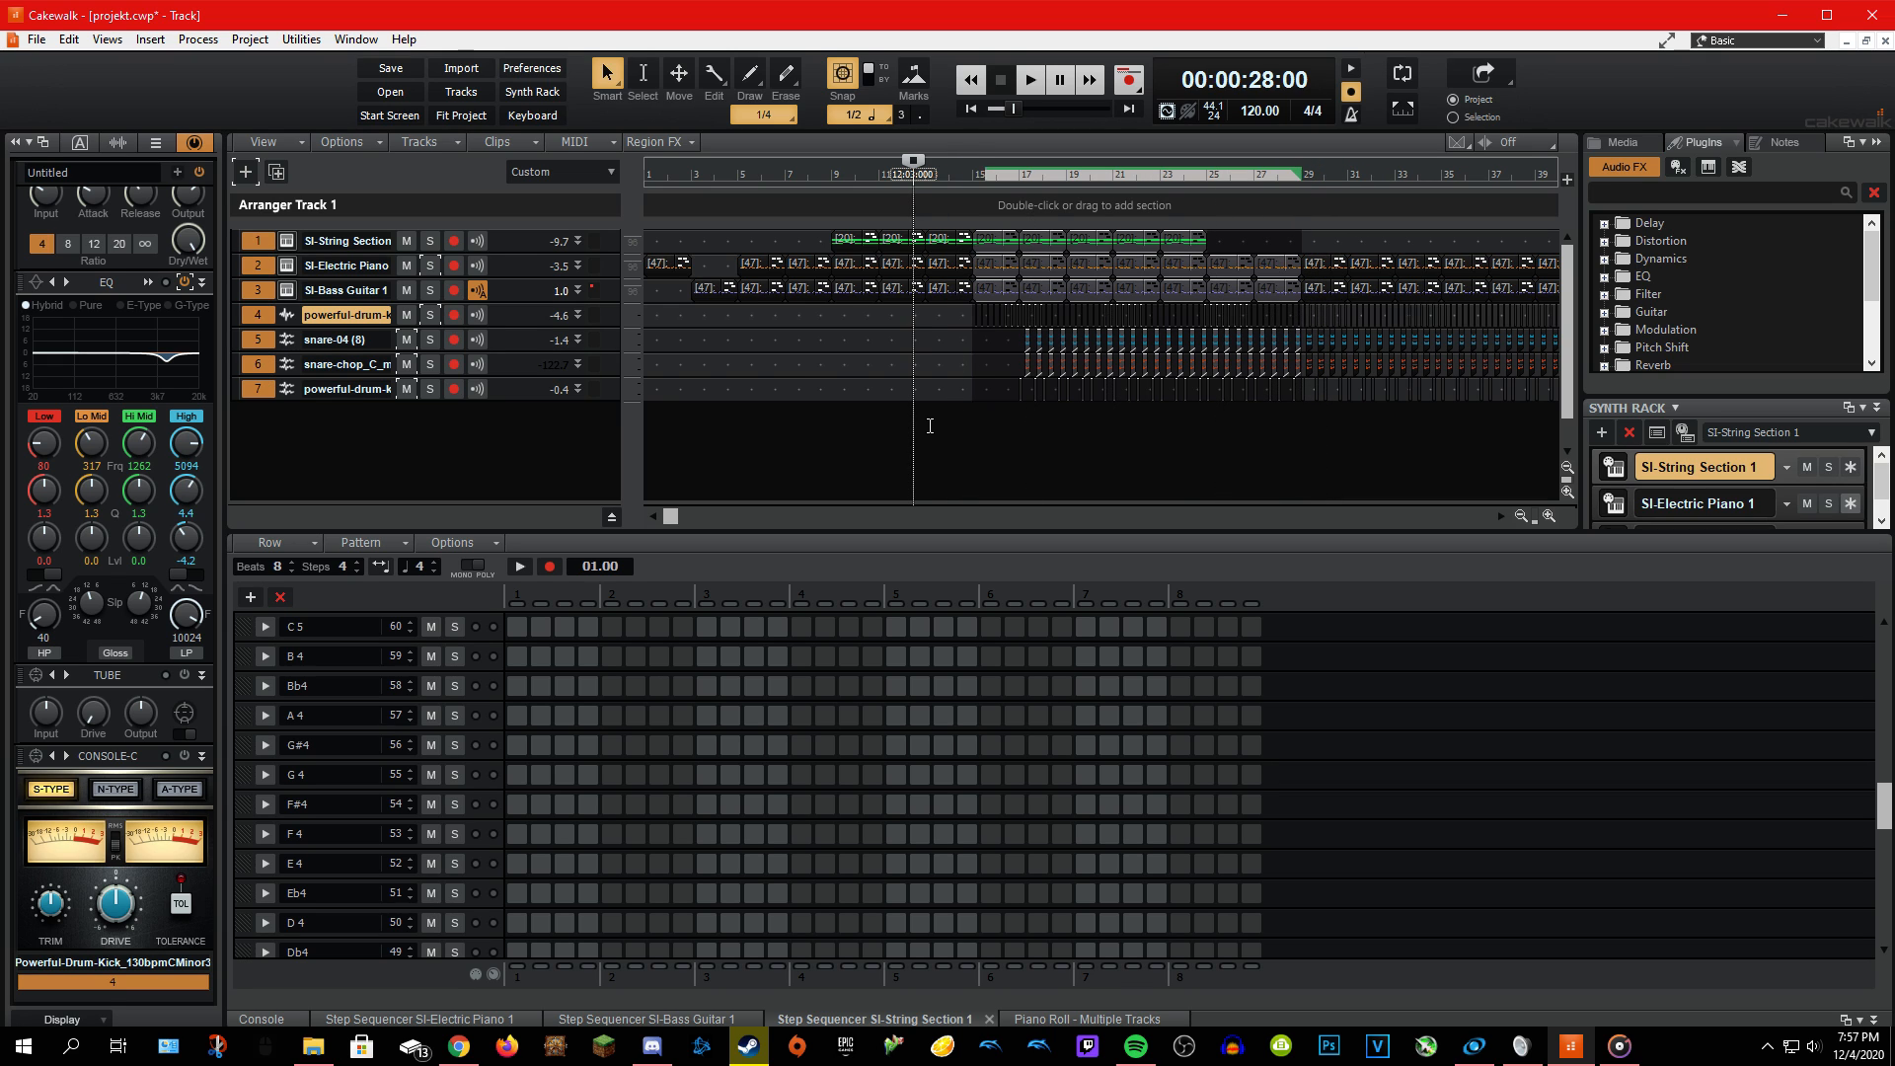
left_click(988, 410)
left_click(975, 407)
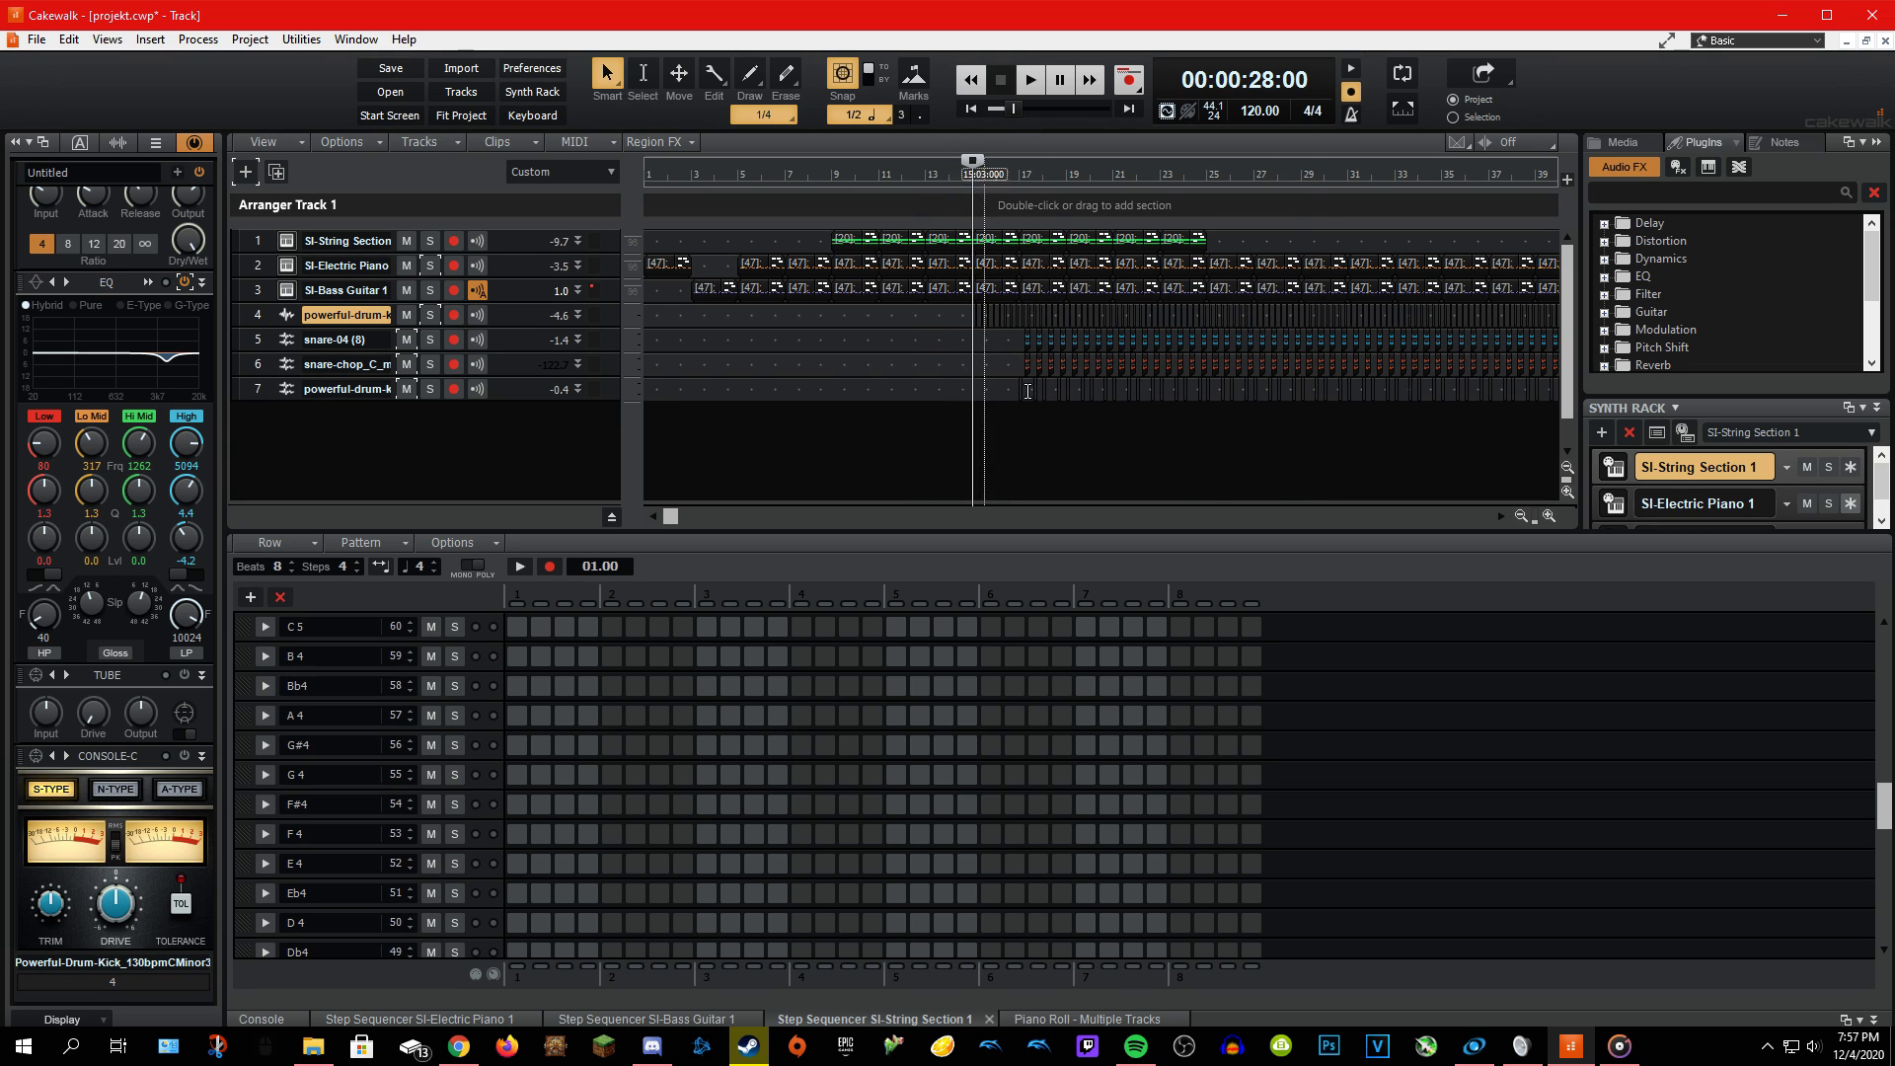
Mark the passage where strings and snares play together by moving the playhead between measures 17 and 25.
left_click(1036, 364)
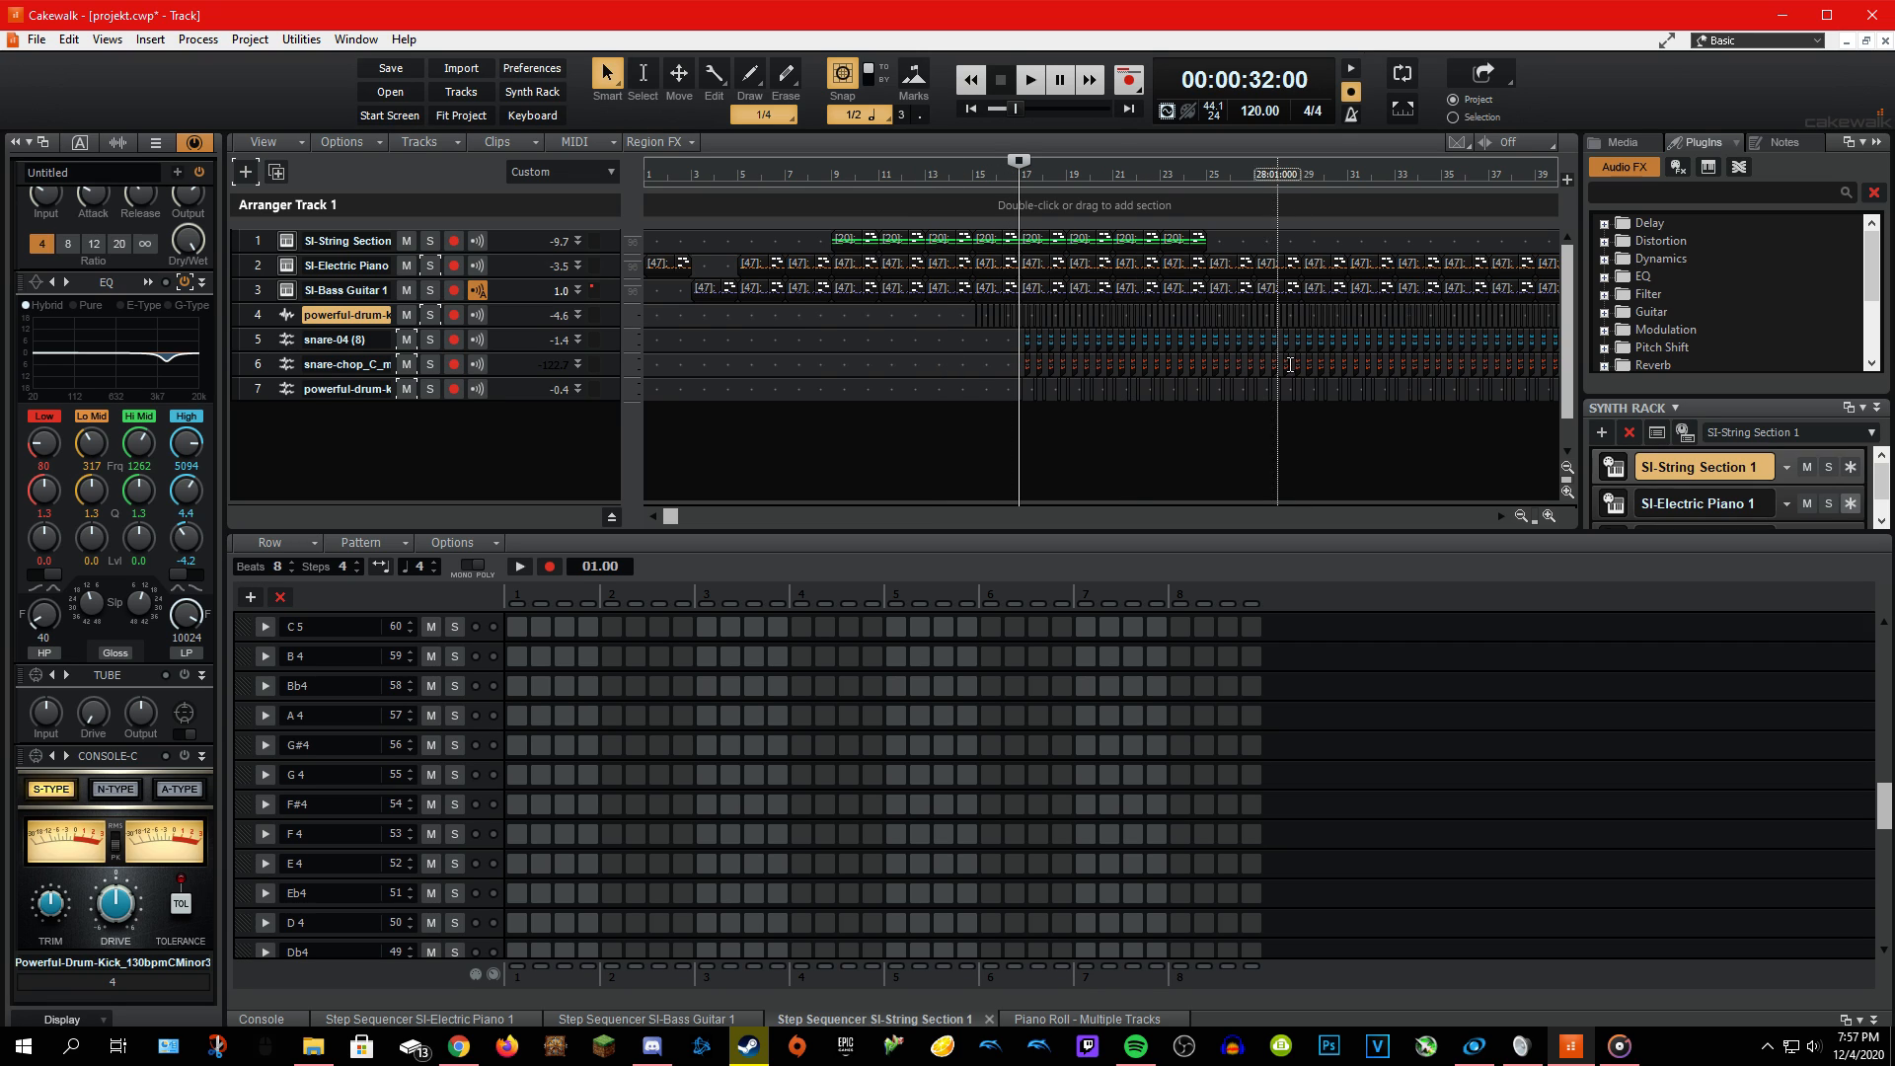
left_click(1206, 355)
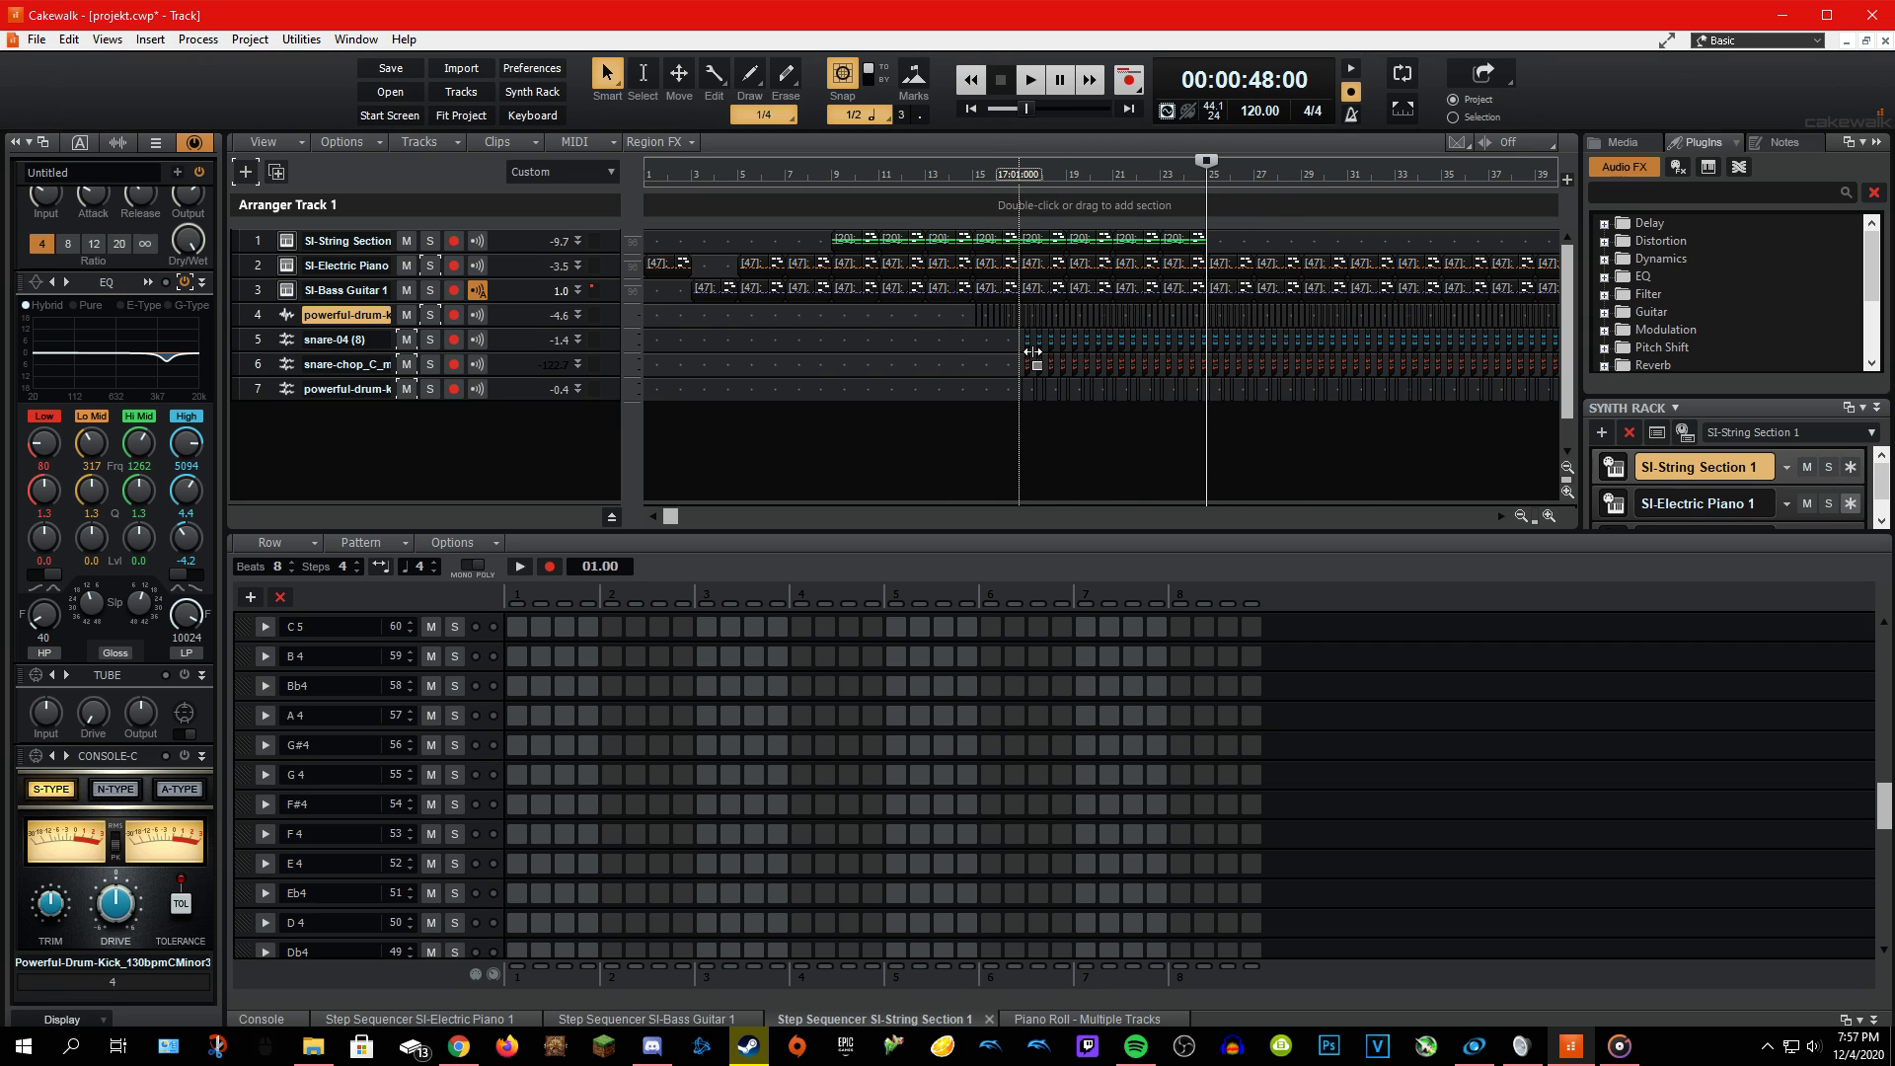
left_click(1037, 429)
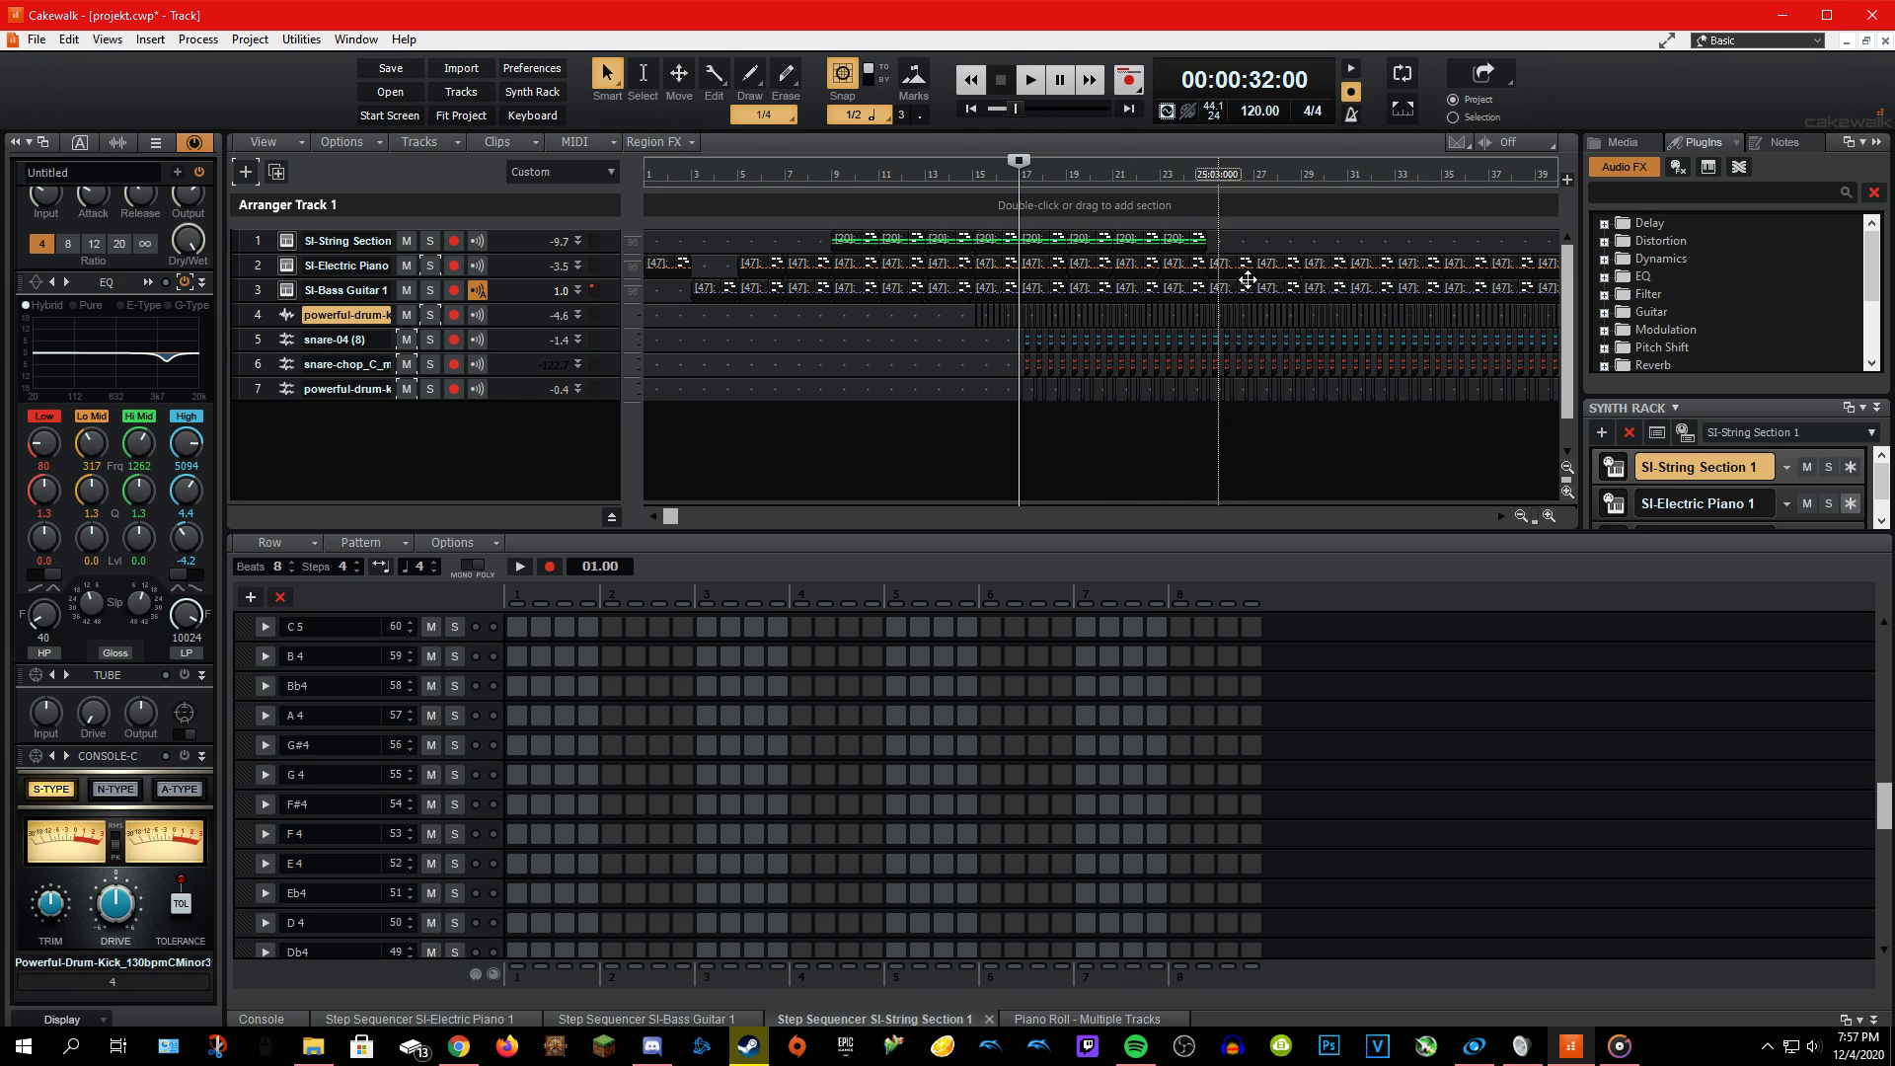
left_click(1206, 244)
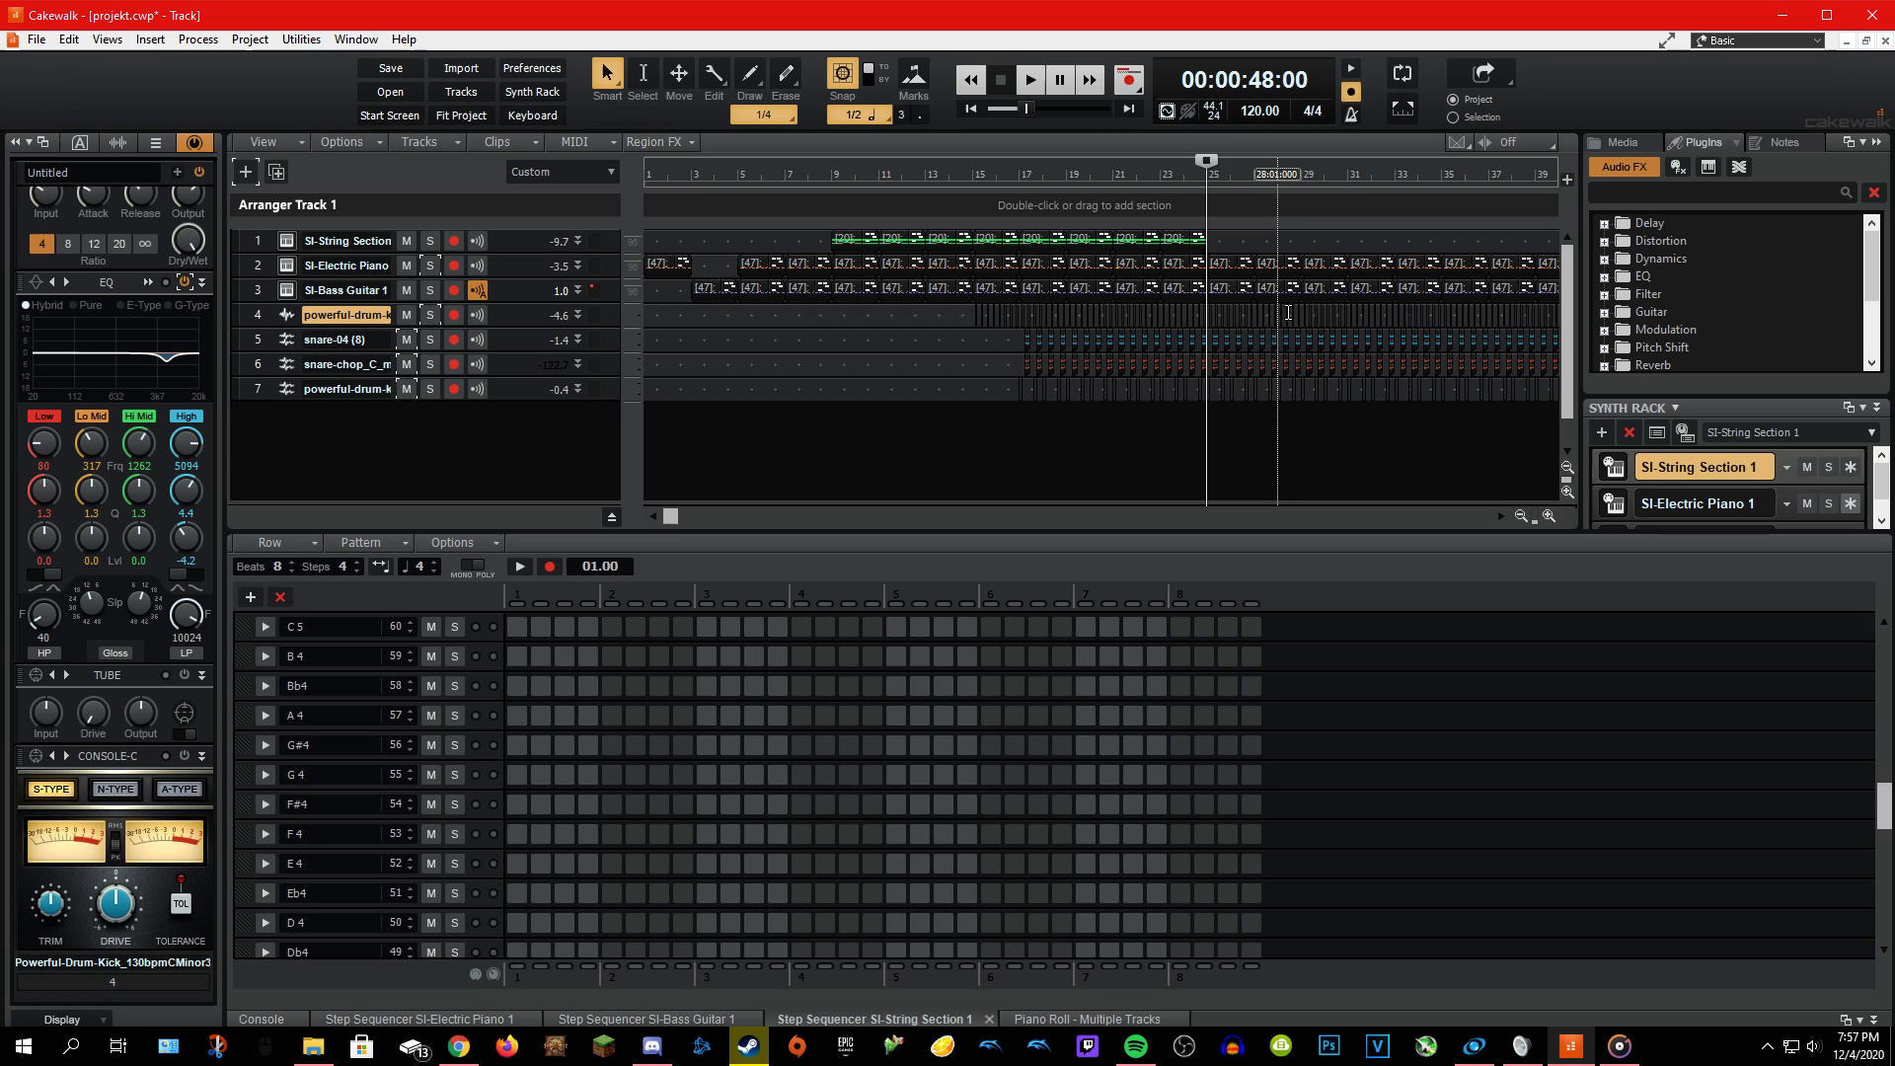